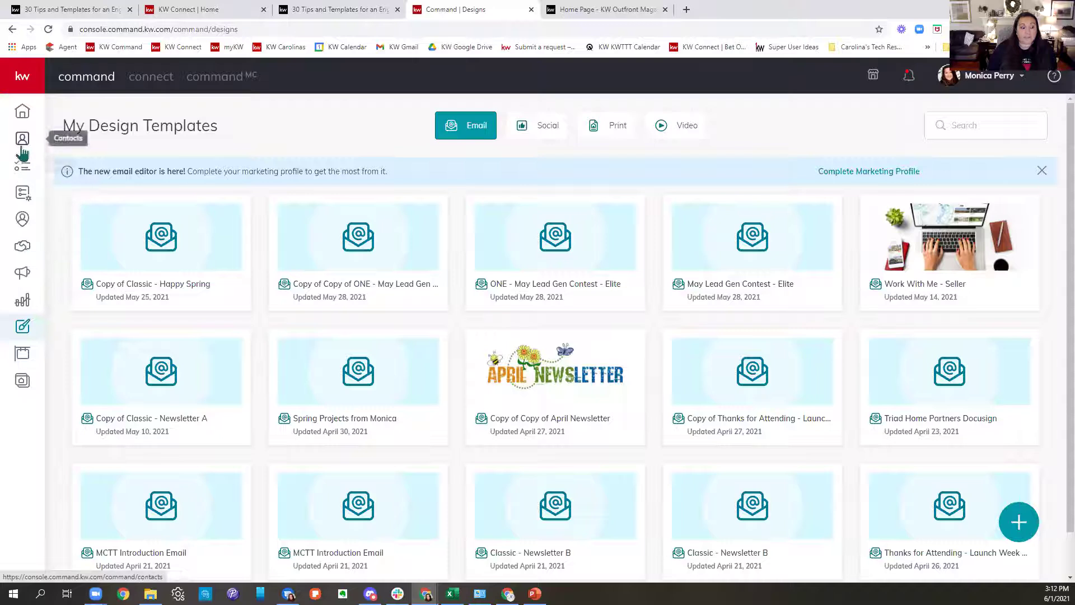
Go to Campaigns and start a new campaign to show the Social Ad, Social Post, Email and other choices.
{"action": "left_click", "coordinate": [23, 275]}
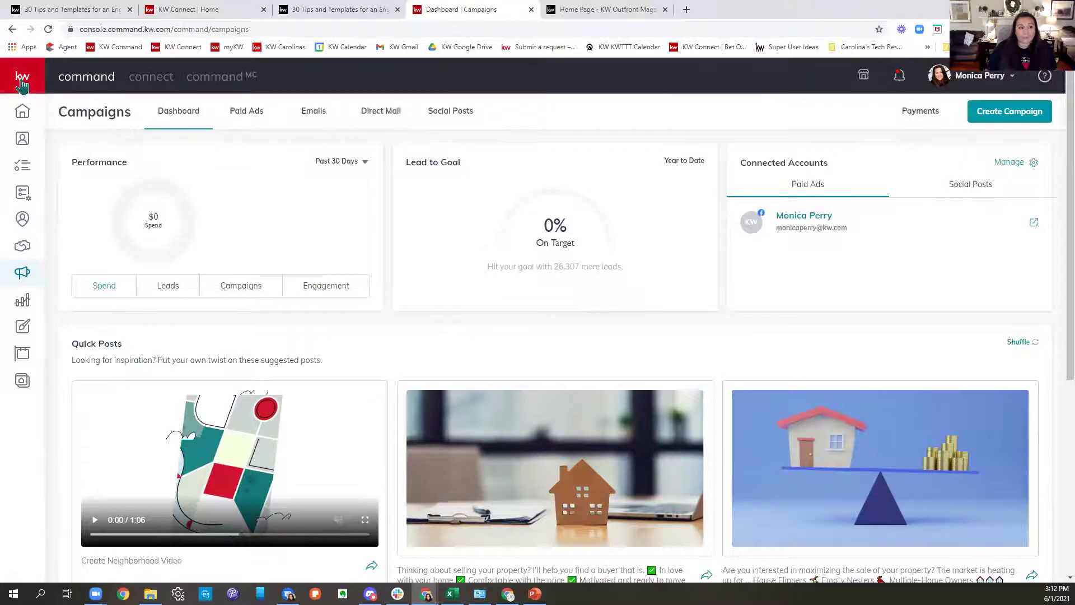
{"action": "left_click", "coordinate": [21, 81]}
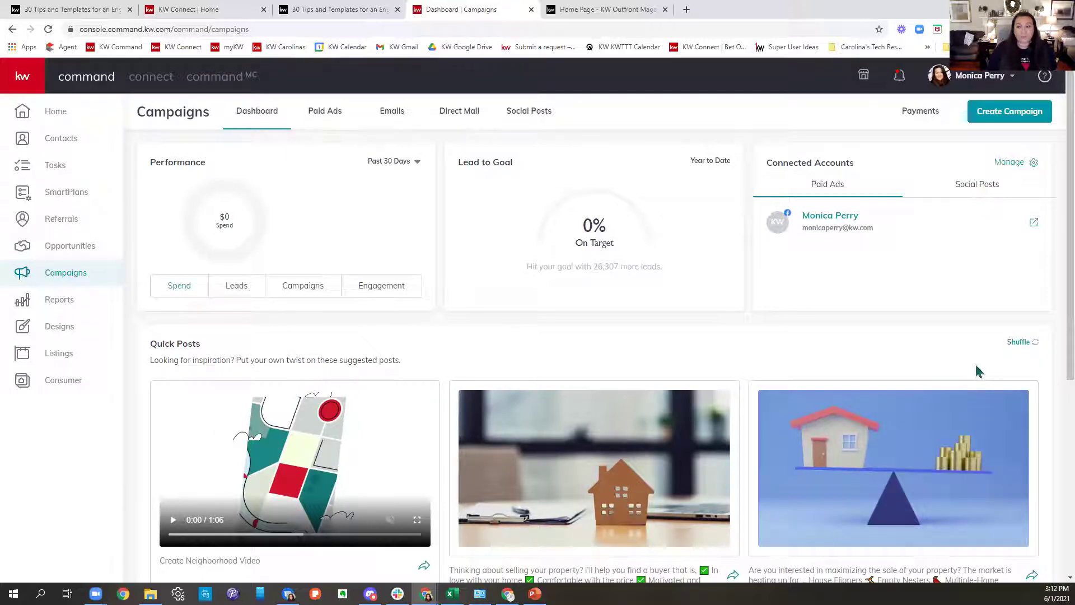
{"action": "left_click", "coordinate": [1034, 113]}
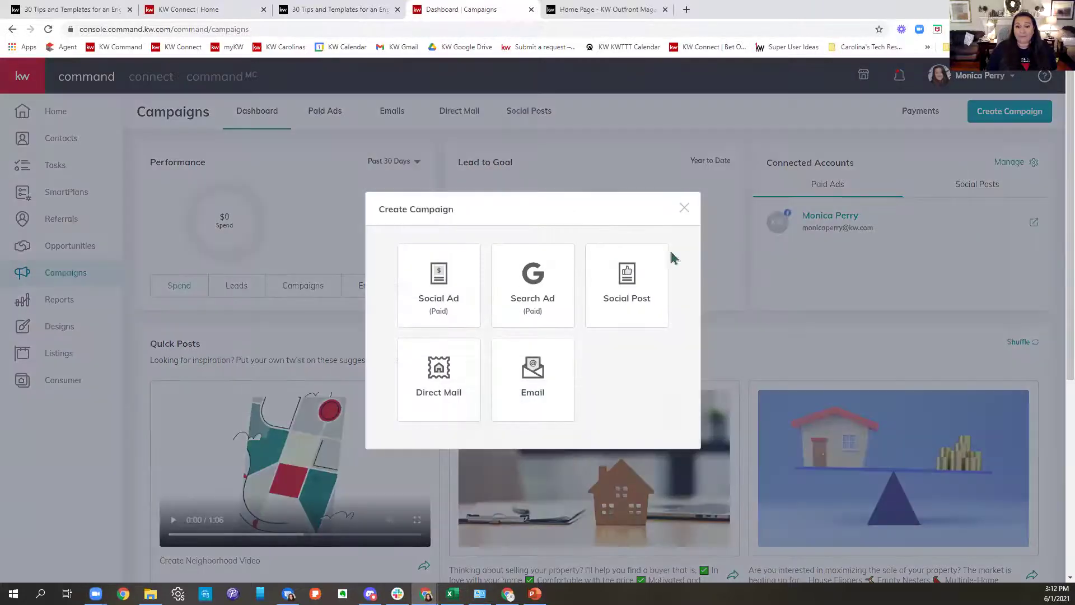
Choose Social Post to open a blank Facebook New Post form.
{"action": "left_click", "coordinate": [643, 289]}
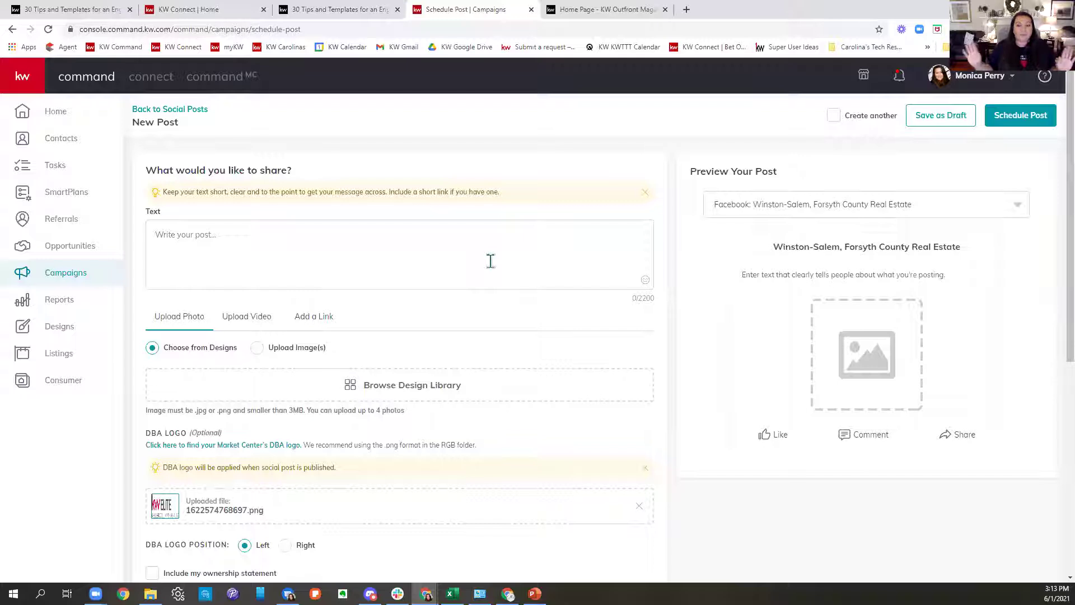
Write the post text 'Happy National Home Ownership Month! Share your story with us to be entered to win'.
{"action": "left_click", "coordinate": [336, 247]}
{"action": "type", "text": "H"}
{"action": "key", "text": "BackSpace"}
{"action": "type", "text": "Happy Natiopna"}
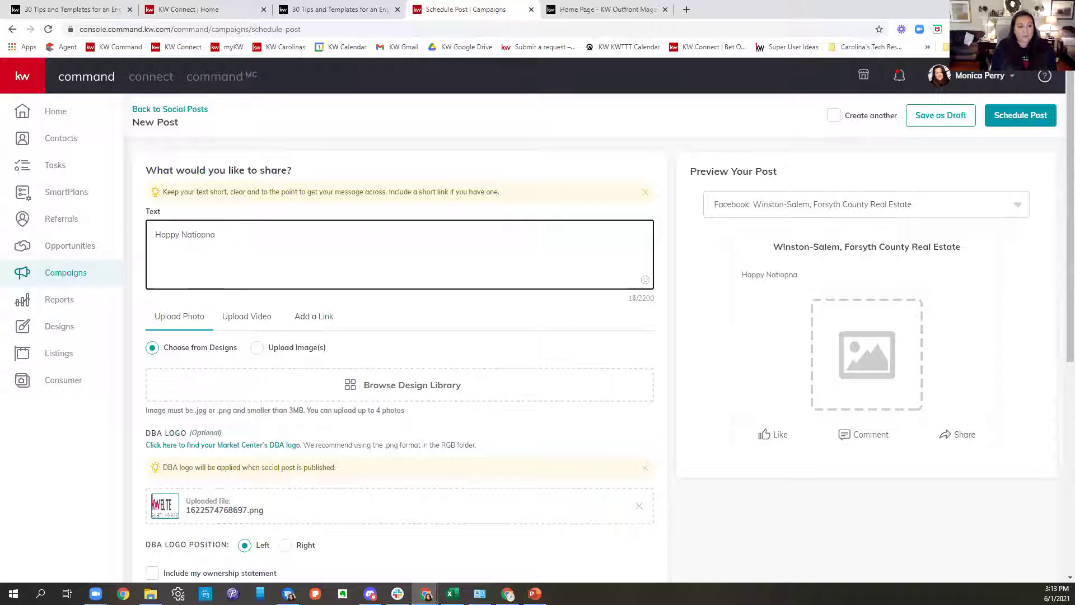
{"action": "type", "text": " HOonal Homeownership"}
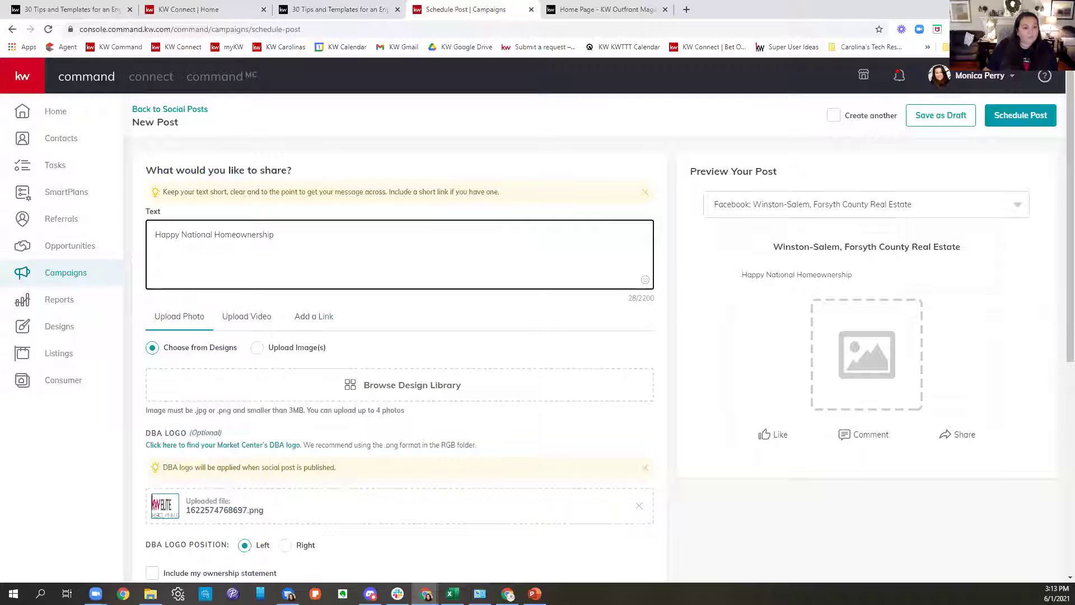
{"action": "left_click", "coordinate": [237, 235]}
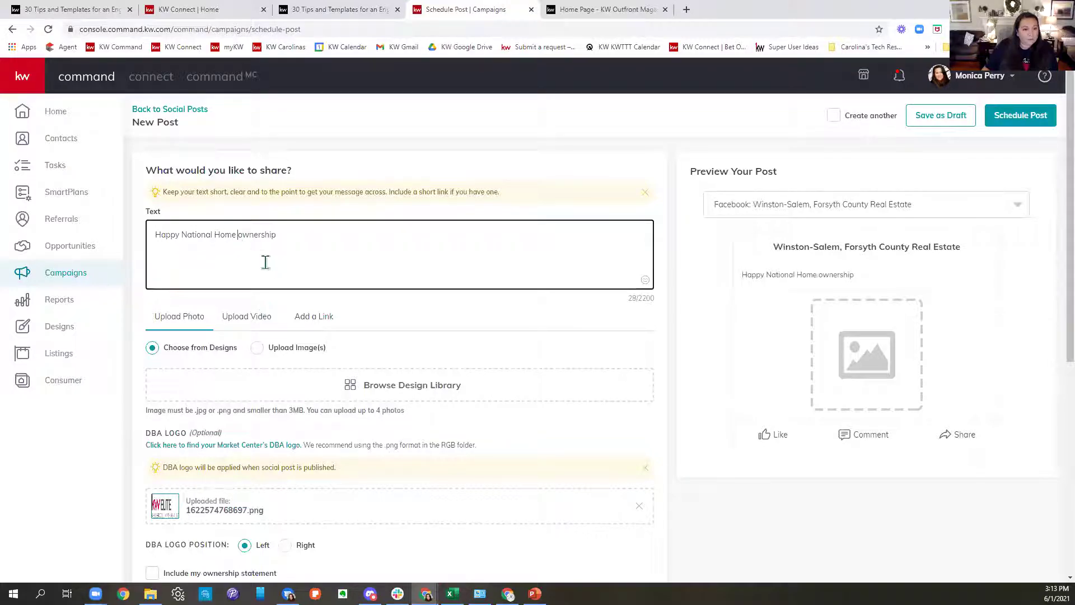
{"action": "key", "text": "Delete"}
{"action": "type", "text": "OP"}
{"action": "key", "text": "BackSpace"}
{"action": "left_click", "coordinate": [315, 230]}
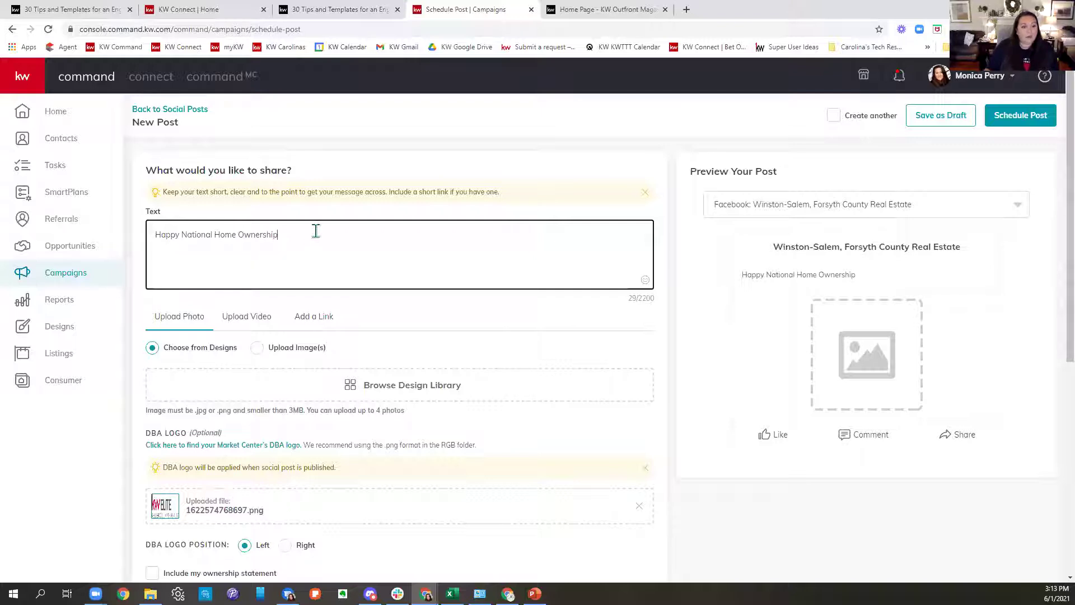
{"action": "type", "text": "MOth"}
{"action": "key", "text": "BackSpace"}
{"action": "type", "text": "on"}
{"action": "type", "text": "th! Sha"}
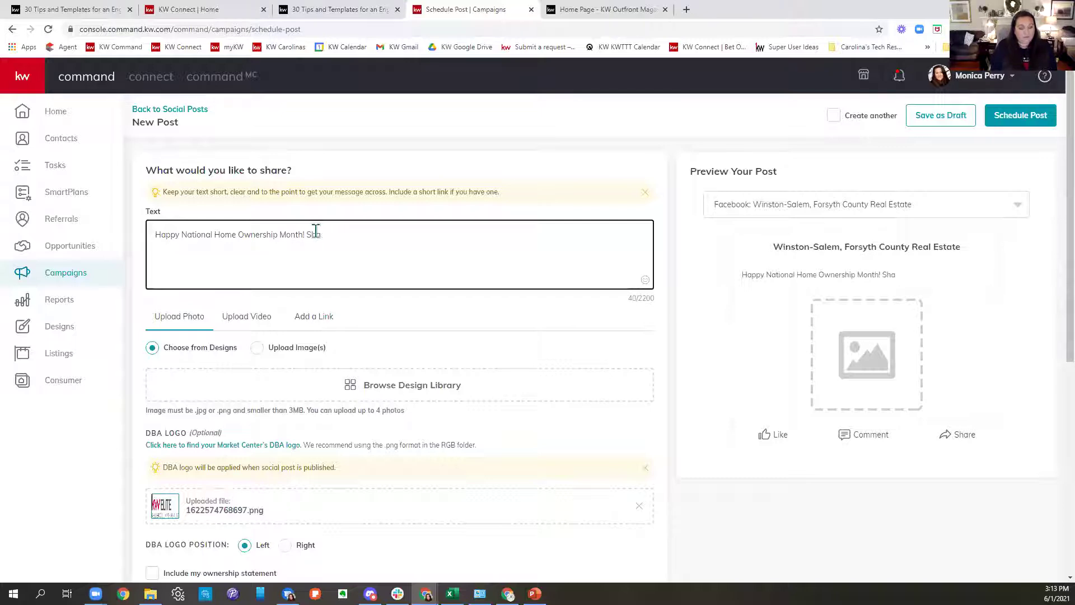
{"action": "type", "text": "sryour story wityh us"}
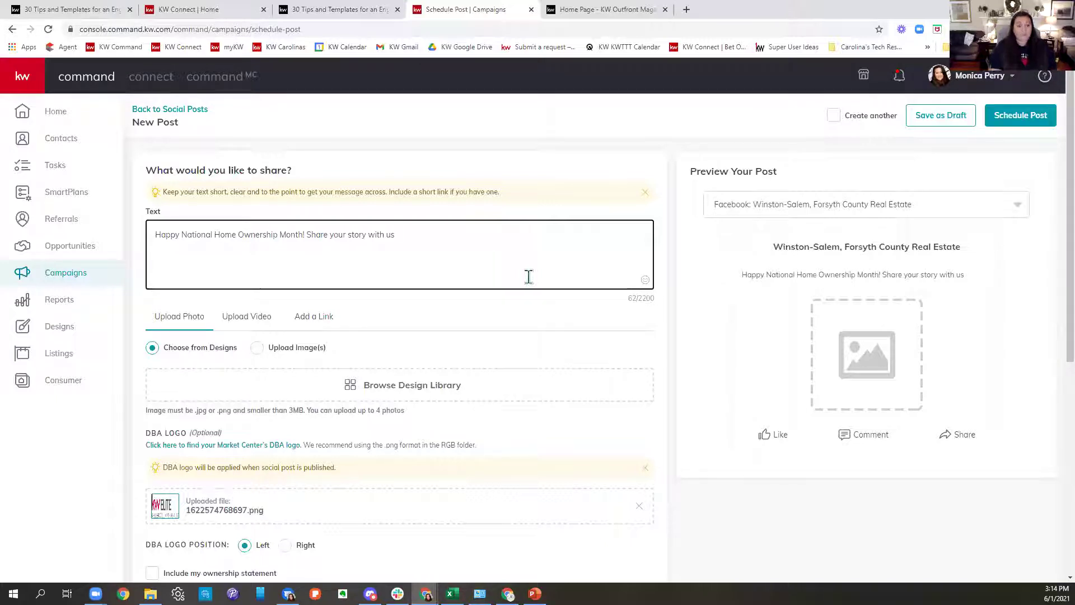
{"action": "type", "text": "to be"}
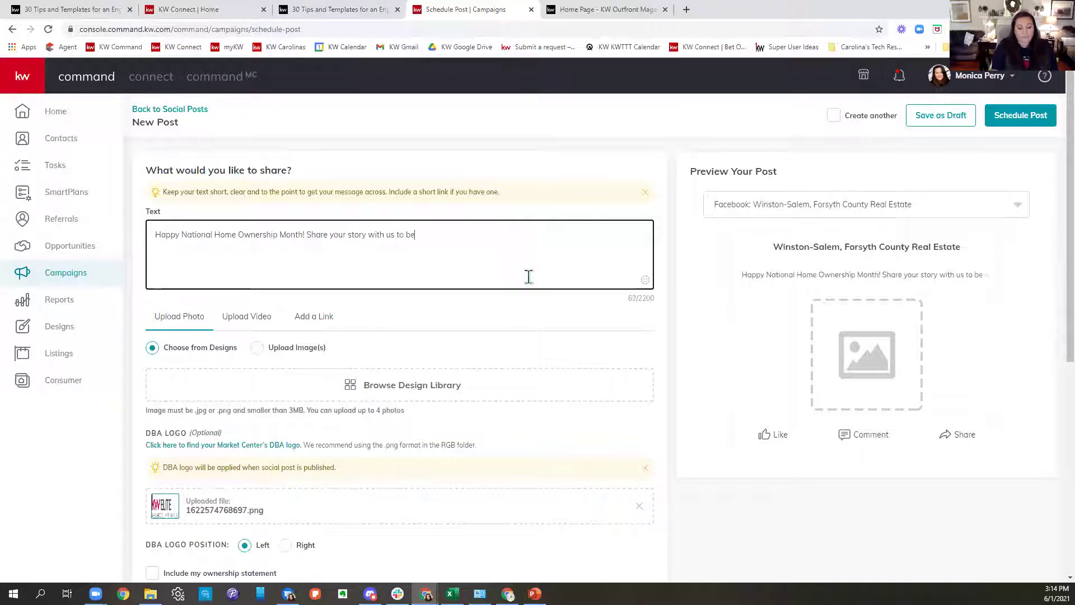
{"action": "type", "text": " entered win..."}
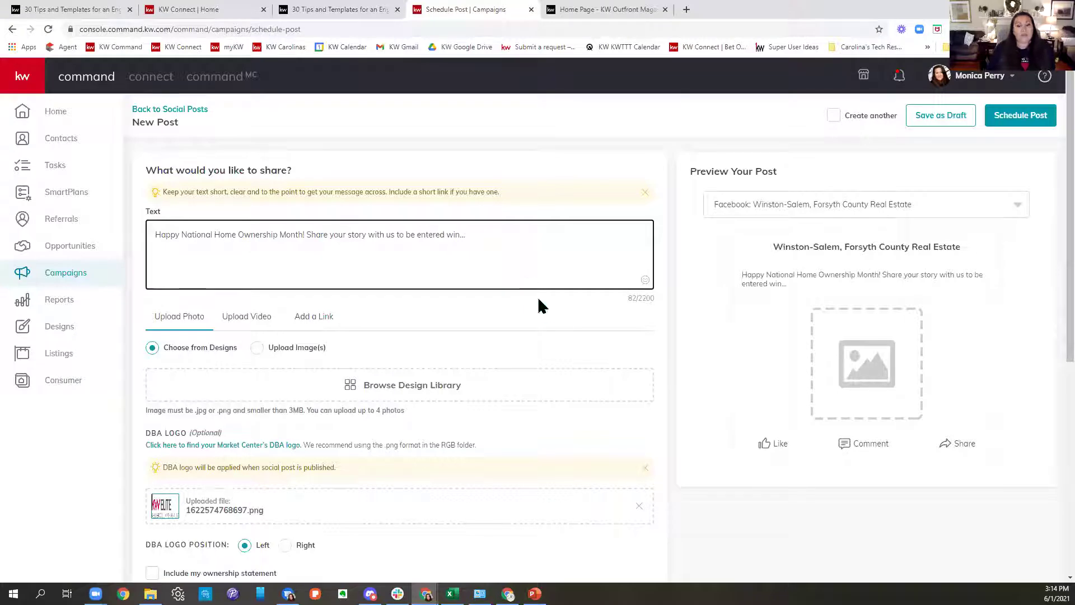
Pick the 2021 HomeAppreciation design from the Design Library as the post image, reselecting it after the not-ready message.
{"action": "scroll", "coordinate": [555, 325], "scroll_direction": "down", "scroll_amount": 2}
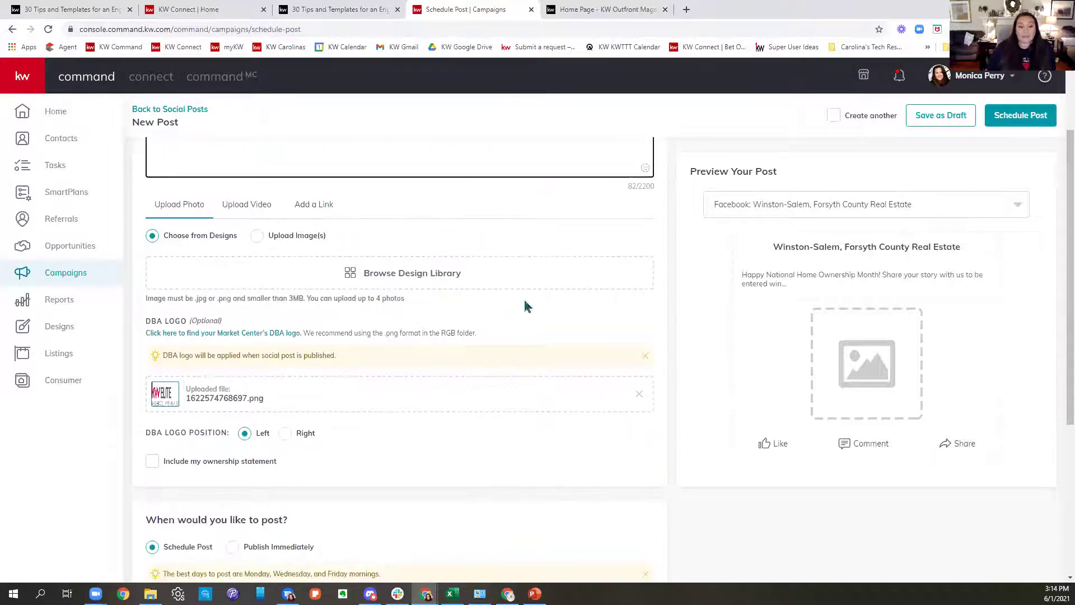
{"action": "left_click", "coordinate": [423, 279]}
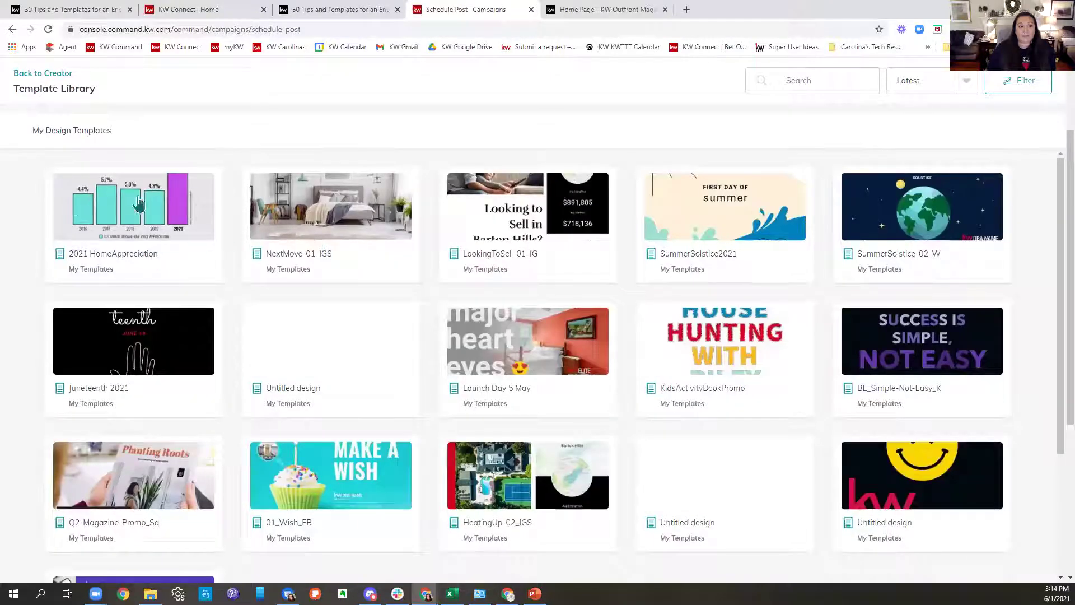
{"action": "left_click", "coordinate": [129, 222]}
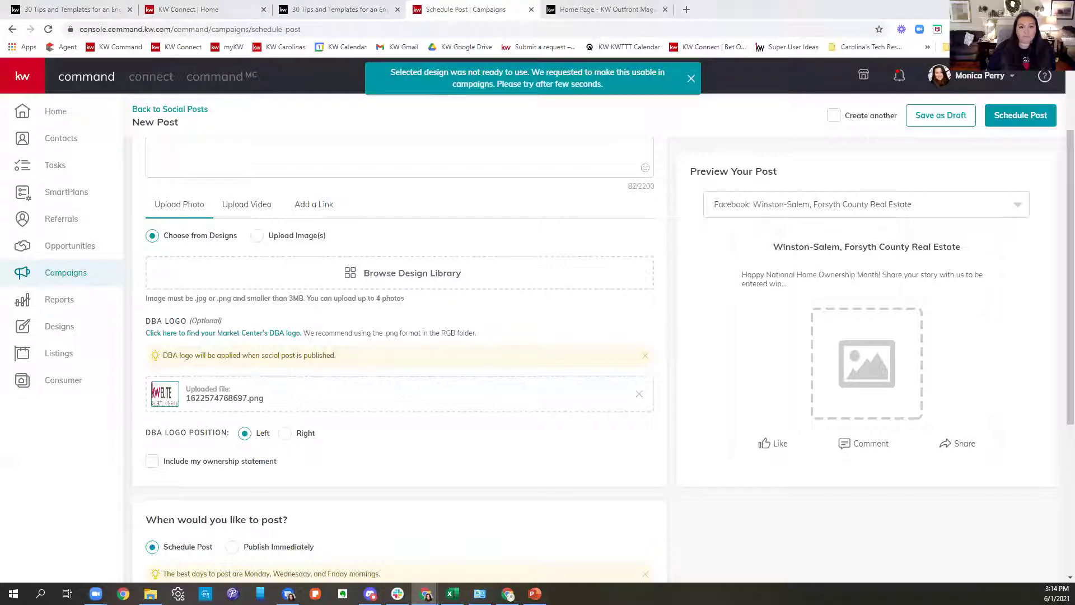
{"action": "left_click", "coordinate": [348, 287]}
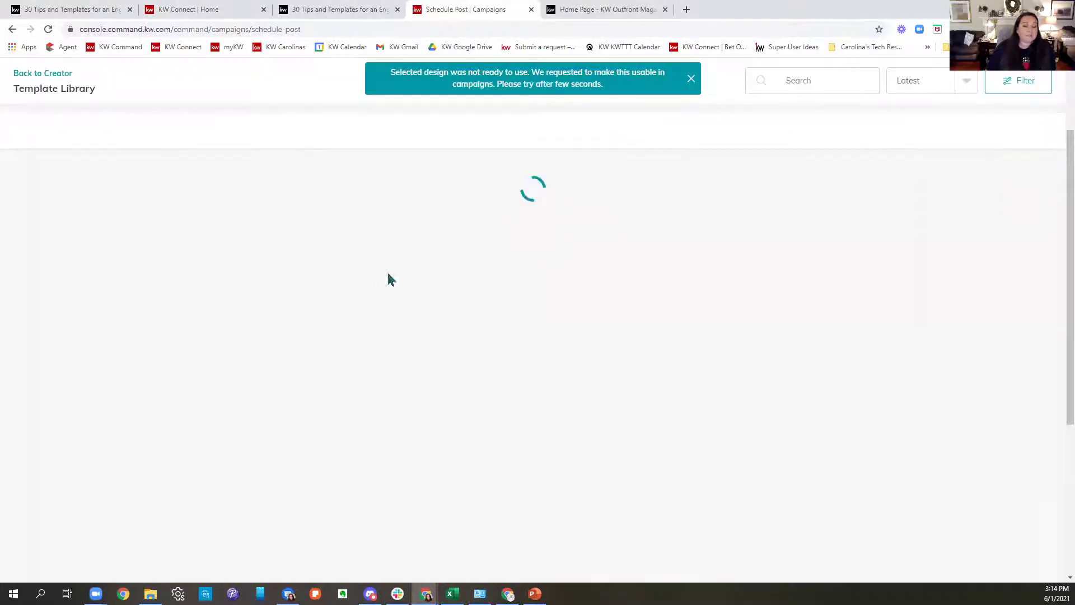
{"action": "left_click", "coordinate": [165, 216]}
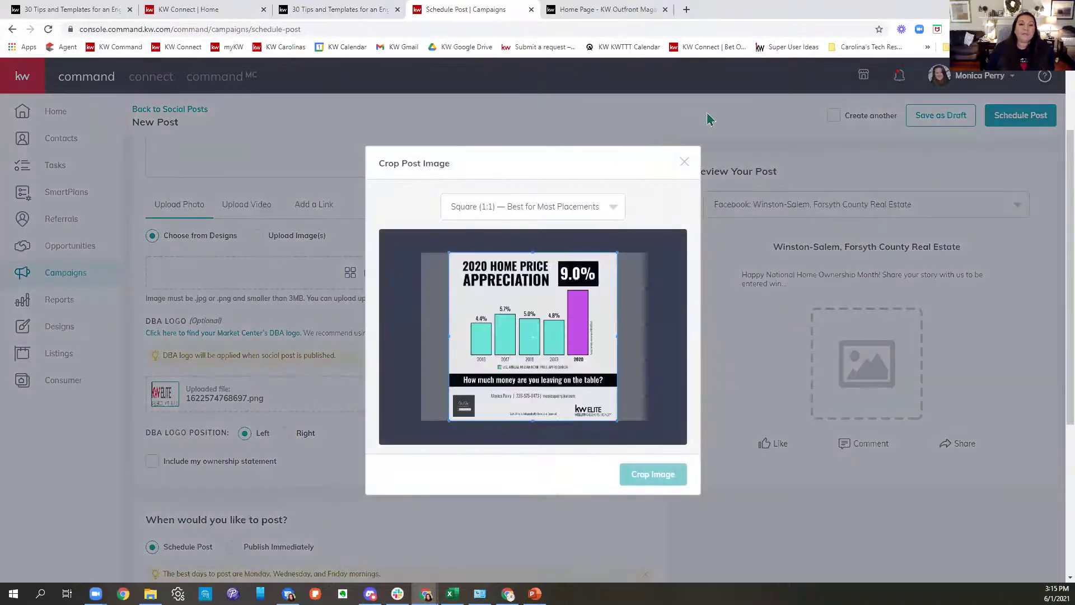
Crop the 2020 Home Price Appreciation graphic at Square (1:1) and attach it to the post.
{"action": "left_click", "coordinate": [530, 208]}
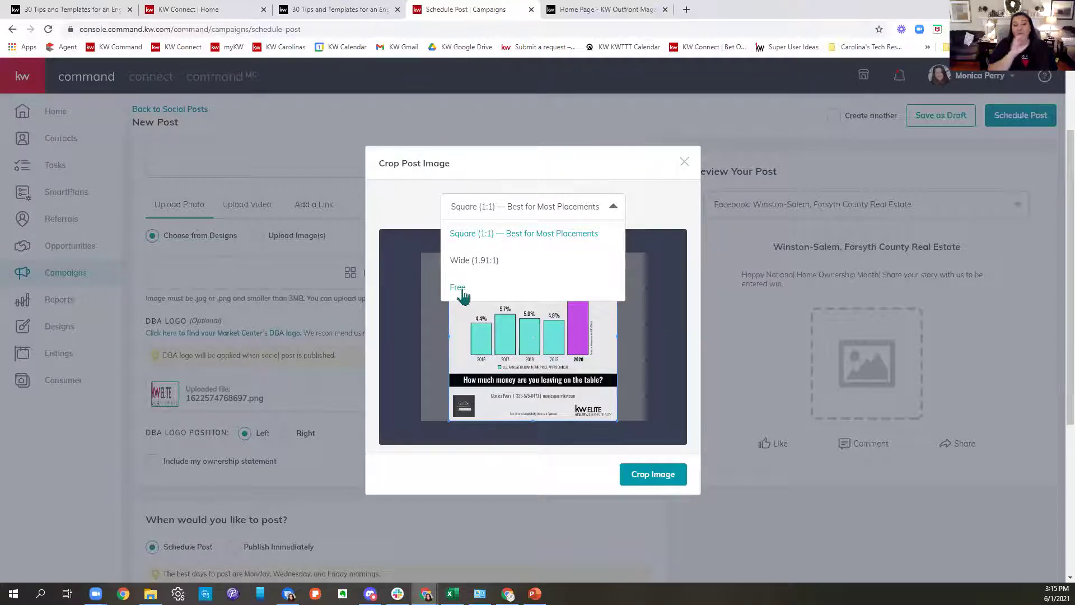
{"action": "left_click", "coordinate": [591, 472]}
{"action": "left_click", "coordinate": [643, 485]}
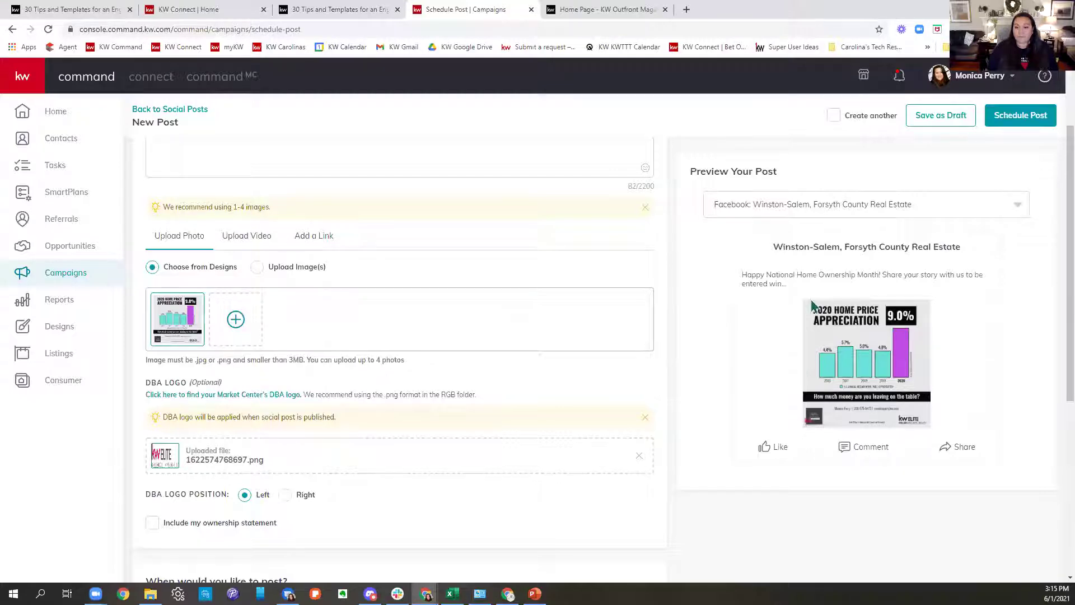
Set the post to Publish Immediately instead of scheduling it.
{"action": "scroll", "coordinate": [448, 297], "scroll_direction": "down", "scroll_amount": 4}
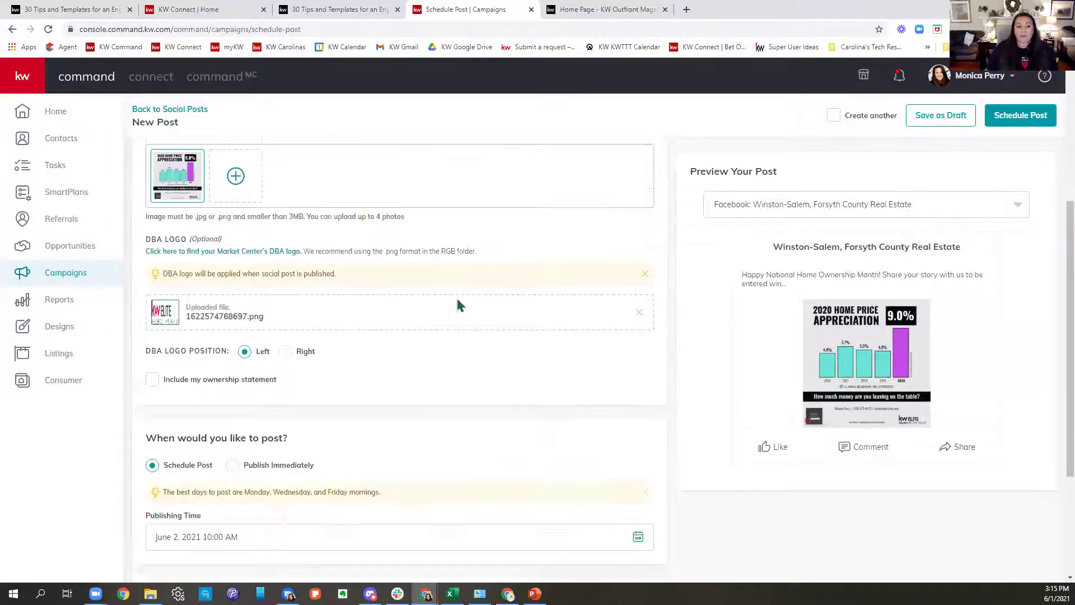
{"action": "scroll", "coordinate": [469, 300], "scroll_direction": "down", "scroll_amount": 2}
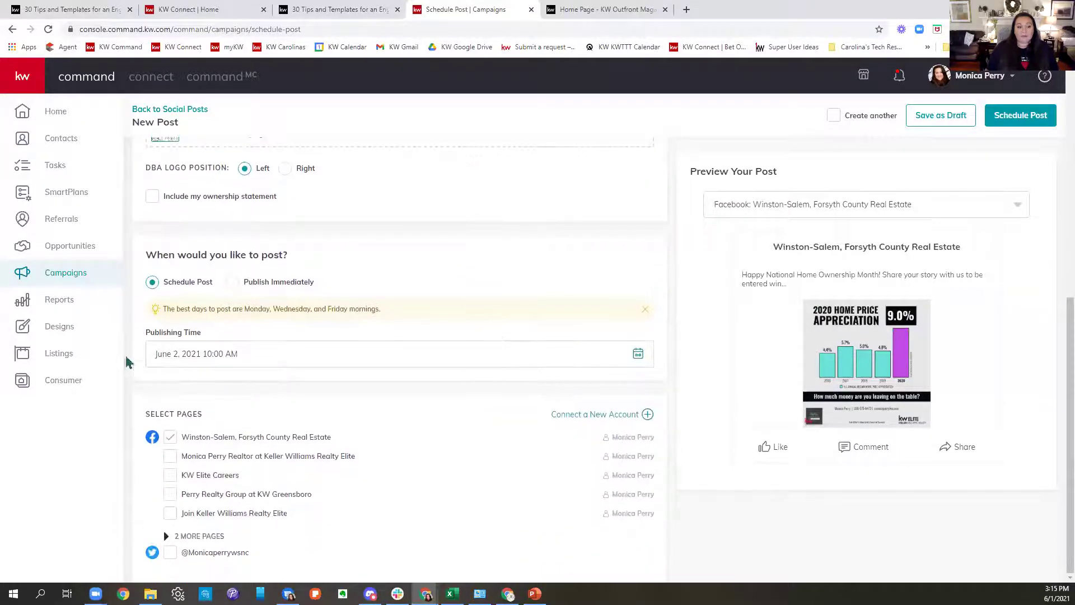
{"action": "left_click_drag", "start_coordinate": [162, 282], "coordinate": [323, 300]}
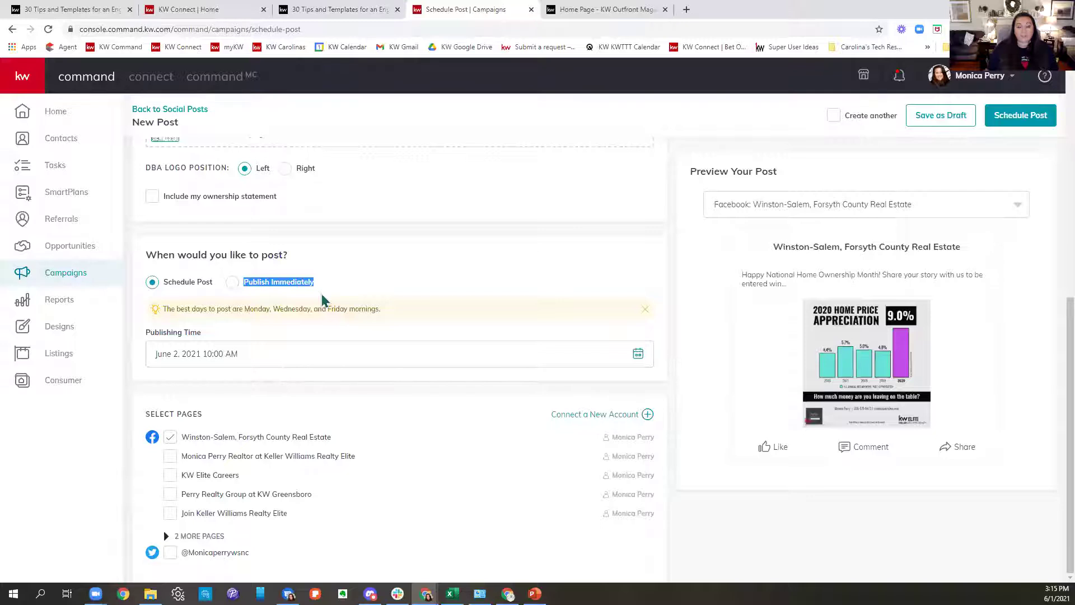
{"action": "left_click", "coordinate": [230, 282]}
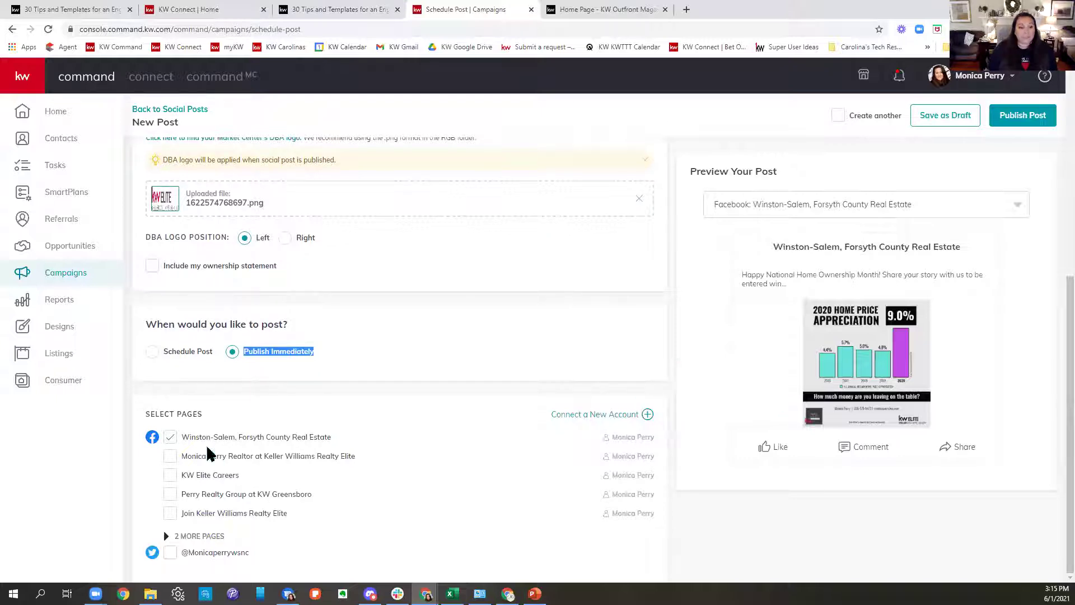
Add four more Facebook pages, including KW Elite Careers and Join Keller Williams Realty Elite, and remove the DBA logo.
{"action": "left_click", "coordinate": [170, 456]}
{"action": "left_click", "coordinate": [170, 476]}
{"action": "left_click", "coordinate": [169, 494]}
{"action": "left_click", "coordinate": [169, 513]}
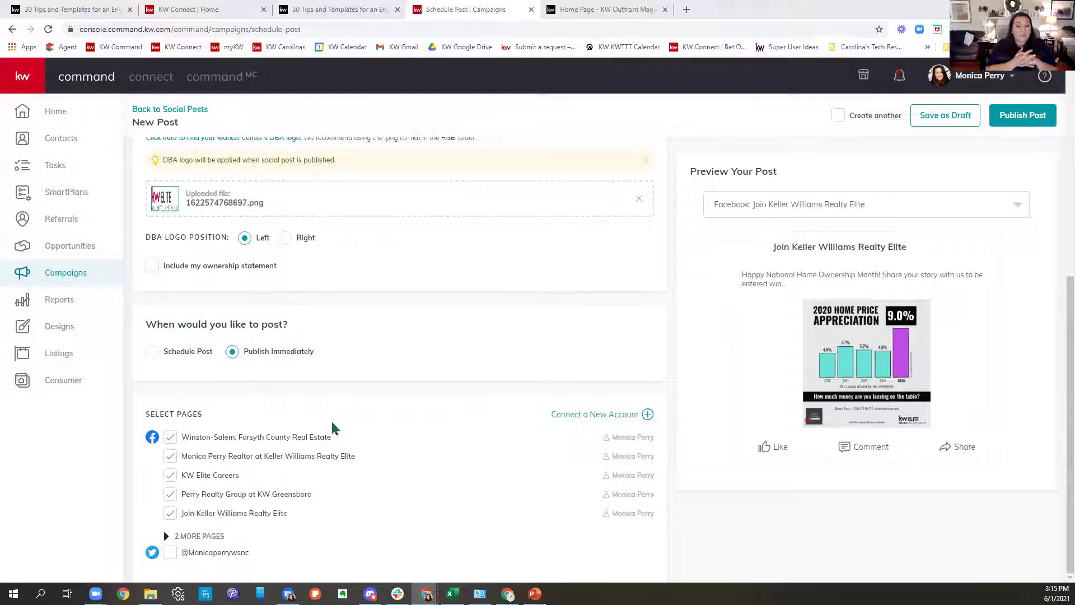
{"action": "left_click", "coordinate": [639, 198]}
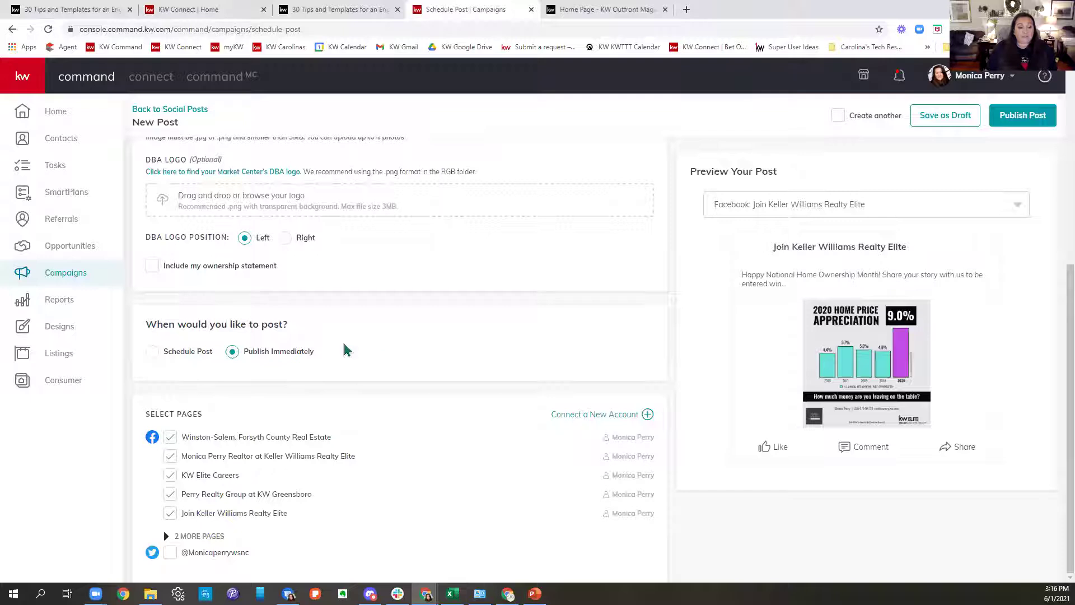
Leave Twitter off, add the Old Sherwood Forest Neighbors and Sherwood Forest Real Estate pages, then publish.
{"action": "left_click", "coordinate": [170, 553]}
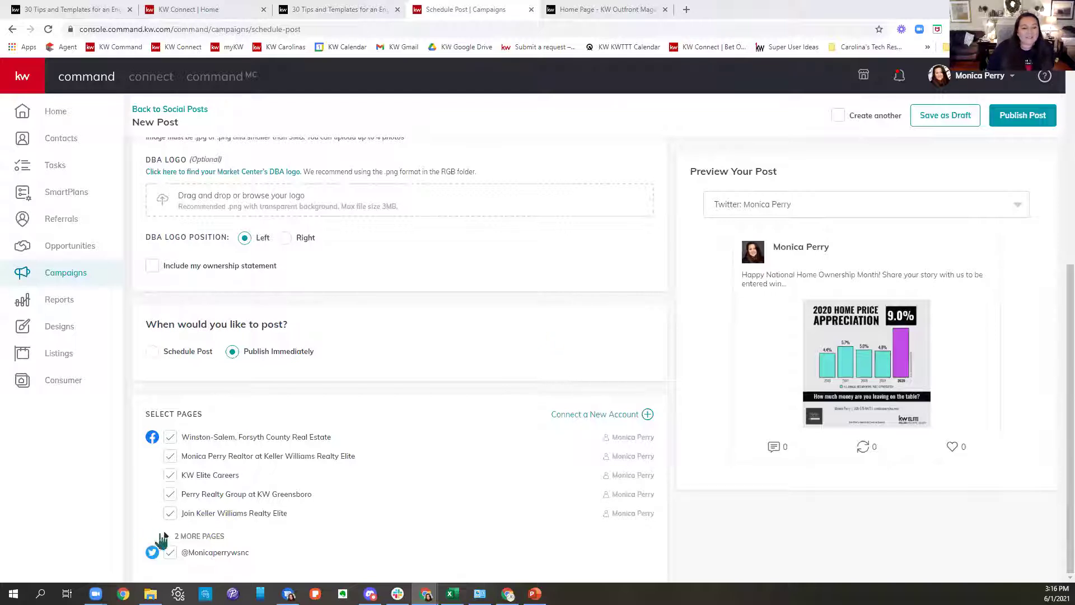
{"action": "left_click", "coordinate": [170, 552]}
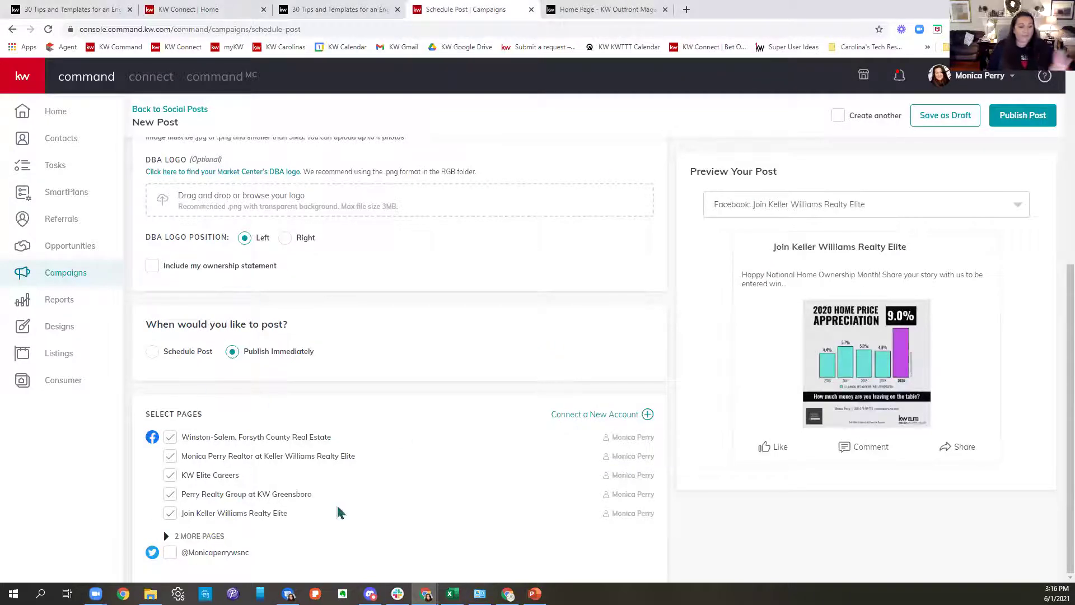
{"action": "left_click", "coordinate": [214, 536]}
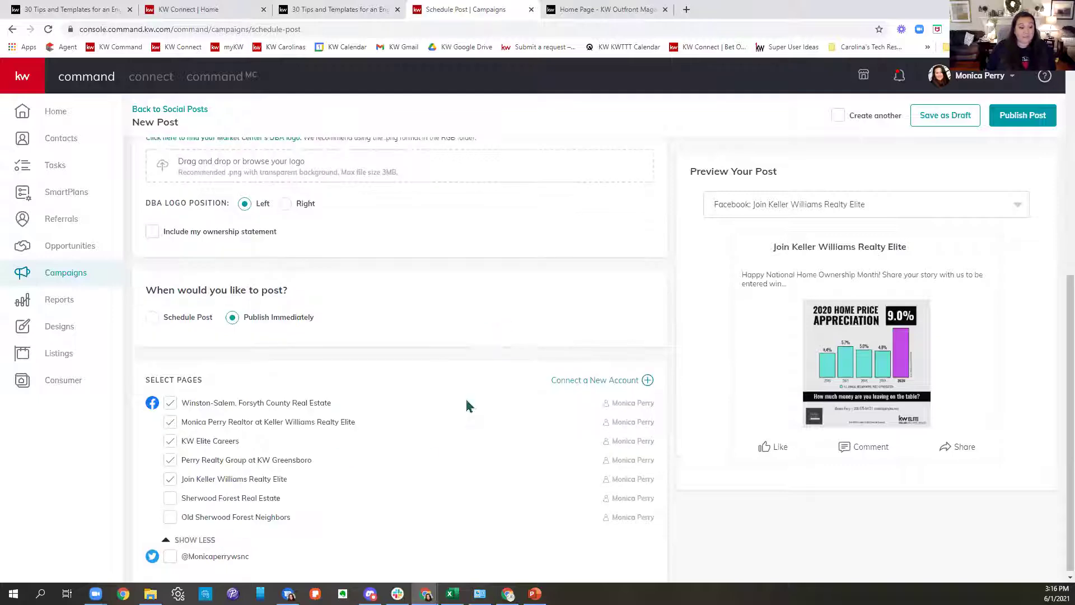
{"action": "left_click", "coordinate": [169, 520]}
{"action": "left_click", "coordinate": [199, 498]}
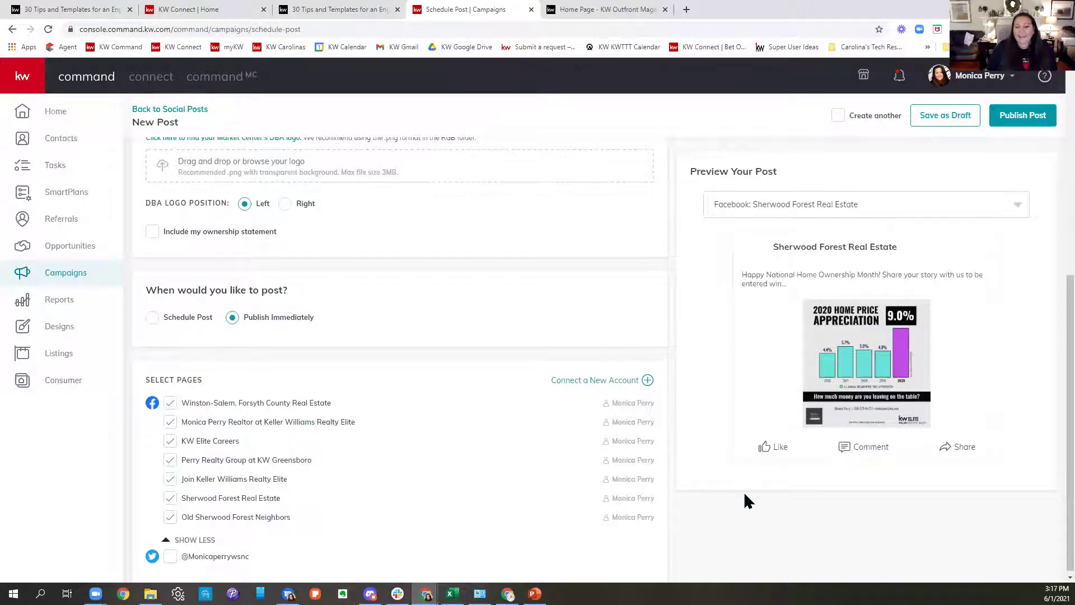
{"action": "left_click", "coordinate": [1013, 115]}
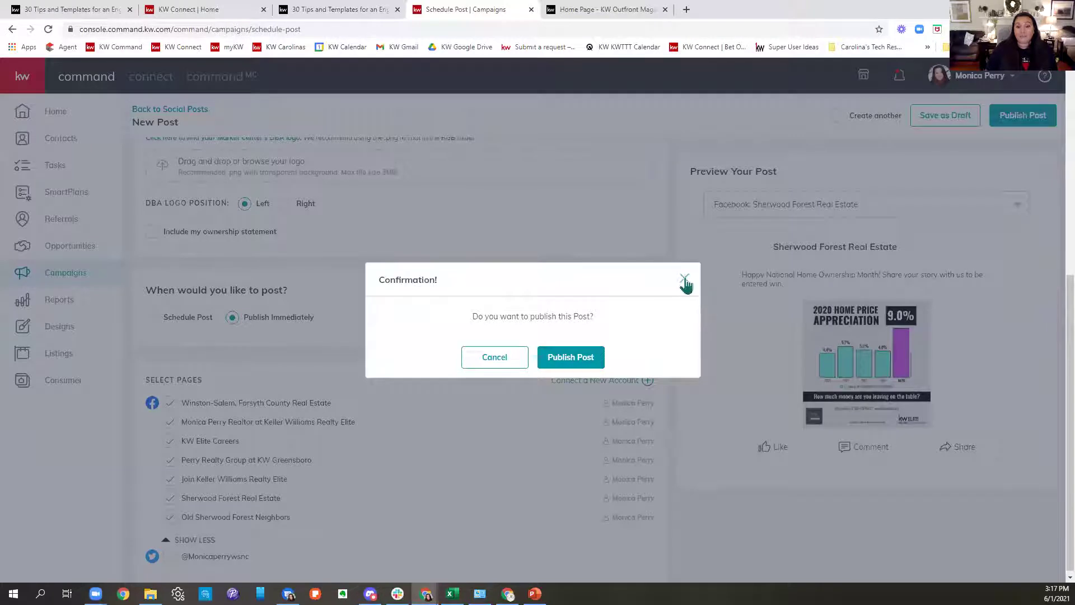
Confirm publishing the seven-page Facebook post immediately and let it process.
{"action": "left_click", "coordinate": [609, 353]}
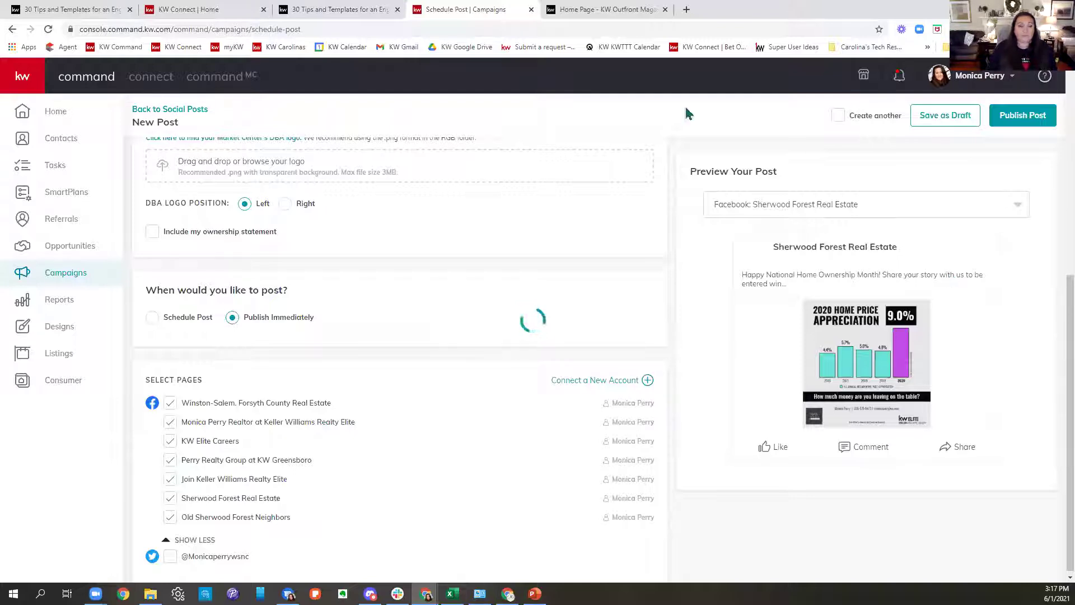
{"action": "scroll", "coordinate": [675, 274], "scroll_direction": "up", "scroll_amount": 7}
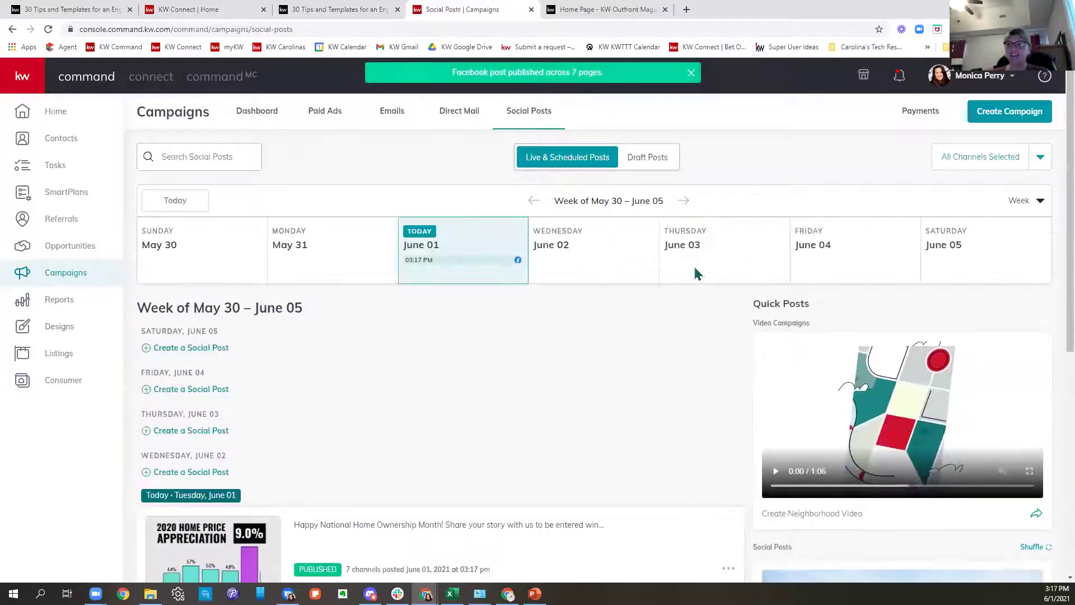
Highlight the '7 channels posted' line on the published post.
{"action": "scroll", "coordinate": [696, 274], "scroll_direction": "down", "scroll_amount": 1}
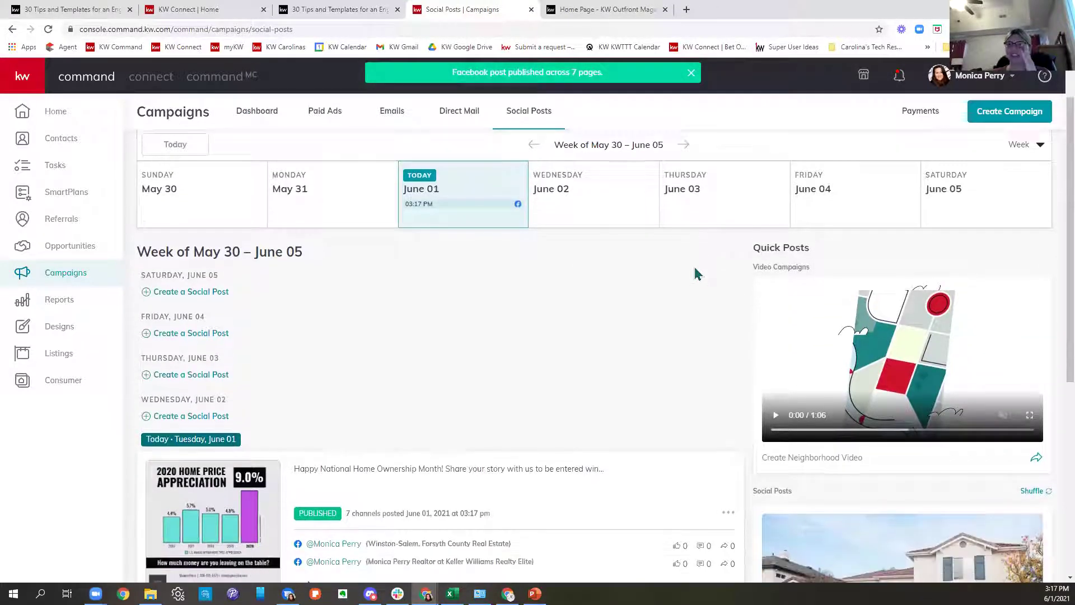
{"action": "scroll", "coordinate": [696, 273], "scroll_direction": "down", "scroll_amount": 2}
{"action": "scroll", "coordinate": [696, 273], "scroll_direction": "down", "scroll_amount": 1}
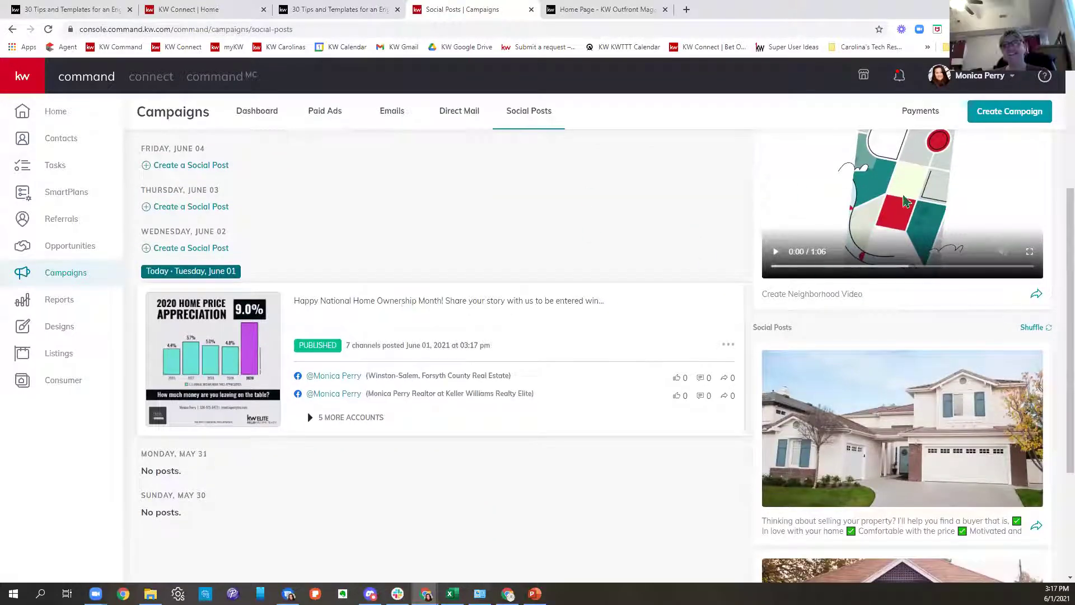
{"action": "scroll", "coordinate": [550, 187], "scroll_direction": "down", "scroll_amount": 3}
{"action": "scroll", "coordinate": [432, 361], "scroll_direction": "up", "scroll_amount": 2}
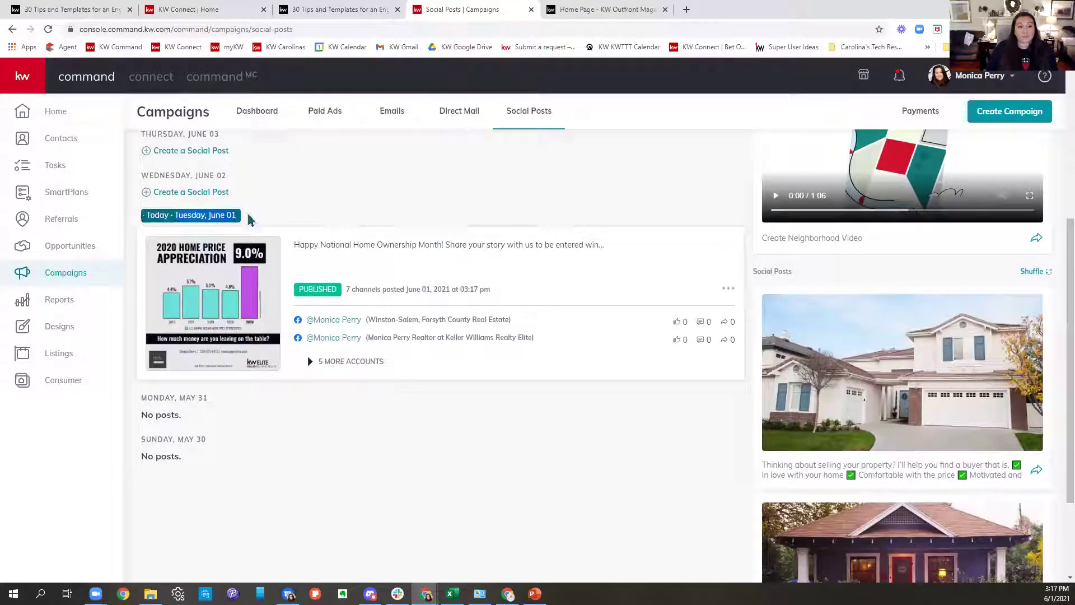
{"action": "left_click_drag", "start_coordinate": [344, 290], "coordinate": [549, 299]}
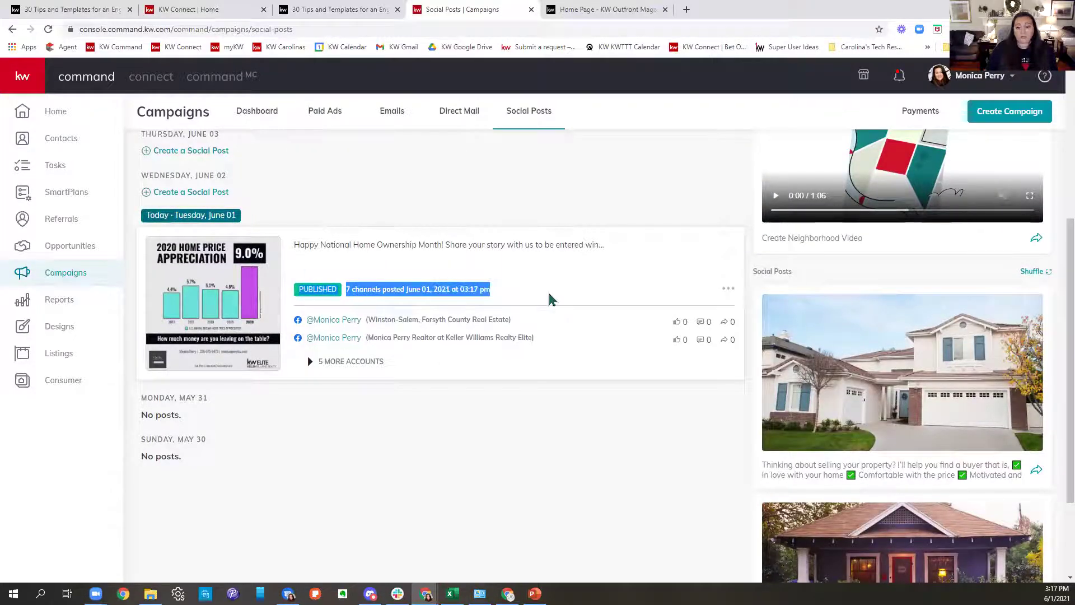
Switch the Social Posts calendar from Week to Month view, showing the 03:17 PM post on 01 June.
{"action": "scroll", "coordinate": [551, 316], "scroll_direction": "up", "scroll_amount": 3}
{"action": "scroll", "coordinate": [549, 316], "scroll_direction": "up", "scroll_amount": 2}
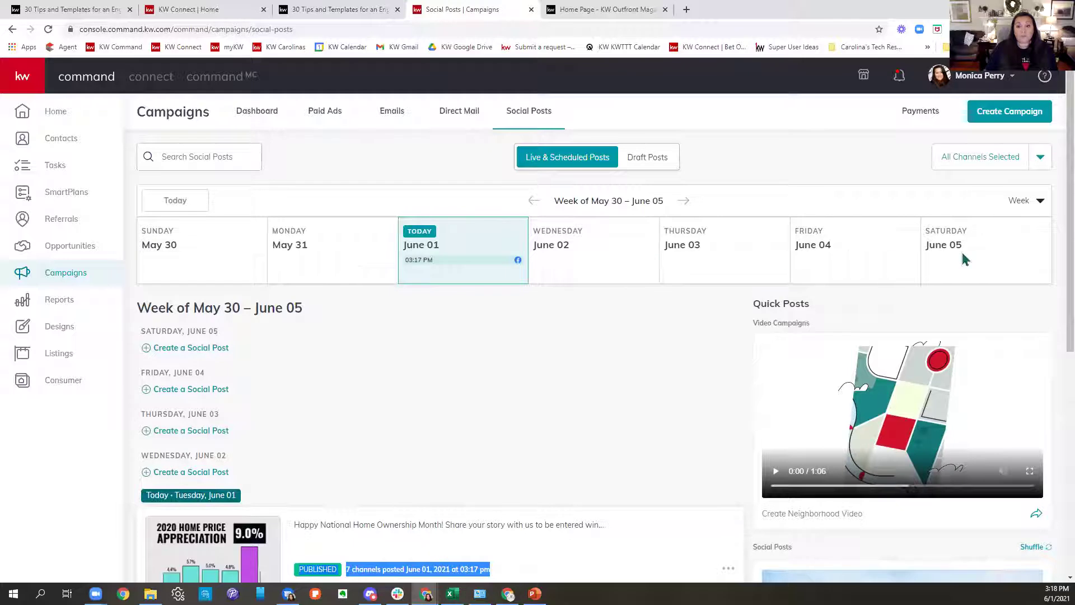
{"action": "left_click", "coordinate": [1021, 212]}
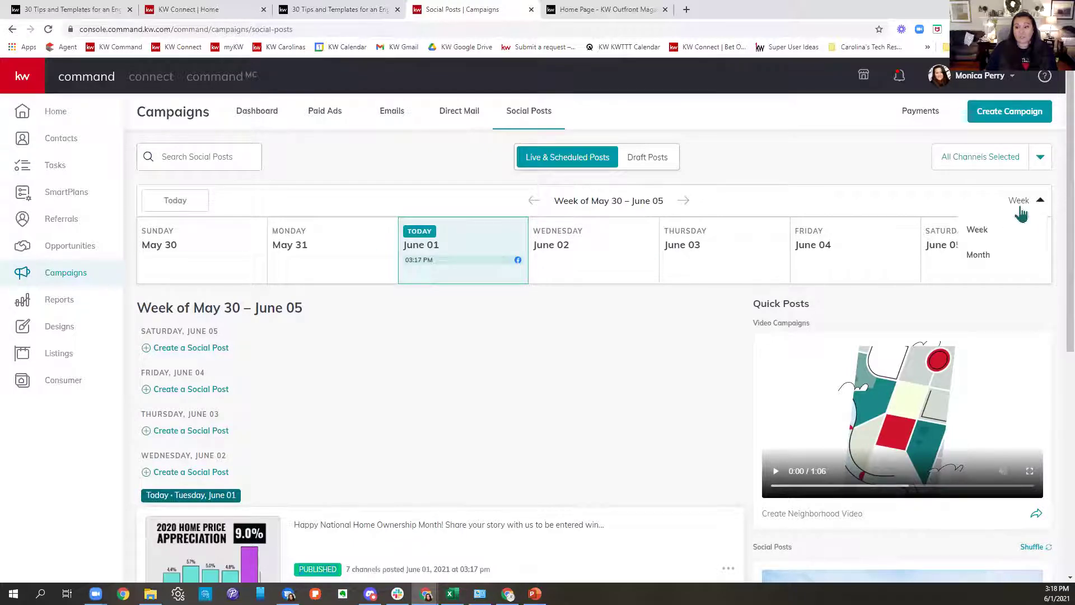
{"action": "left_click", "coordinate": [997, 257]}
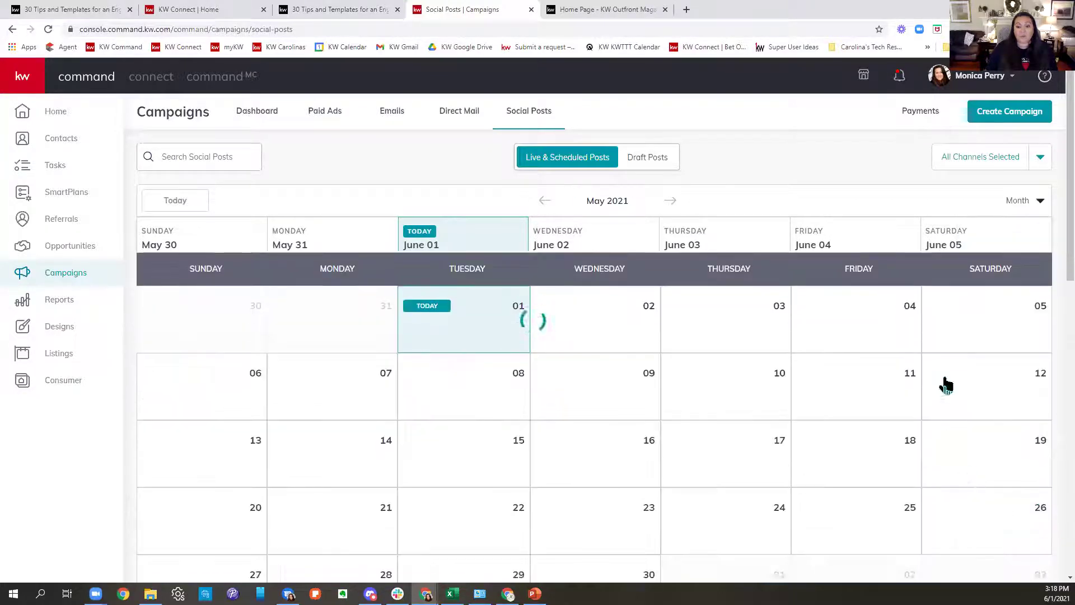
{"action": "scroll", "coordinate": [1049, 326], "scroll_direction": "down", "scroll_amount": 4}
{"action": "scroll", "coordinate": [868, 421], "scroll_direction": "up", "scroll_amount": 2}
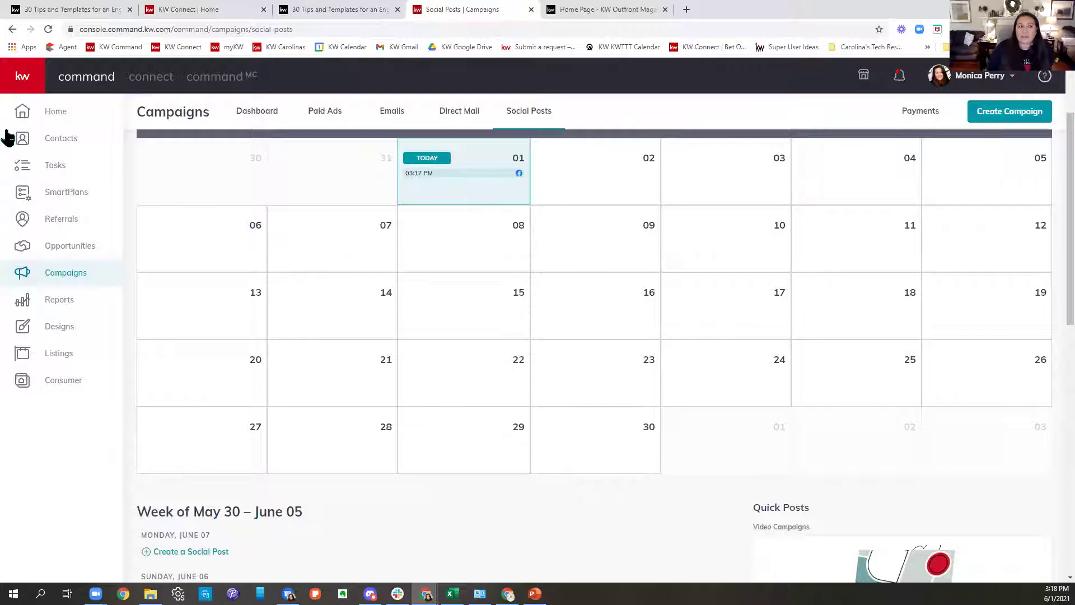
{"action": "left_click", "coordinate": [996, 84]}
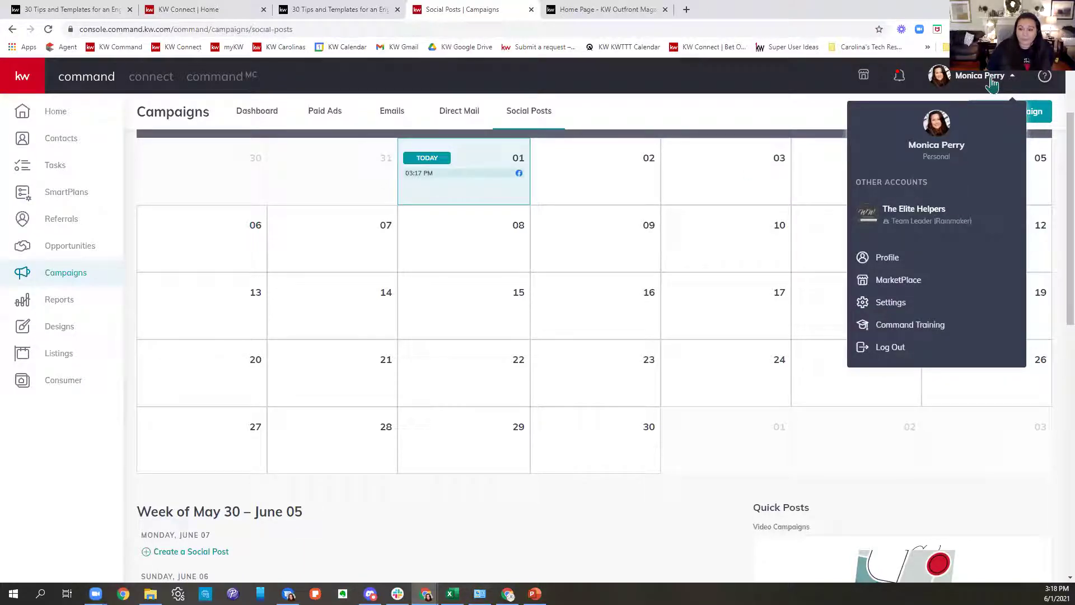
Go to Settings and highlight Facebook (Post Scheduling) under Connected Apps and its connection status.
{"action": "left_click", "coordinate": [905, 311]}
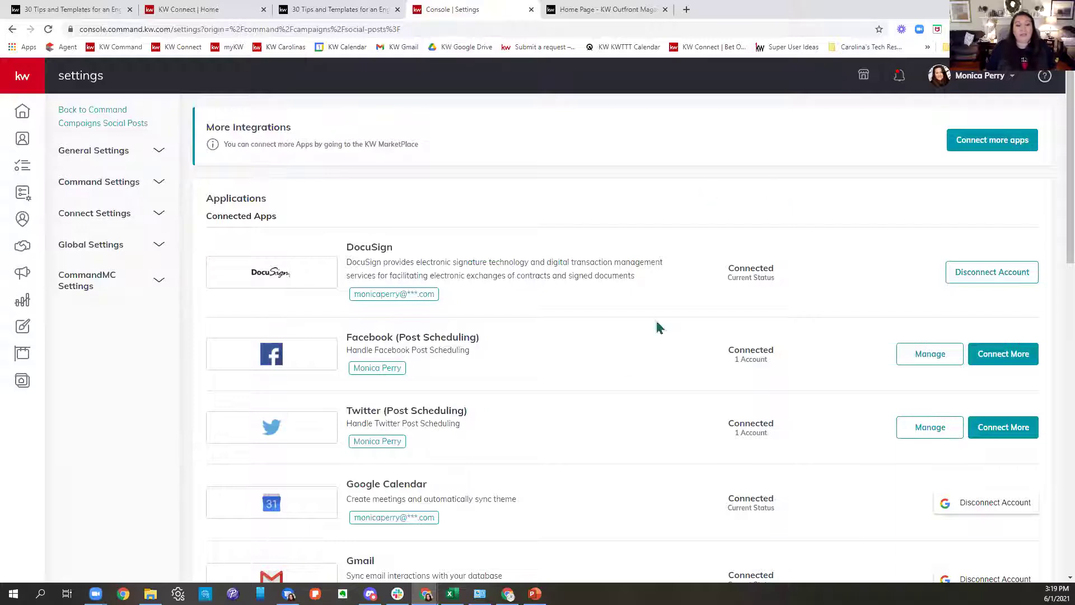
{"action": "left_click_drag", "start_coordinate": [347, 338], "coordinate": [612, 347]}
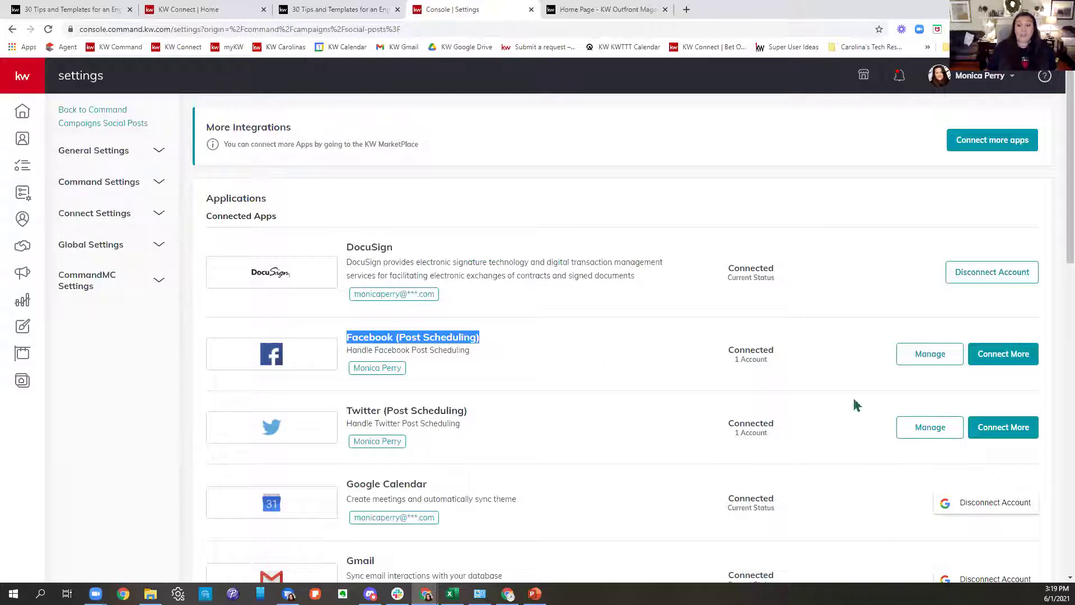
{"action": "left_click", "coordinate": [395, 371]}
{"action": "left_click_drag", "start_coordinate": [395, 371], "coordinate": [339, 377]}
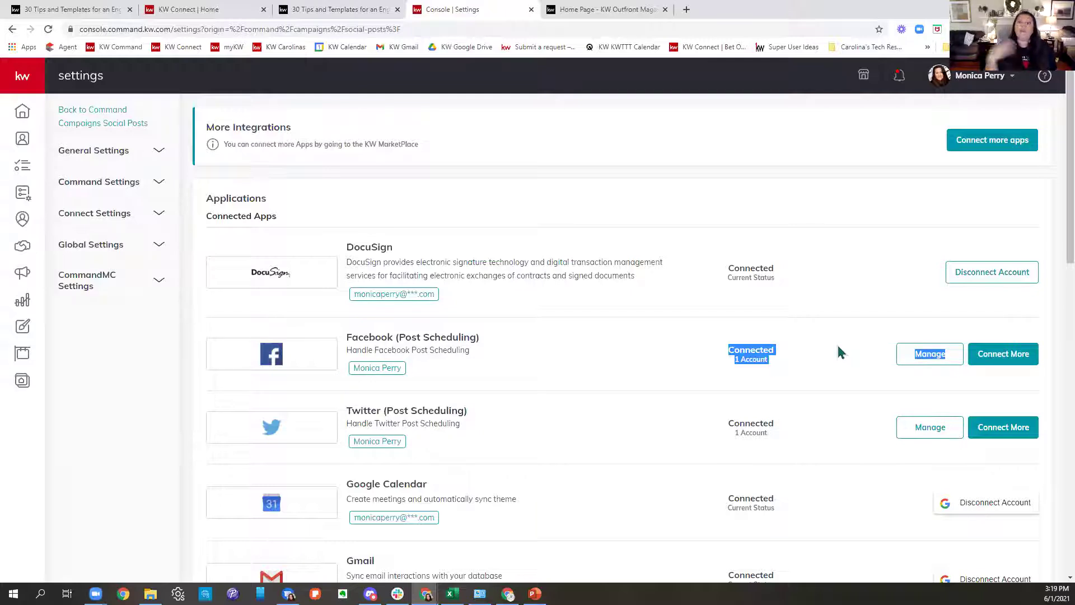
Review the connected Facebook account details and its disconnect option, then close the dialog.
{"action": "left_click", "coordinate": [918, 357]}
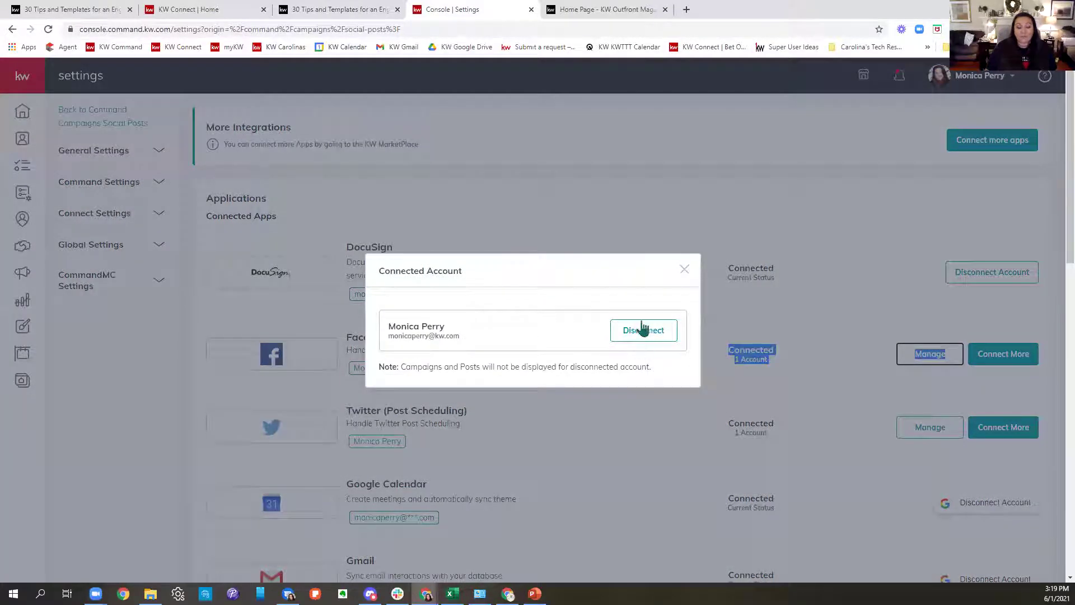
{"action": "left_click_drag", "start_coordinate": [476, 349], "coordinate": [348, 347]}
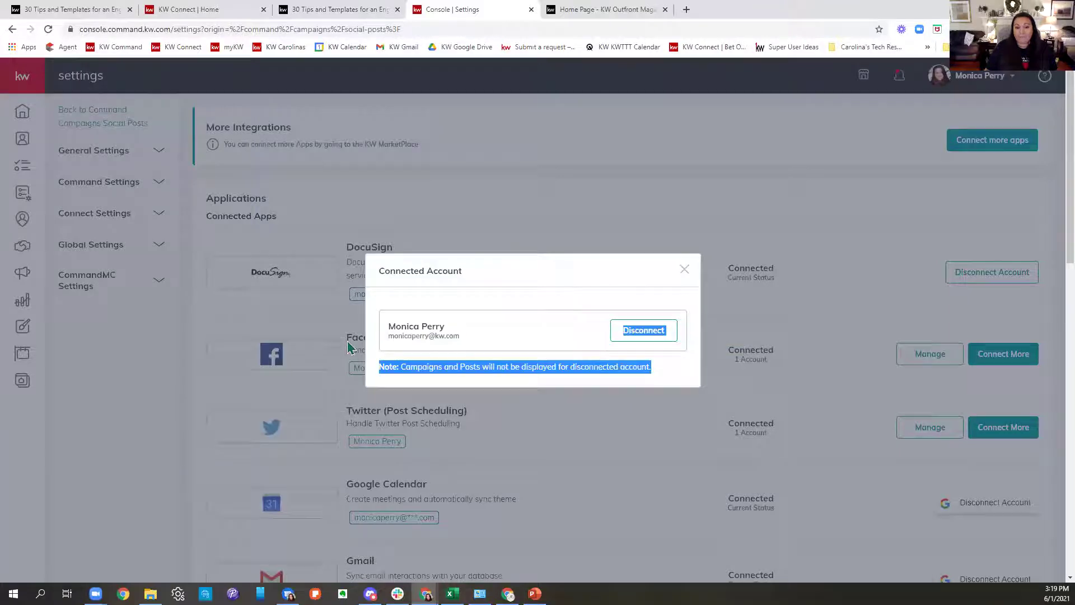
{"action": "left_click", "coordinate": [717, 275]}
{"action": "left_click", "coordinate": [684, 270]}
{"action": "scroll", "coordinate": [751, 280], "scroll_direction": "down", "scroll_amount": 9}
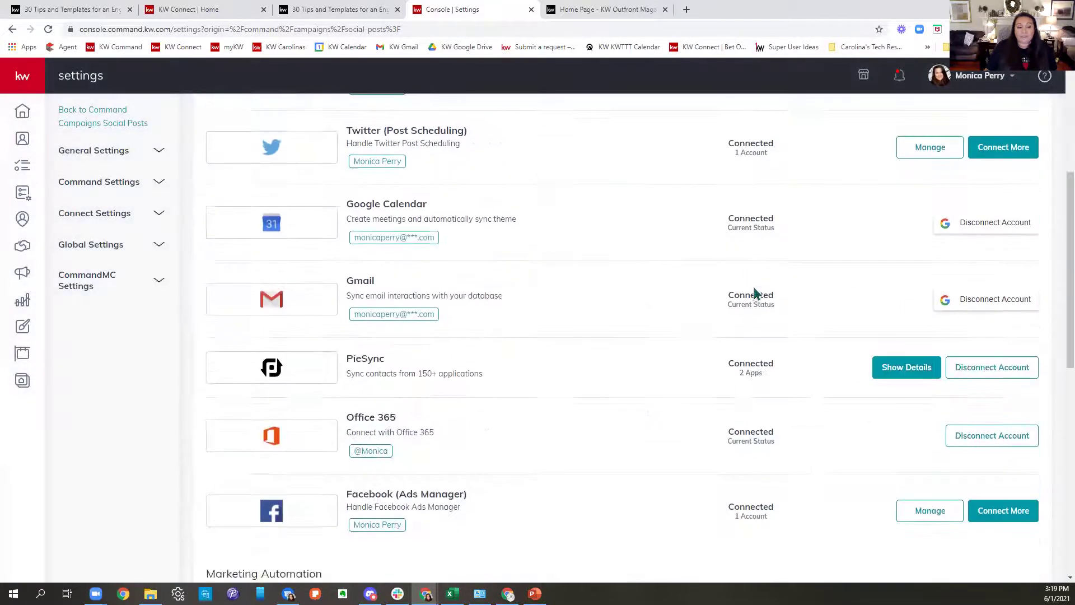
{"action": "left_click_drag", "start_coordinate": [482, 293], "coordinate": [349, 272]}
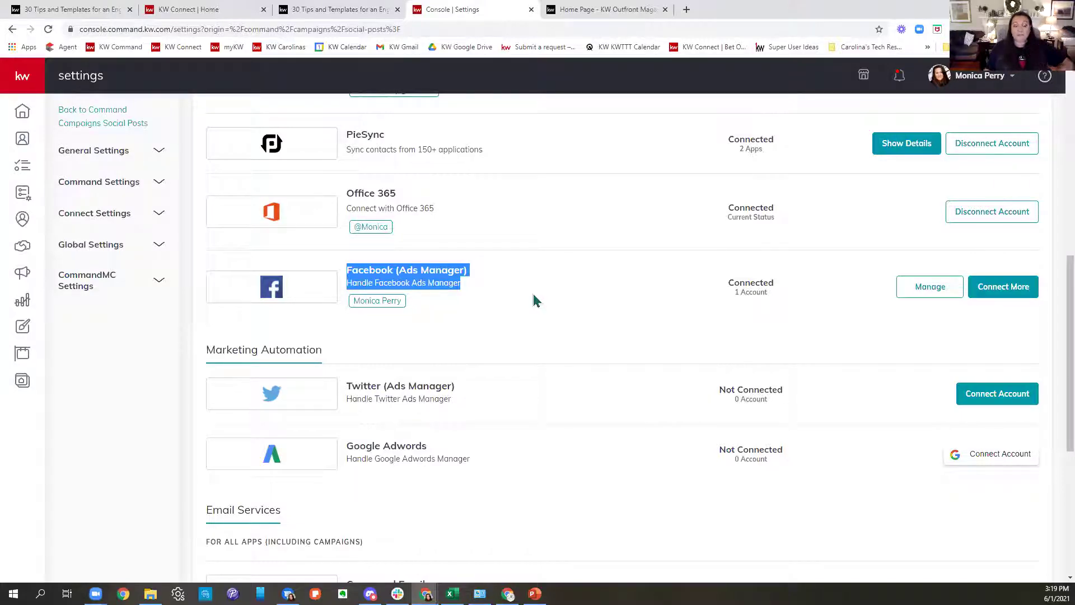
{"action": "scroll", "coordinate": [566, 336], "scroll_direction": "up", "scroll_amount": 9}
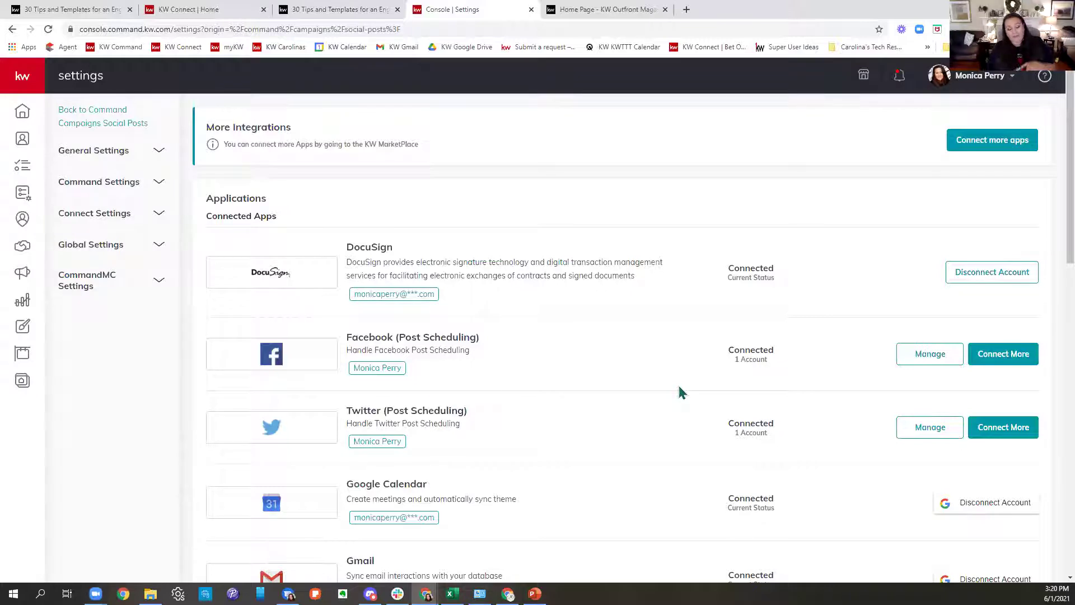
Scroll through KW Command Settings, then open a new Chrome tab on the Google start page.
{"action": "scroll", "coordinate": [682, 392], "scroll_direction": "down", "scroll_amount": 8}
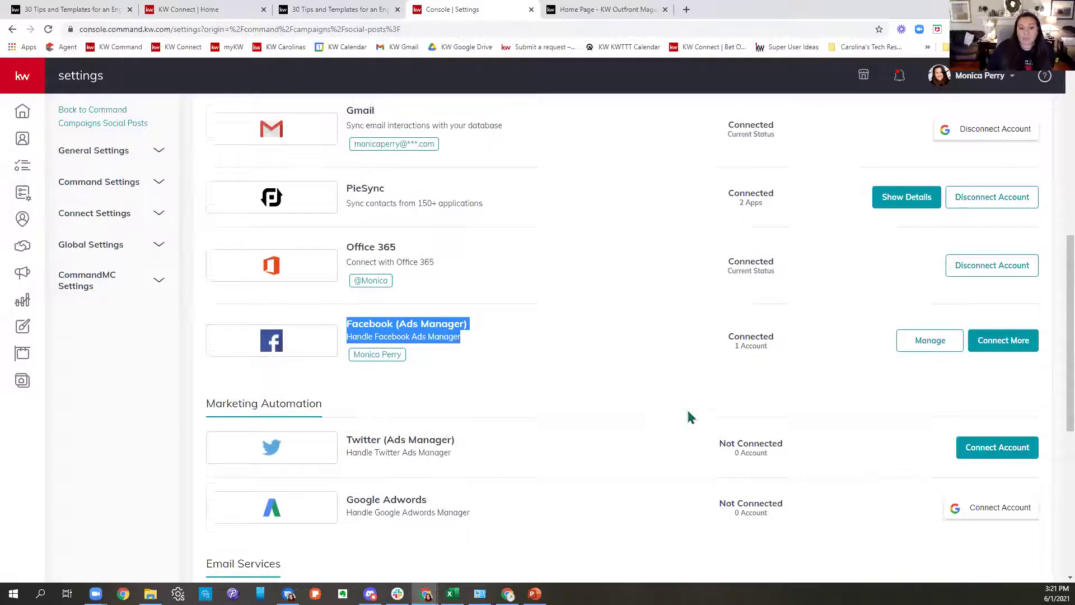
{"action": "scroll", "coordinate": [690, 420], "scroll_direction": "up", "scroll_amount": 8}
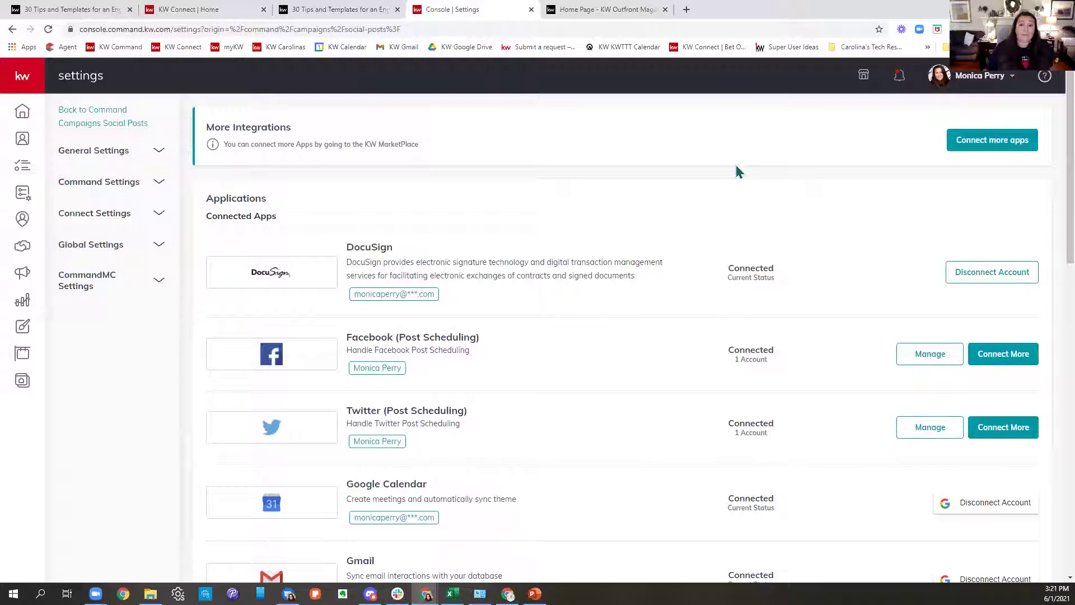
{"action": "left_click", "coordinate": [686, 10]}
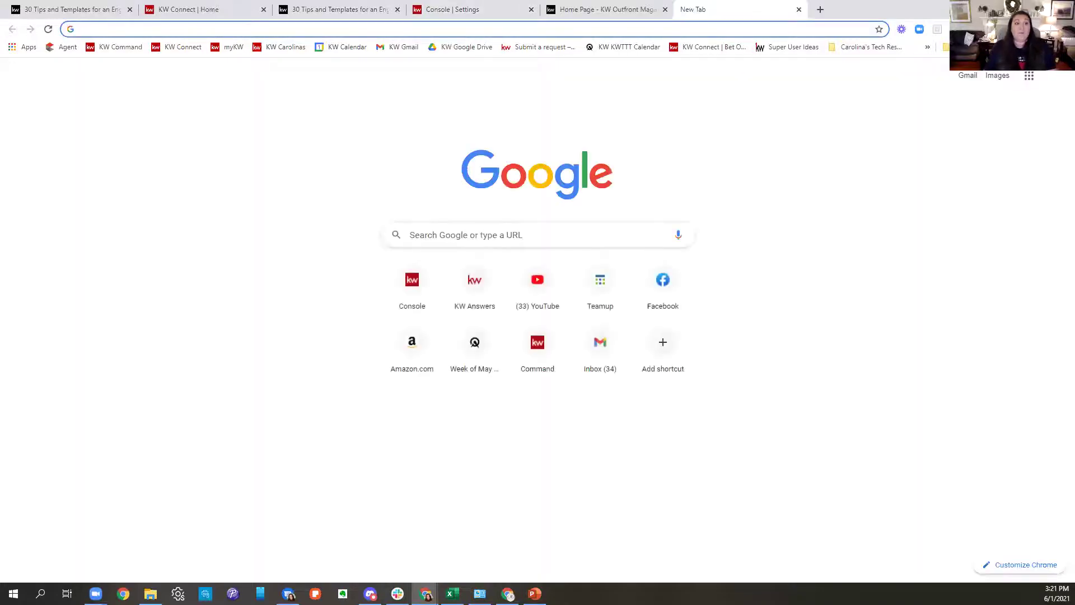
{"action": "type", "text": "www.face"}
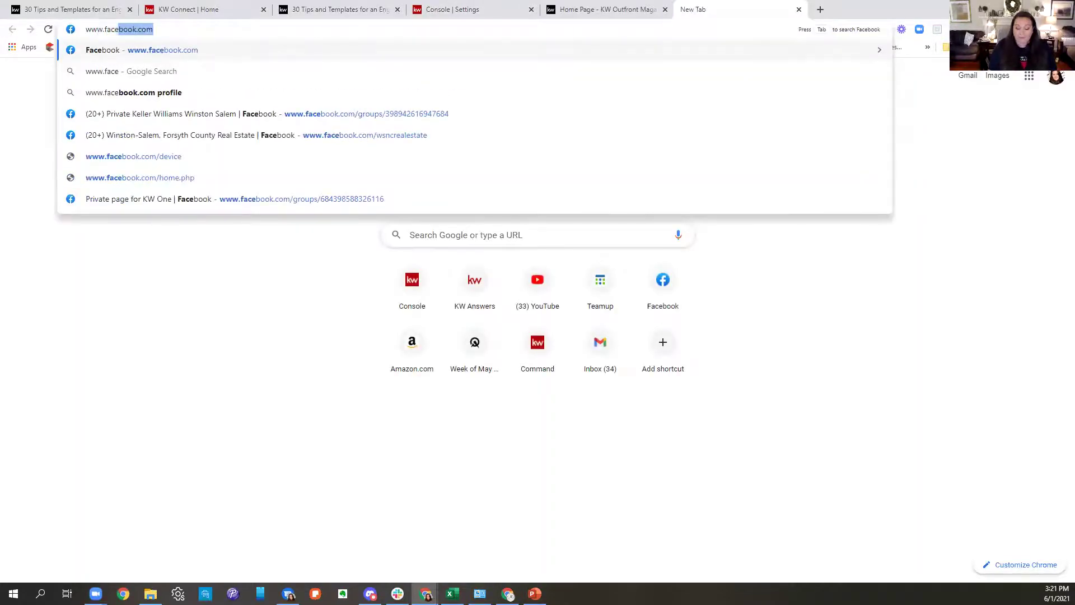
{"action": "key", "text": "Return"}
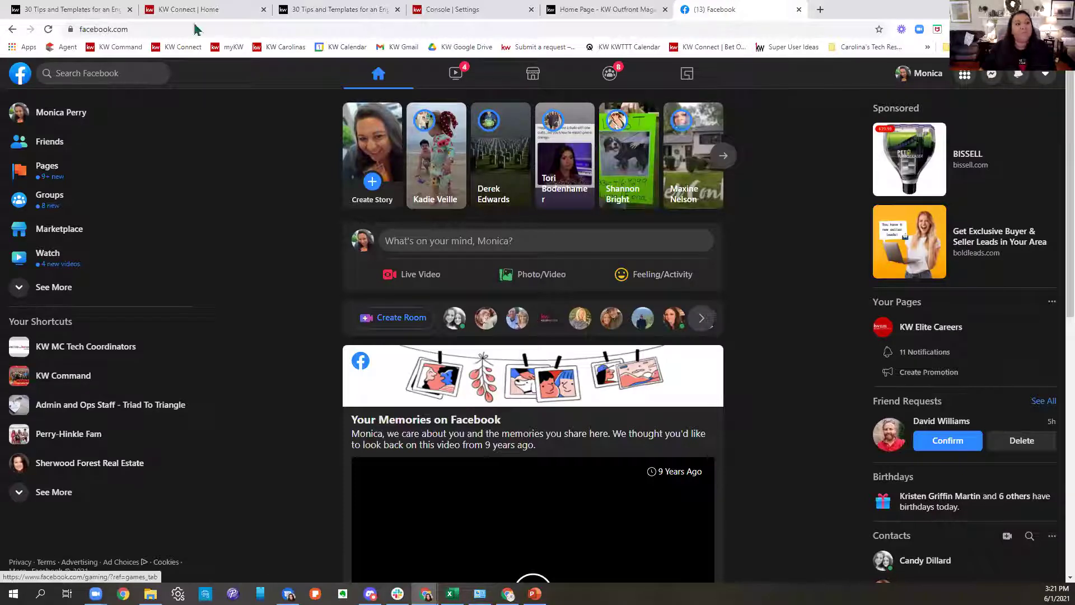
{"action": "left_click", "coordinate": [112, 73]}
{"action": "type", "text": "w"}
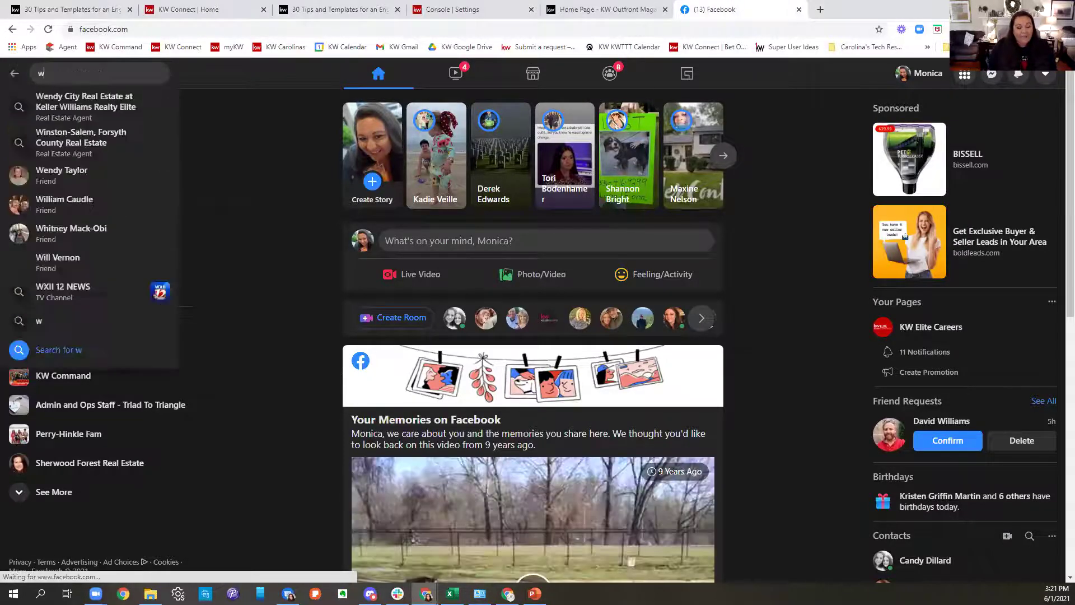
{"action": "type", "text": "inston-salem"}
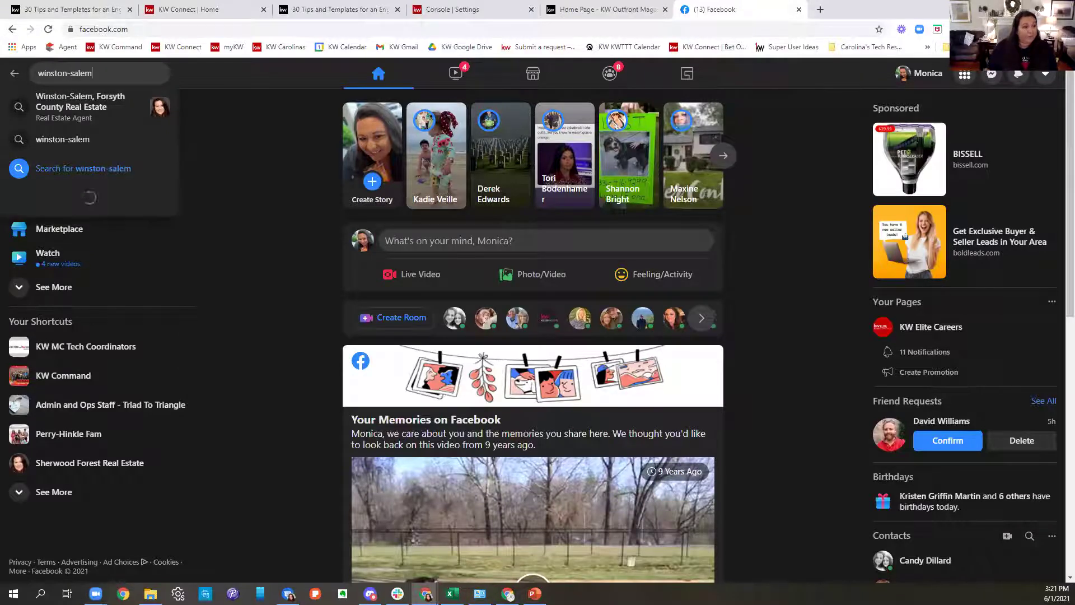
{"action": "left_click", "coordinate": [87, 114]}
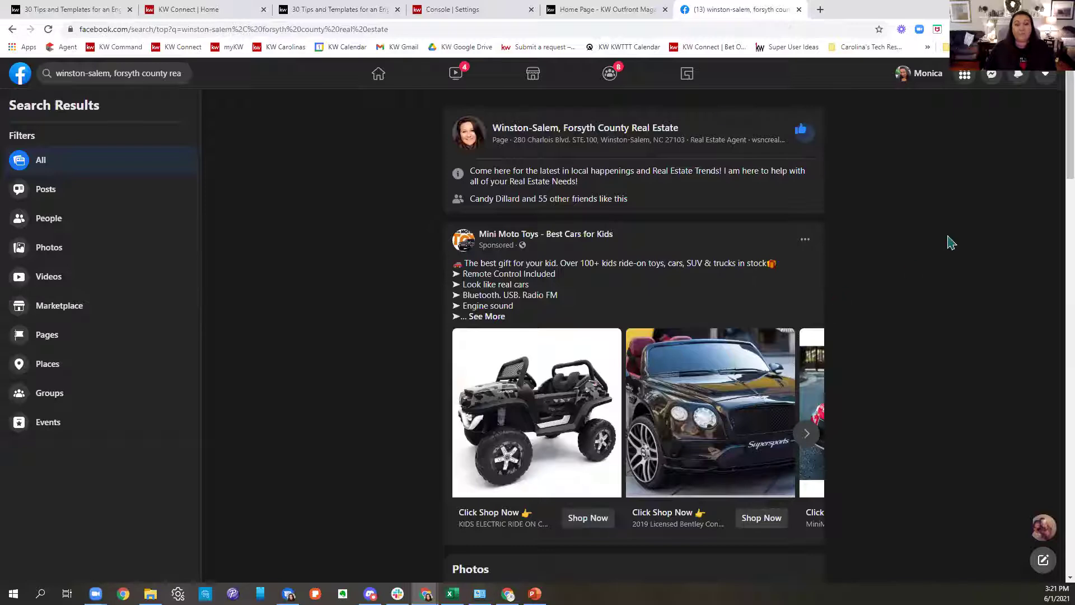
{"action": "left_click", "coordinate": [645, 129]}
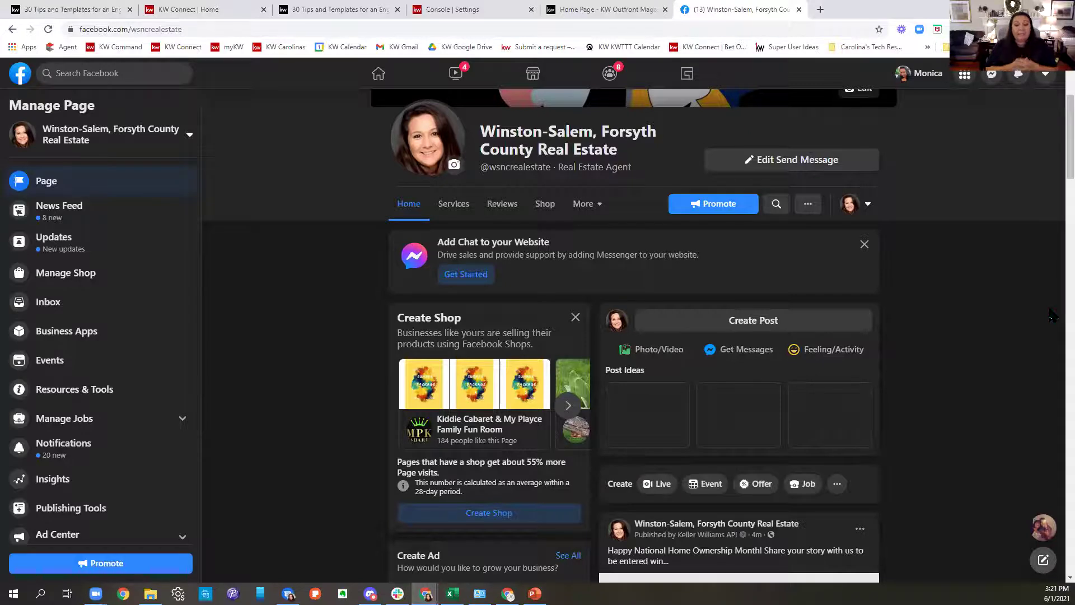
{"action": "scroll", "coordinate": [926, 379], "scroll_direction": "down", "scroll_amount": 4}
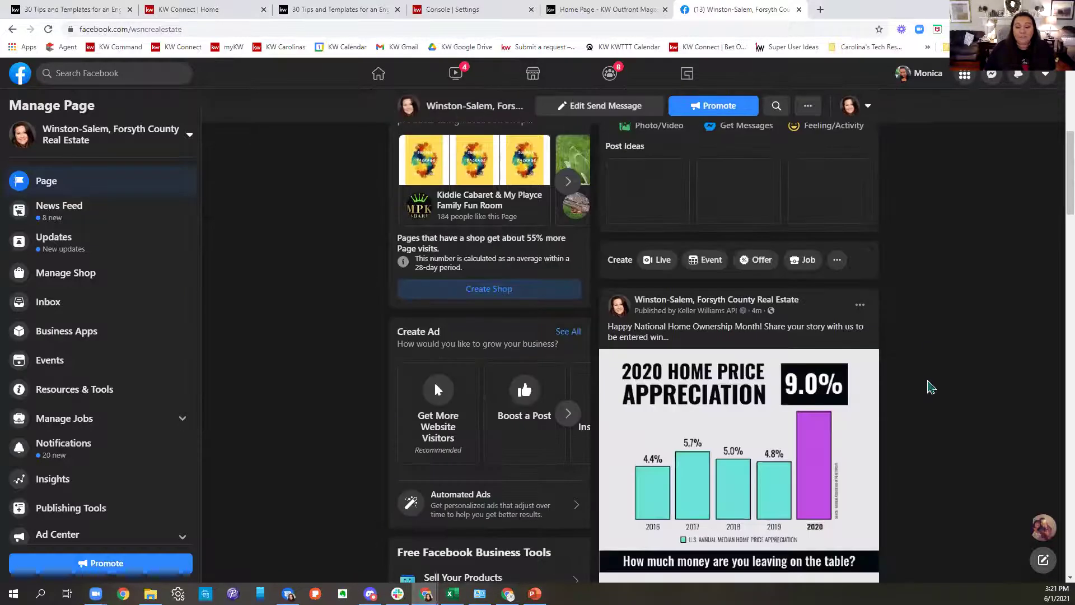
{"action": "scroll", "coordinate": [930, 386], "scroll_direction": "down", "scroll_amount": 2}
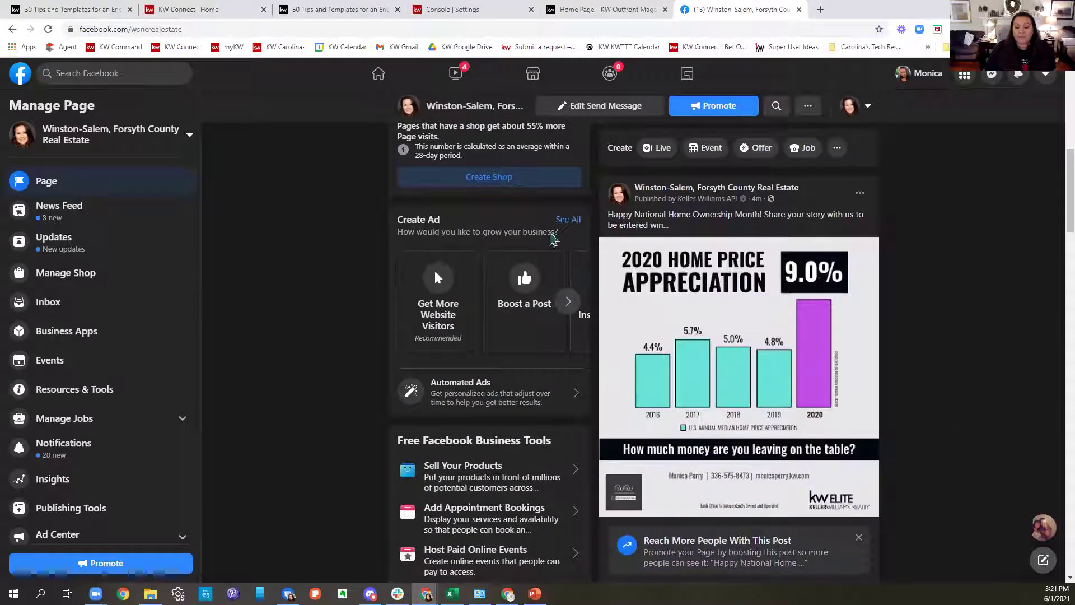
{"action": "left_click", "coordinate": [855, 196]}
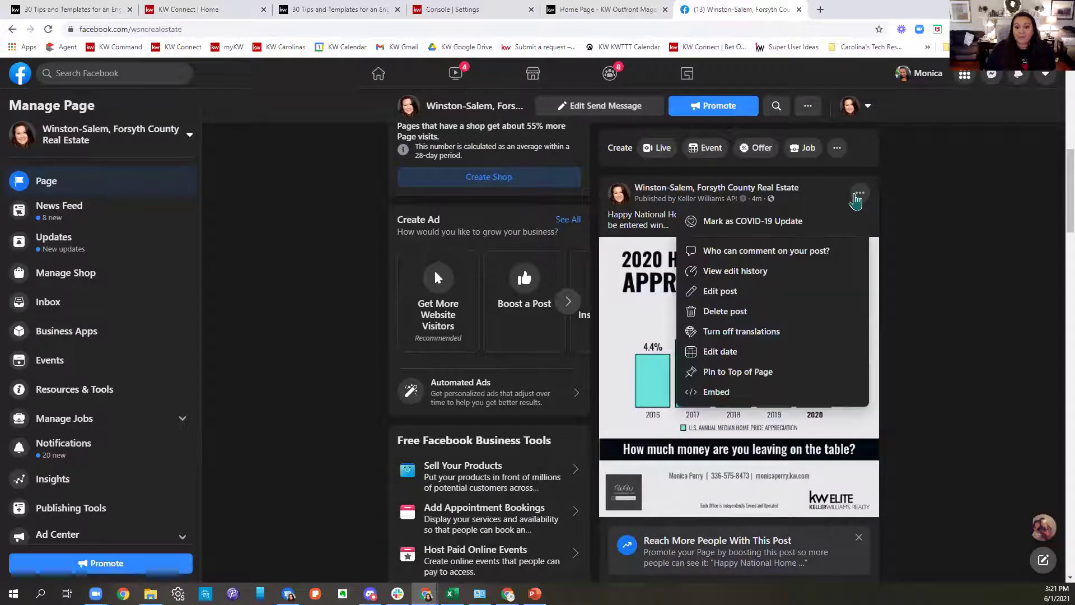
{"action": "left_click", "coordinate": [908, 192]}
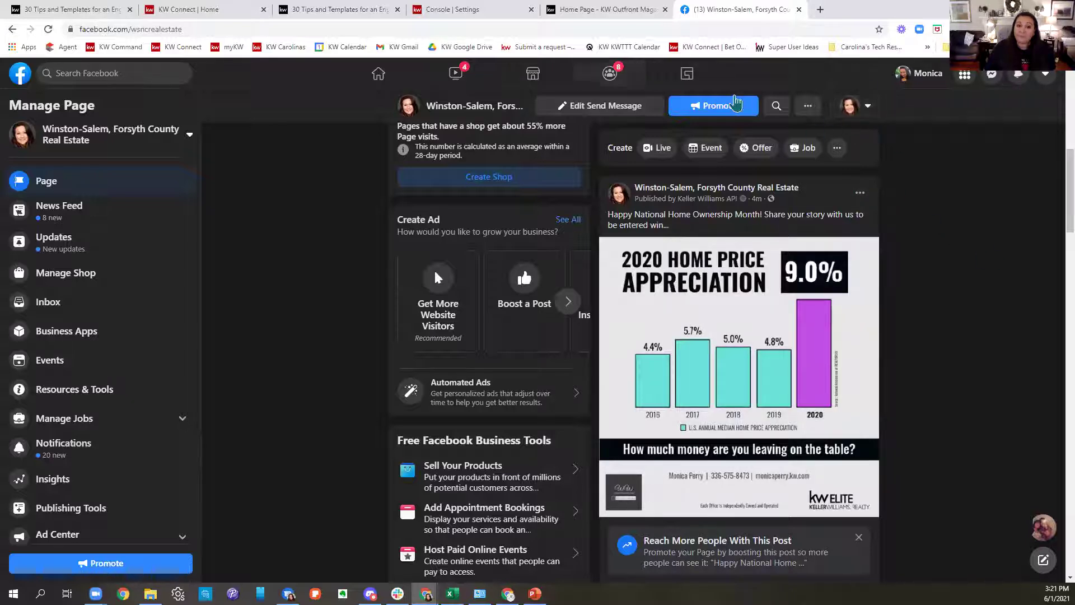
Use the profile switcher to interact with the business Page as the personal profile.
{"action": "left_click", "coordinate": [853, 110]}
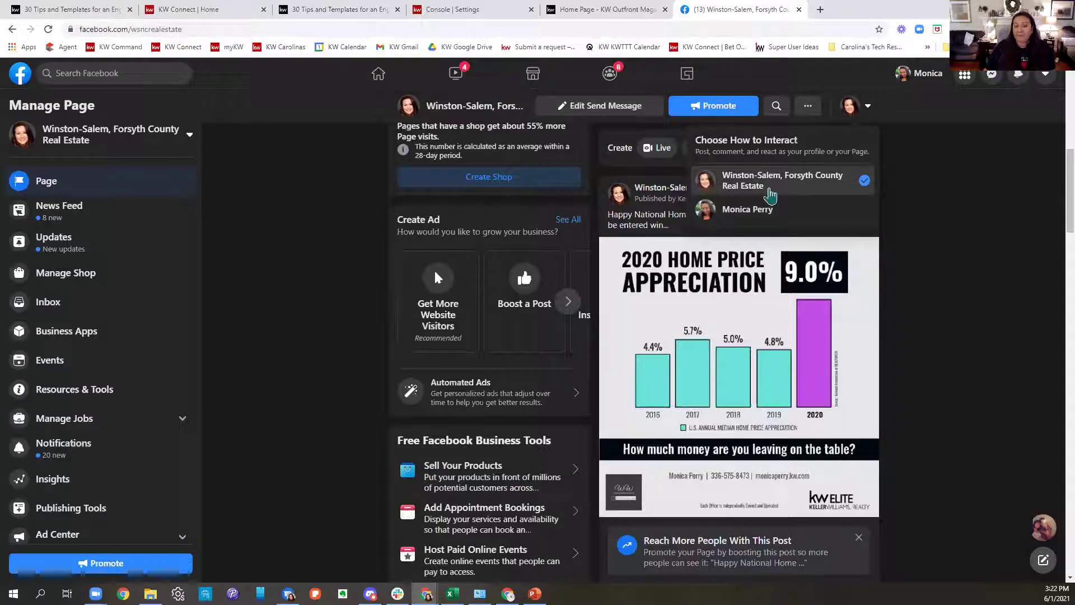
{"action": "left_click", "coordinate": [769, 213]}
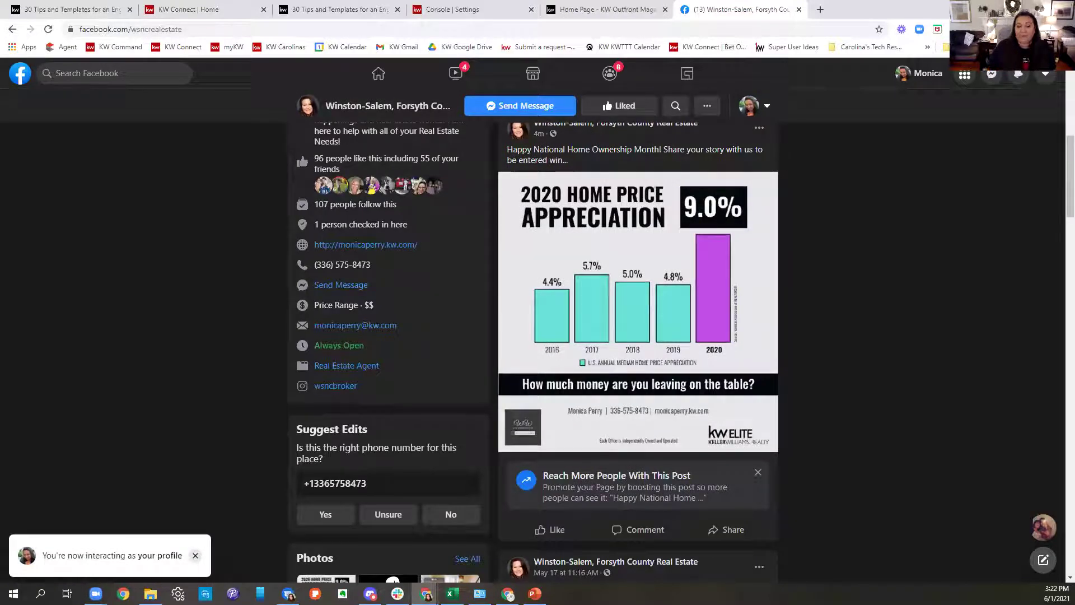
Dismiss the boost card, view Share options, highlight the 96-likes line, then return Home.
{"action": "left_click", "coordinate": [758, 472]}
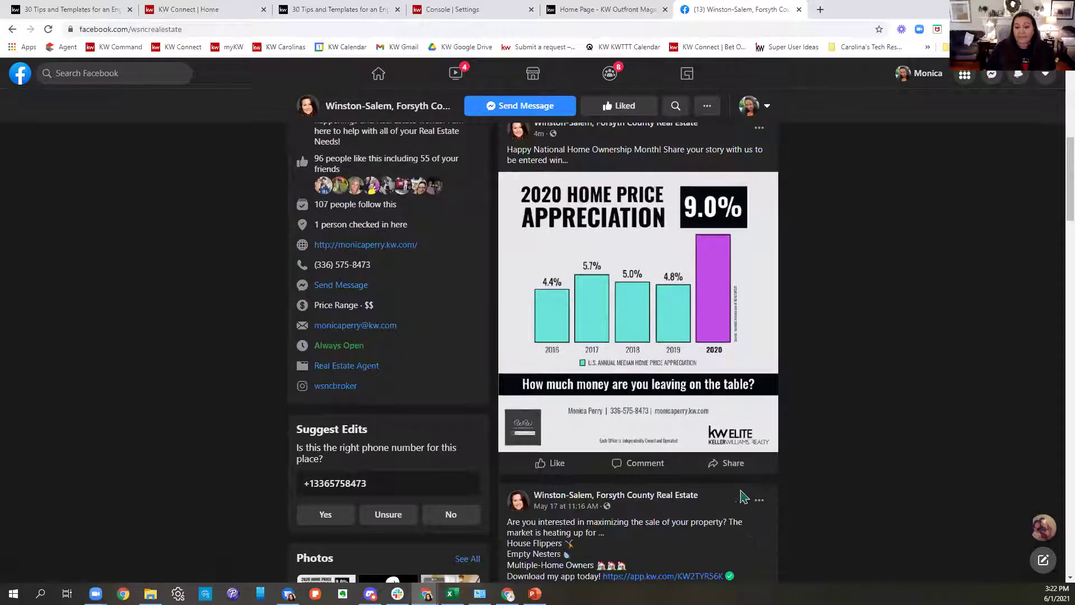
{"action": "left_click", "coordinate": [728, 463]}
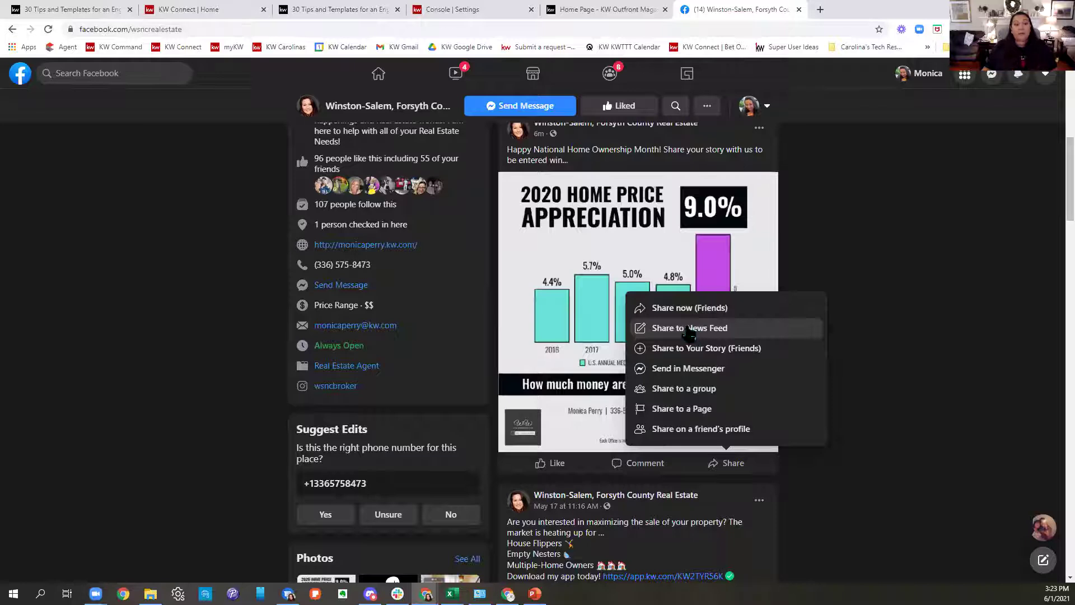
{"action": "scroll", "coordinate": [360, 256], "scroll_direction": "up", "scroll_amount": 1}
{"action": "scroll", "coordinate": [360, 256], "scroll_direction": "up", "scroll_amount": 1}
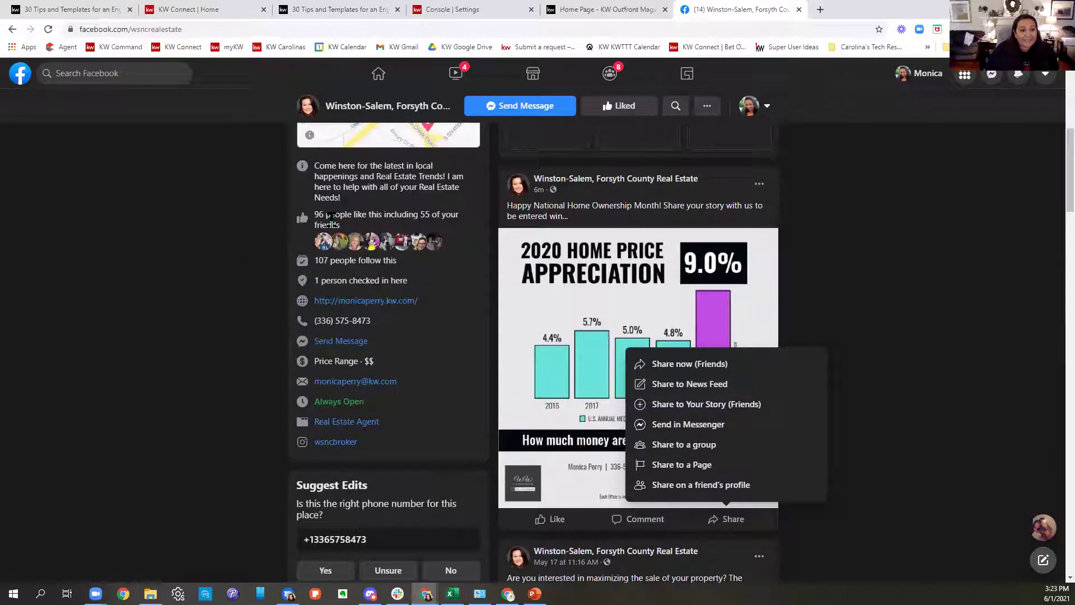
{"action": "left_click_drag", "start_coordinate": [317, 215], "coordinate": [361, 229]}
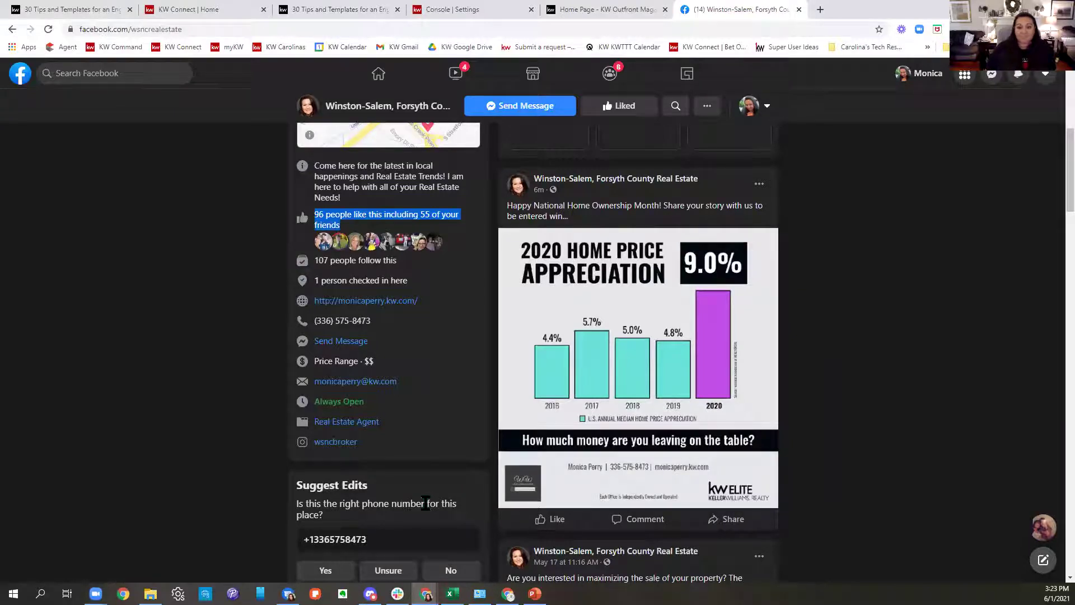
{"action": "scroll", "coordinate": [426, 502], "scroll_direction": "up", "scroll_amount": 7}
{"action": "left_click", "coordinate": [380, 72]}
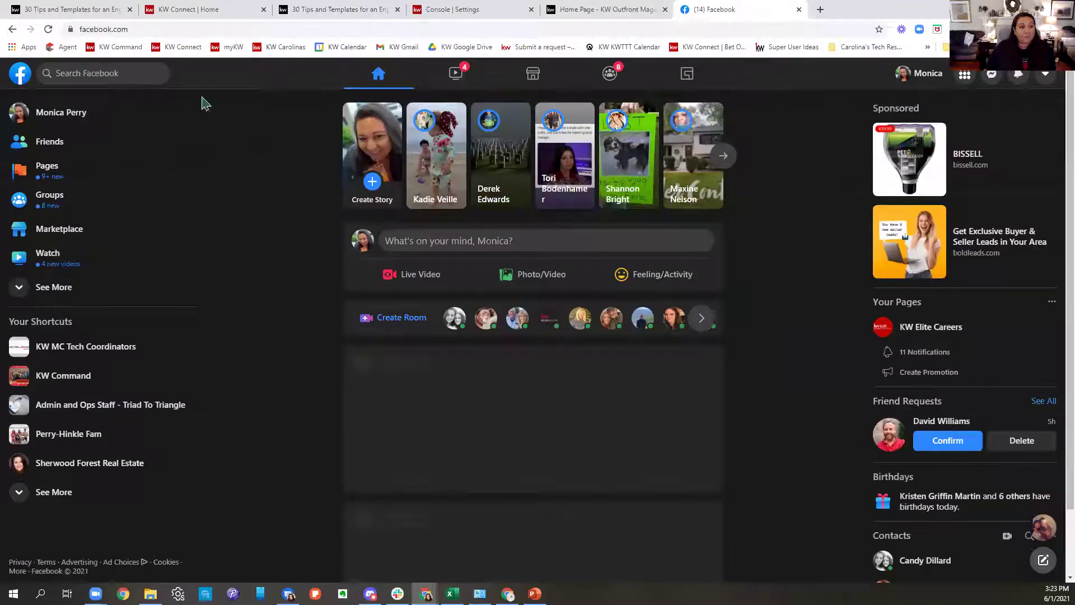
Open the personal profile page from the name atop the News Feed's left sidebar.
{"action": "left_click", "coordinate": [185, 111]}
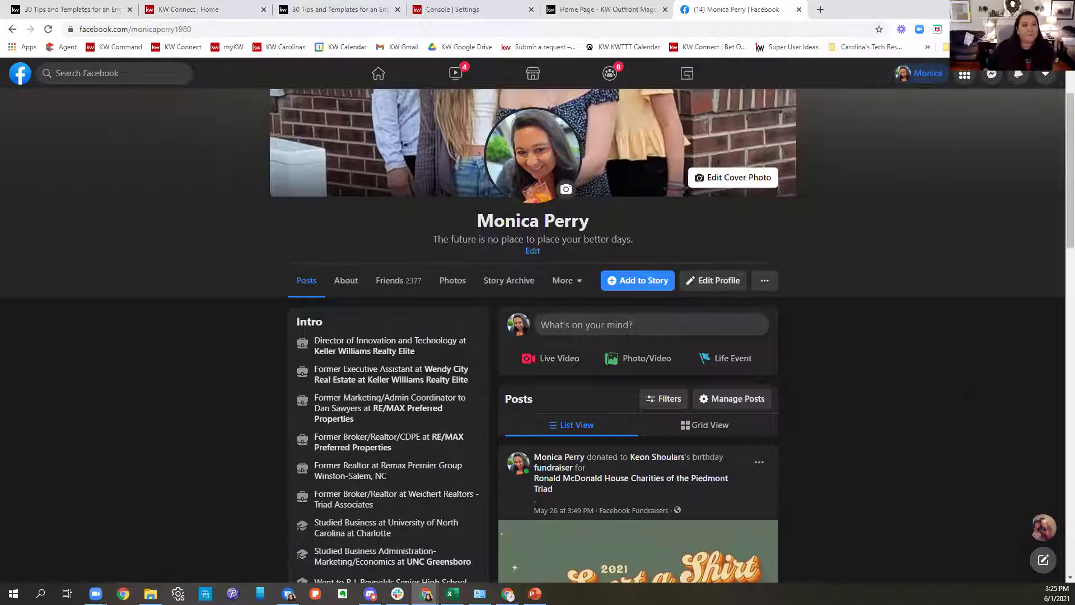
Return to the Outfront June calendar article and highlight the June 3 recent-listings idea.
{"action": "left_click", "coordinate": [74, 12]}
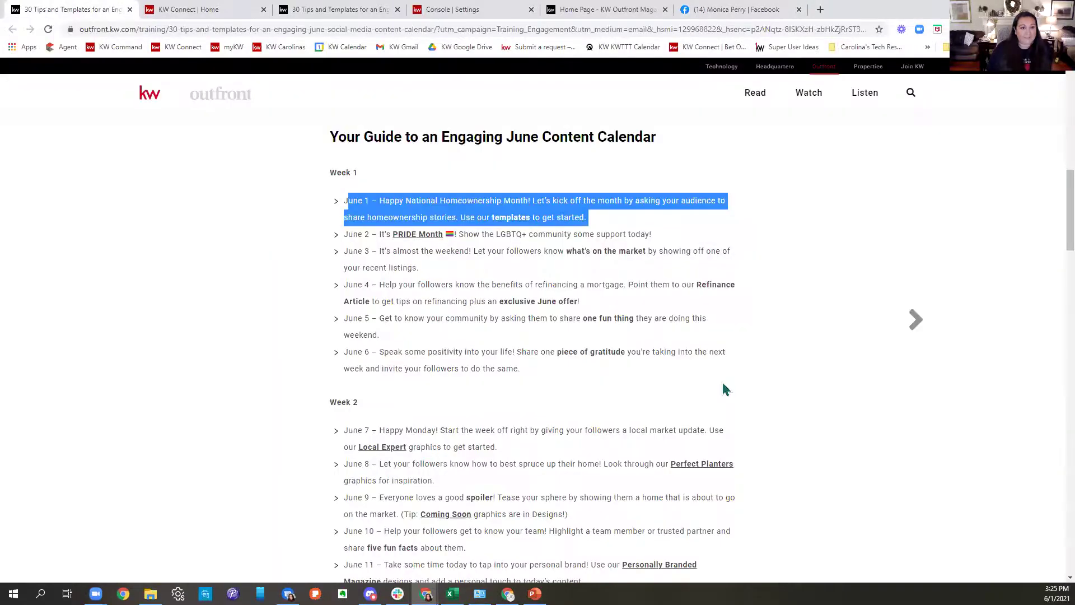
{"action": "left_click", "coordinate": [211, 244]}
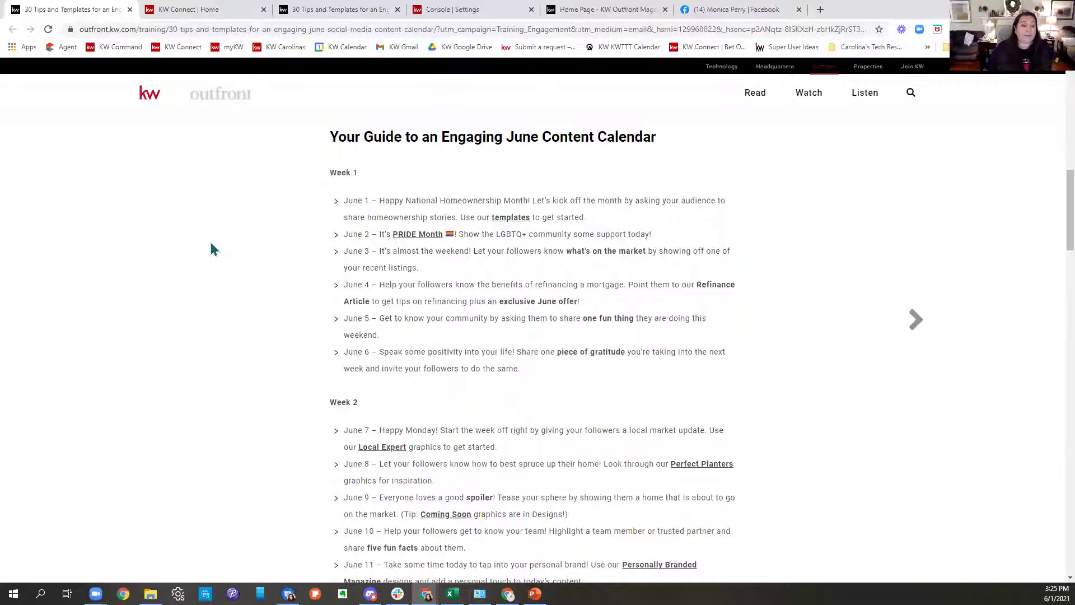
{"action": "left_click_drag", "start_coordinate": [346, 235], "coordinate": [701, 250]}
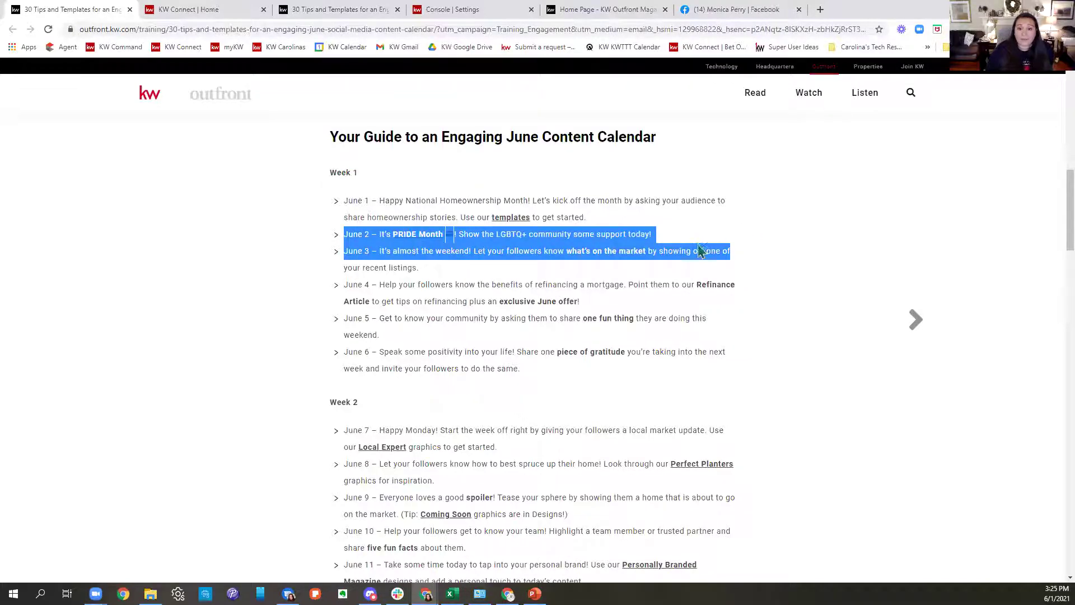
{"action": "left_click", "coordinate": [778, 239]}
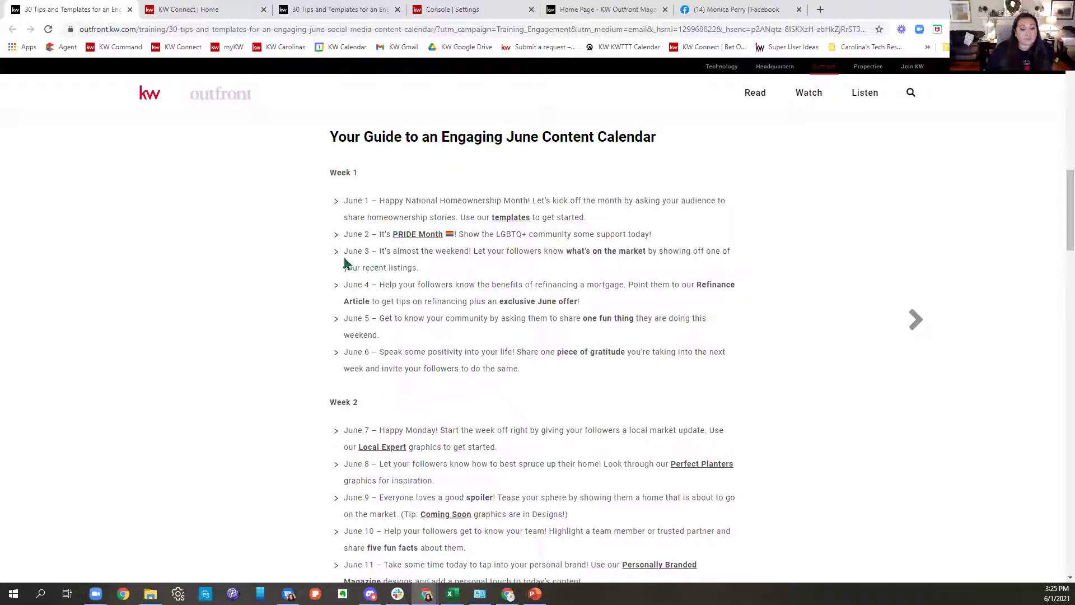
{"action": "left_click_drag", "start_coordinate": [344, 257], "coordinate": [721, 275]}
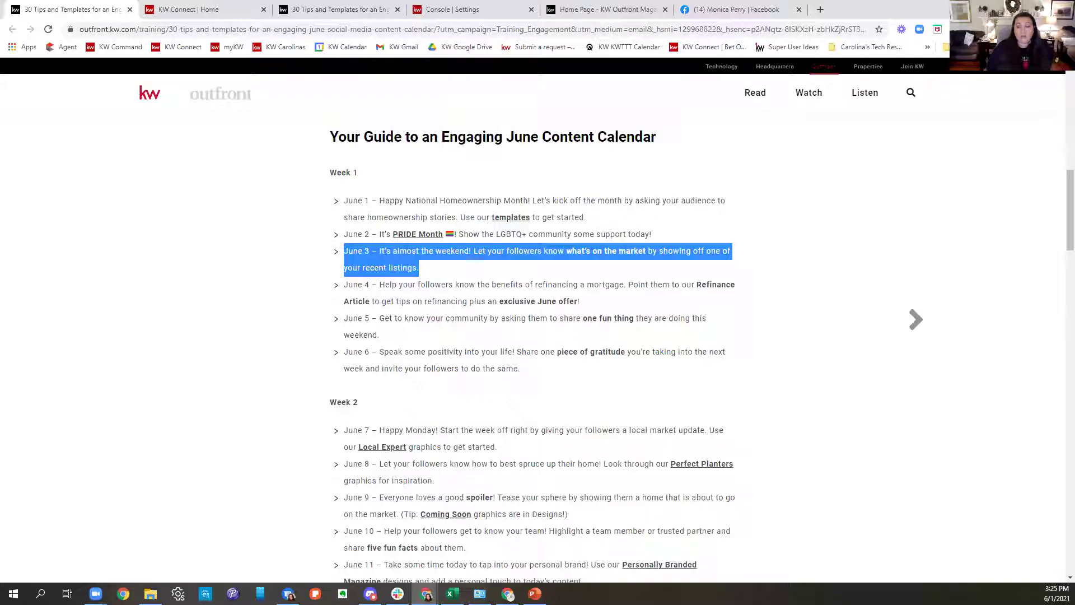
In a new tab, enter 'triad' to load the Triad MLS Matrix login page.
{"action": "left_click", "coordinate": [821, 10]}
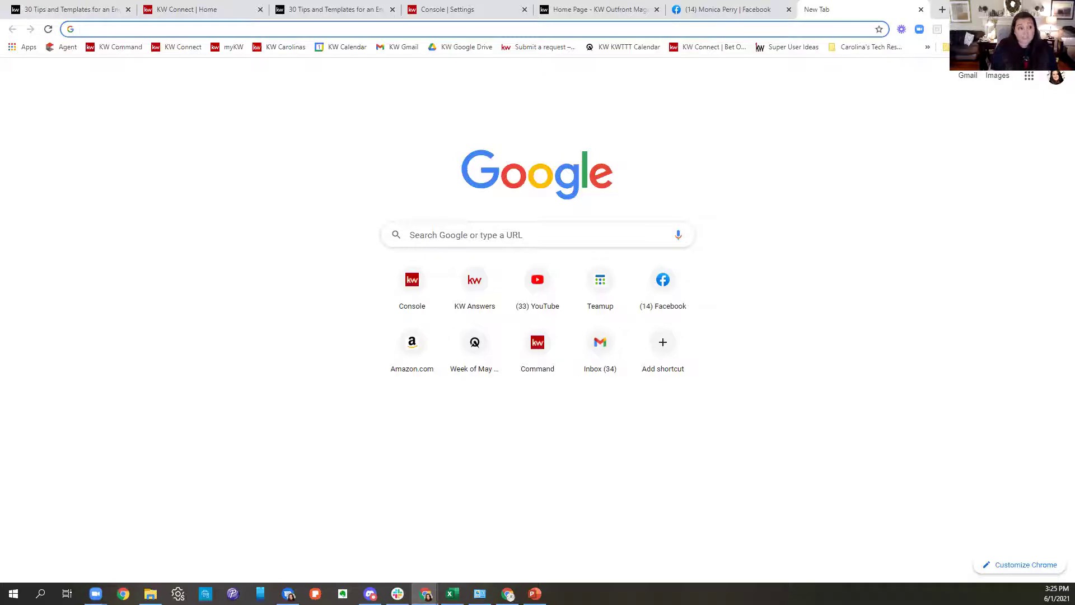
{"action": "type", "text": "www."}
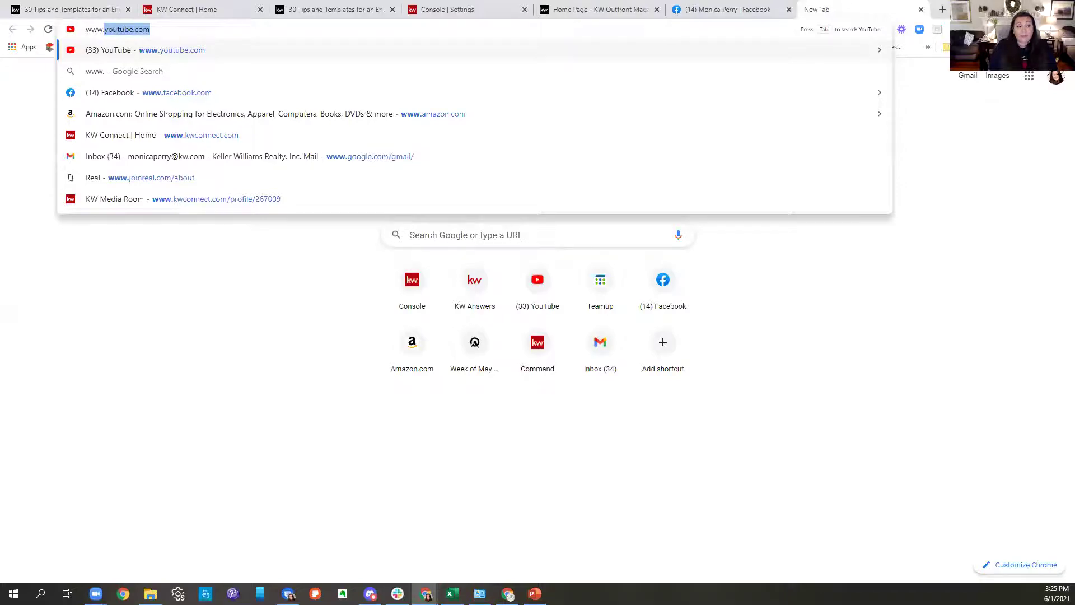
{"action": "key", "text": "BackSpace"}
{"action": "key", "text": "BackSpace"}
{"action": "key", "text": "BackSpace"}
{"action": "key", "text": "BackSpace"}
{"action": "key", "text": "BackSpace"}
{"action": "type", "text": "triad"}
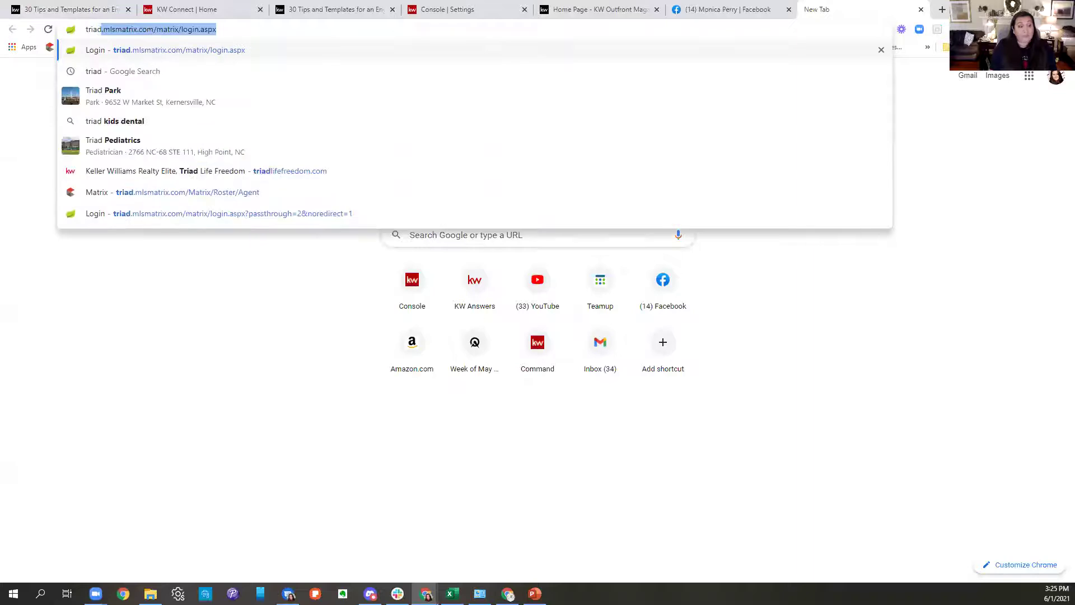
{"action": "key", "text": "Return"}
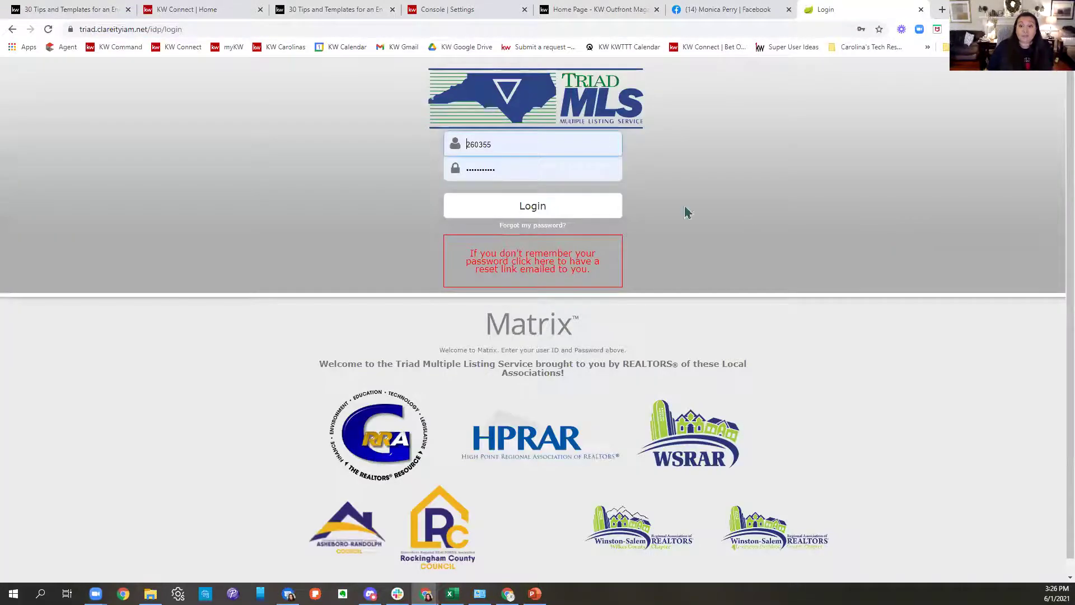
Log in to Triad MLS, open My Office New Listings this Week, and sort by Current Price.
{"action": "left_click", "coordinate": [558, 202]}
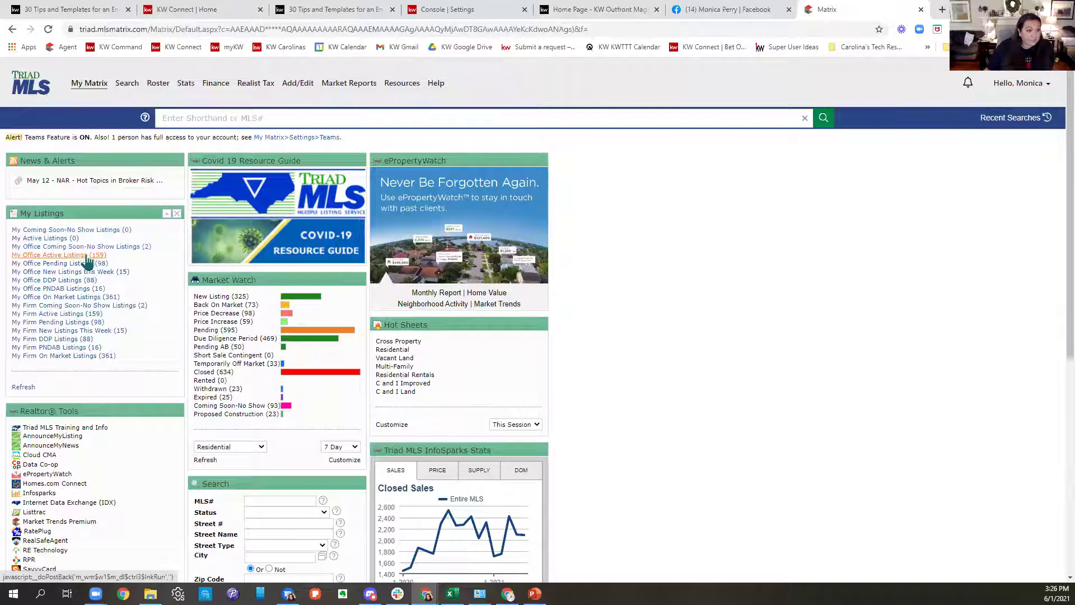
{"action": "left_click", "coordinate": [75, 273]}
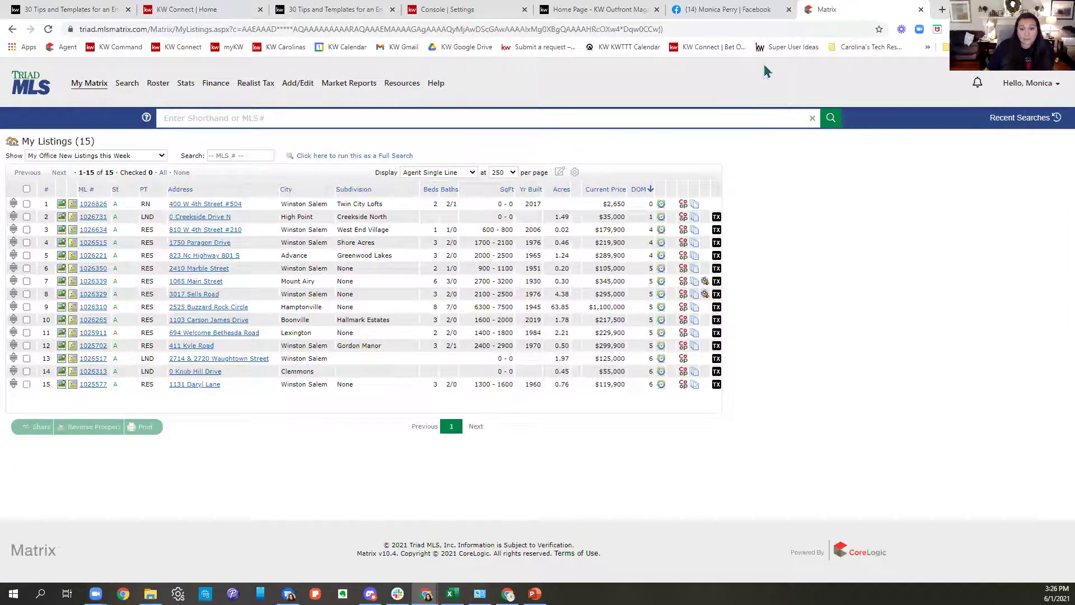
{"action": "left_click", "coordinate": [608, 189]}
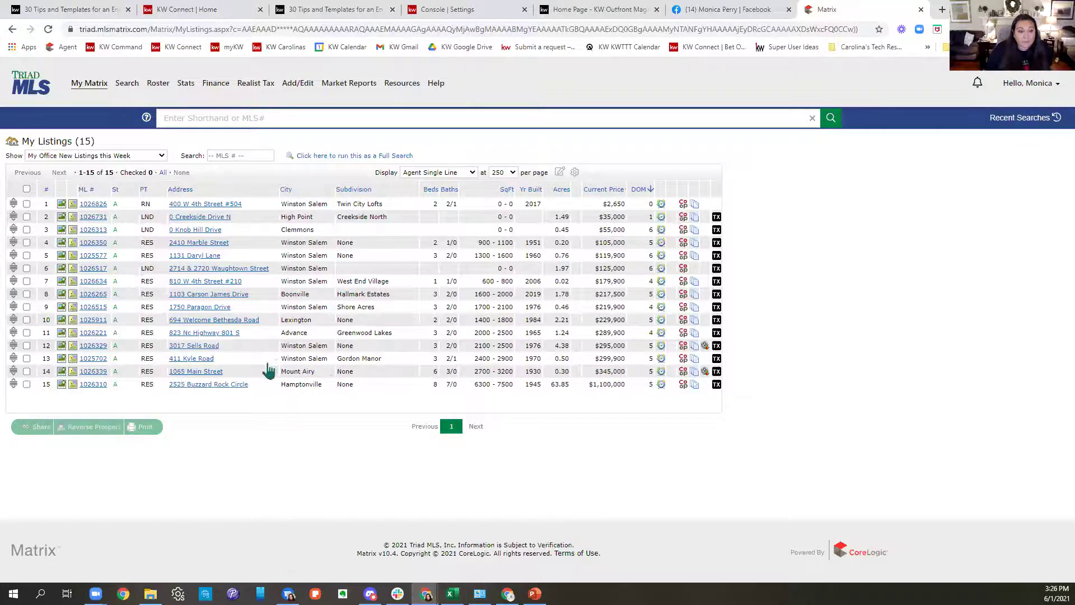
{"action": "left_click", "coordinate": [94, 360]}
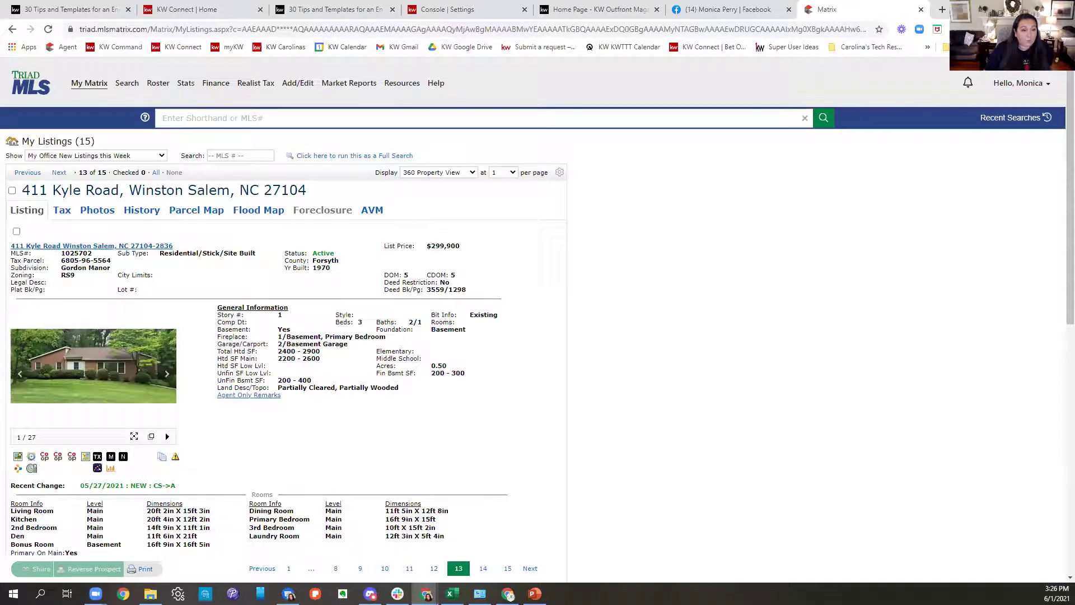
{"action": "scroll", "coordinate": [828, 247], "scroll_direction": "down", "scroll_amount": 7}
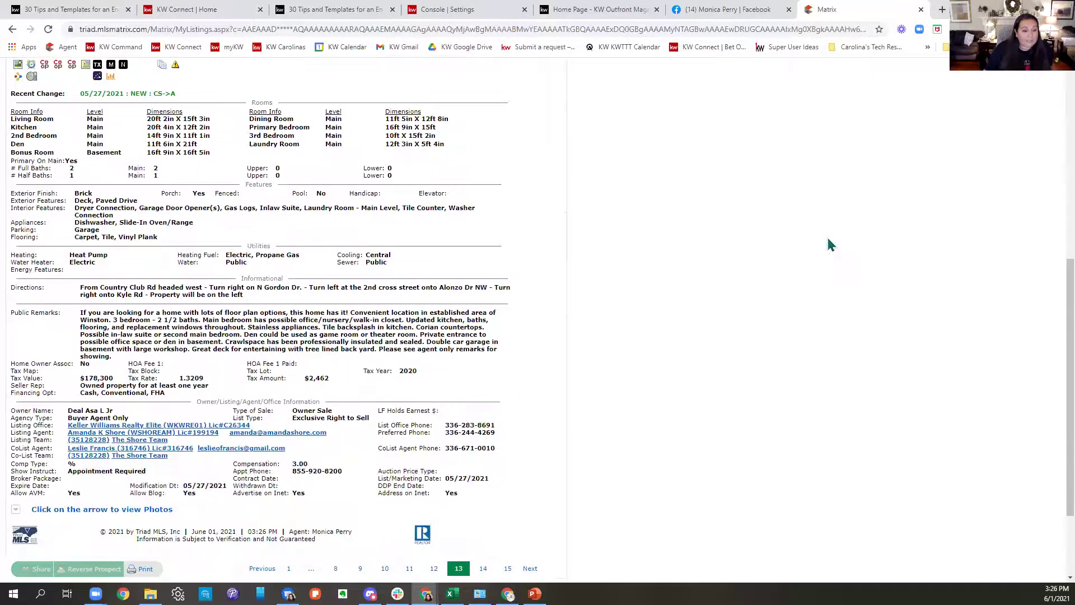
{"action": "scroll", "coordinate": [828, 238], "scroll_direction": "down", "scroll_amount": 2}
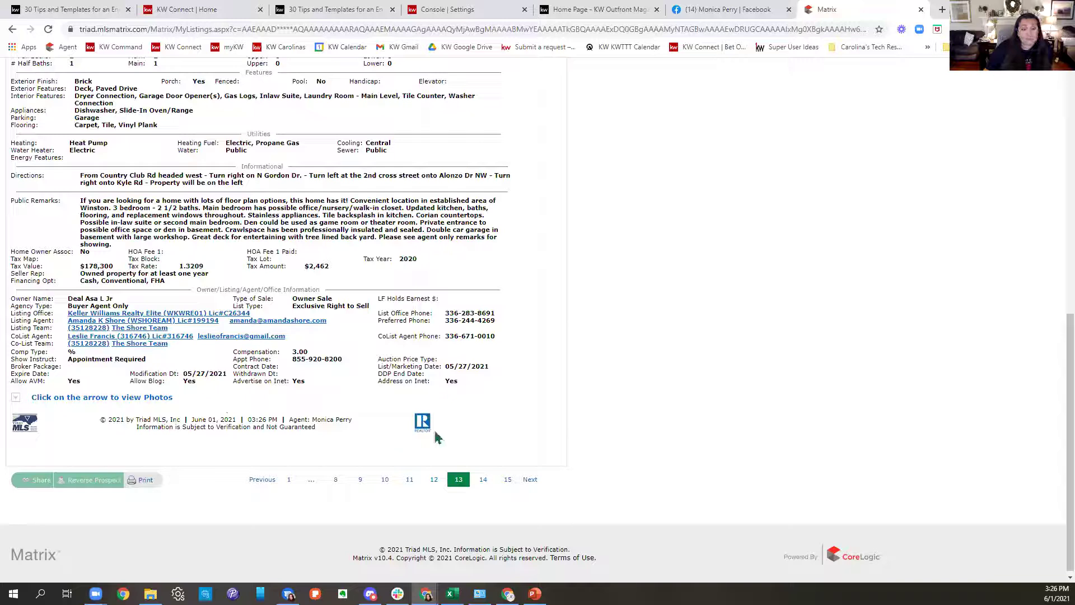
{"action": "scroll", "coordinate": [527, 451], "scroll_direction": "up", "scroll_amount": 10}
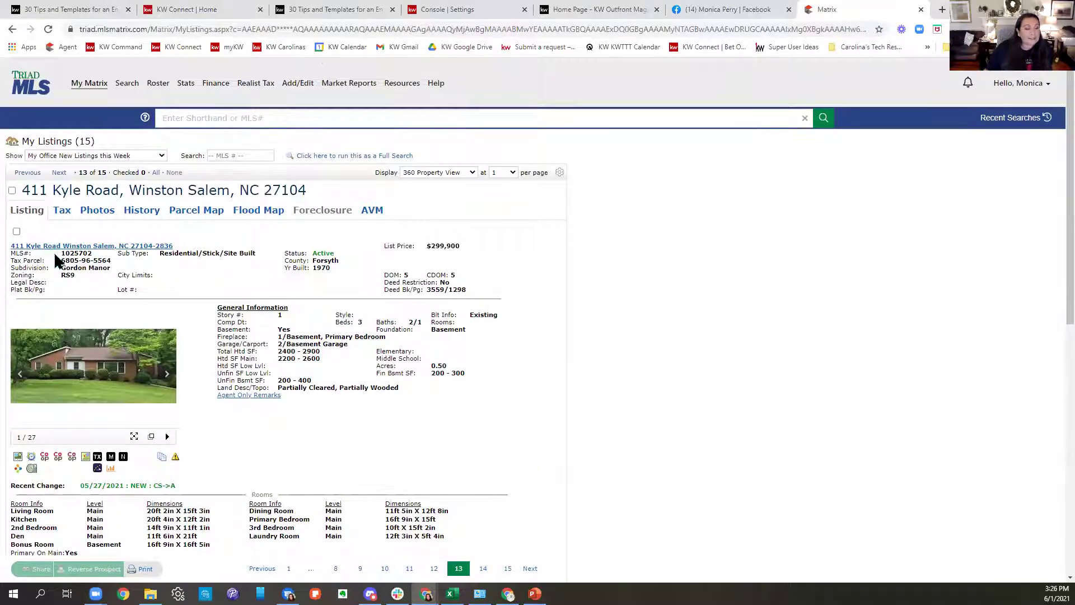
{"action": "left_click_drag", "start_coordinate": [60, 253], "coordinate": [82, 249]}
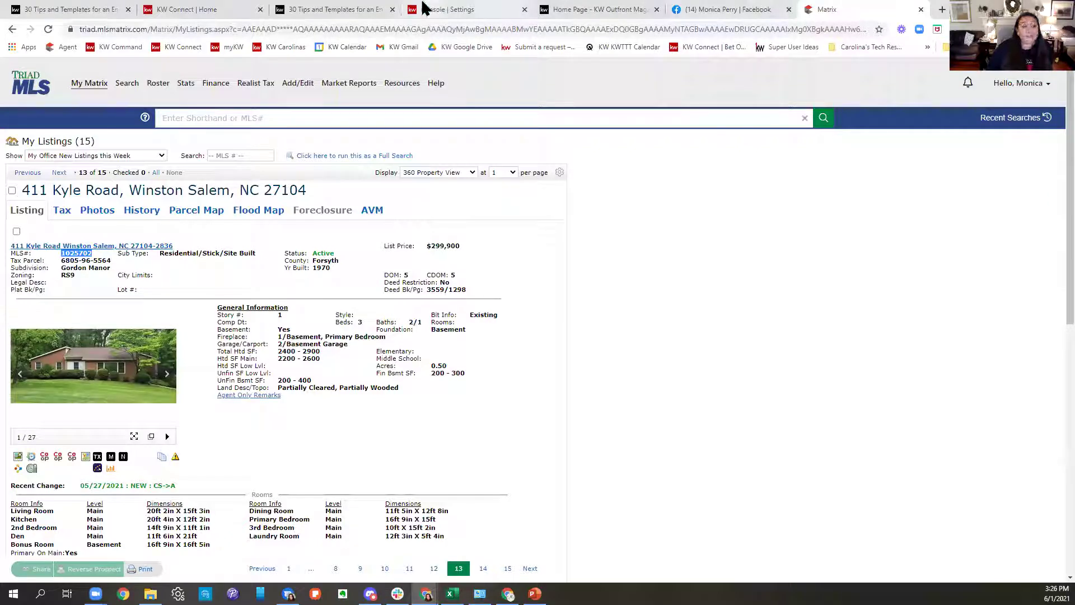
In a new tab, go via myKW to KW Command and sign in with a saved Chrome login.
{"action": "left_click", "coordinate": [188, 12]}
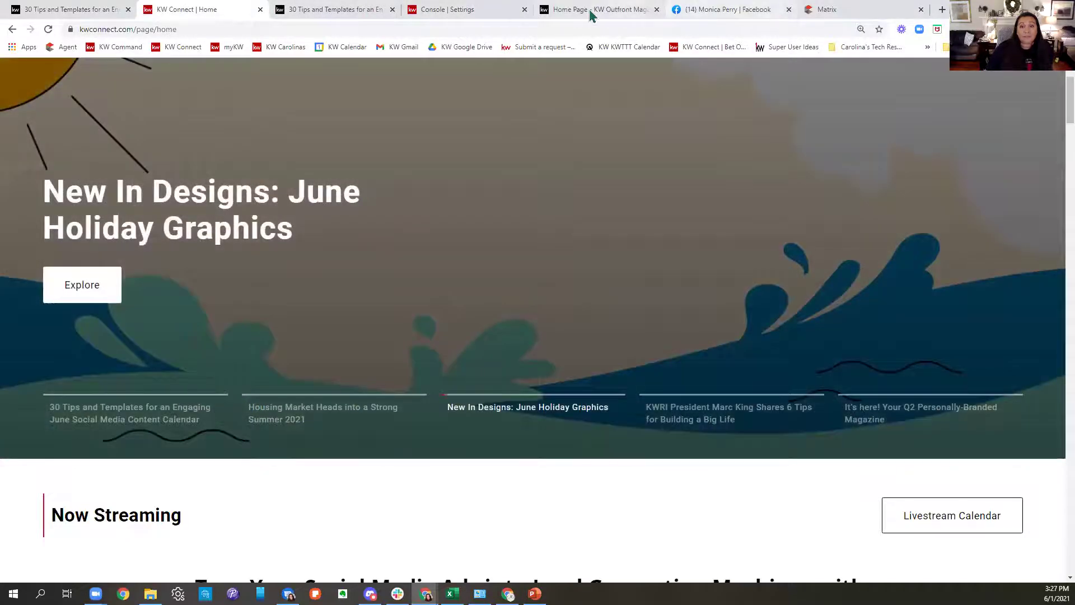
{"action": "left_click", "coordinate": [651, 11]}
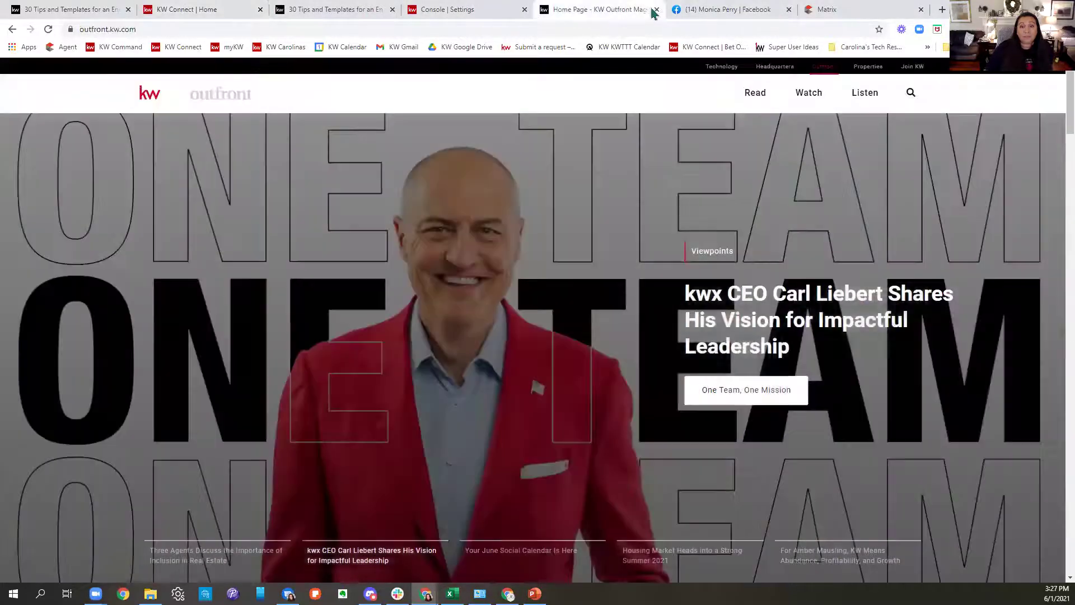
{"action": "left_click", "coordinate": [943, 11]}
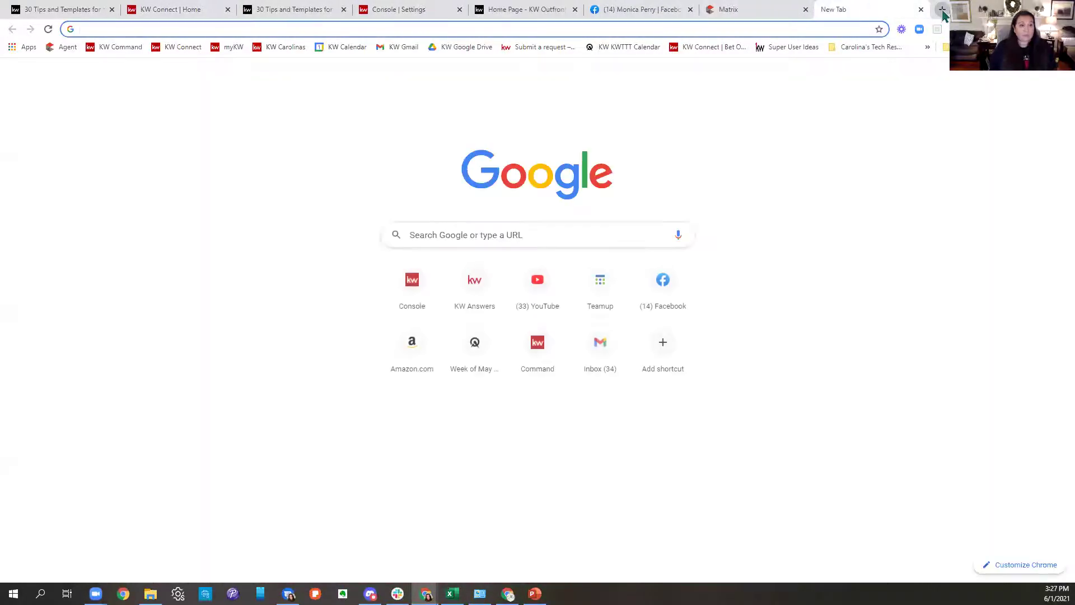
{"action": "left_click", "coordinate": [222, 50]}
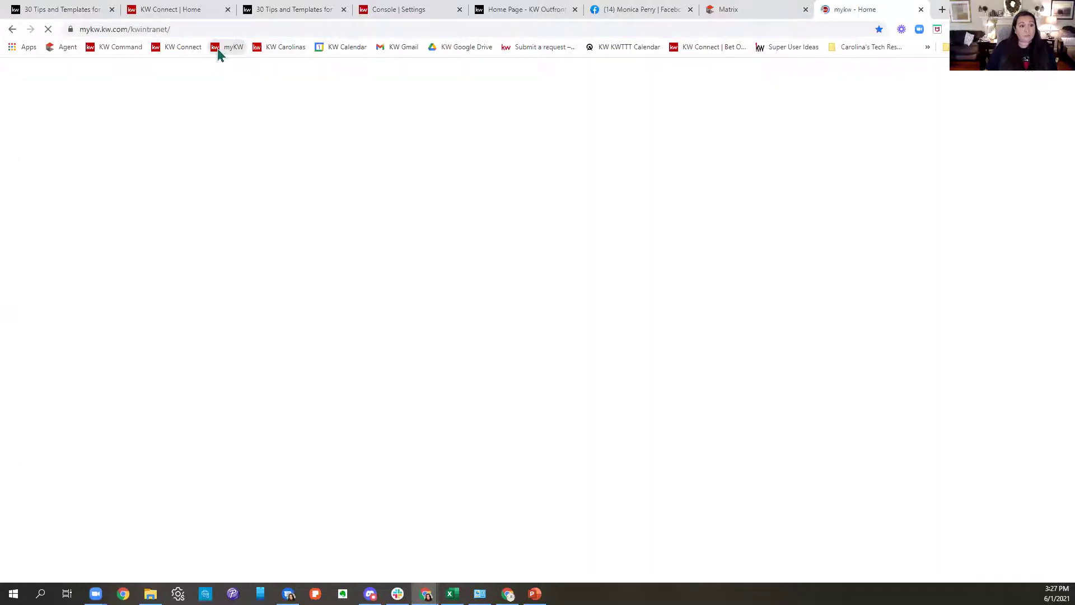
{"action": "left_click", "coordinate": [120, 53]}
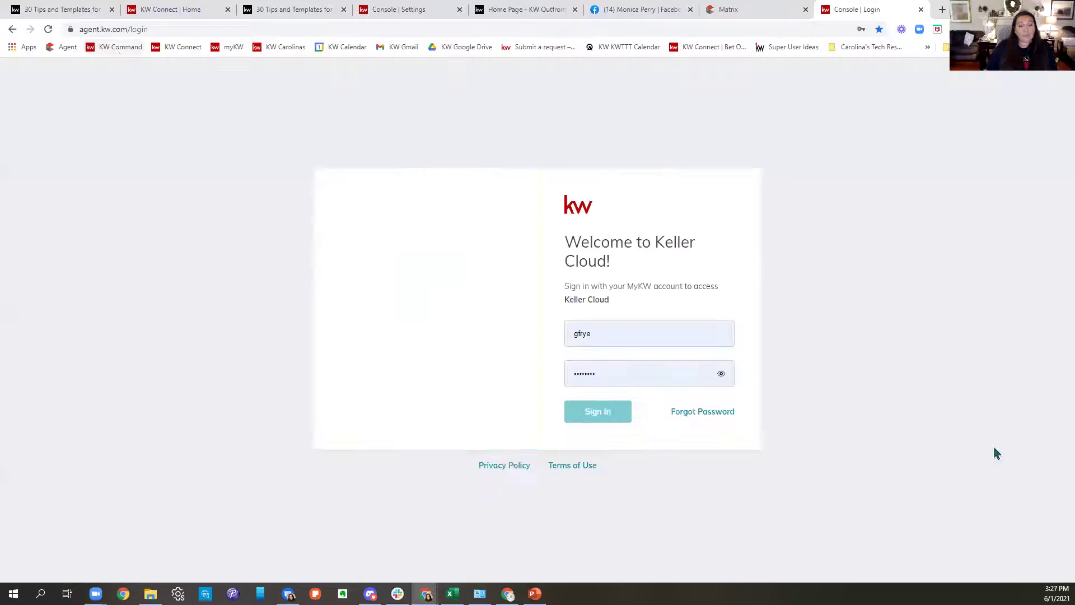
{"action": "left_click", "coordinate": [626, 336]}
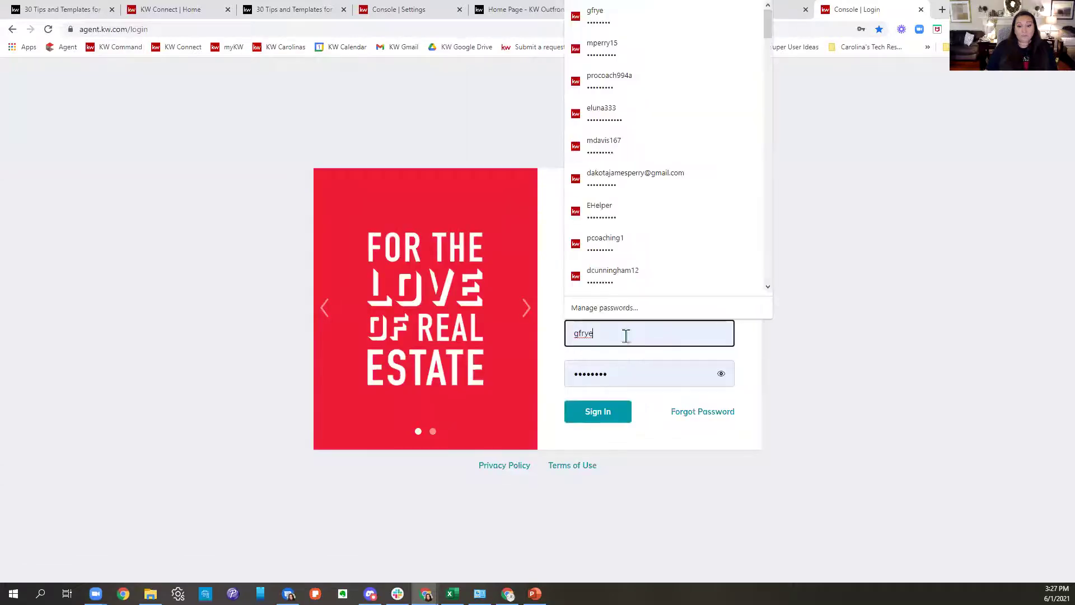
{"action": "left_click", "coordinate": [640, 55]}
{"action": "key", "text": "Return"}
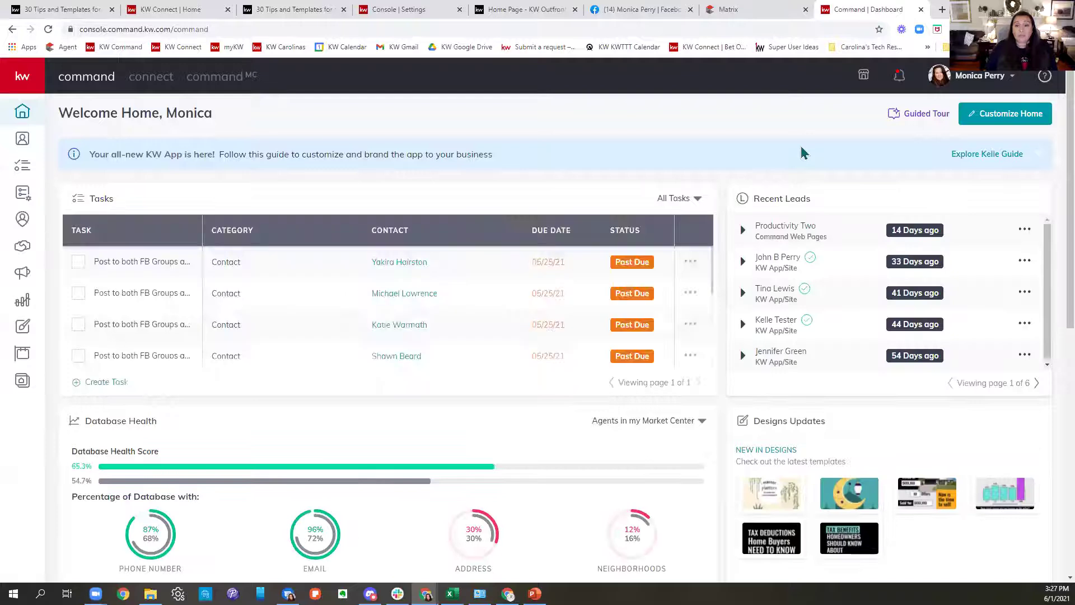
From the Designs page, start a new Social design to reach the template library.
{"action": "left_click", "coordinate": [24, 327]}
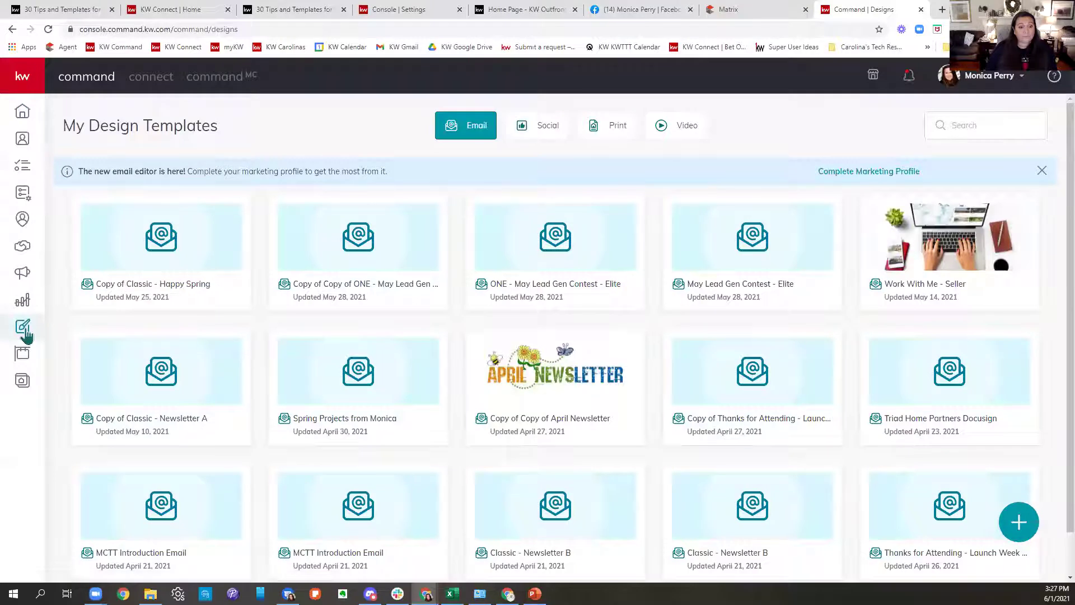
{"action": "mouse_move", "coordinate": [1002, 504]}
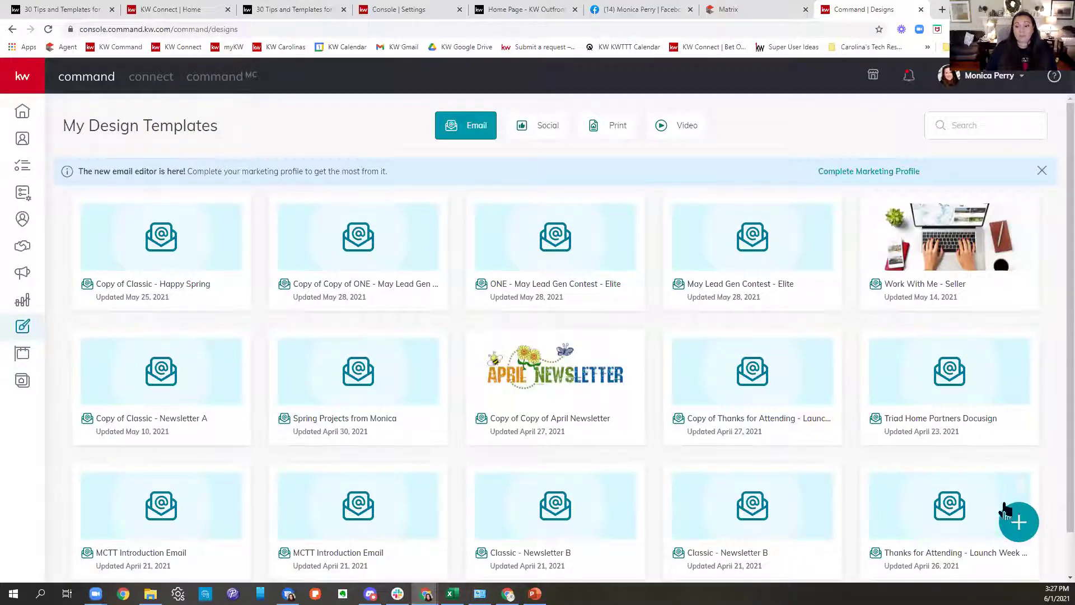
{"action": "left_click", "coordinate": [1019, 523]}
{"action": "left_click", "coordinate": [557, 249]}
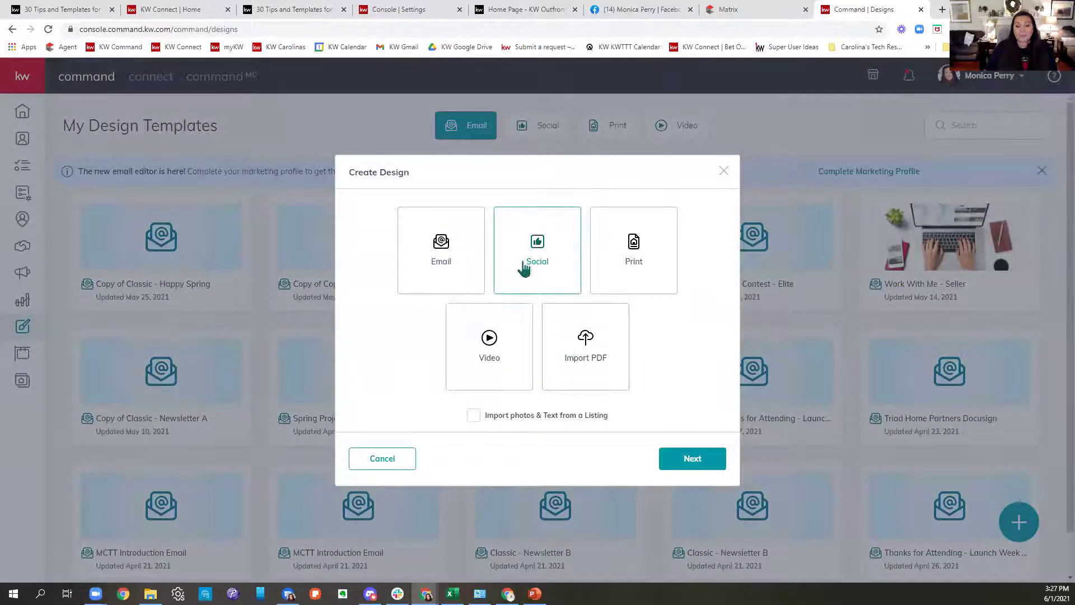
{"action": "left_click", "coordinate": [724, 457]}
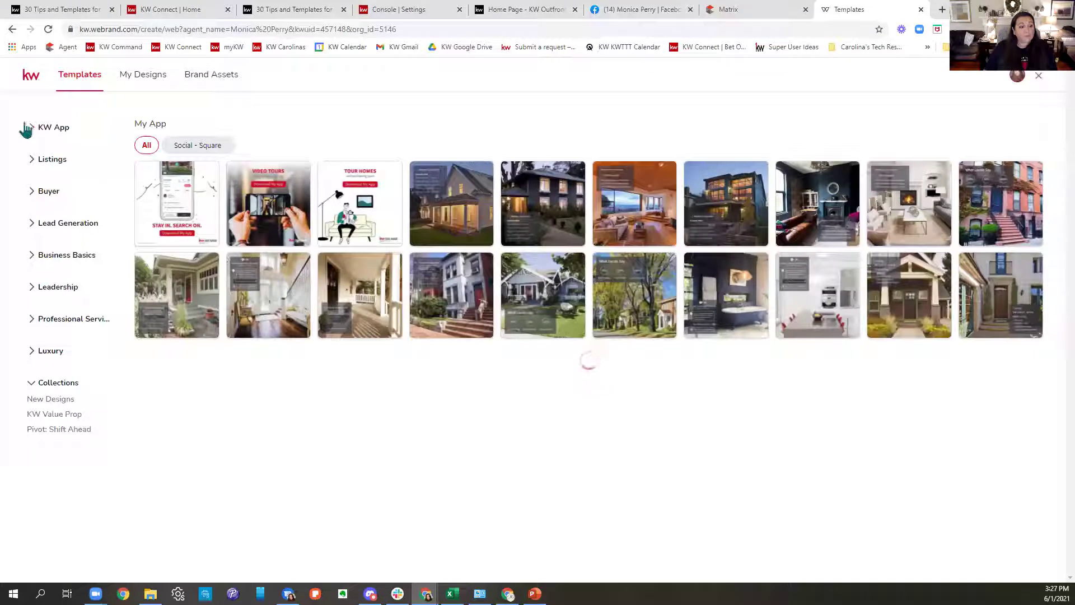
Open the JustListed_08_IG template from Listings > For Sale > Just Listed for editing.
{"action": "left_click", "coordinate": [31, 161]}
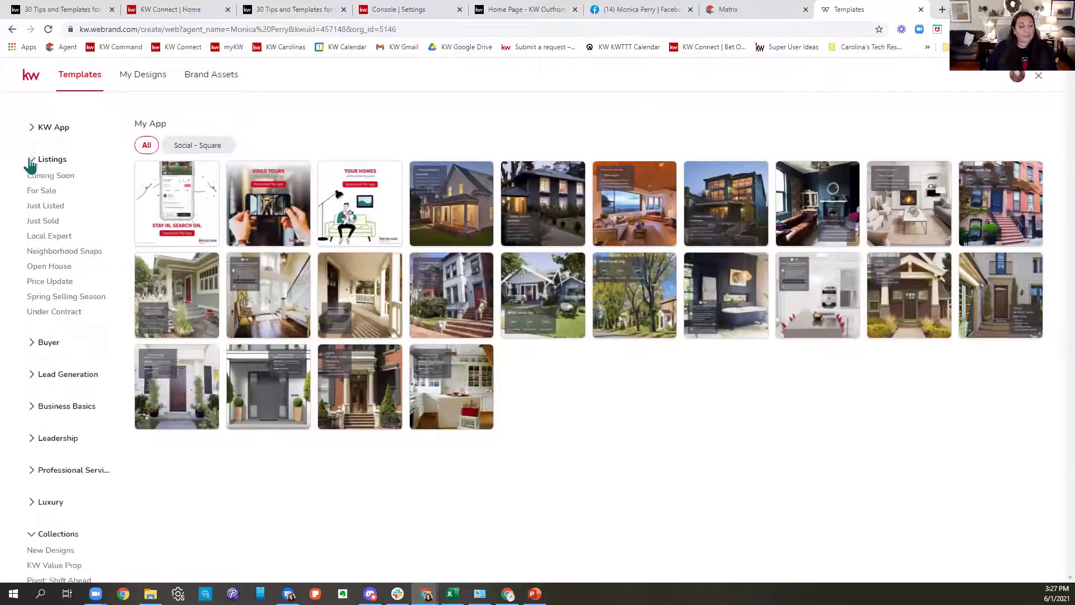
{"action": "left_click", "coordinate": [44, 192]}
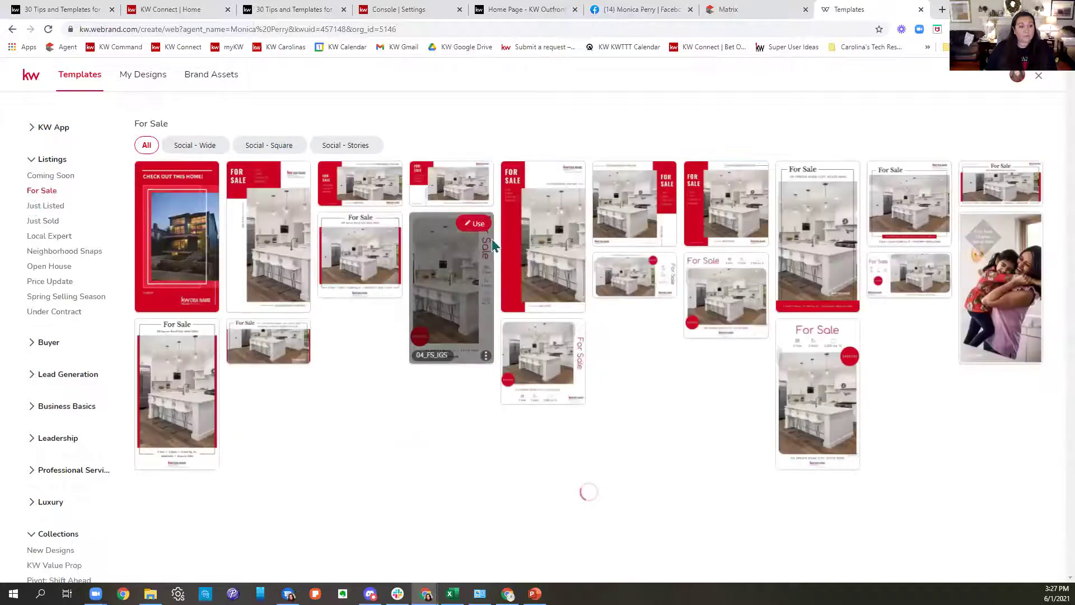
{"action": "left_click", "coordinate": [45, 205]}
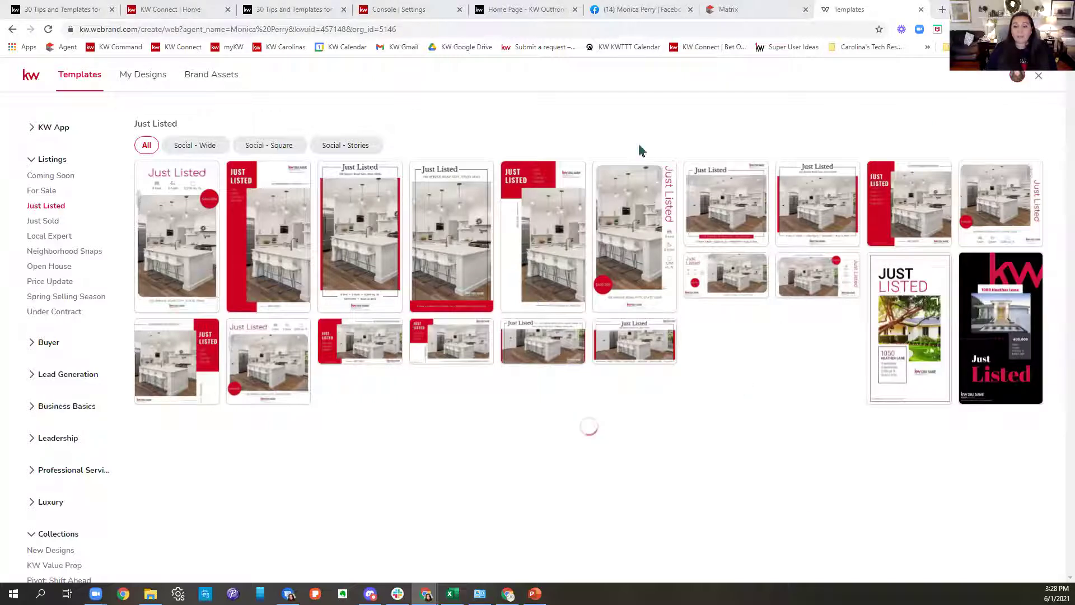
{"action": "mouse_move", "coordinate": [730, 232]}
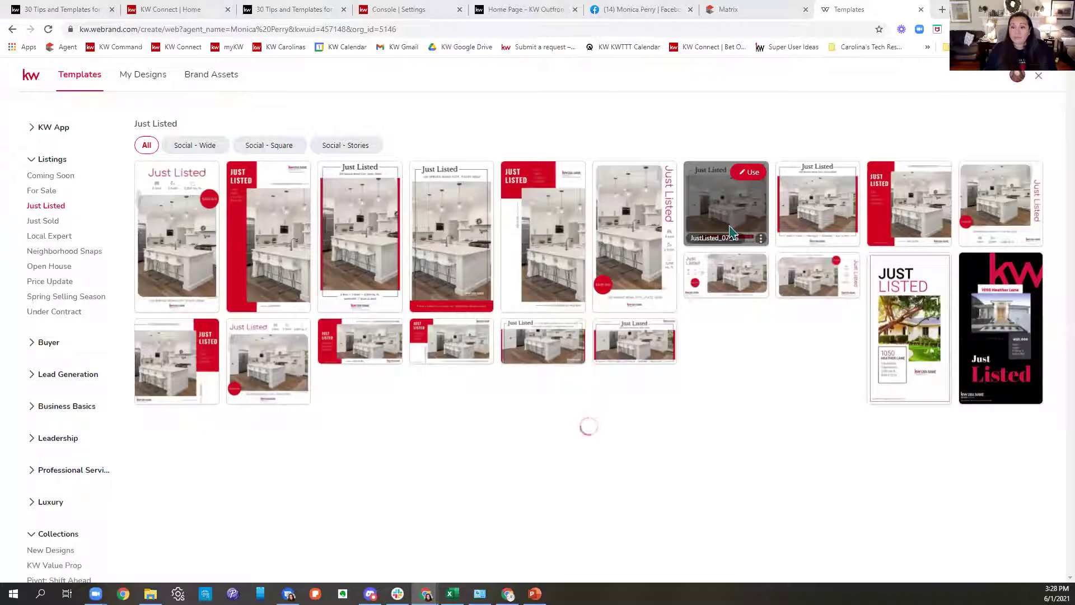
{"action": "mouse_move", "coordinate": [890, 197]}
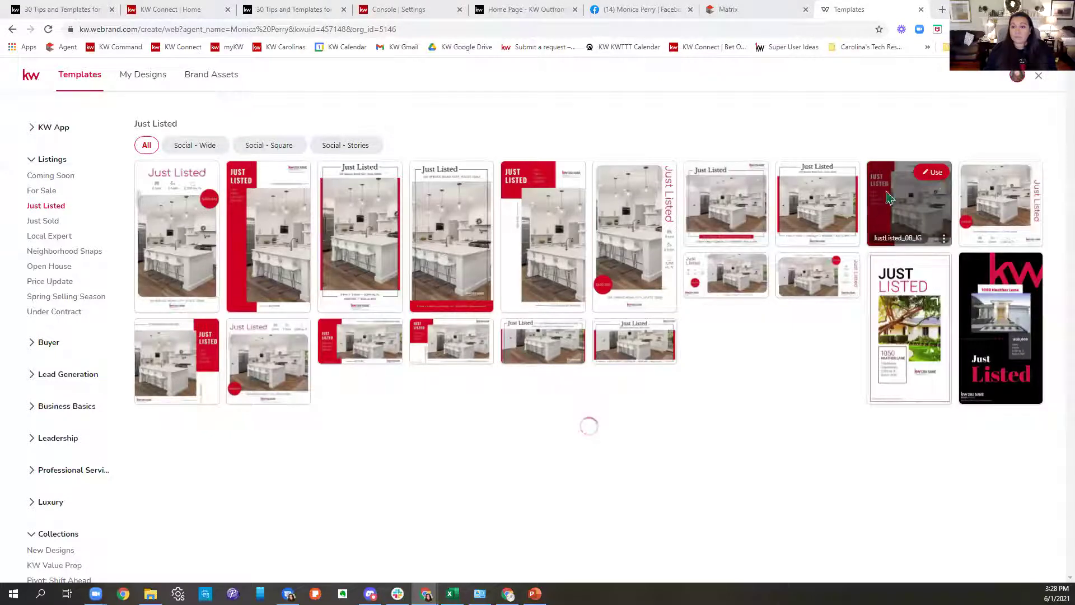
{"action": "left_click", "coordinate": [928, 174]}
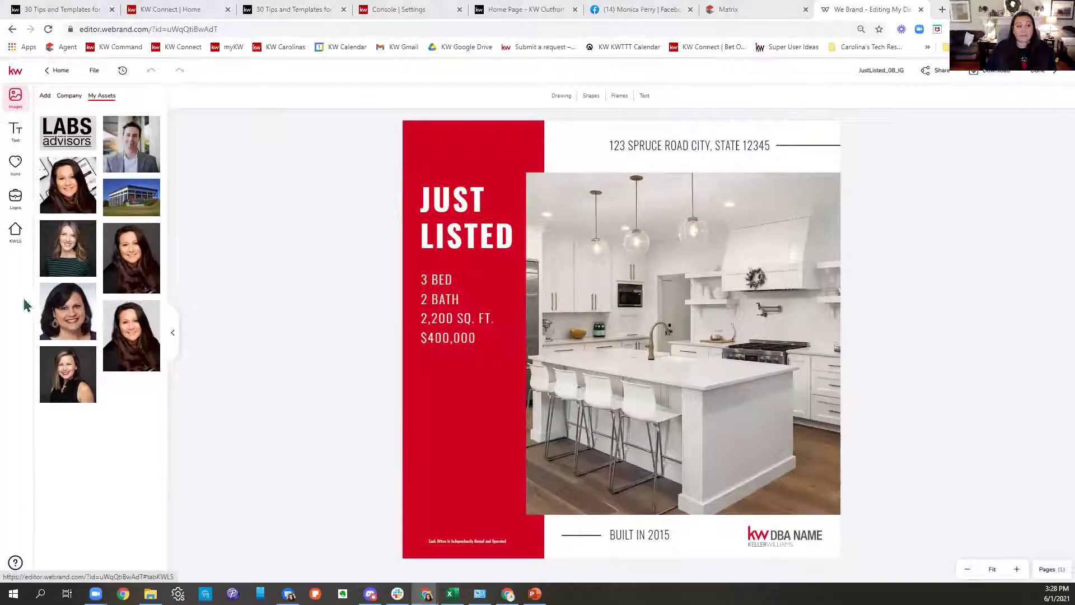
Search KWLS by MLS number 1025702 and load the first listing's photos.
{"action": "left_click", "coordinate": [16, 231]}
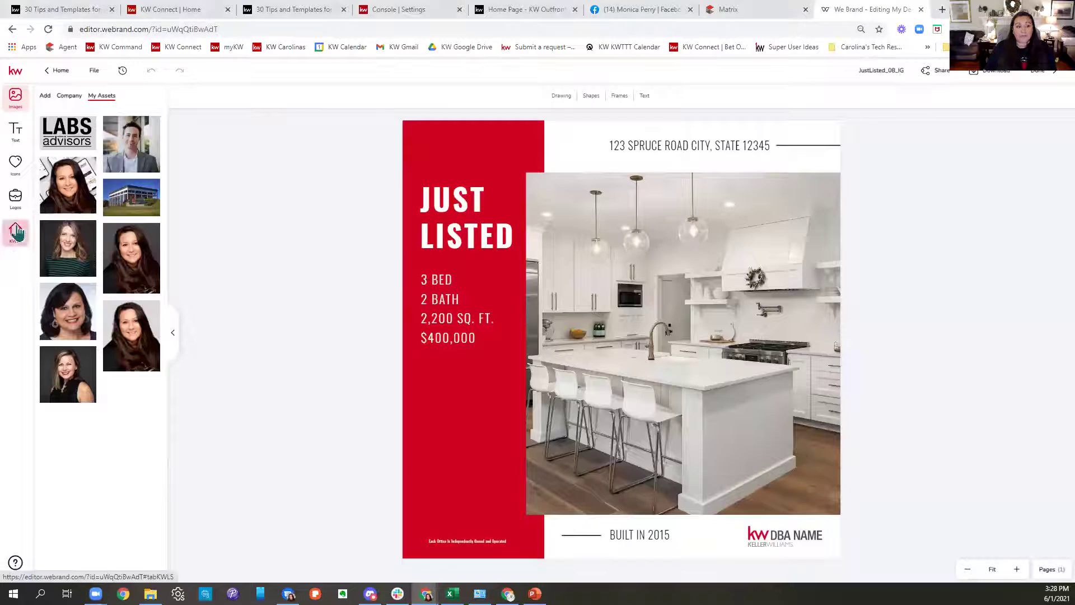
{"action": "left_click", "coordinate": [84, 123]}
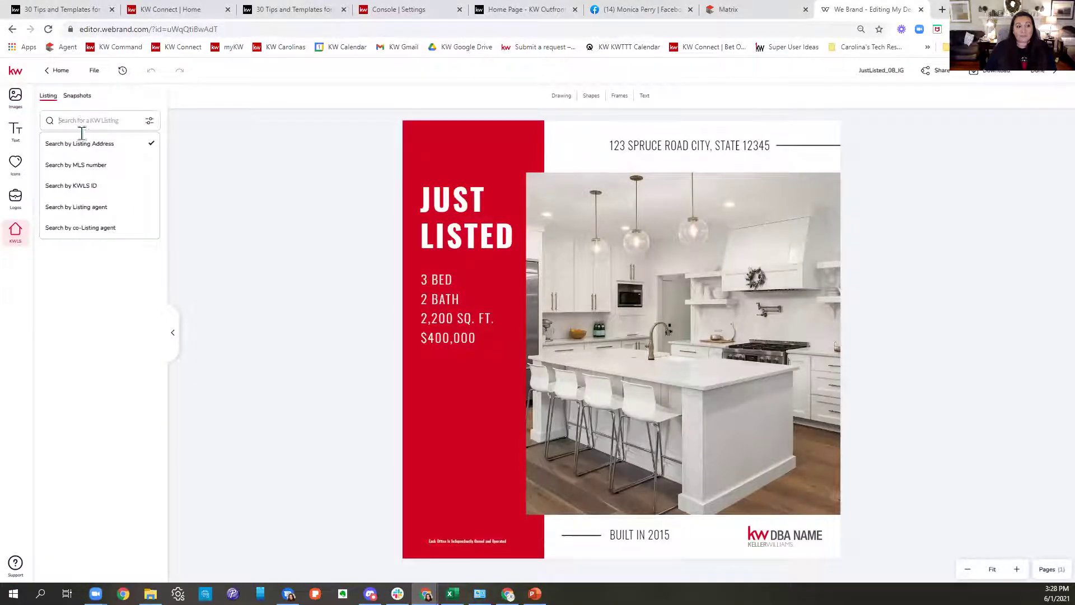
{"action": "left_click", "coordinate": [79, 166]}
{"action": "left_click", "coordinate": [75, 123]}
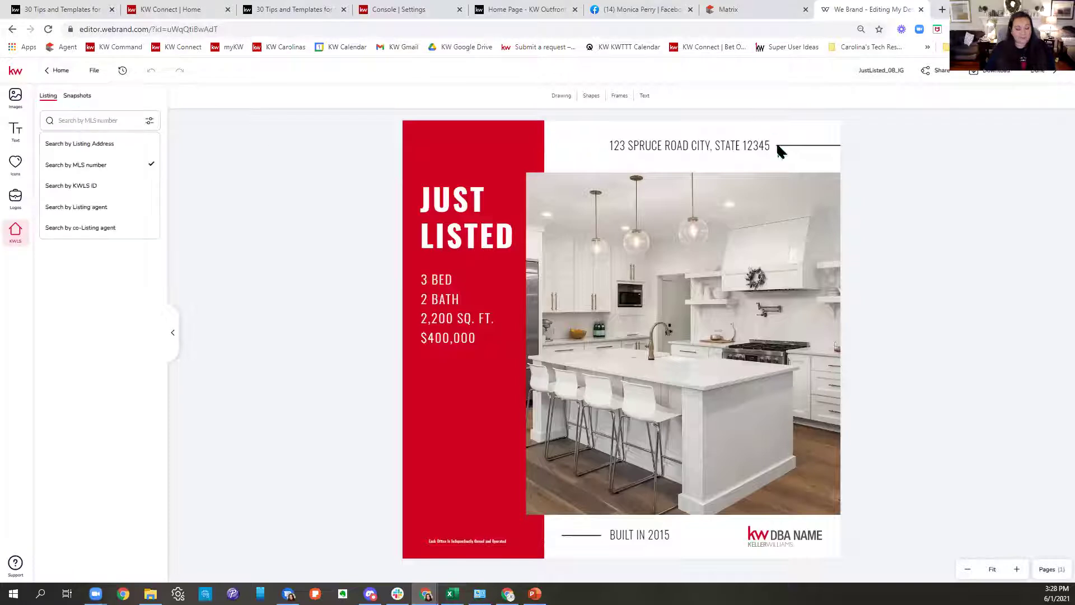
{"action": "type", "text": "1025702"}
{"action": "key", "text": "Return"}
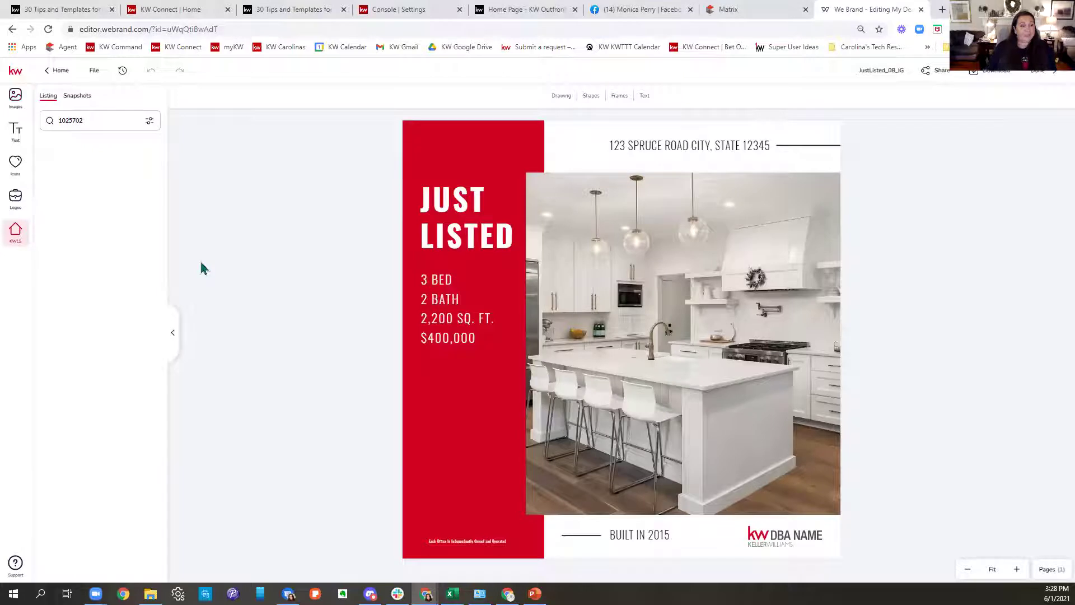
{"action": "left_click", "coordinate": [107, 122]}
{"action": "key", "text": "Return"}
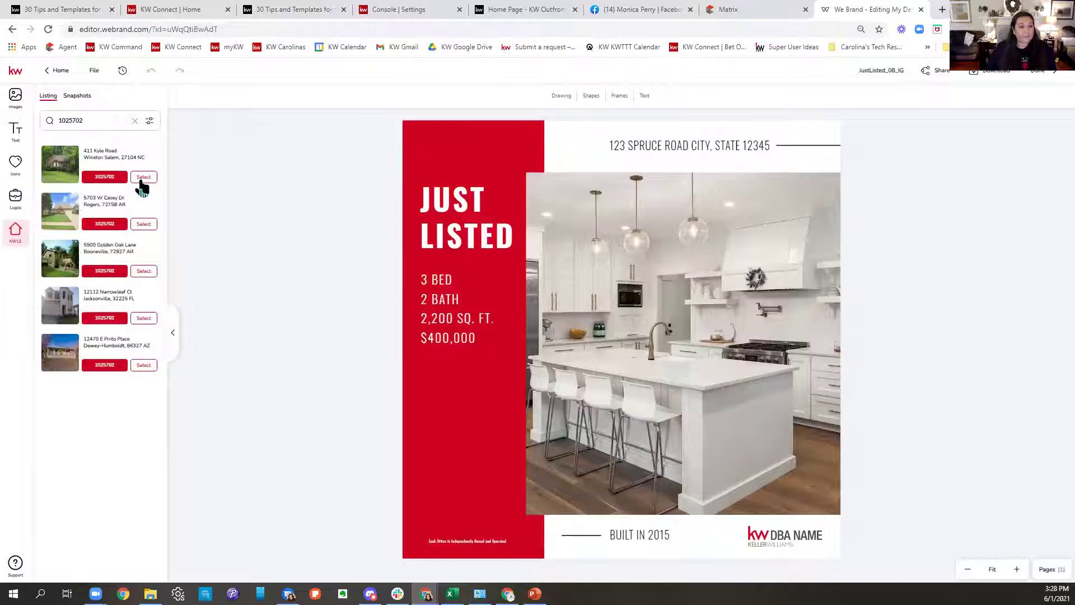
{"action": "left_click", "coordinate": [143, 179]}
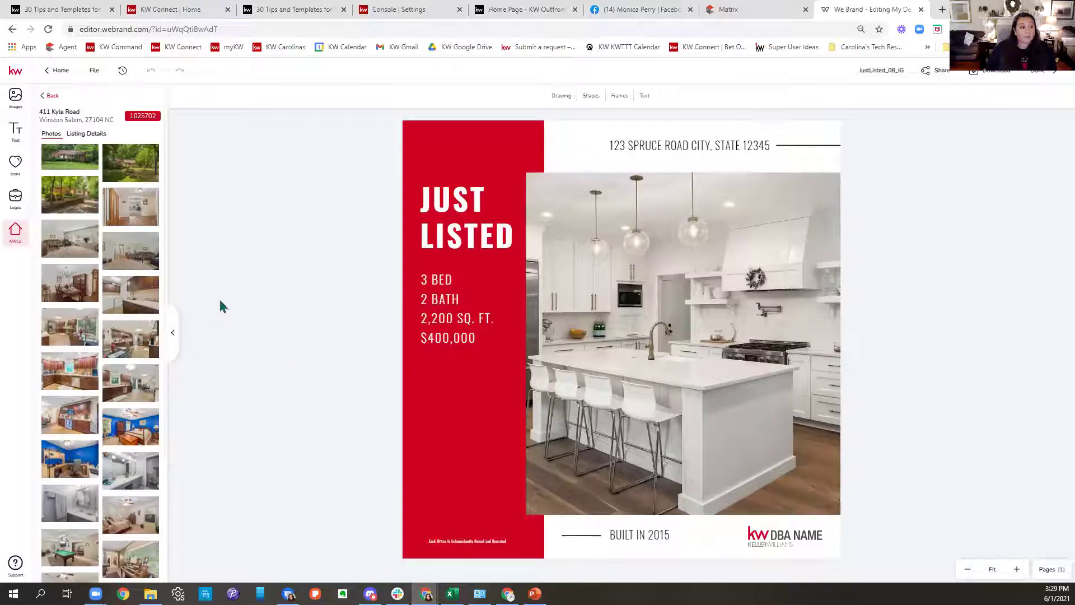
Replace the template's kitchen photo with the listing's exterior front-yard shot.
{"action": "mouse_move", "coordinate": [80, 202]}
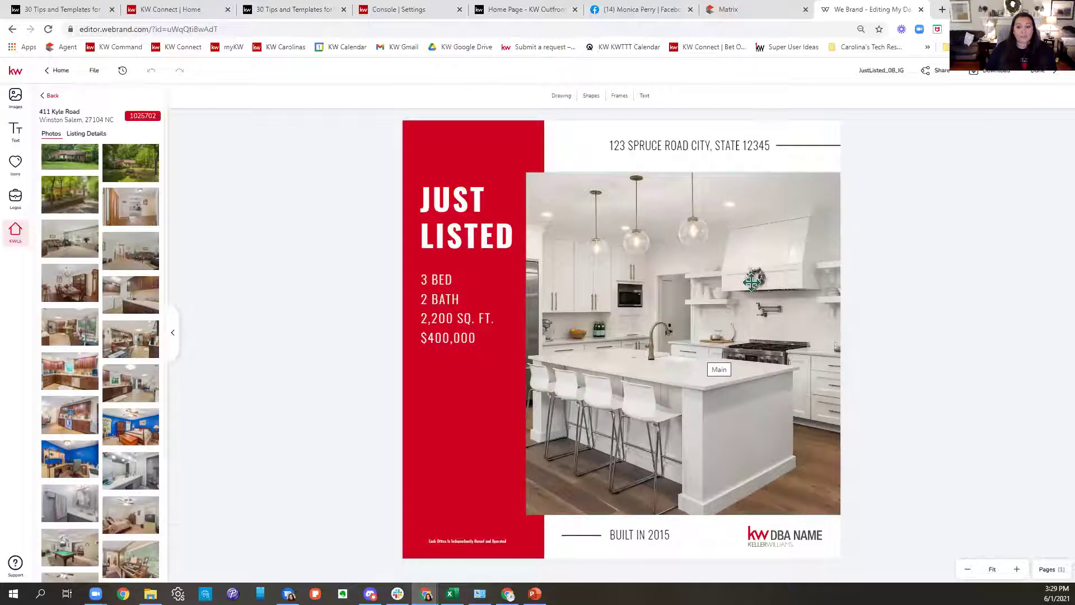
{"action": "left_click", "coordinate": [703, 354]}
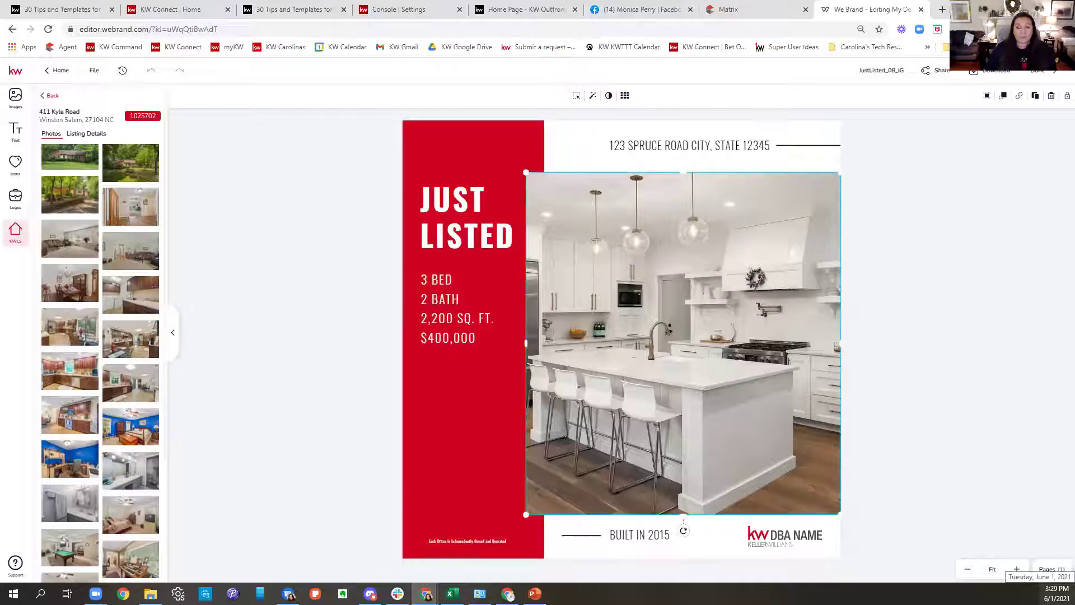
{"action": "mouse_move", "coordinate": [61, 193]}
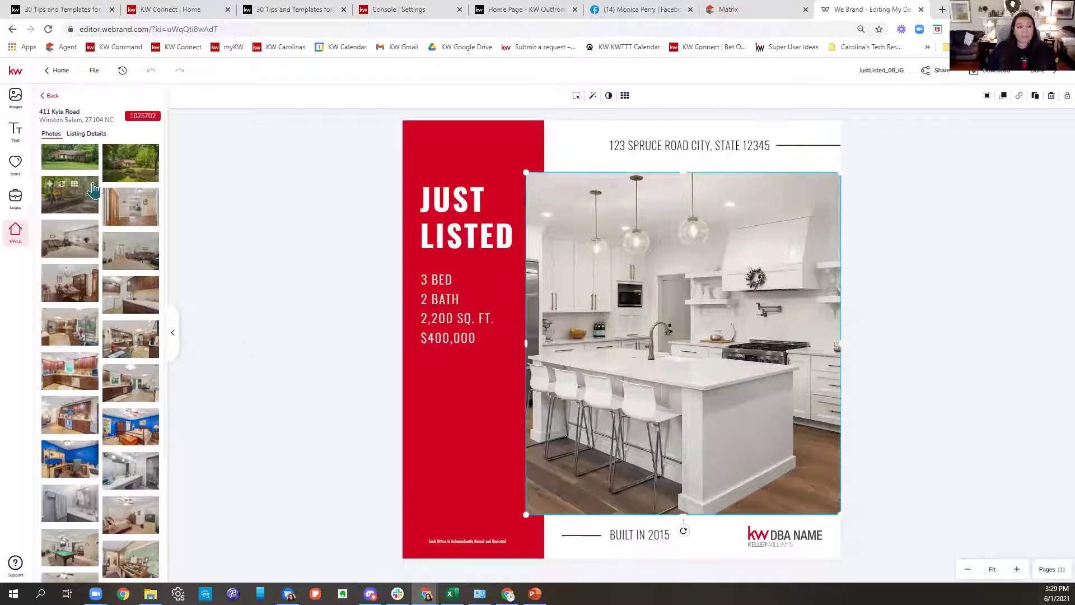
{"action": "left_click", "coordinate": [62, 192]}
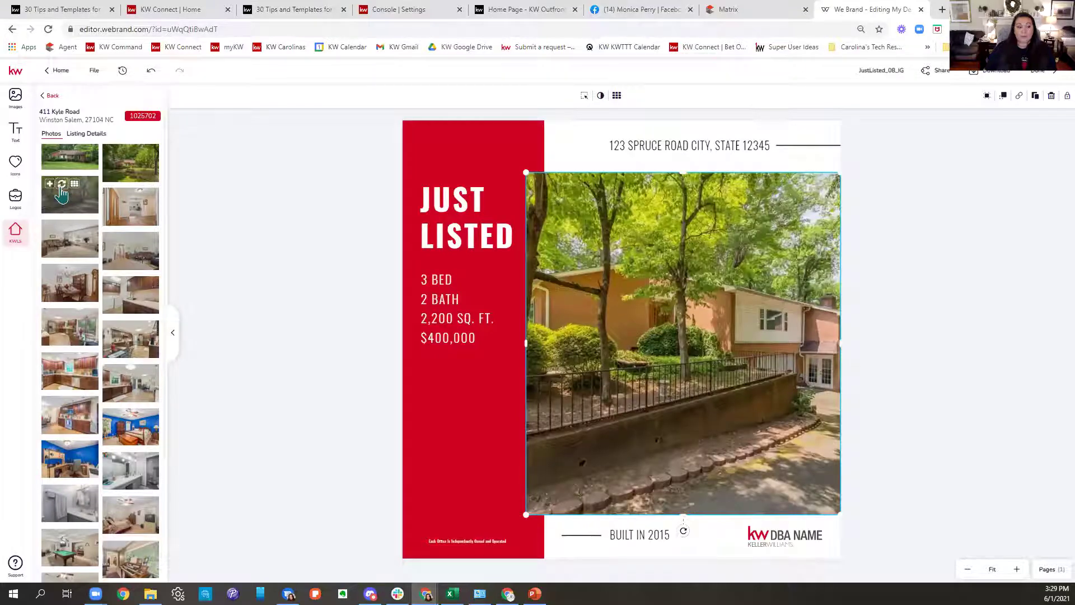
{"action": "left_click_drag", "start_coordinate": [140, 437], "coordinate": [616, 493]}
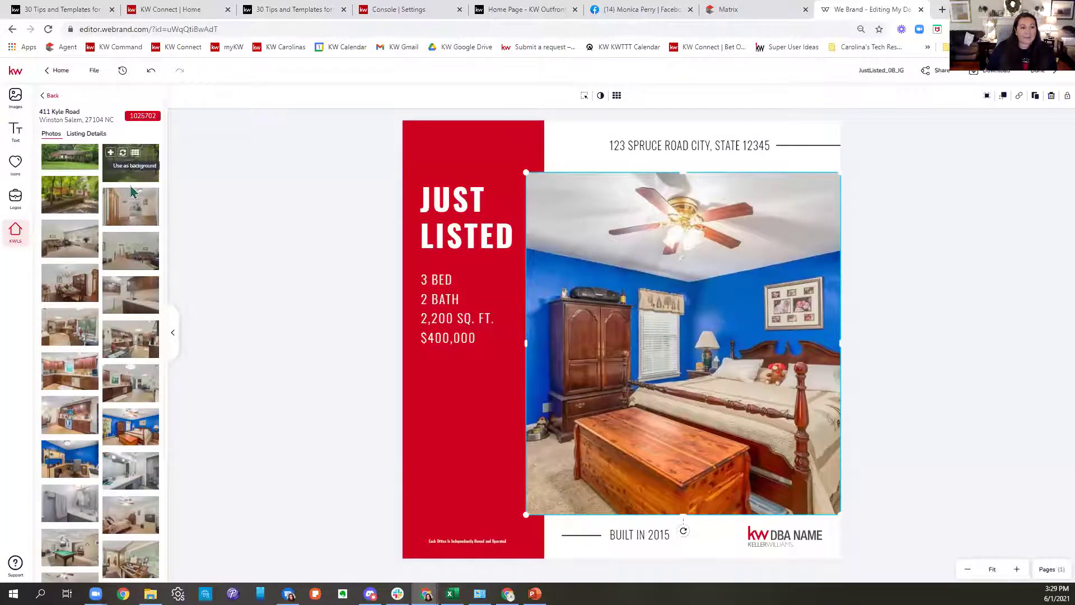
{"action": "left_click_drag", "start_coordinate": [132, 168], "coordinate": [696, 325]}
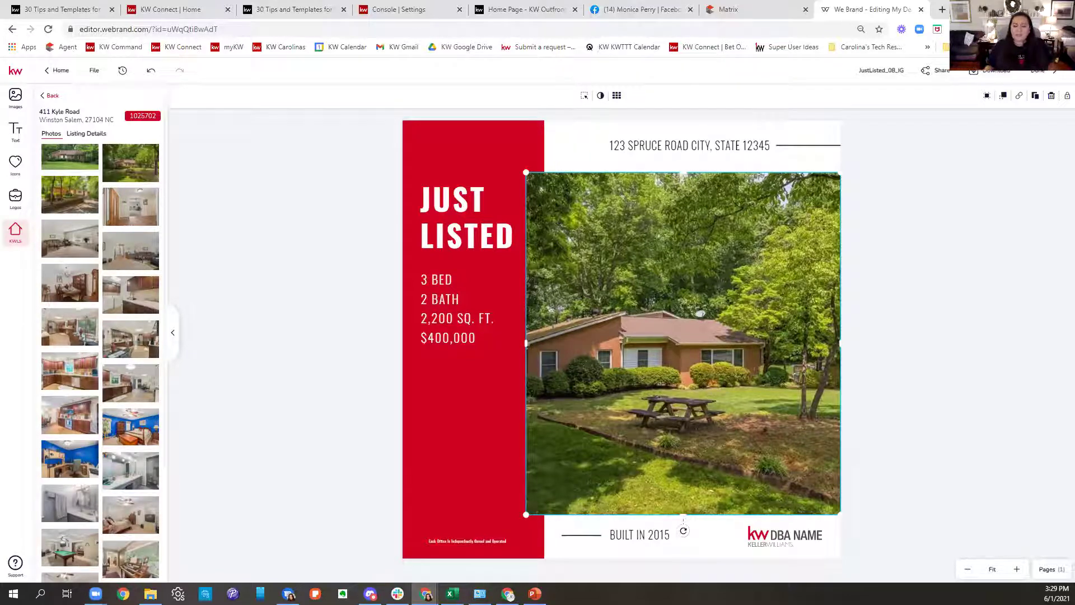
Swap the KW DBA NAME logo for a KW Elite logo from the KW Realty Elite folder.
{"action": "left_click", "coordinate": [783, 541]}
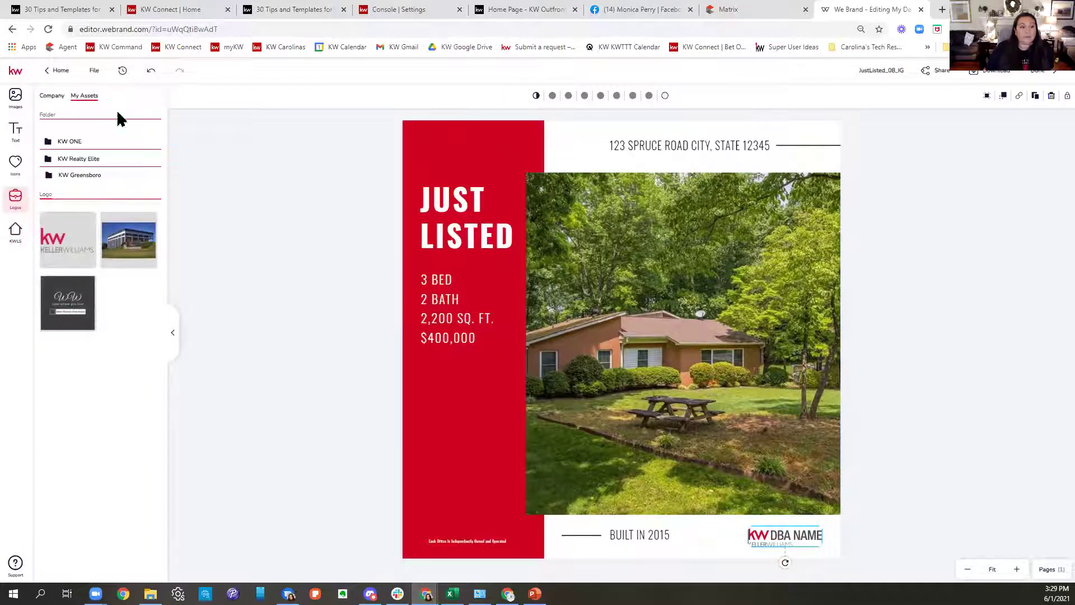
{"action": "left_click", "coordinate": [89, 159]}
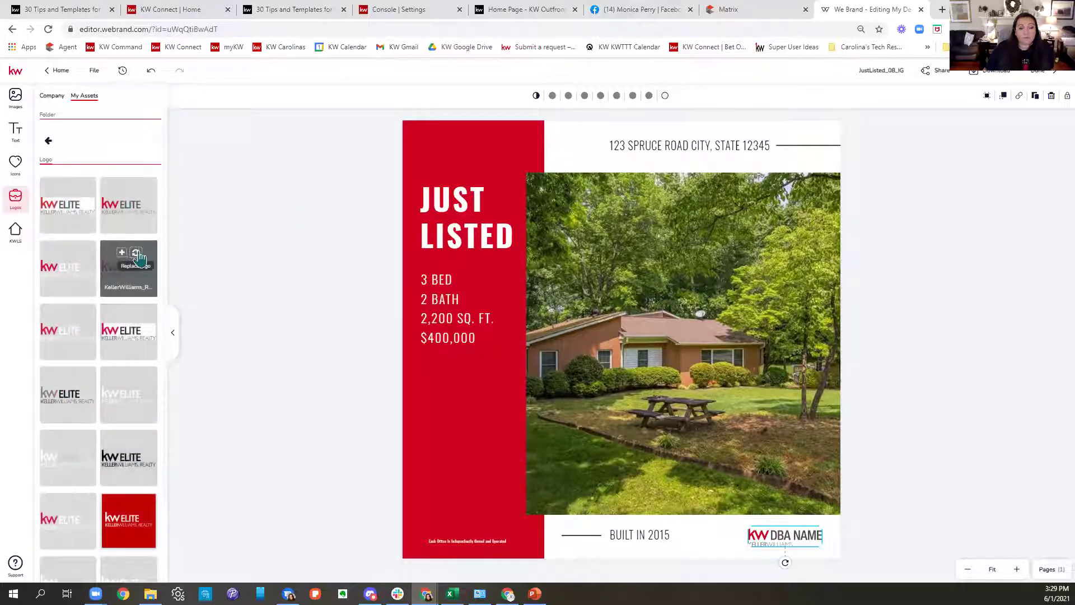
{"action": "left_click", "coordinate": [137, 255]}
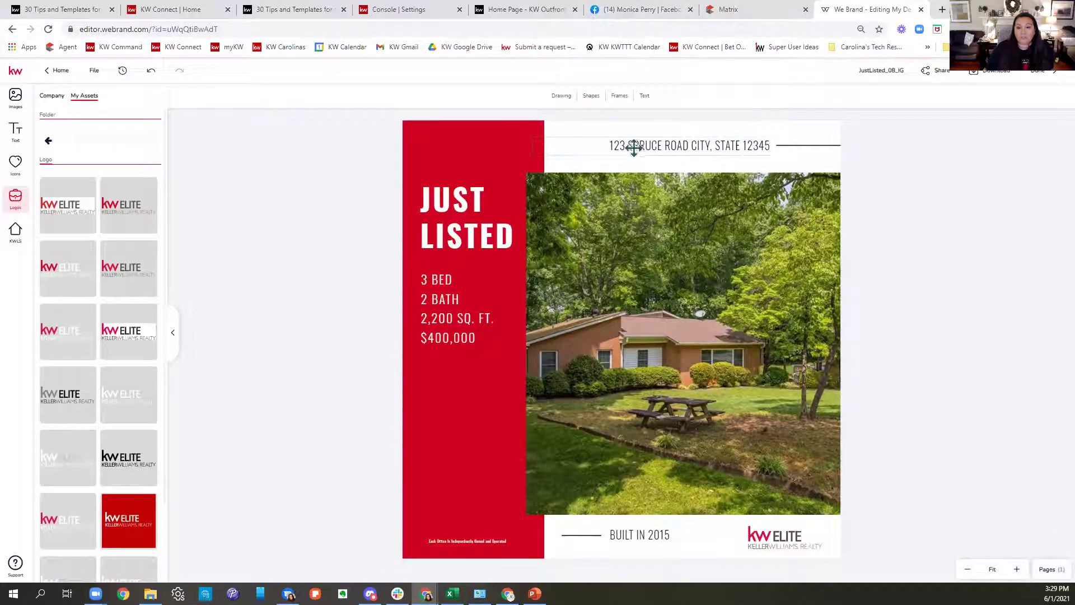
{"action": "left_click", "coordinate": [724, 149]}
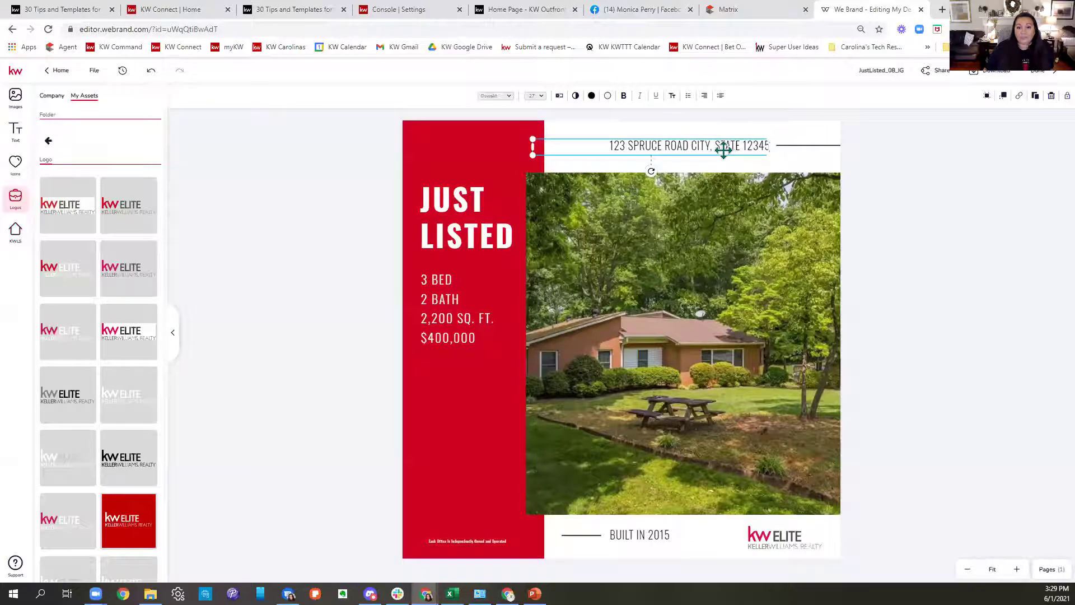
{"action": "left_click", "coordinate": [13, 234]}
{"action": "left_click", "coordinate": [86, 167]}
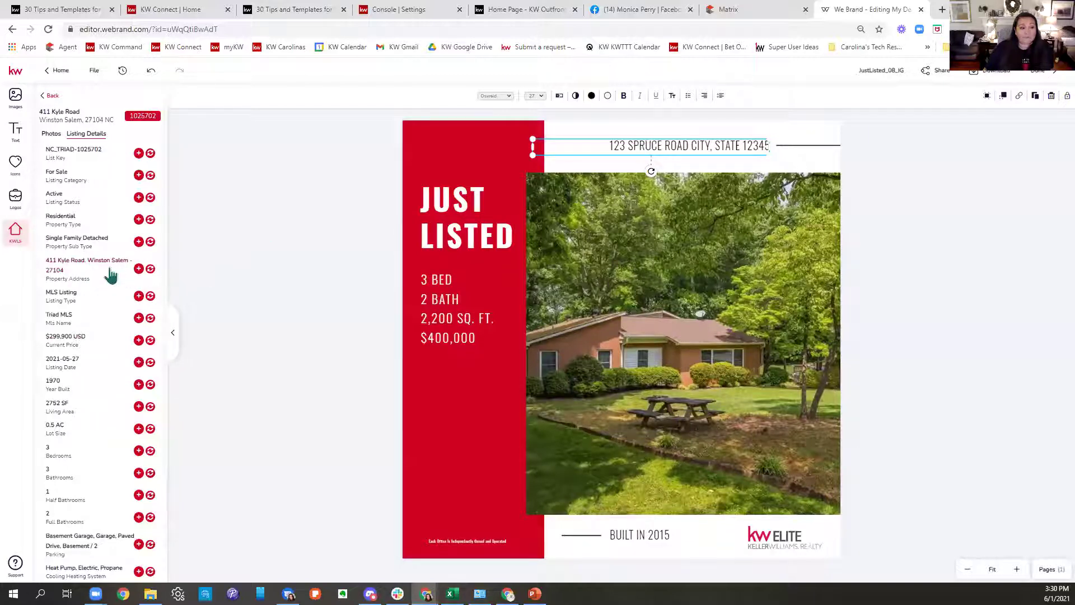
{"action": "left_click", "coordinate": [150, 270]}
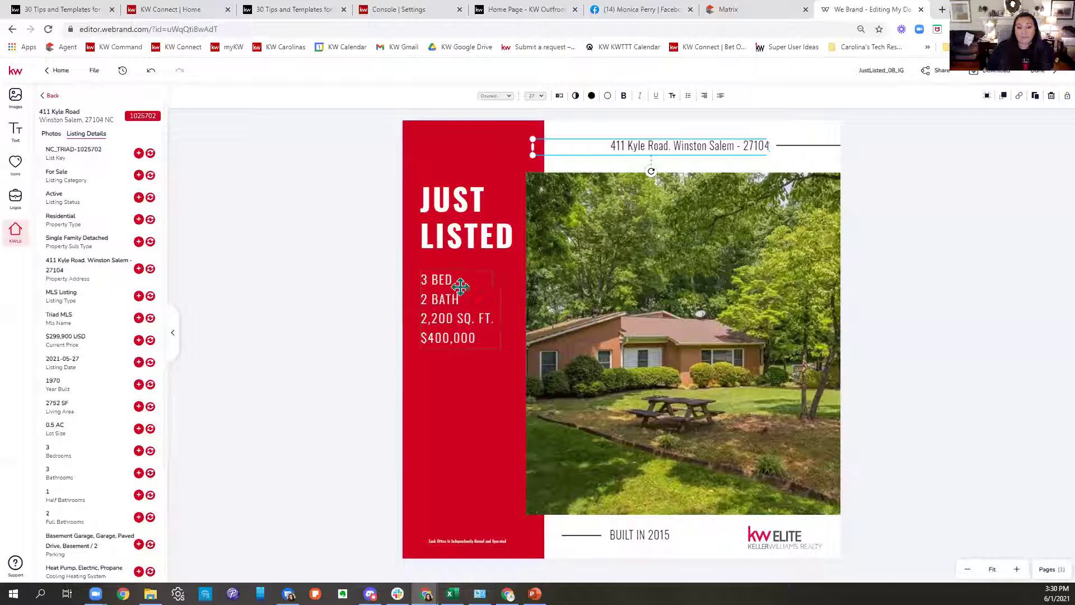
Review the bed, bath and price stats text, then finish editing with Done.
{"action": "left_click", "coordinate": [457, 316]}
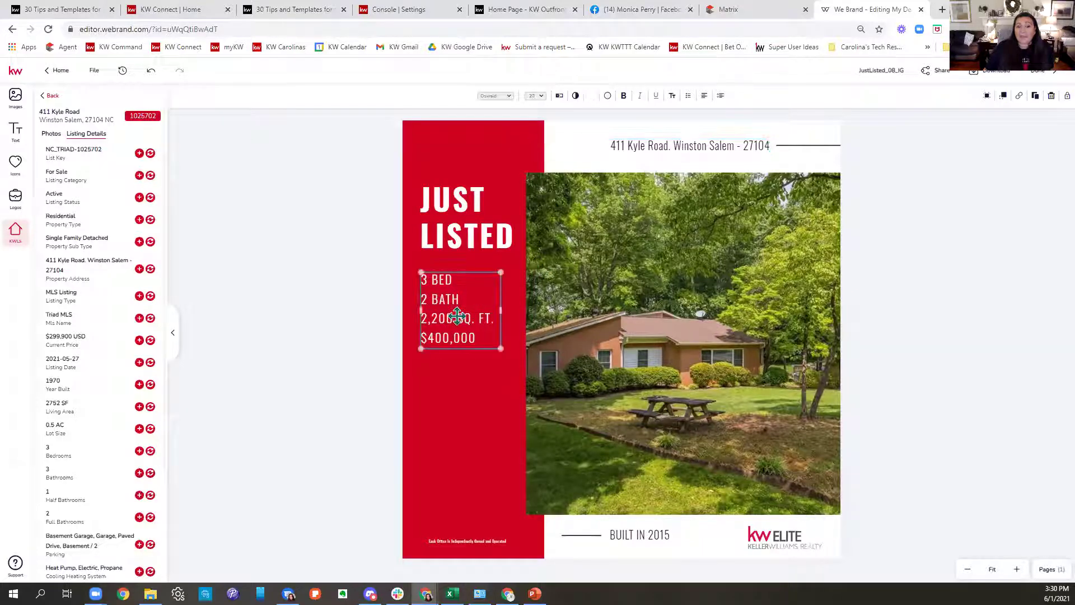
{"action": "double_click", "coordinate": [459, 317]}
{"action": "left_click_drag", "start_coordinate": [475, 317], "coordinate": [421, 313]}
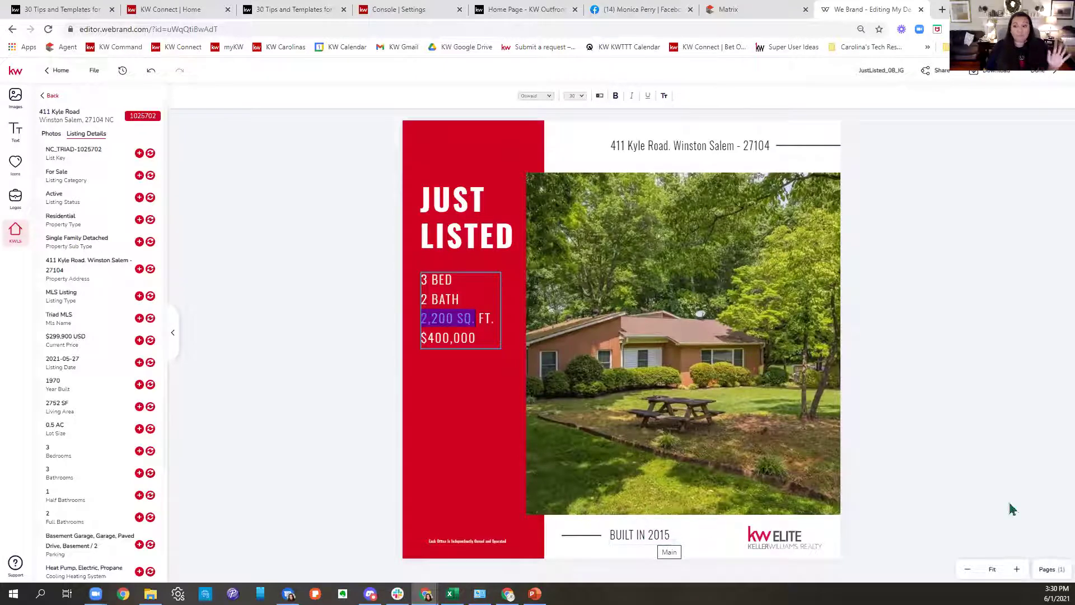
{"action": "key", "text": "Escape"}
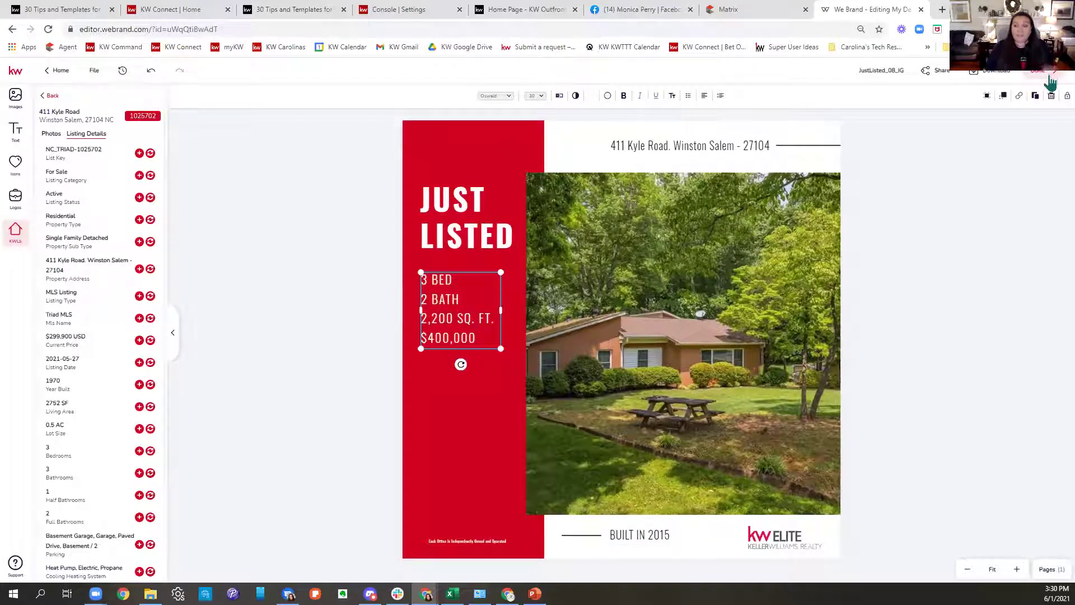
{"action": "left_click", "coordinate": [1051, 79]}
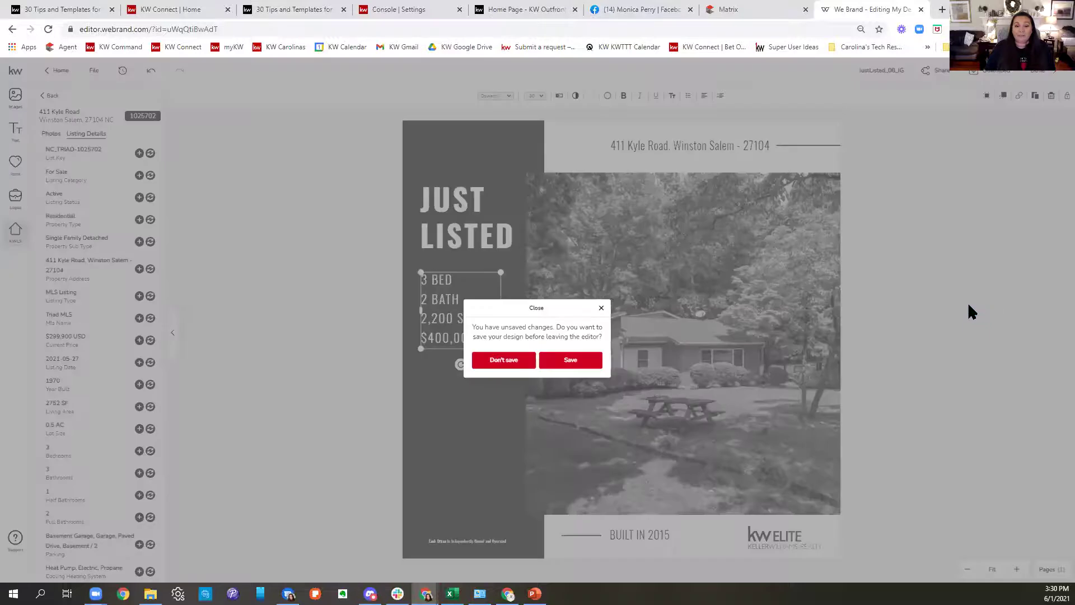
{"action": "key", "text": "Escape"}
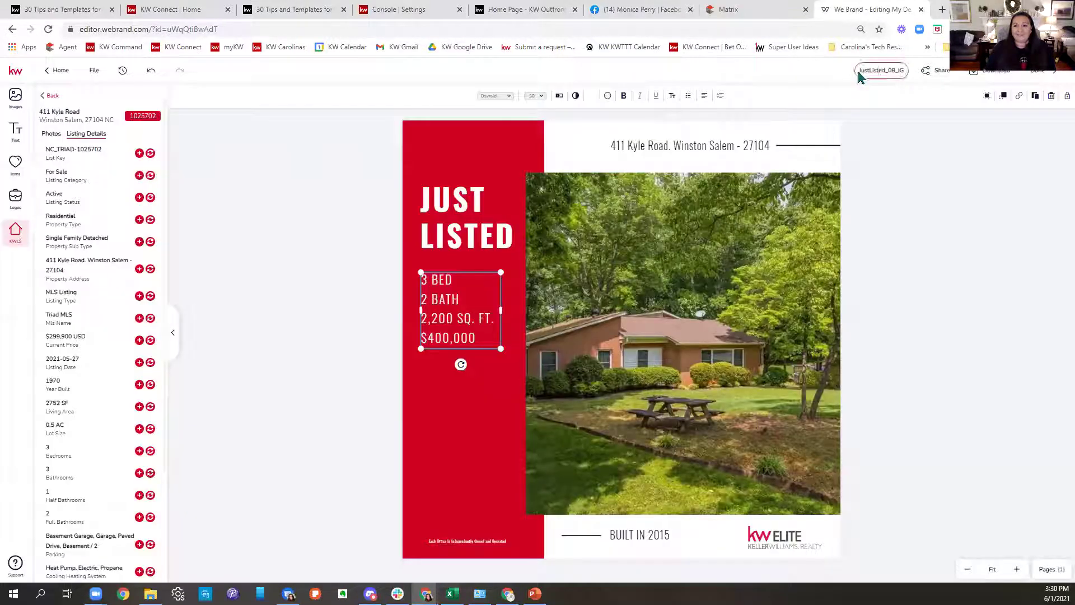
{"action": "left_click_drag", "start_coordinate": [856, 72], "coordinate": [972, 94]}
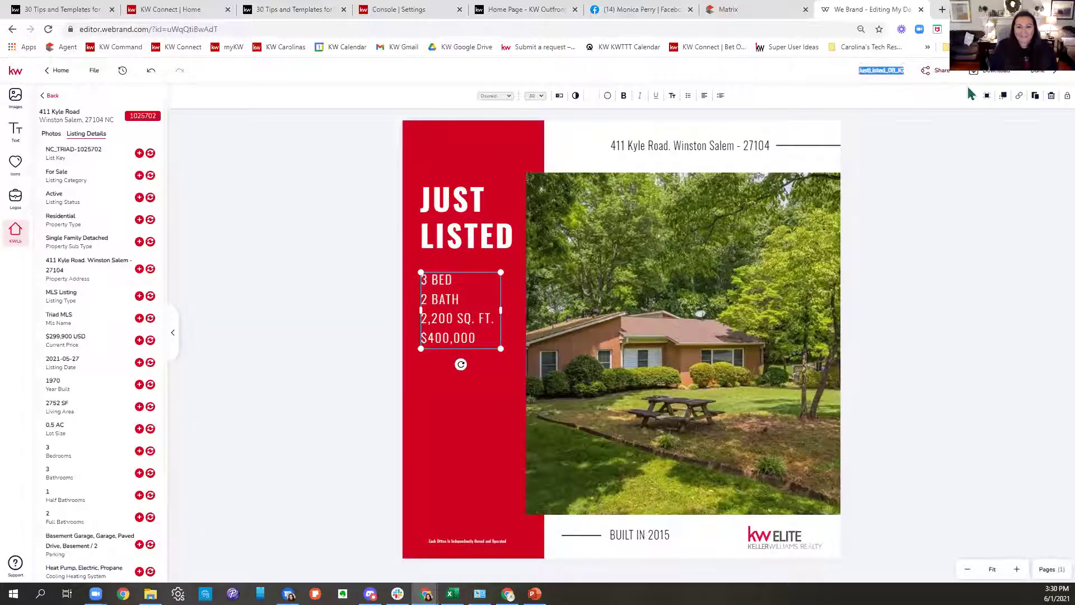
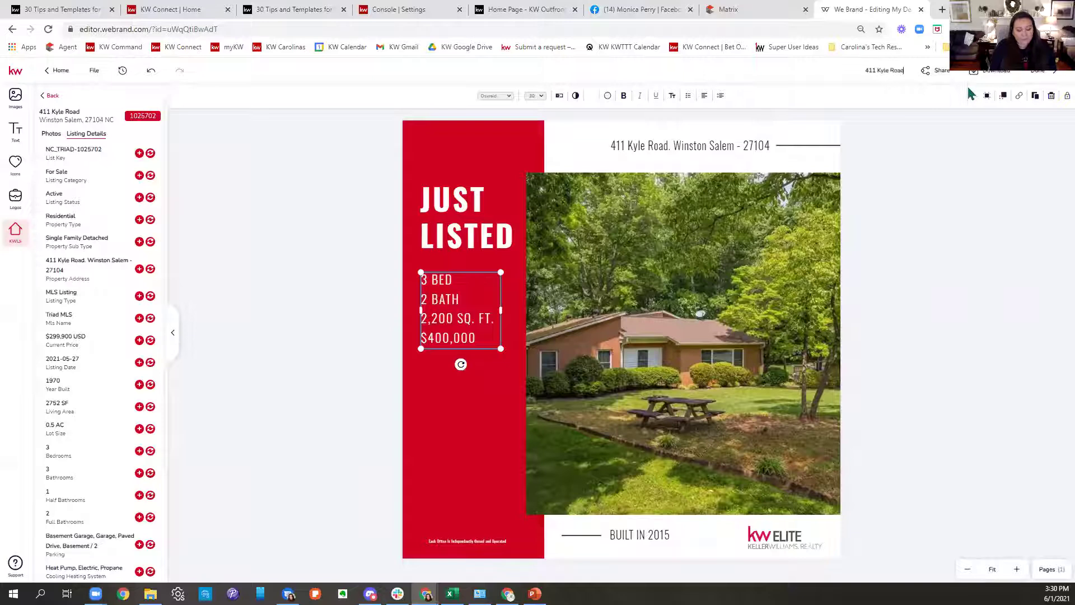
{"action": "type", "text": " JL - FB"}
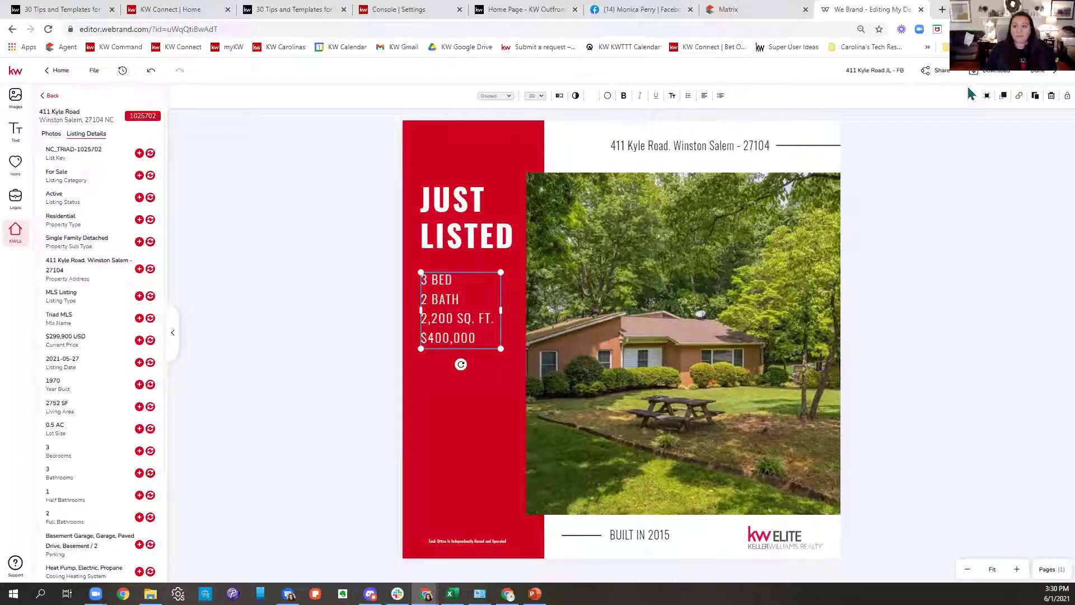
{"action": "left_click", "coordinate": [1037, 70]}
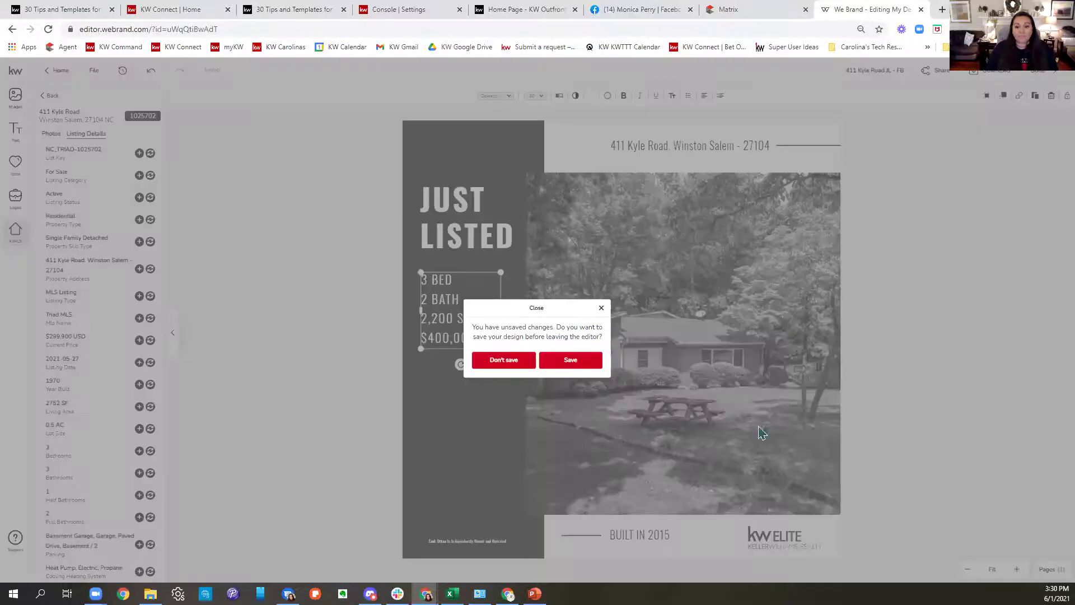
{"action": "left_click", "coordinate": [576, 363]}
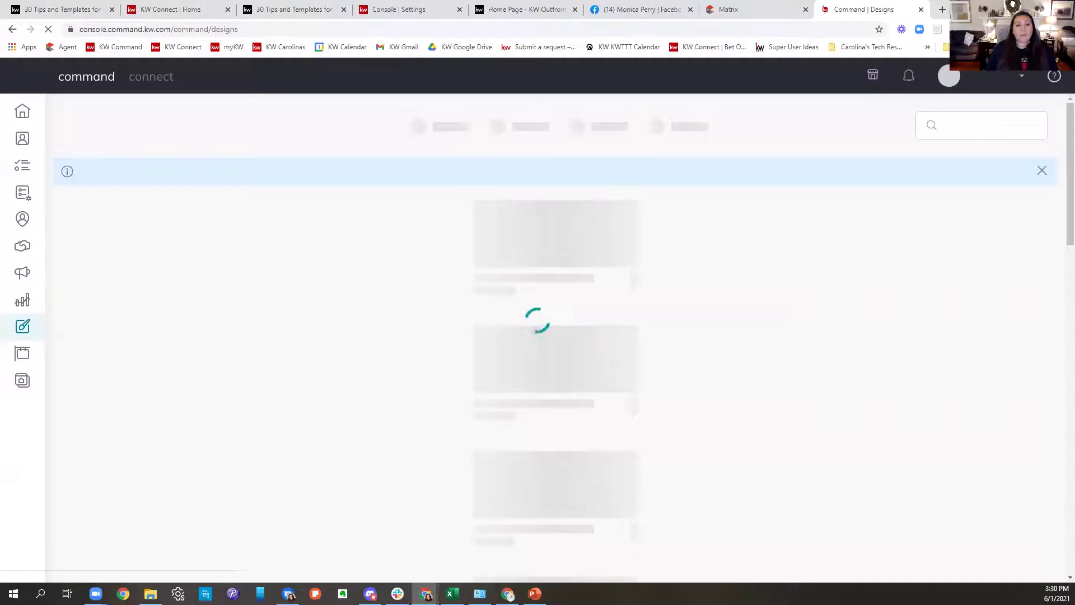
Create a Social Post campaign and enter 'JUST LISTED -' as the post text.
{"action": "left_click", "coordinate": [22, 272]}
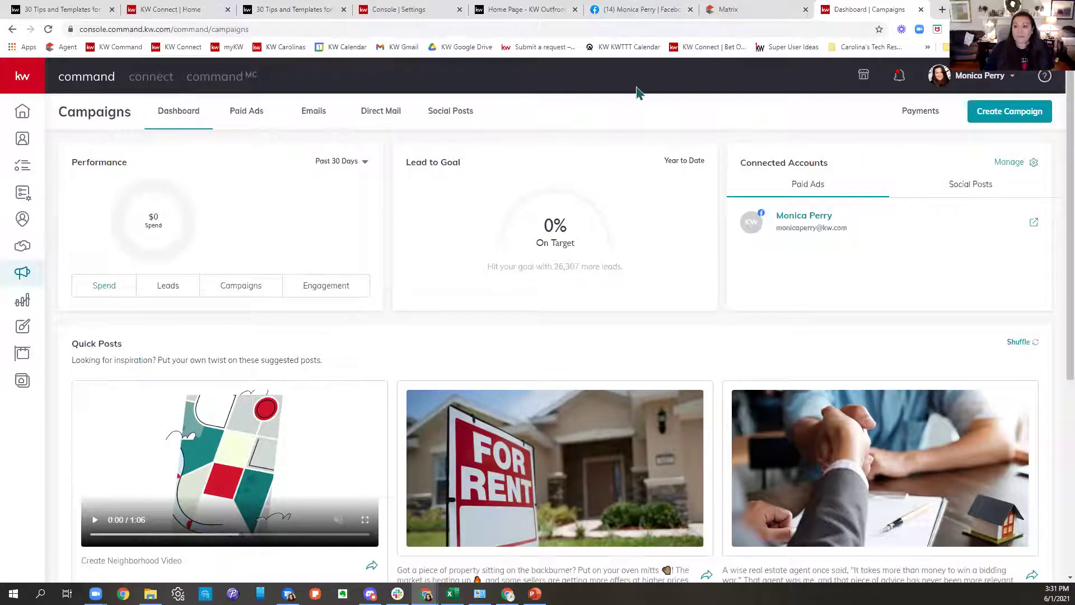
{"action": "left_click", "coordinate": [1004, 125]}
{"action": "left_click", "coordinate": [623, 280]}
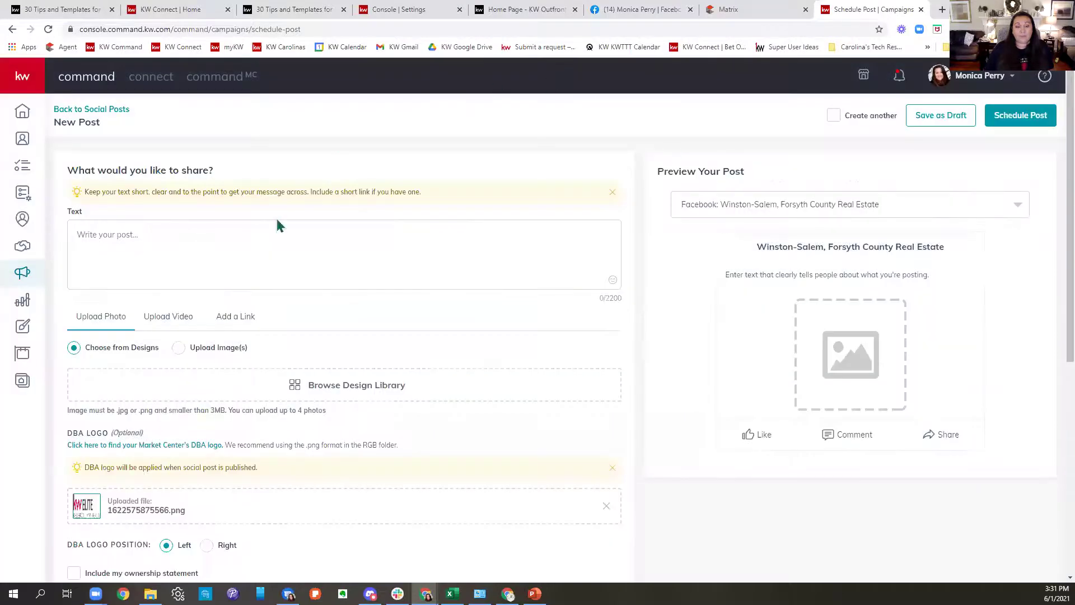
{"action": "left_click", "coordinate": [187, 238]}
{"action": "type", "text": "J"}
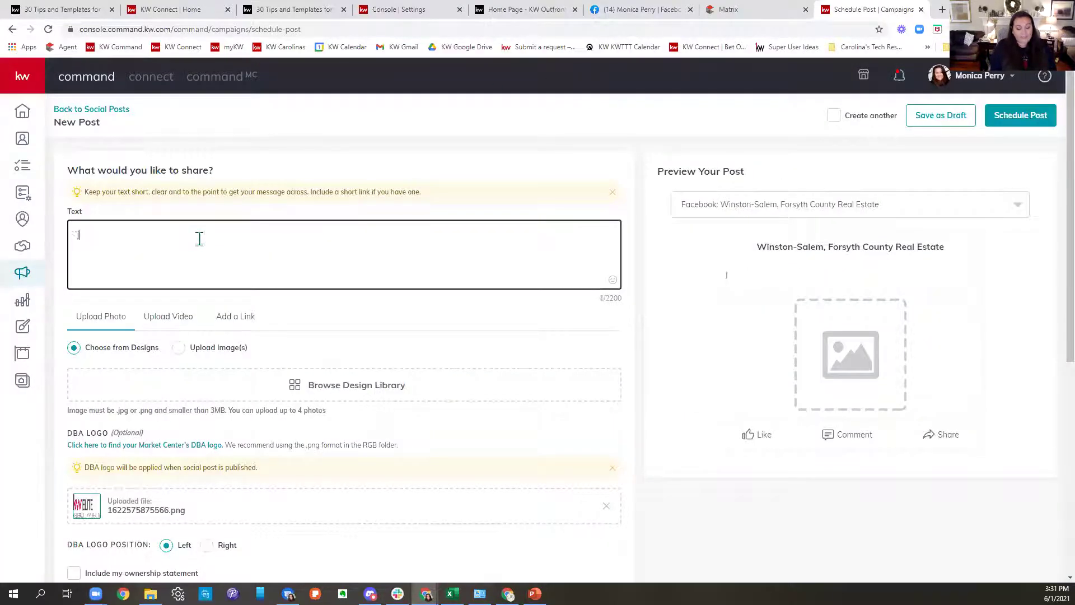
{"action": "type", "text": "UST LISTED -"}
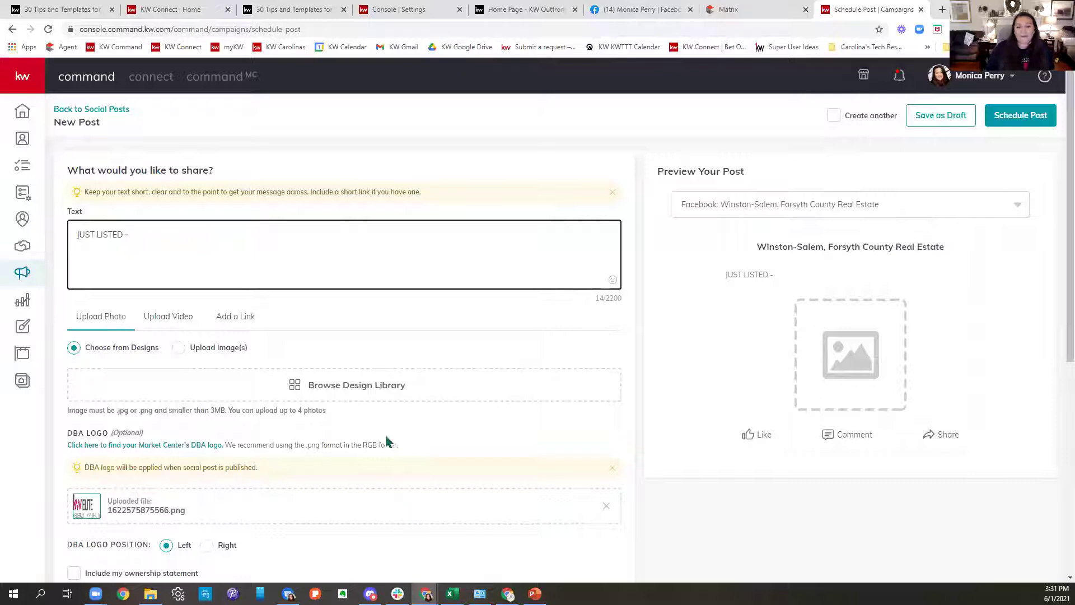
{"action": "left_click", "coordinate": [378, 401]}
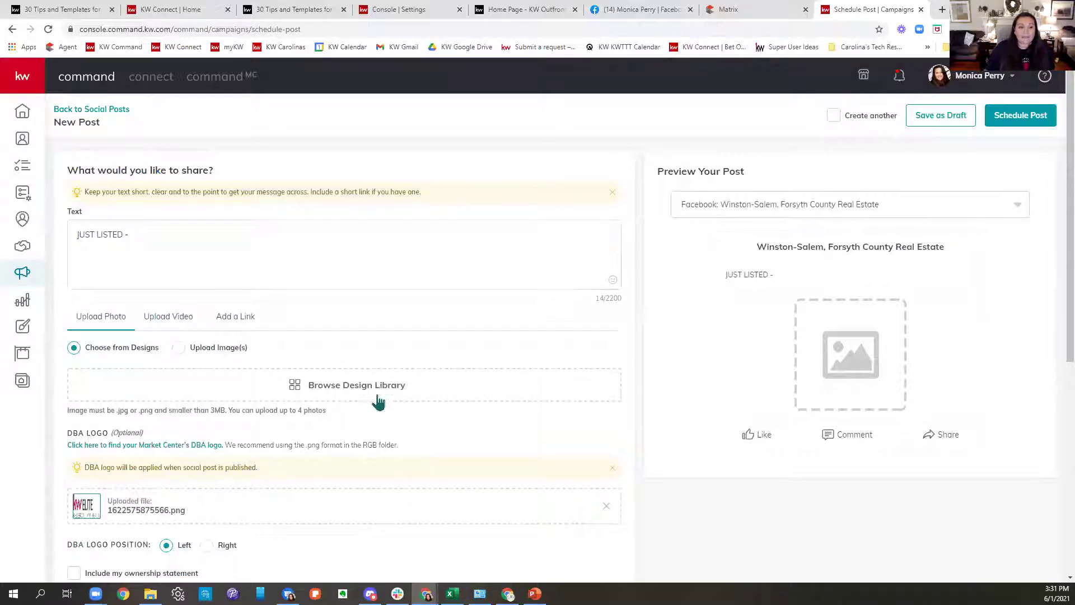
{"action": "left_click", "coordinate": [674, 482]}
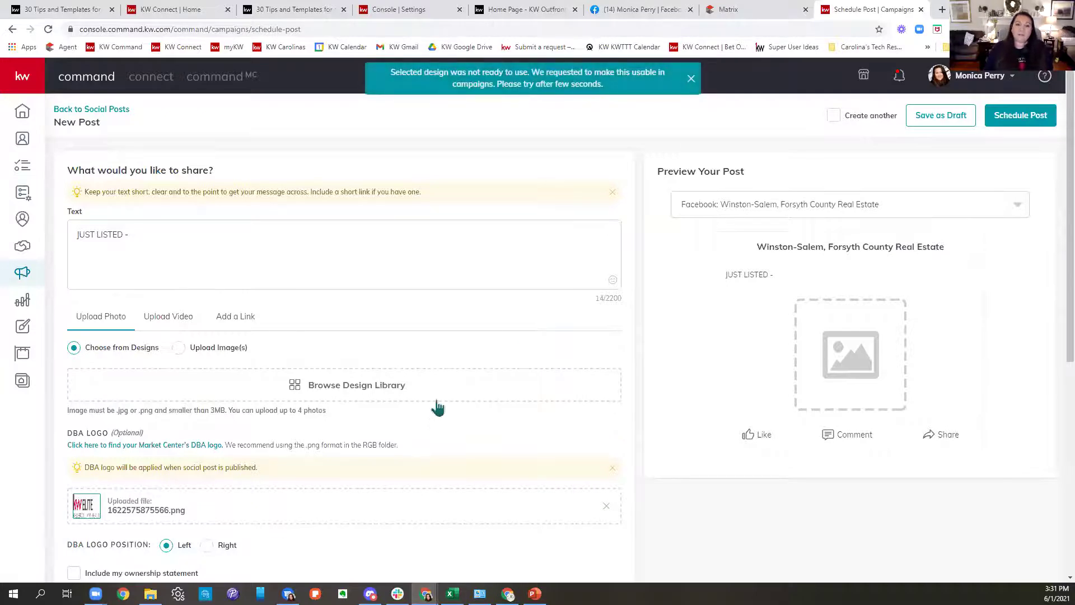
{"action": "left_click", "coordinate": [371, 396]}
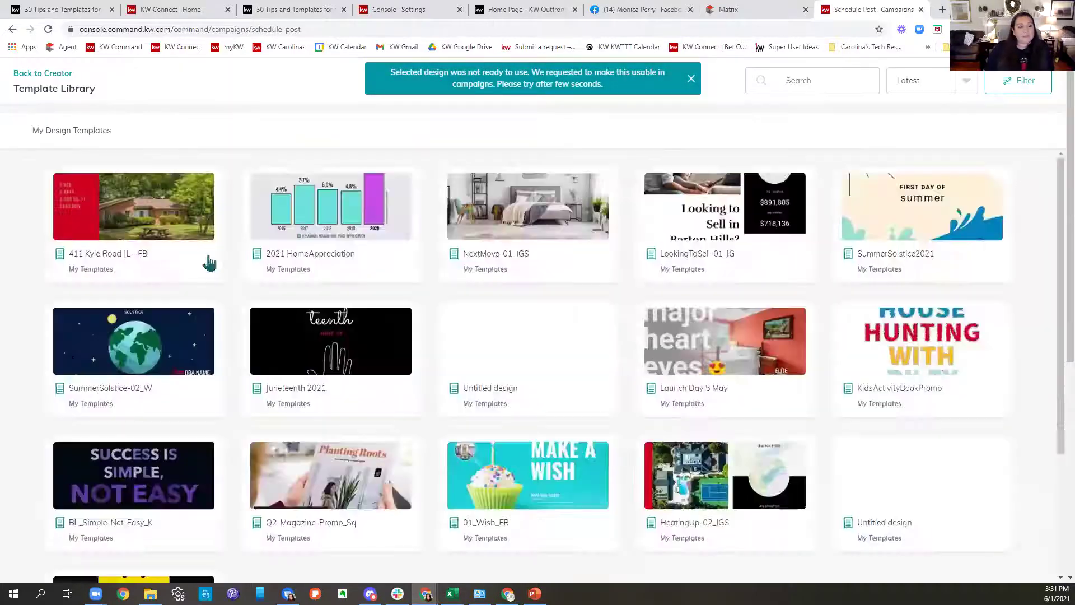
{"action": "left_click", "coordinate": [137, 212]}
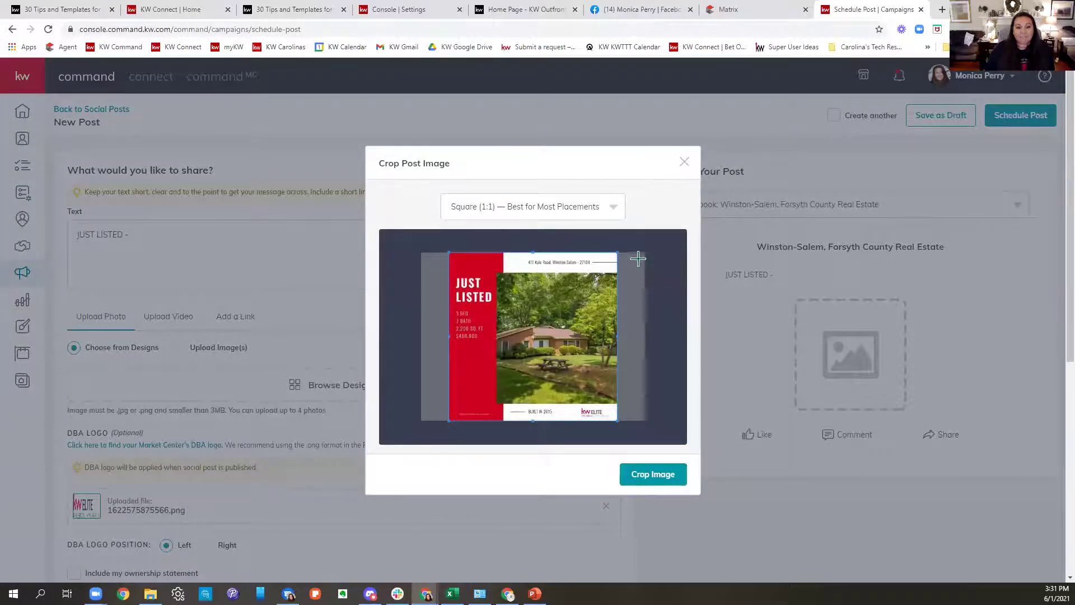
{"action": "left_click", "coordinate": [644, 482]}
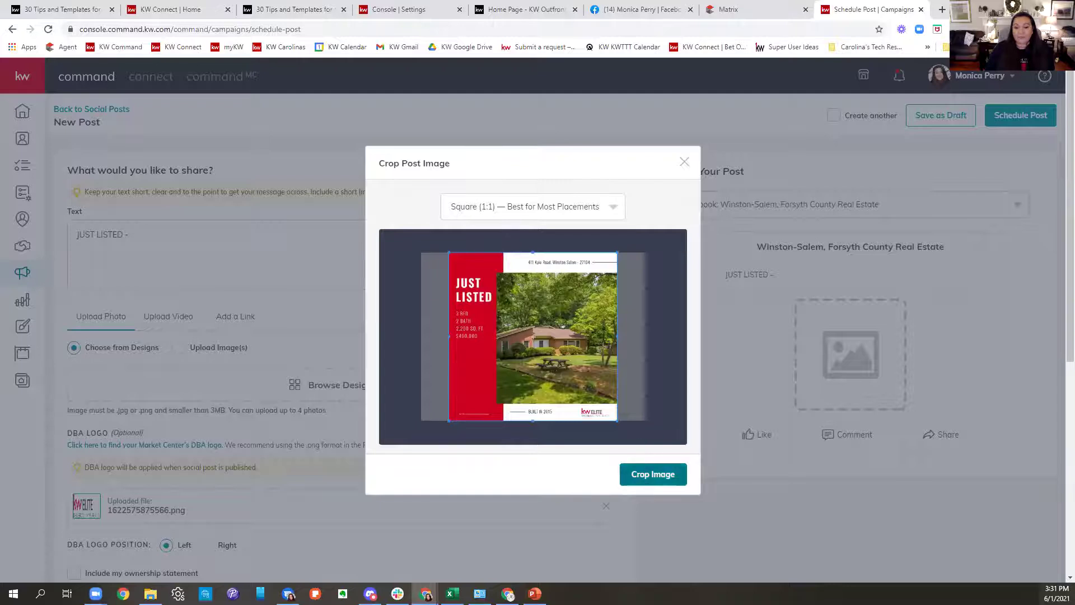
{"action": "scroll", "coordinate": [442, 367], "scroll_direction": "down", "scroll_amount": 4}
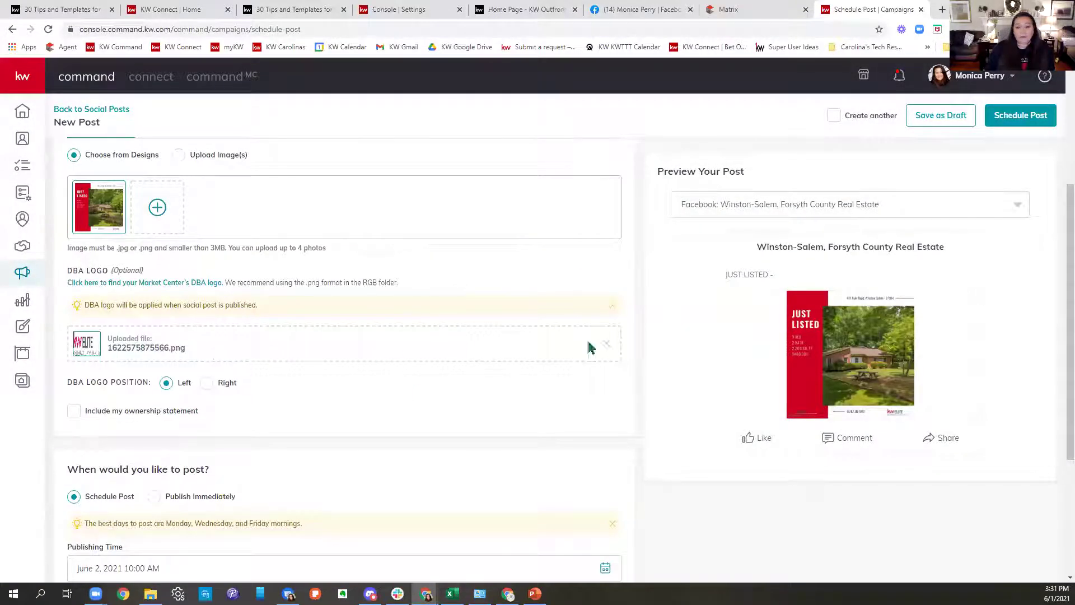
Remove the attached DBA logo and check the June content calendar for the posting date.
{"action": "left_click", "coordinate": [607, 344]}
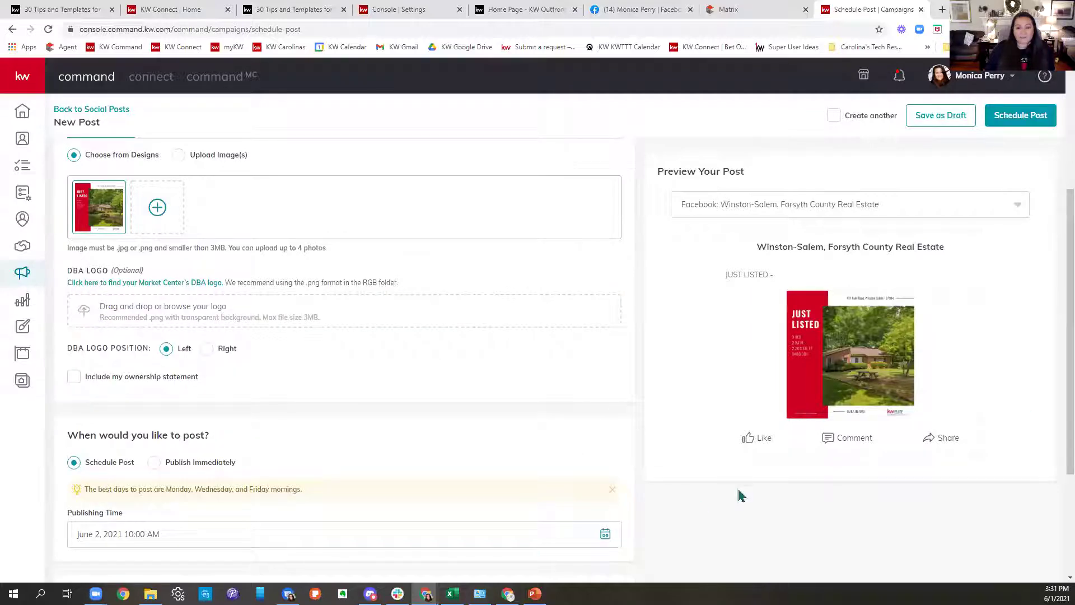
{"action": "scroll", "coordinate": [476, 374], "scroll_direction": "down", "scroll_amount": 3}
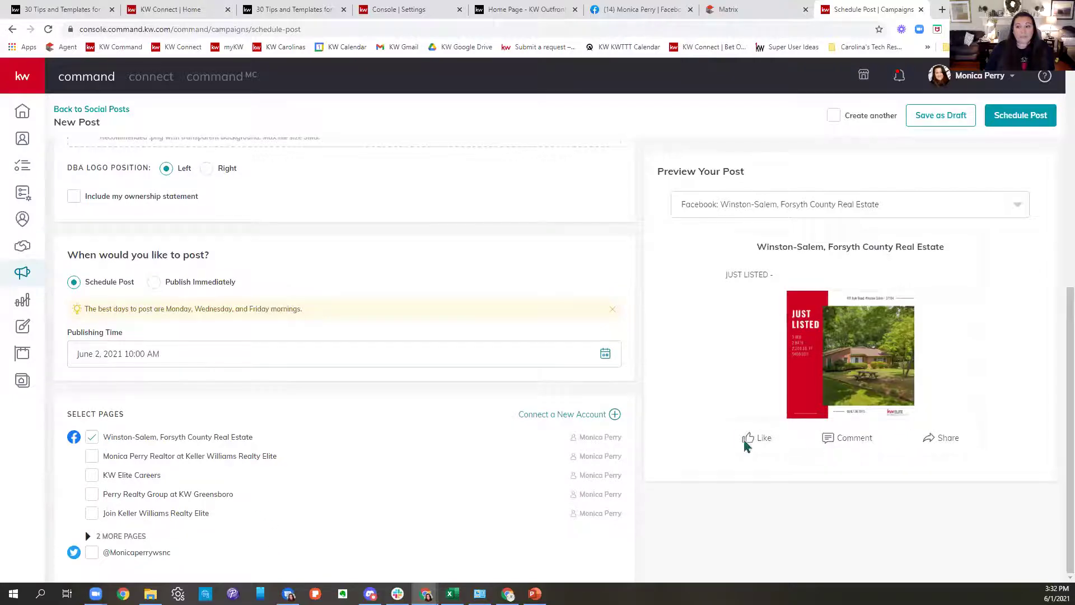
{"action": "scroll", "coordinate": [748, 439], "scroll_direction": "up", "scroll_amount": 7}
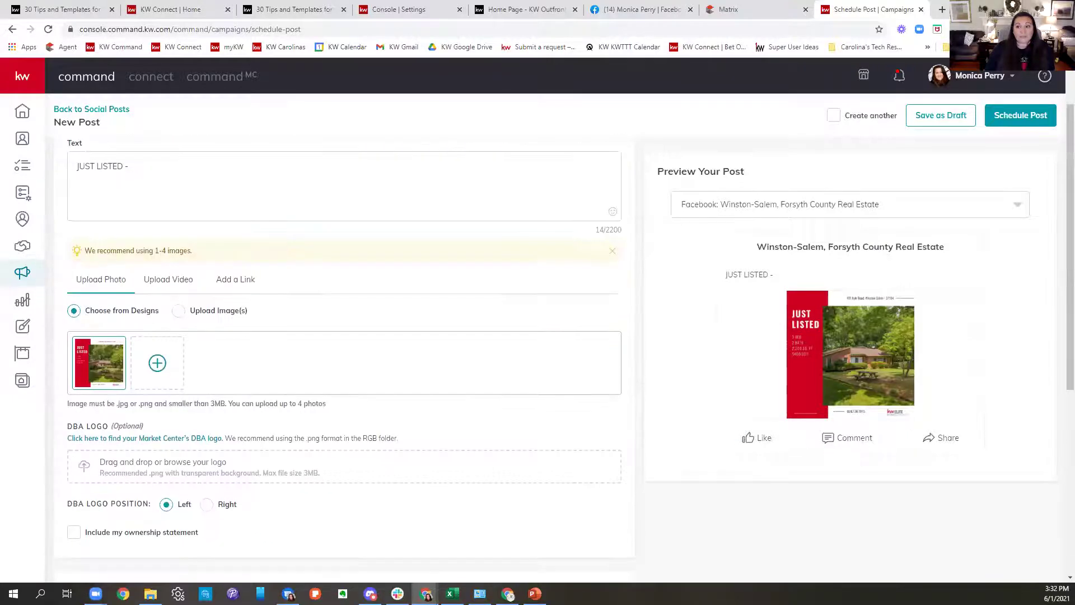
{"action": "left_click", "coordinate": [1043, 118]}
{"action": "left_click", "coordinate": [252, 13]}
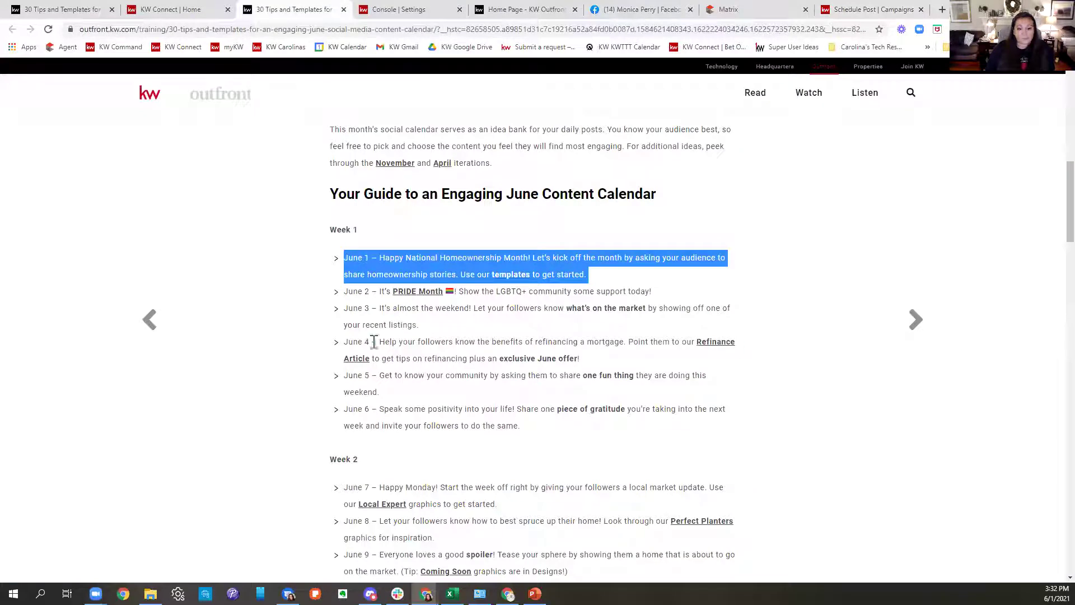
{"action": "left_click_drag", "start_coordinate": [350, 308], "coordinate": [775, 308]}
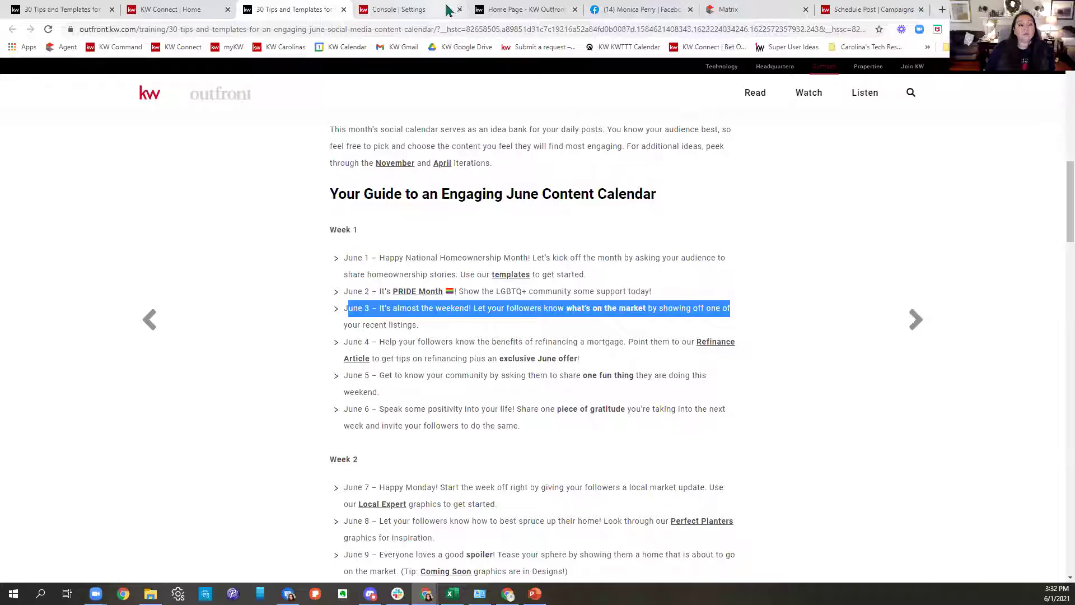
{"action": "left_click", "coordinate": [863, 10]}
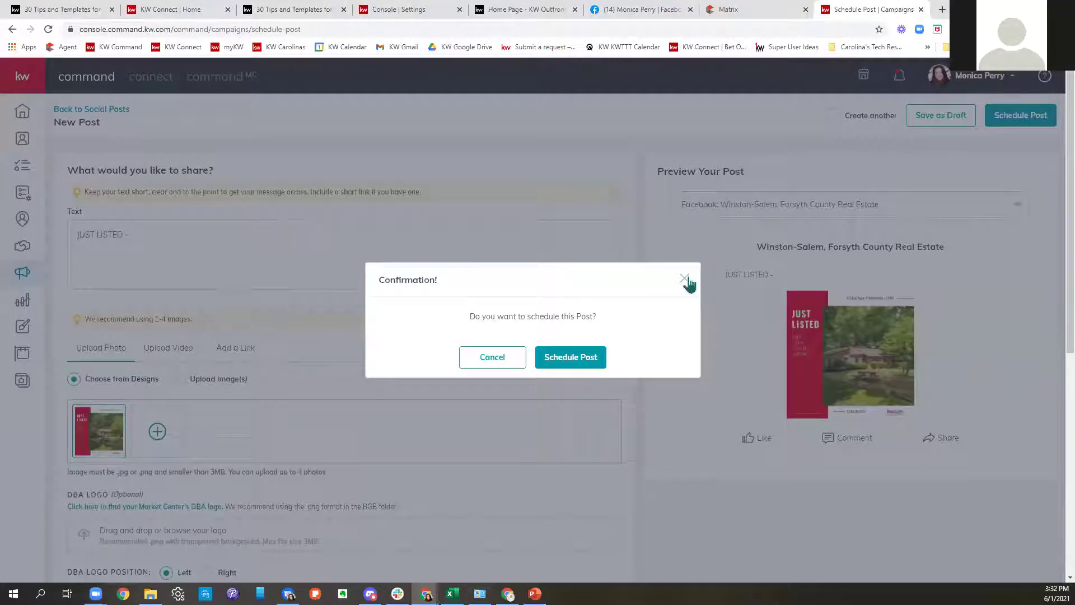
{"action": "left_click", "coordinate": [684, 279]}
{"action": "scroll", "coordinate": [367, 288], "scroll_direction": "down", "scroll_amount": 5}
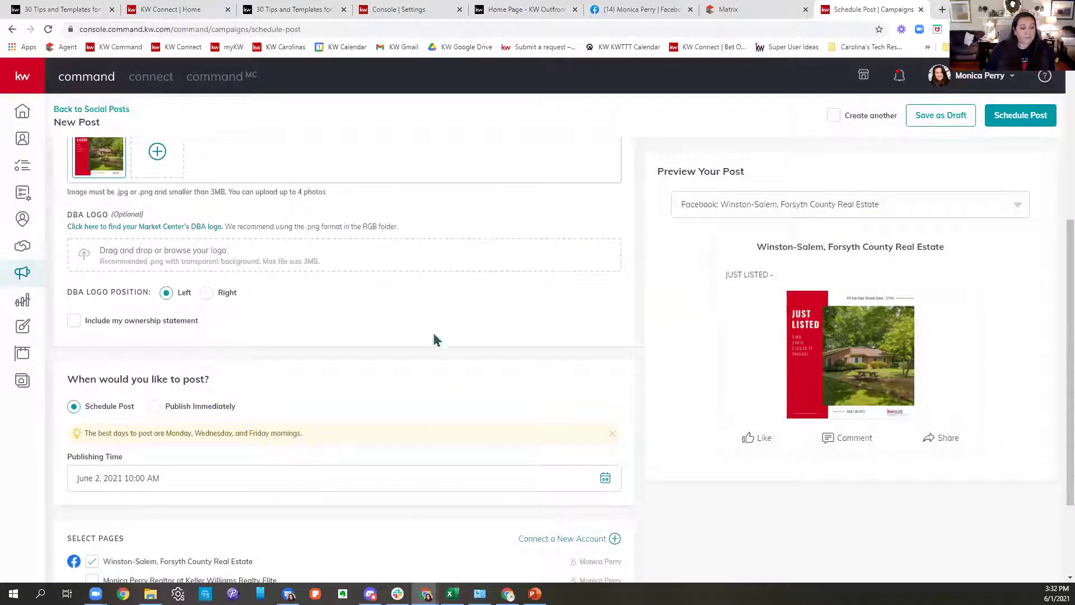
{"action": "scroll", "coordinate": [370, 374], "scroll_direction": "down", "scroll_amount": 2}
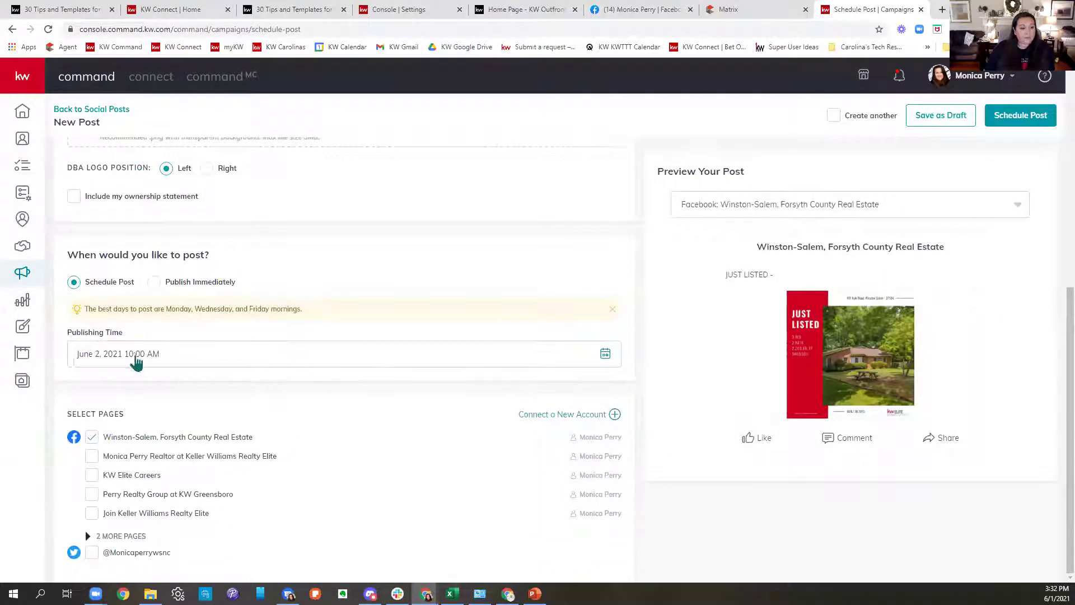
Schedule the post for June 3, 2021 at 10:00 AM and confirm.
{"action": "left_click", "coordinate": [137, 358]}
{"action": "left_click", "coordinate": [181, 436]}
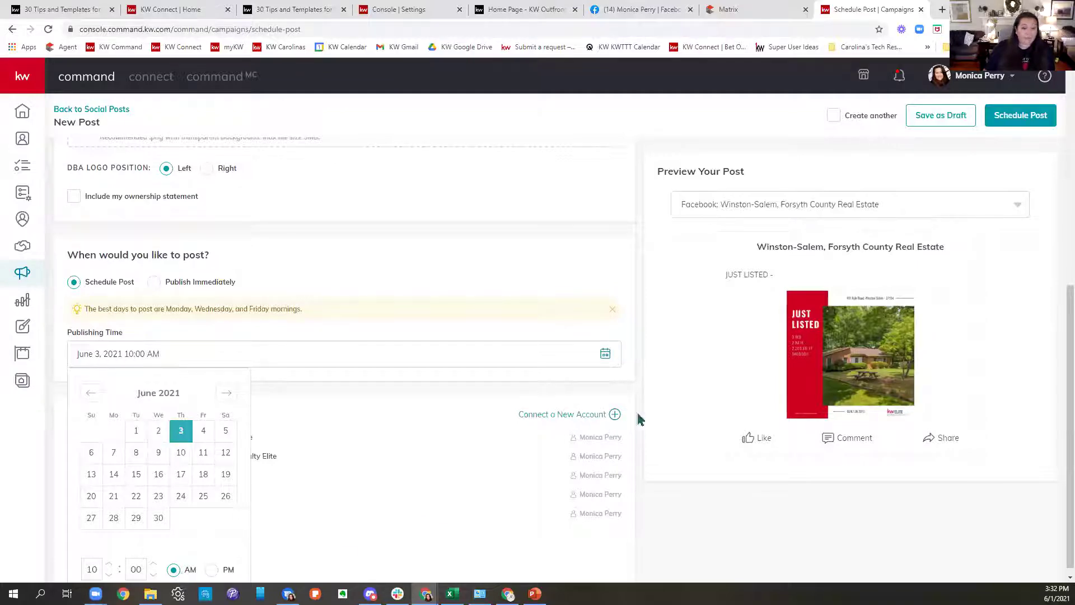
{"action": "left_click", "coordinate": [506, 280]}
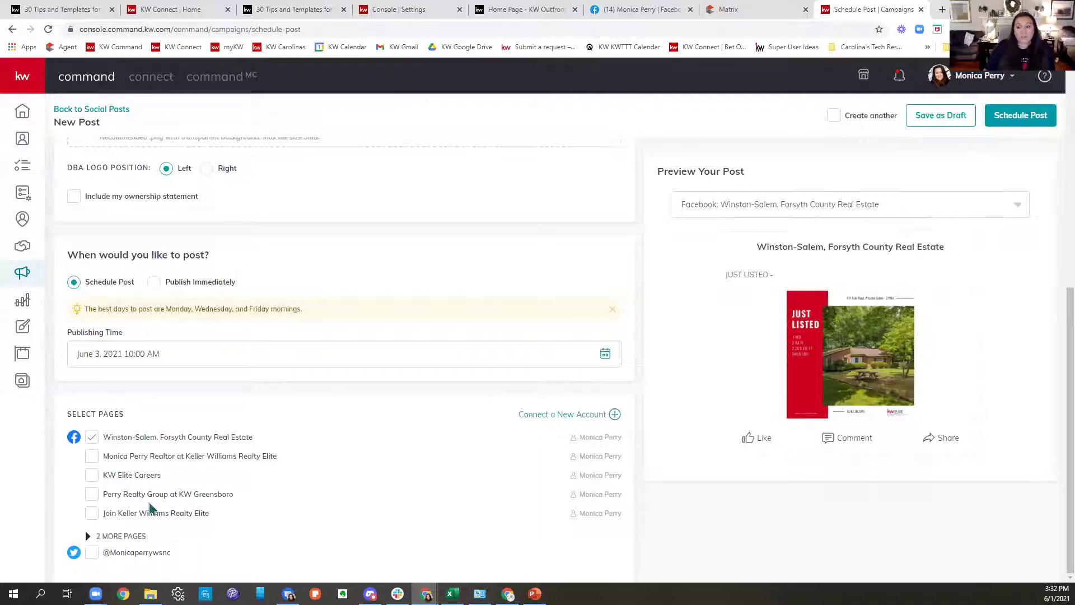
{"action": "left_click", "coordinate": [1028, 119]}
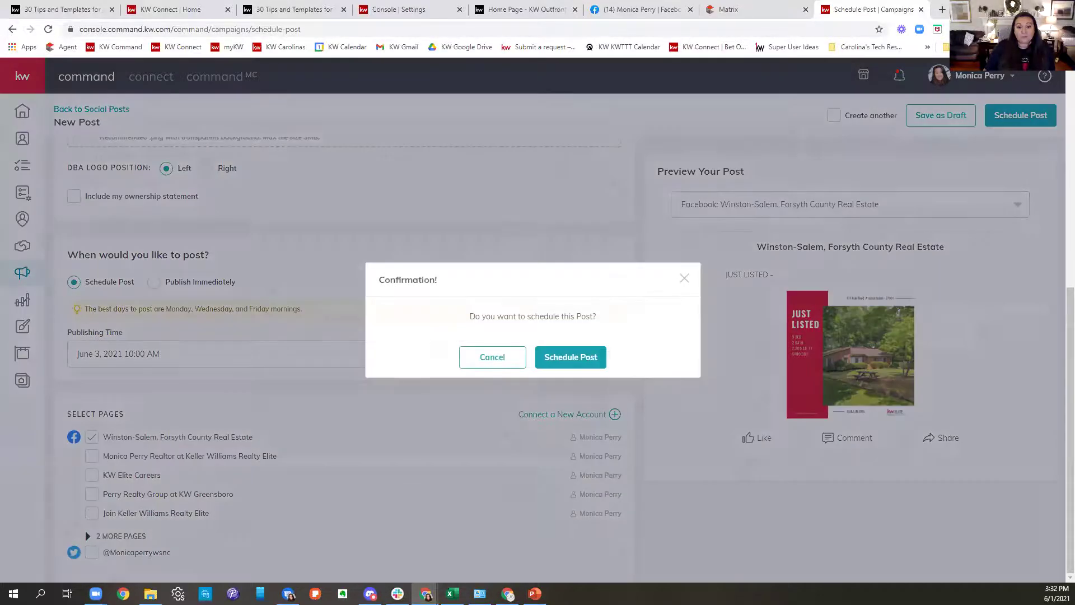
{"action": "left_click", "coordinate": [571, 358]}
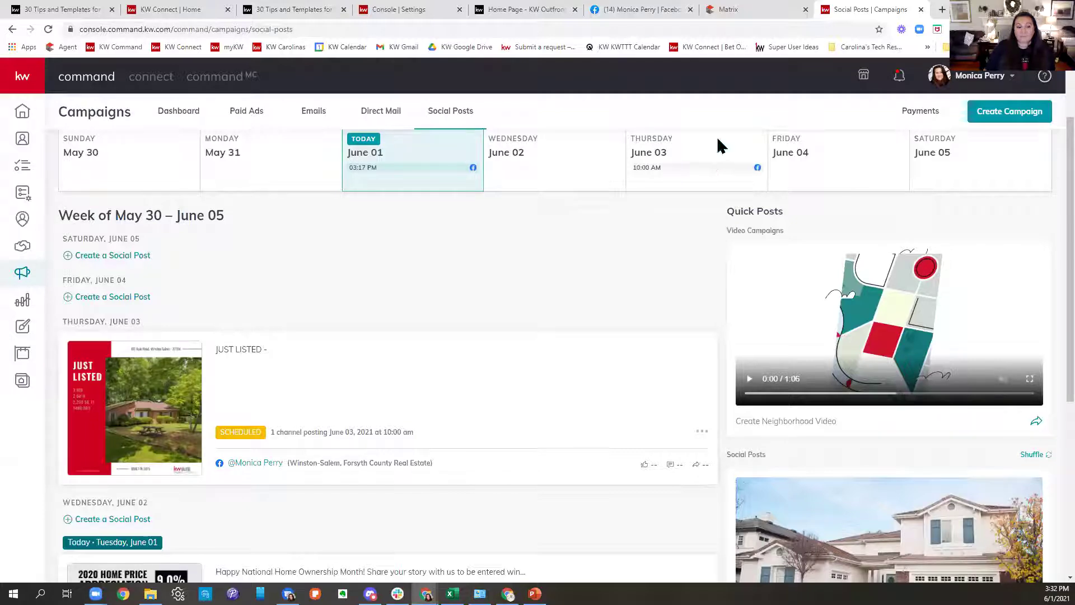
Return to the June content calendar article at its June 3 recent-listings idea.
{"action": "left_click", "coordinate": [293, 10]}
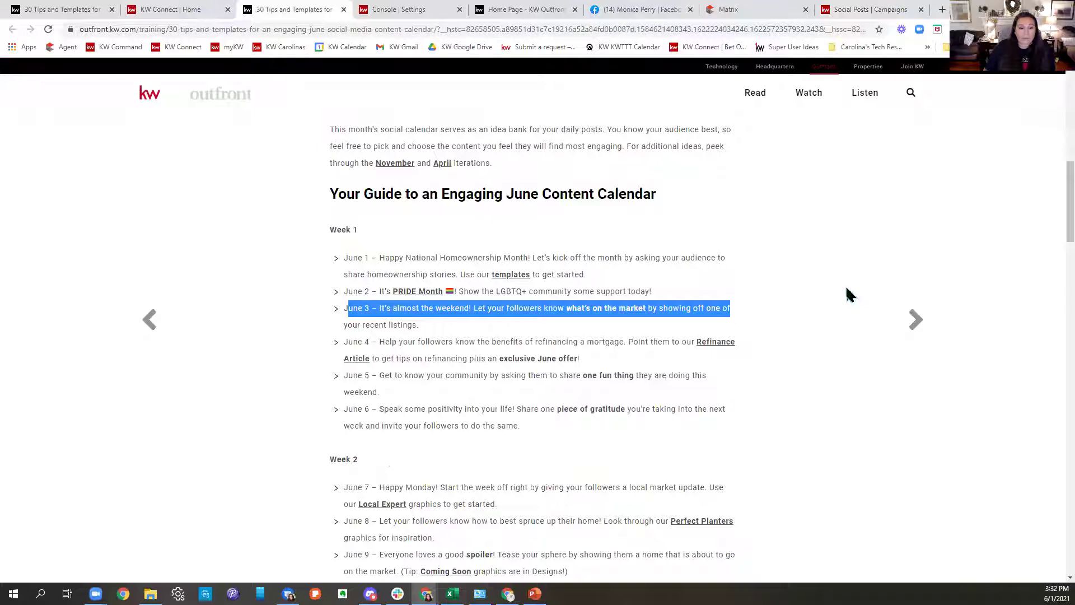
Scroll down and highlight the June 4 calendar idea while reading it.
{"action": "scroll", "coordinate": [848, 294], "scroll_direction": "down", "scroll_amount": 1}
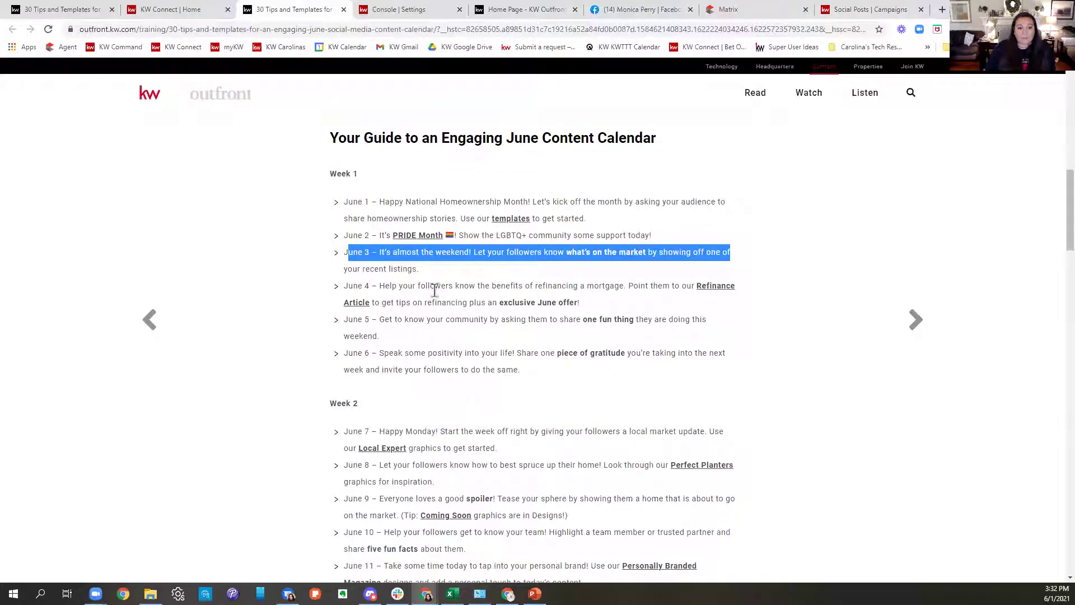
{"action": "left_click_drag", "start_coordinate": [385, 286], "coordinate": [683, 305]}
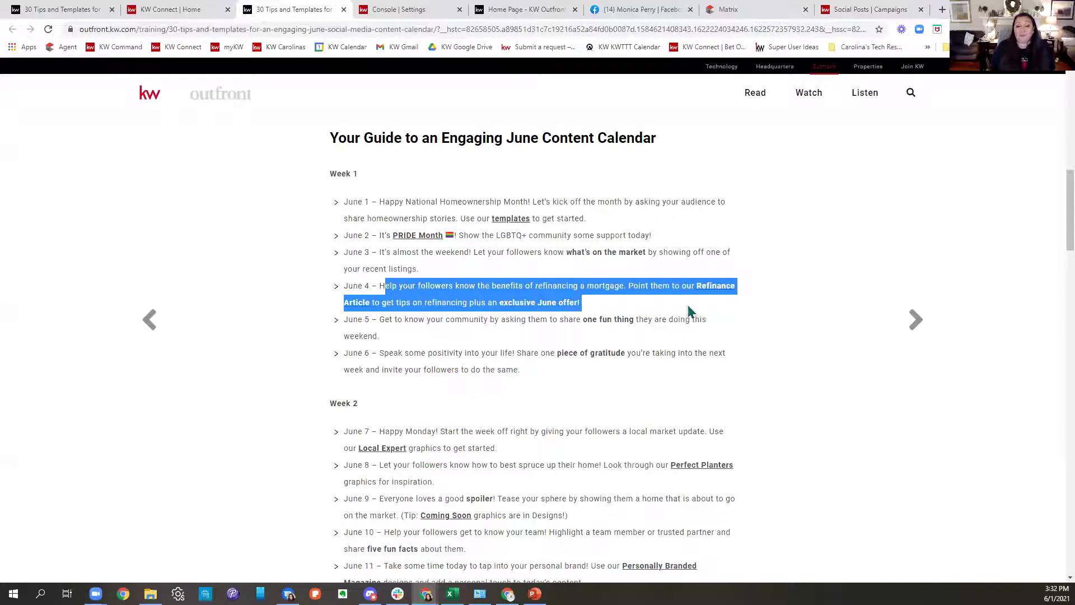
{"action": "triple_click", "coordinate": [428, 305]}
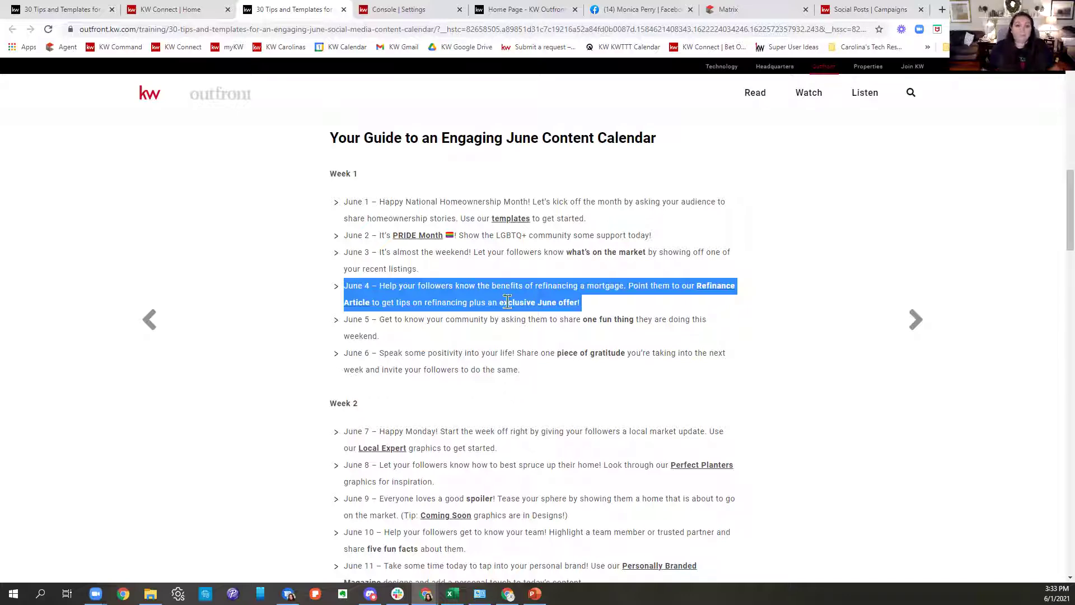
{"action": "left_click", "coordinate": [397, 328]}
Highlight the June 5, June 6 and June 7 ideas, then move to the Facebook profile.
{"action": "left_click_drag", "start_coordinate": [349, 323], "coordinate": [730, 337]}
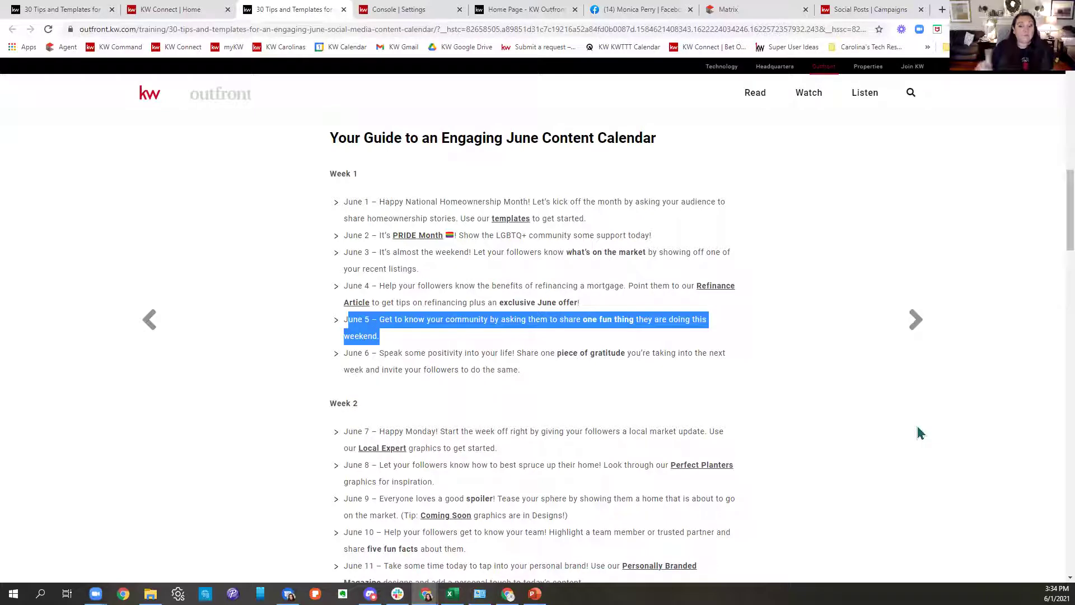
{"action": "scroll", "coordinate": [919, 432], "scroll_direction": "down", "scroll_amount": 2}
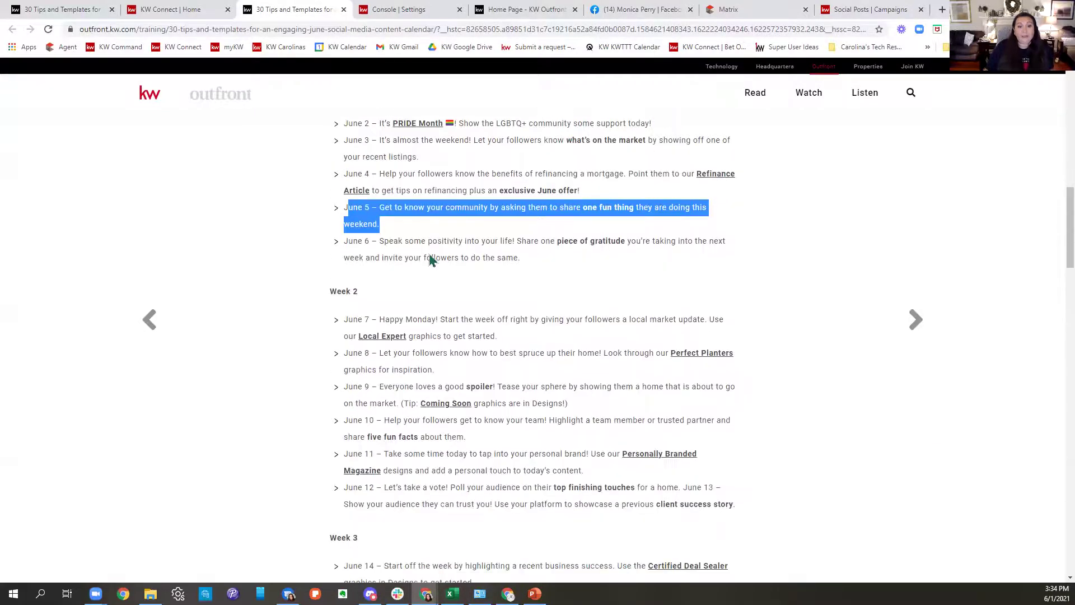
{"action": "left_click_drag", "start_coordinate": [348, 240], "coordinate": [680, 269]}
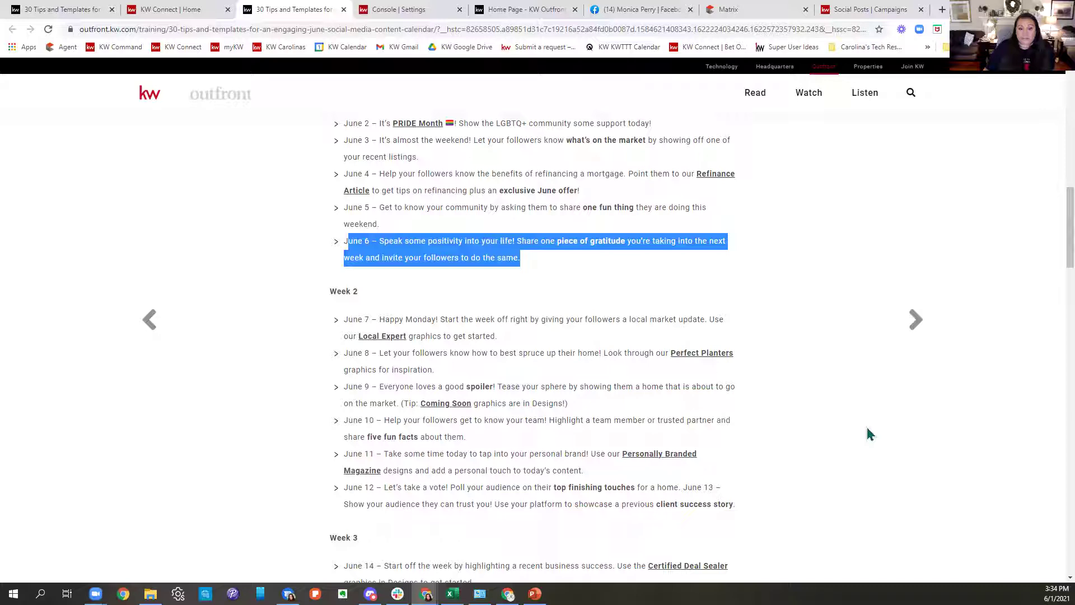
{"action": "left_click_drag", "start_coordinate": [344, 321], "coordinate": [688, 348]}
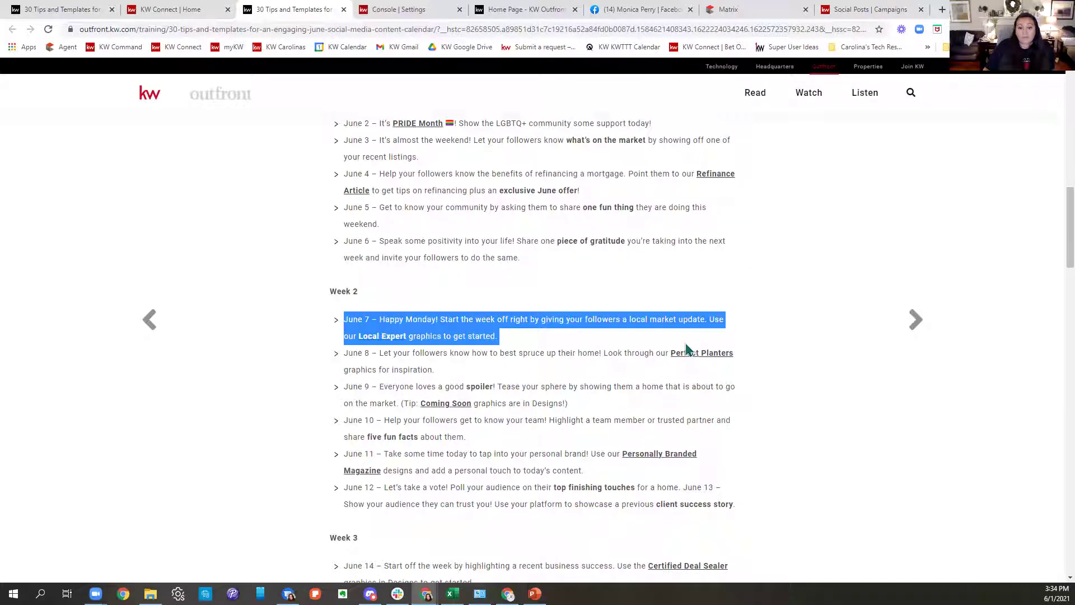
{"action": "left_click", "coordinate": [644, 9]}
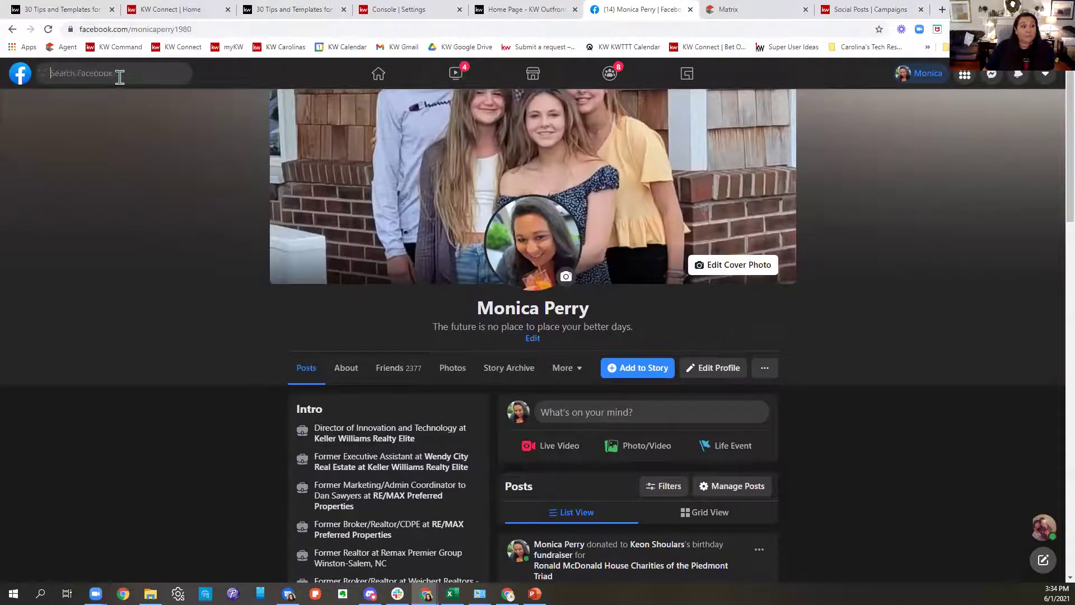
Search Facebook for 'private', open the Private Keller Williams Winston Salem group, then close it.
{"action": "left_click", "coordinate": [118, 74]}
{"action": "type", "text": "private"}
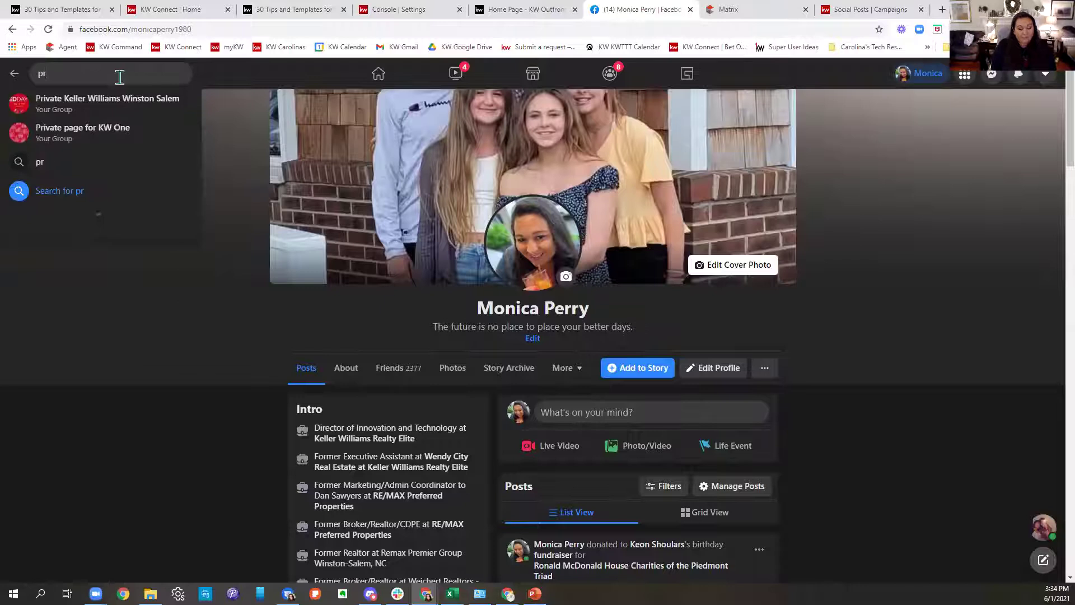
{"action": "left_click", "coordinate": [134, 107]}
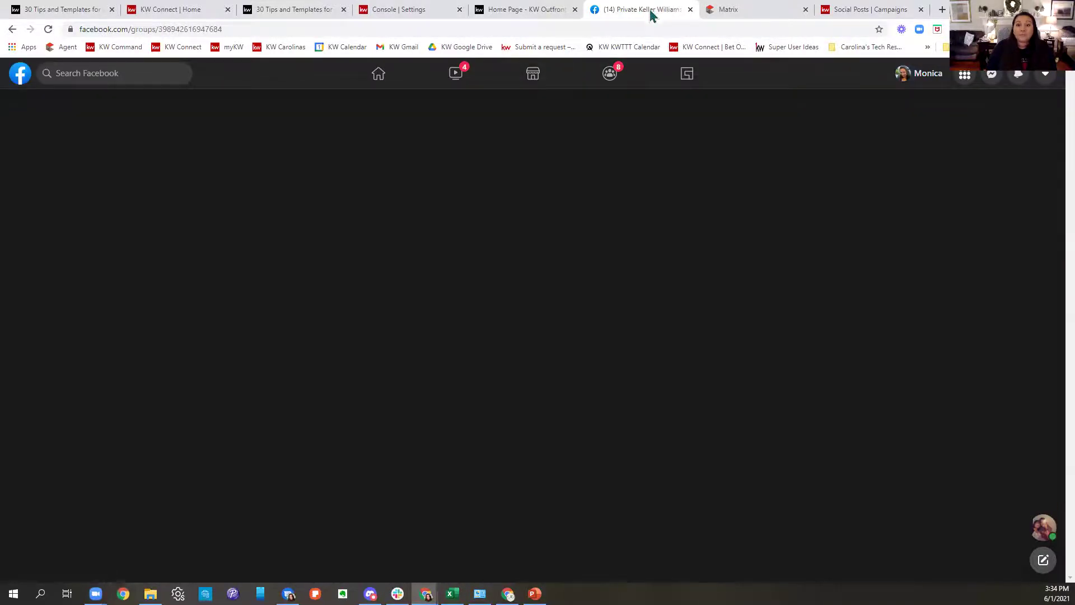
{"action": "key", "text": "ctrl+w"}
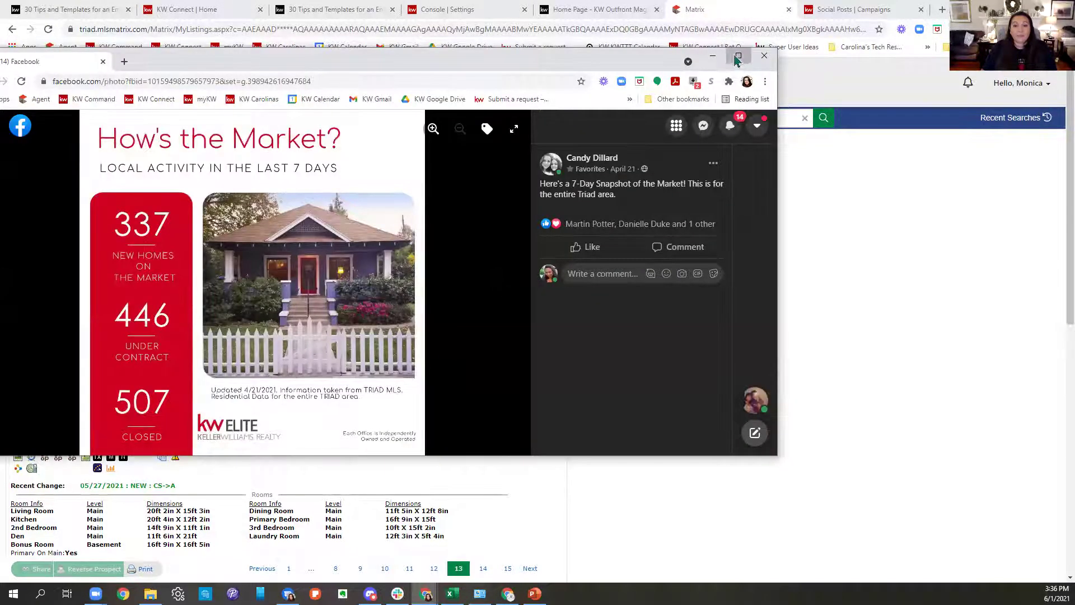
View the How's the Market snapshot photo full screen, check its save options, and close it.
{"action": "left_click", "coordinate": [737, 54]}
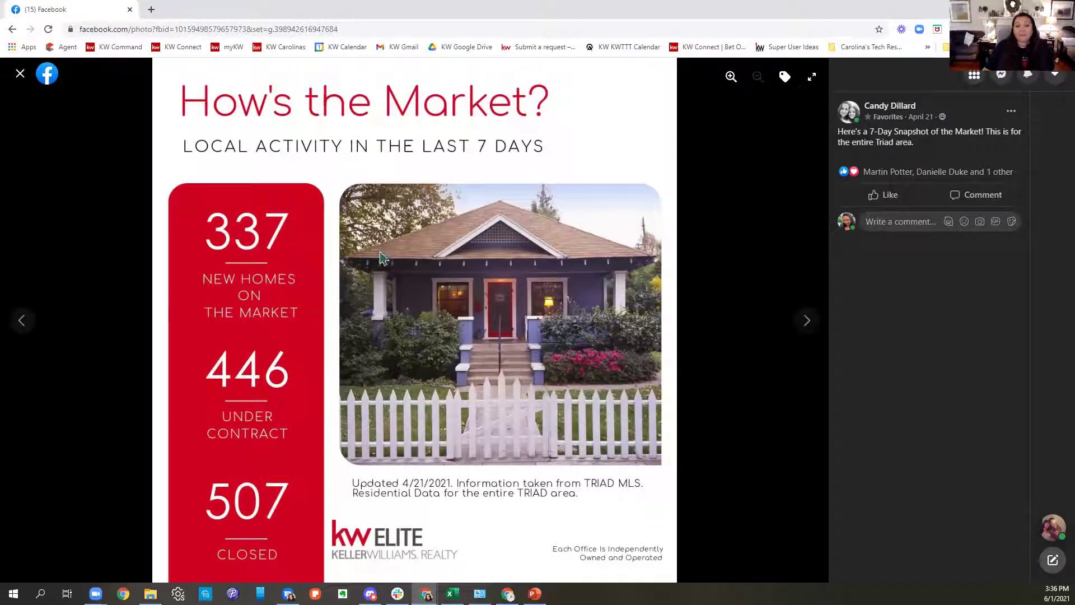
{"action": "right_click", "coordinate": [402, 240]}
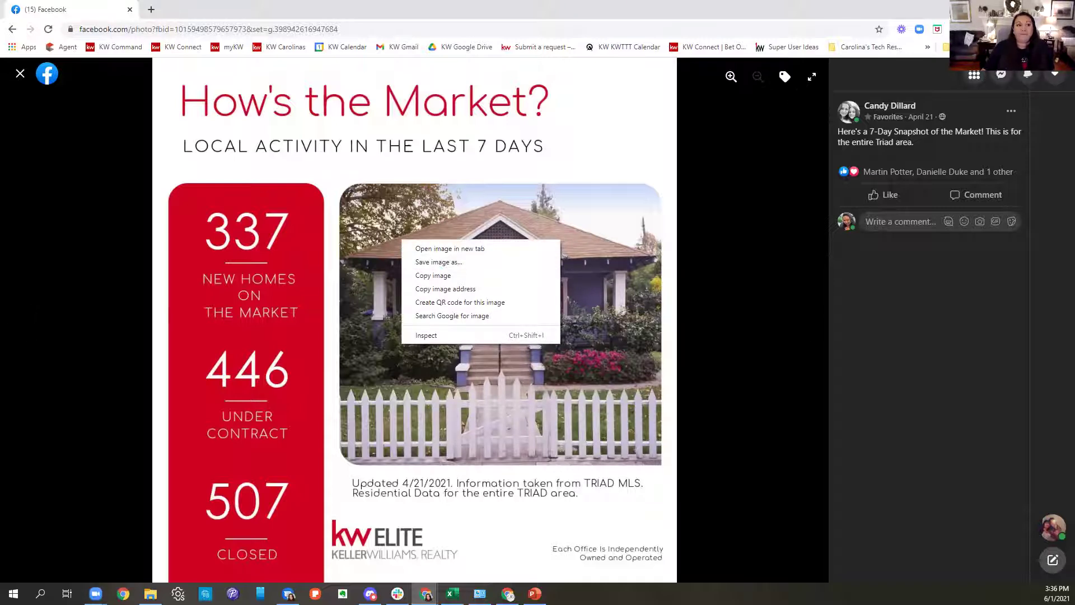
{"action": "left_click", "coordinate": [1011, 8]}
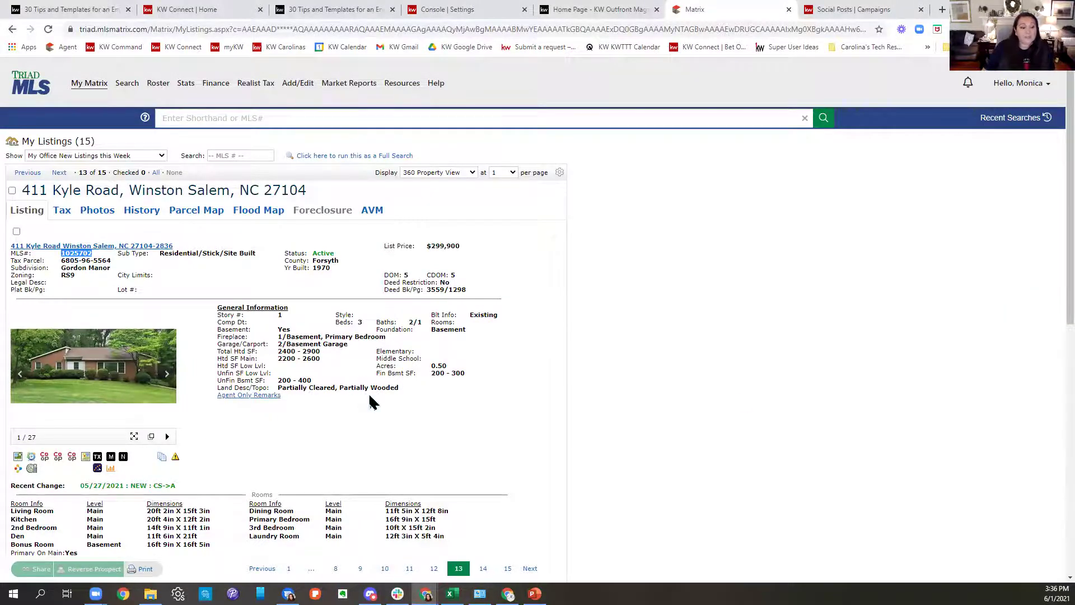
{"action": "scroll", "coordinate": [380, 398], "scroll_direction": "down", "scroll_amount": 5}
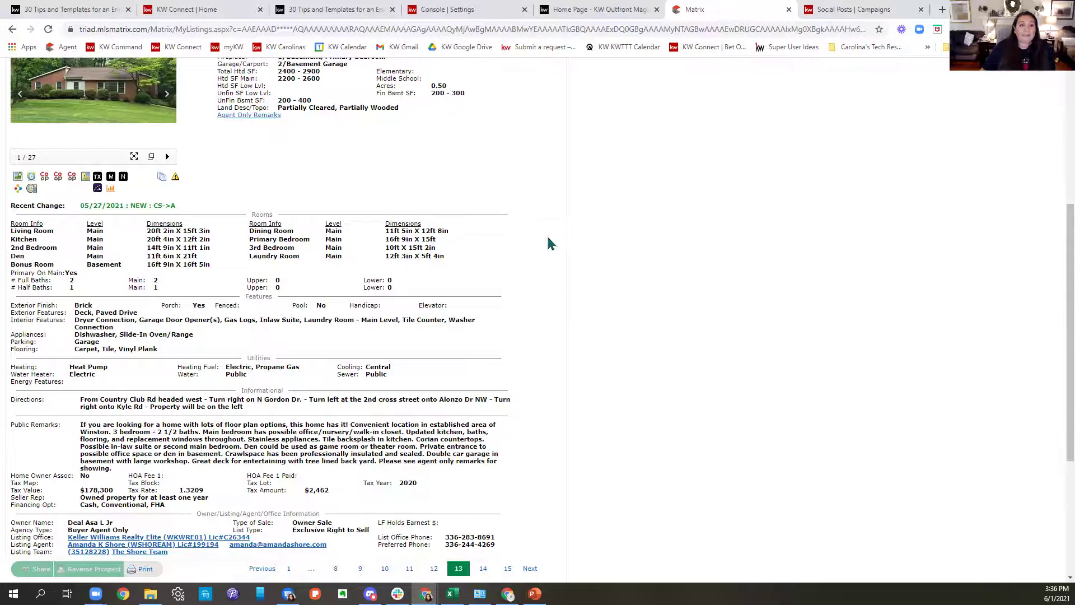
{"action": "scroll", "coordinate": [548, 245], "scroll_direction": "up", "scroll_amount": 5}
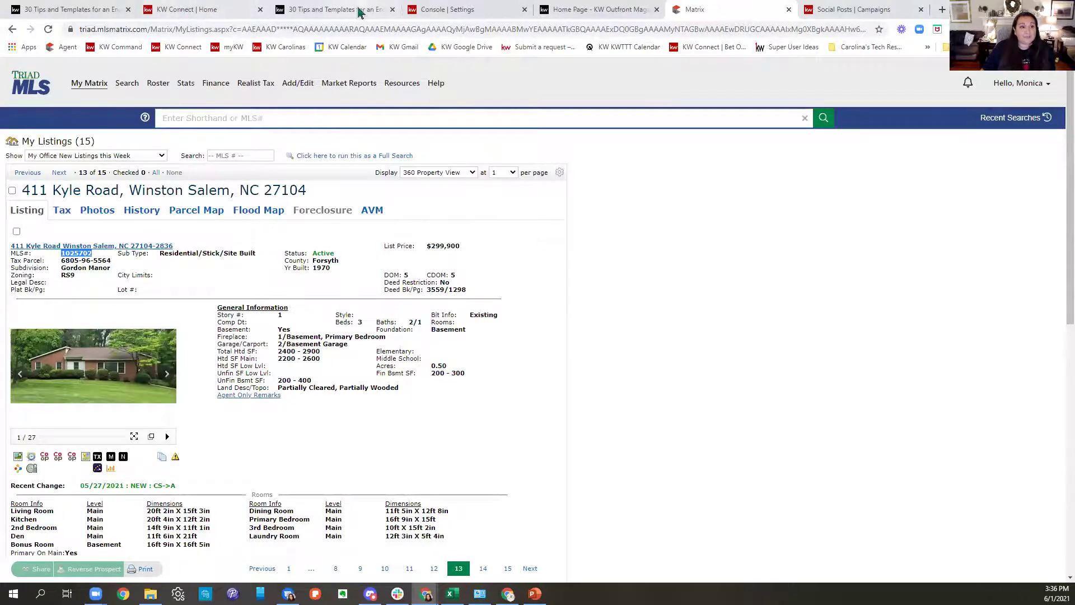
{"action": "left_click", "coordinate": [350, 9]}
{"action": "scroll", "coordinate": [620, 381], "scroll_direction": "down", "scroll_amount": 2}
Highlight the June 8 through June 11 ideas, then follow the Personally Branded Magazine link.
{"action": "left_click", "coordinate": [532, 322]}
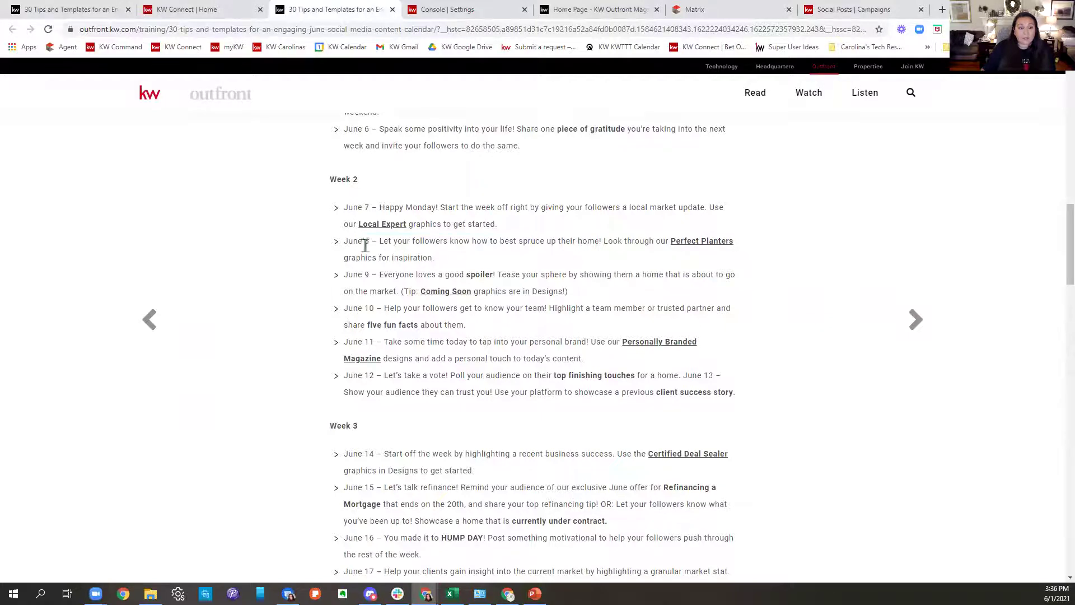
{"action": "left_click_drag", "start_coordinate": [346, 242], "coordinate": [750, 262]}
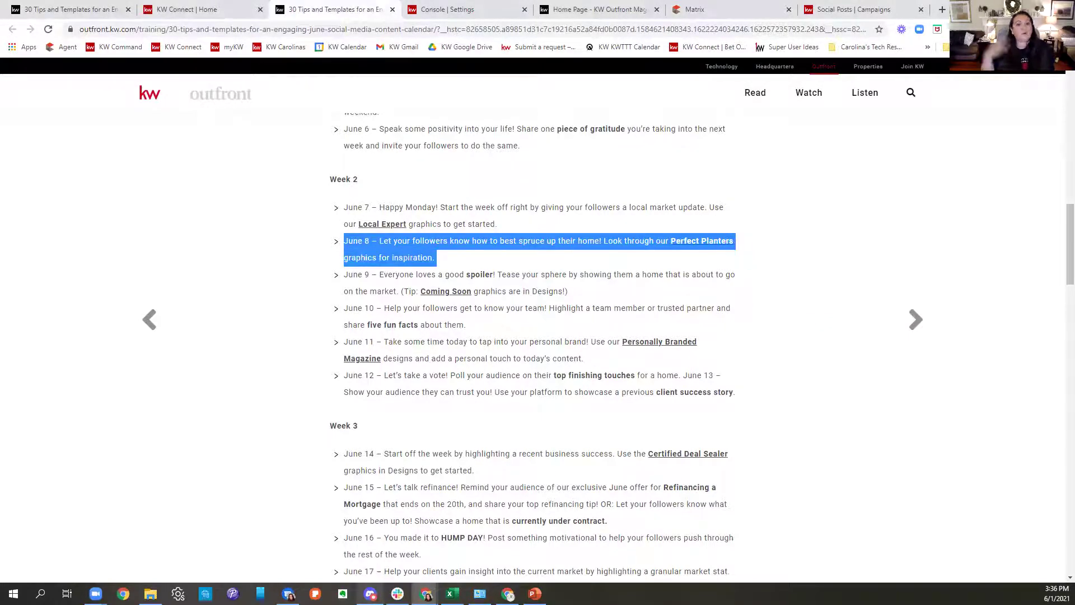
{"action": "mouse_move", "coordinate": [370, 593]}
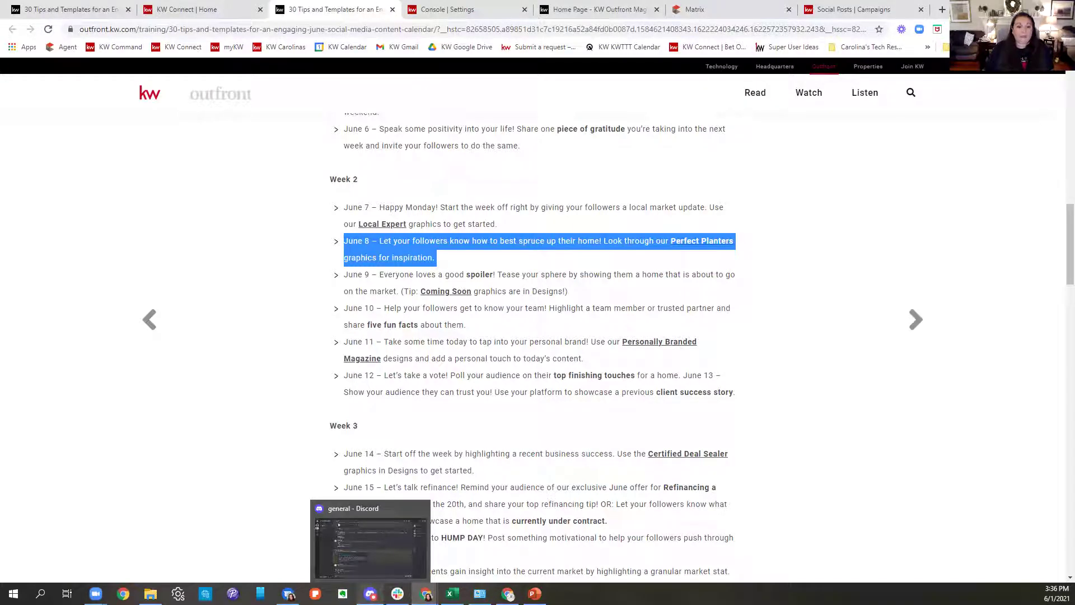
{"action": "left_click_drag", "start_coordinate": [649, 295], "coordinate": [346, 277]}
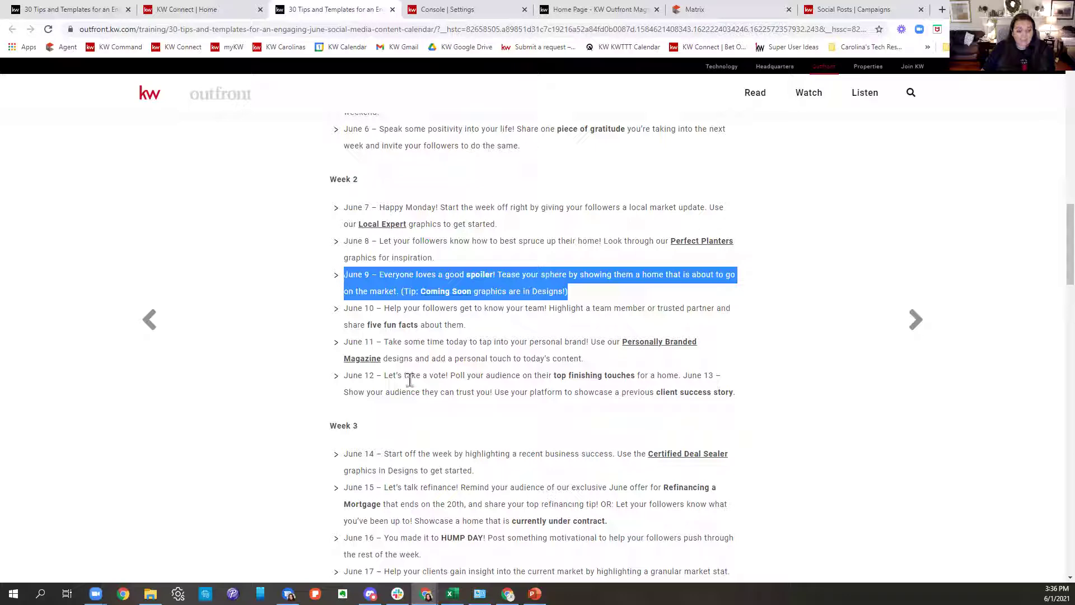
{"action": "left_click", "coordinate": [405, 312]}
{"action": "left_click_drag", "start_coordinate": [395, 312], "coordinate": [632, 335]}
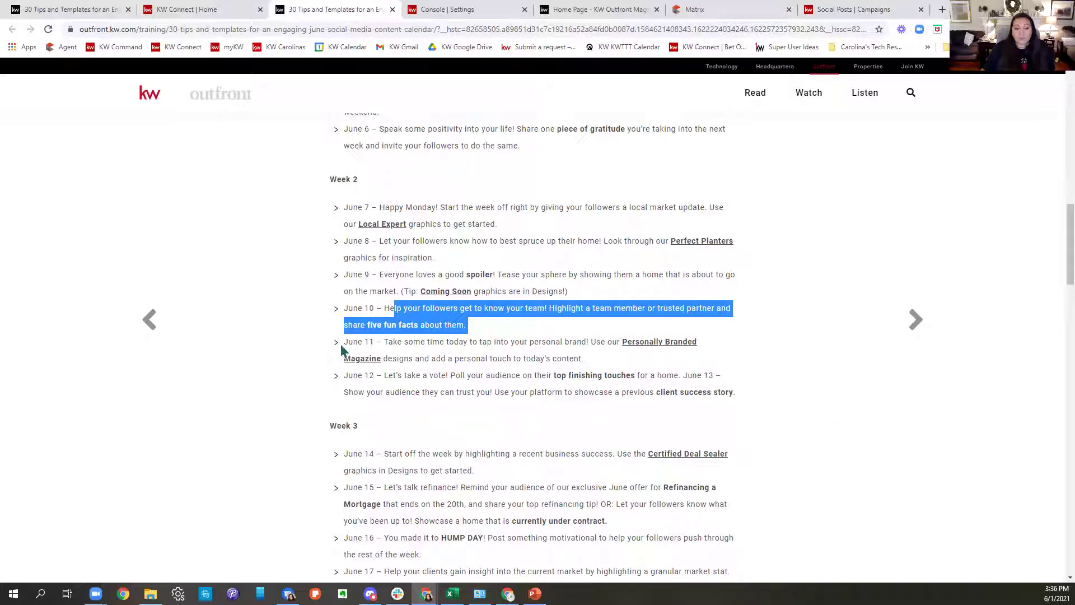
{"action": "left_click_drag", "start_coordinate": [345, 343], "coordinate": [700, 364]}
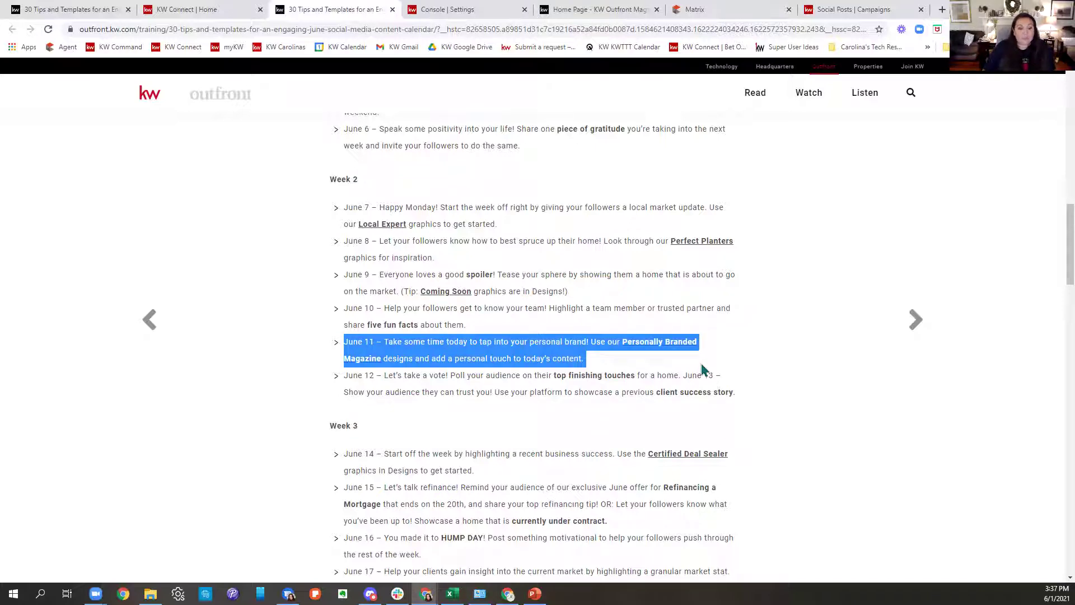
{"action": "scroll", "coordinate": [704, 370], "scroll_direction": "down", "scroll_amount": 1}
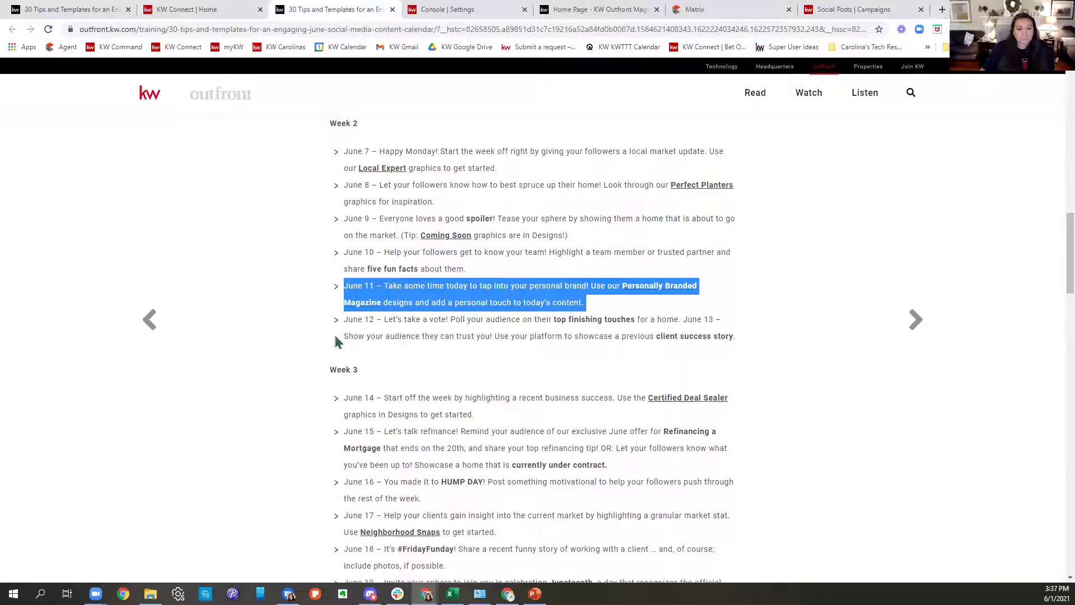
{"action": "left_click", "coordinate": [363, 308]}
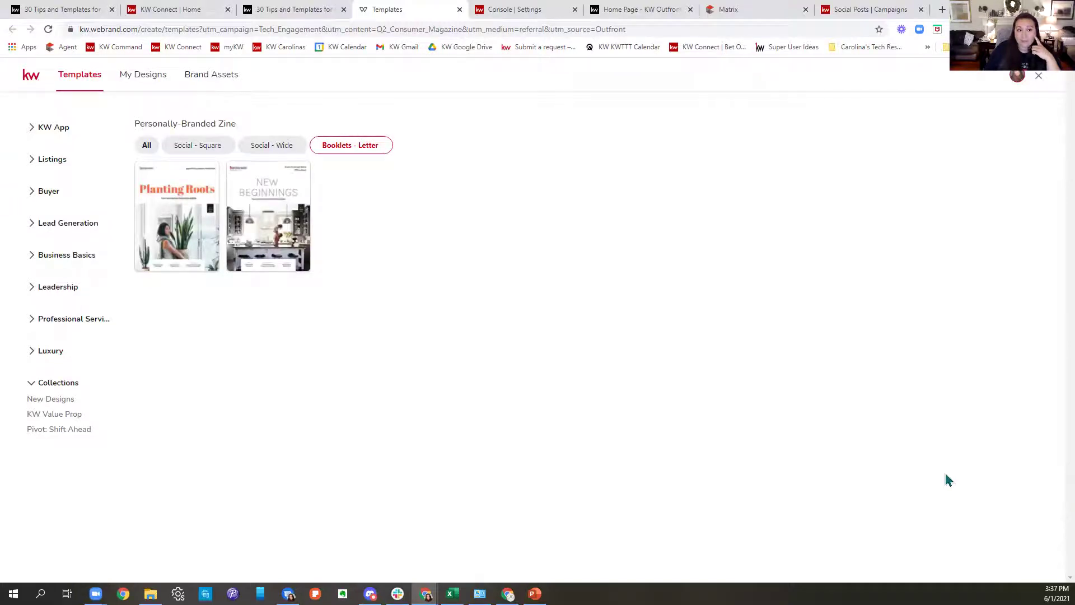
Filter the zine templates by Social - Square, then by Social - Wide.
{"action": "mouse_move", "coordinate": [174, 247]}
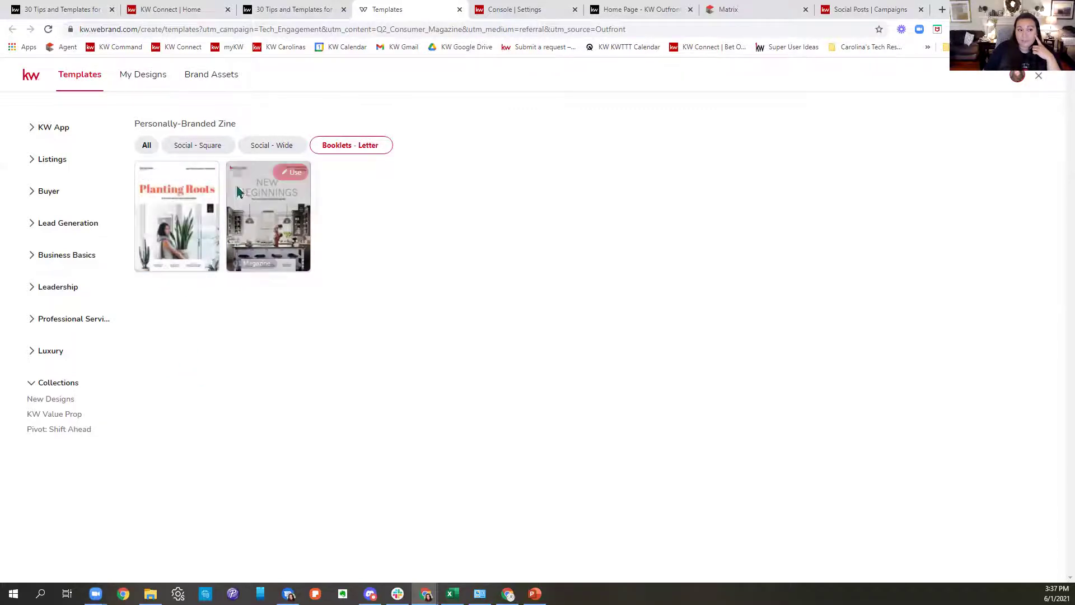
{"action": "left_click", "coordinate": [211, 150]}
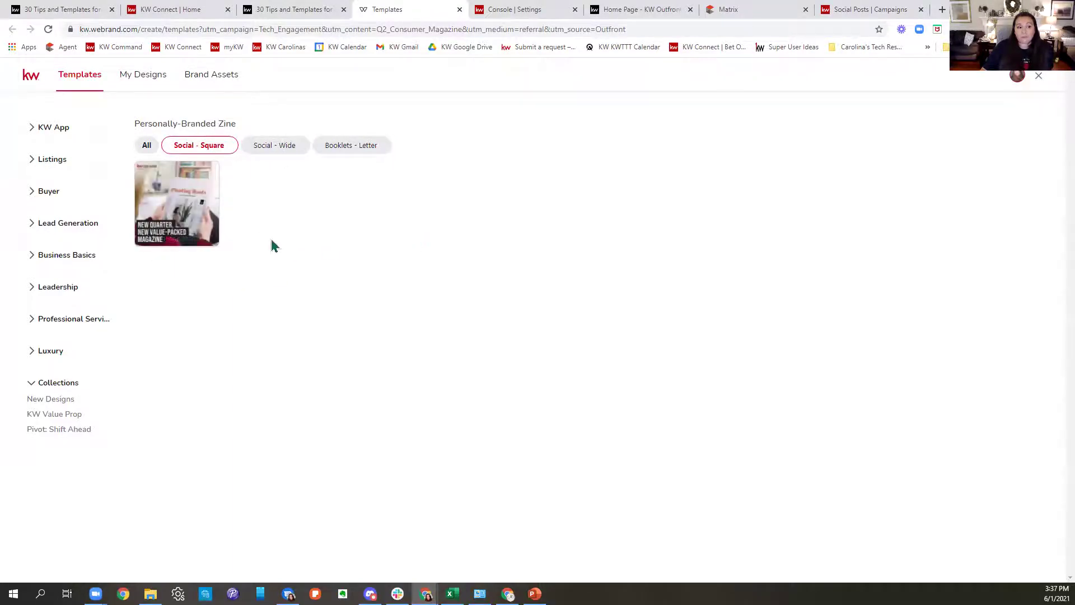
{"action": "left_click", "coordinate": [280, 147]}
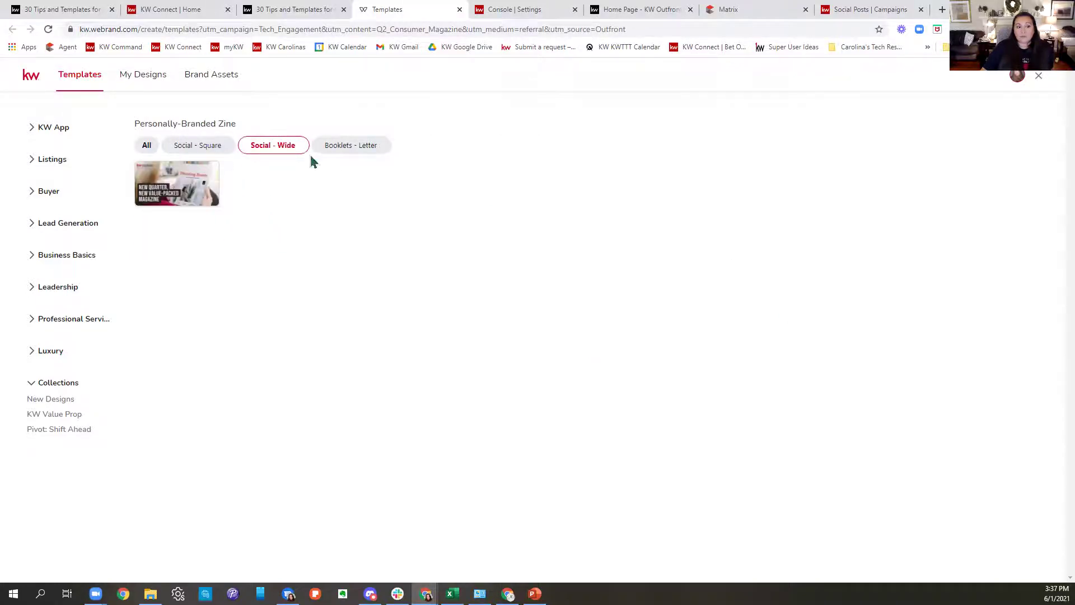
Find the Planting Roots design in My Designs and open it in the editor.
{"action": "left_click", "coordinate": [138, 78]}
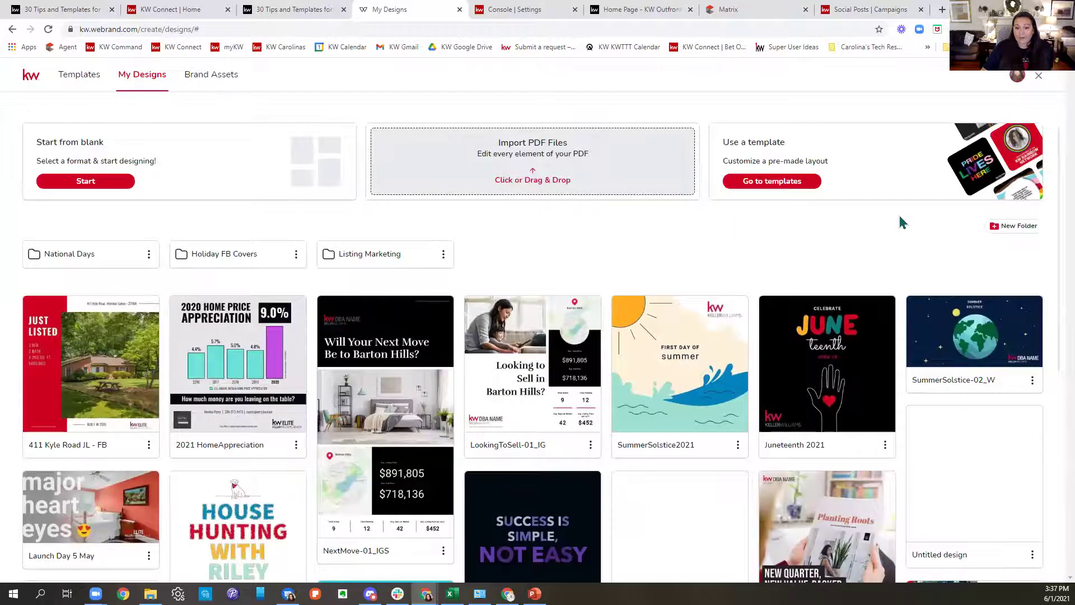
{"action": "scroll", "coordinate": [900, 219], "scroll_direction": "down", "scroll_amount": 3}
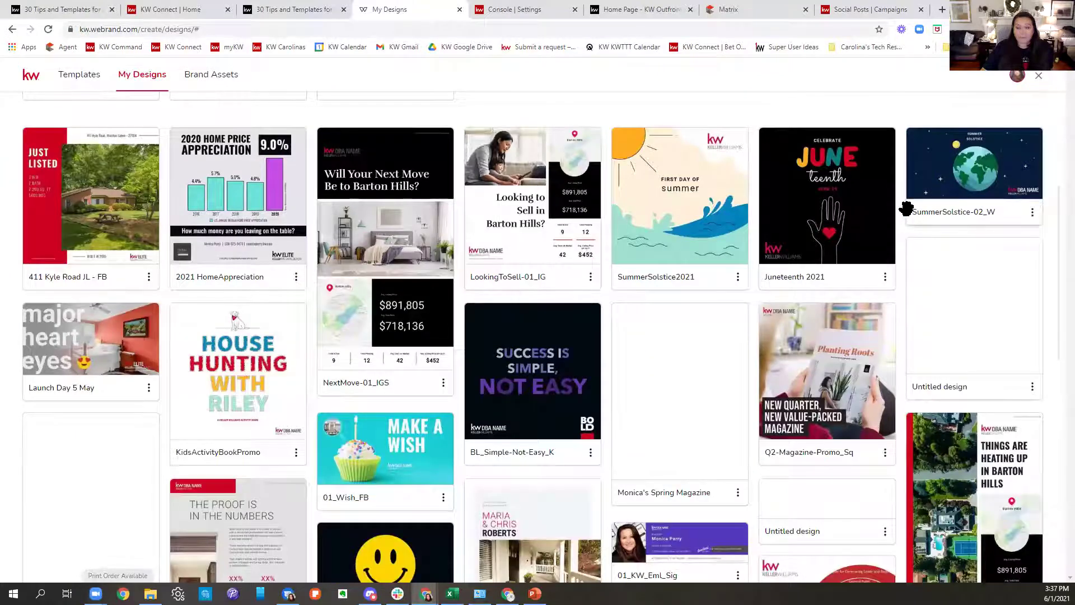
{"action": "scroll", "coordinate": [906, 209], "scroll_direction": "down", "scroll_amount": 7}
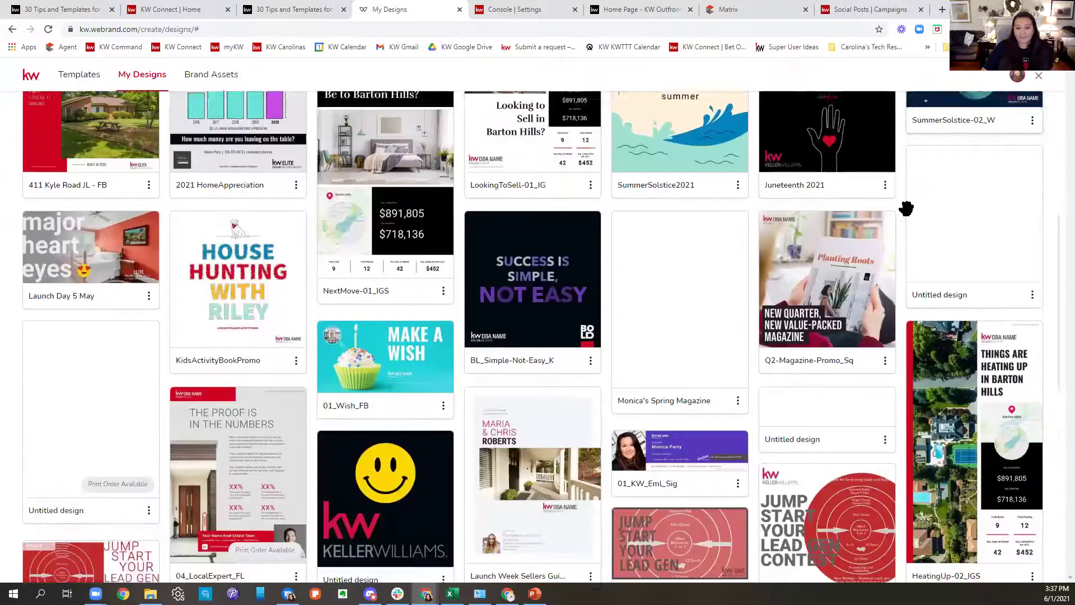
{"action": "scroll", "coordinate": [906, 207], "scroll_direction": "down", "scroll_amount": 3}
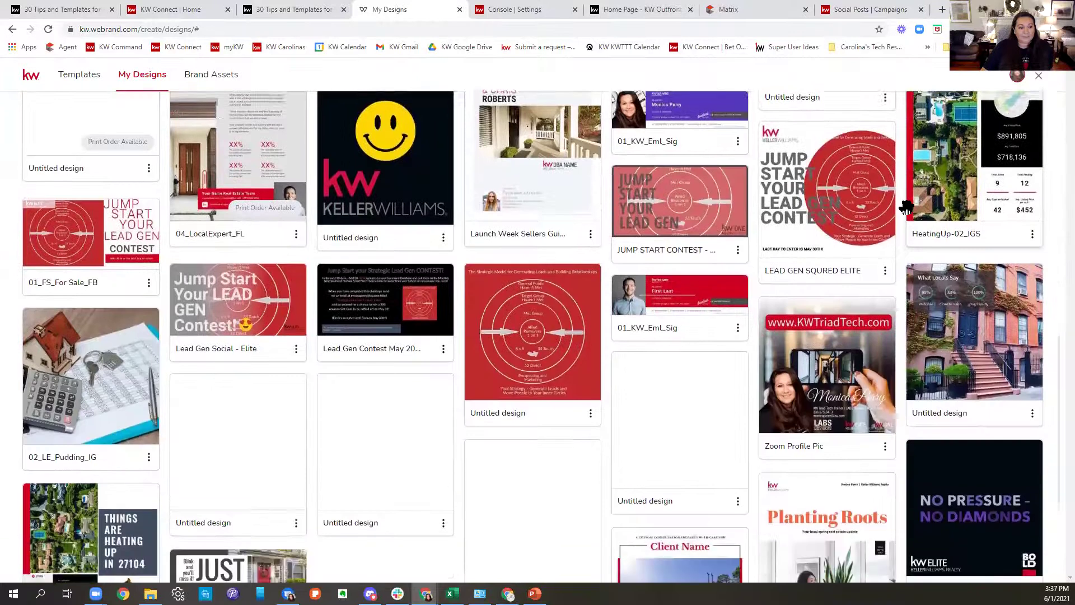
{"action": "scroll", "coordinate": [906, 207], "scroll_direction": "down", "scroll_amount": 1}
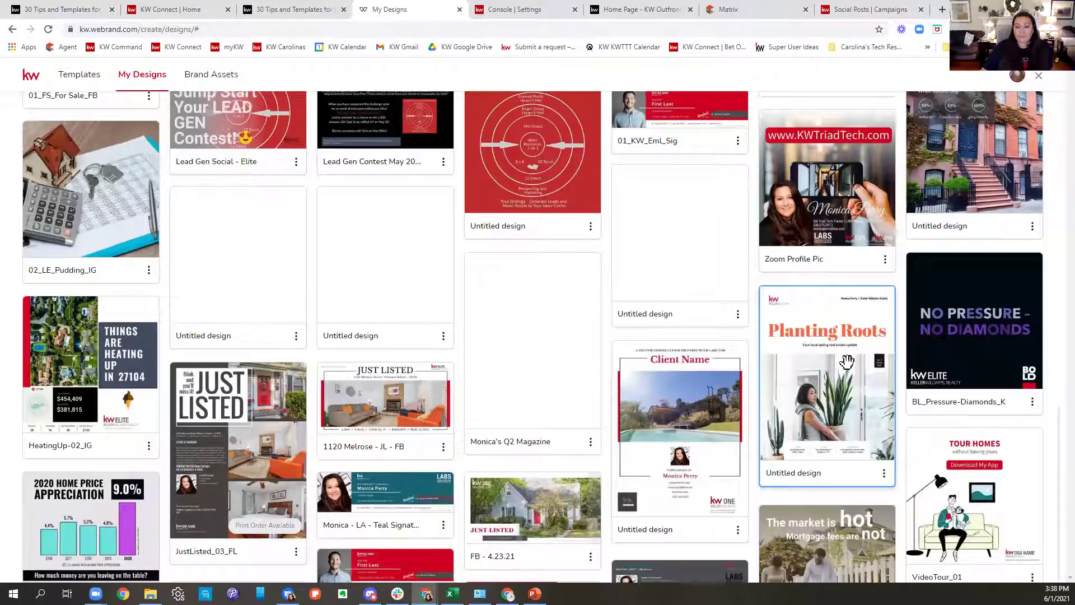
{"action": "left_click", "coordinate": [847, 362]}
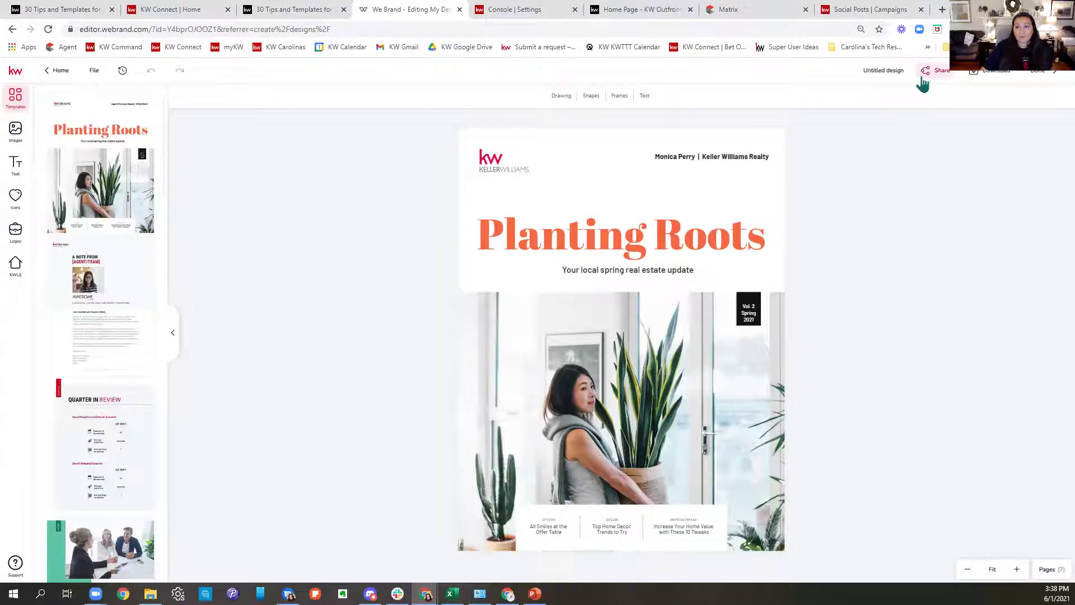
Select the Planting Roots project link under Share > The Project, then open a new tab.
{"action": "left_click", "coordinate": [922, 78]}
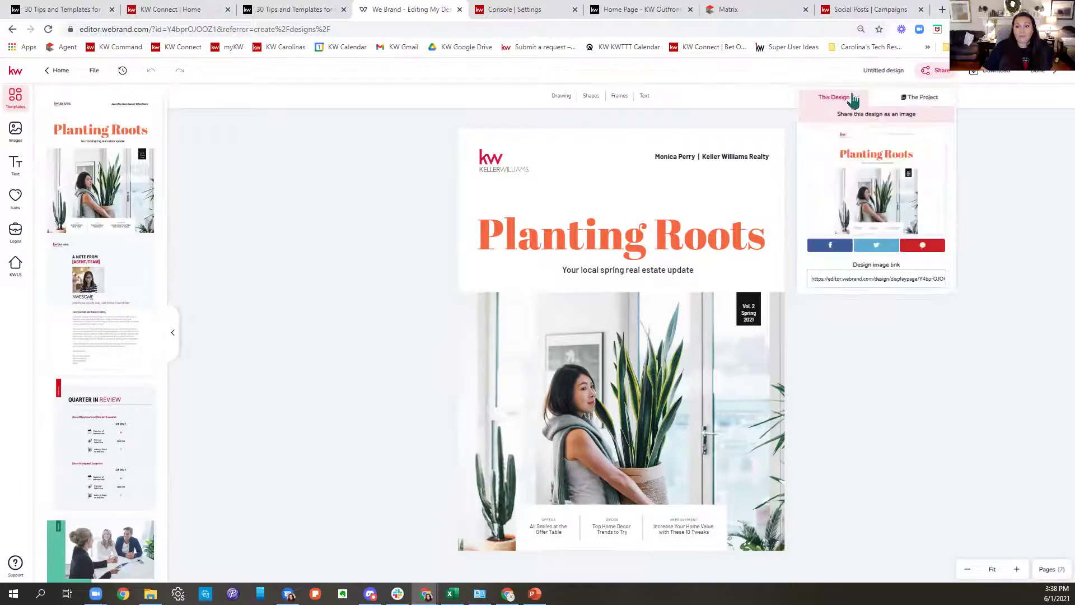
{"action": "left_click", "coordinate": [834, 100]}
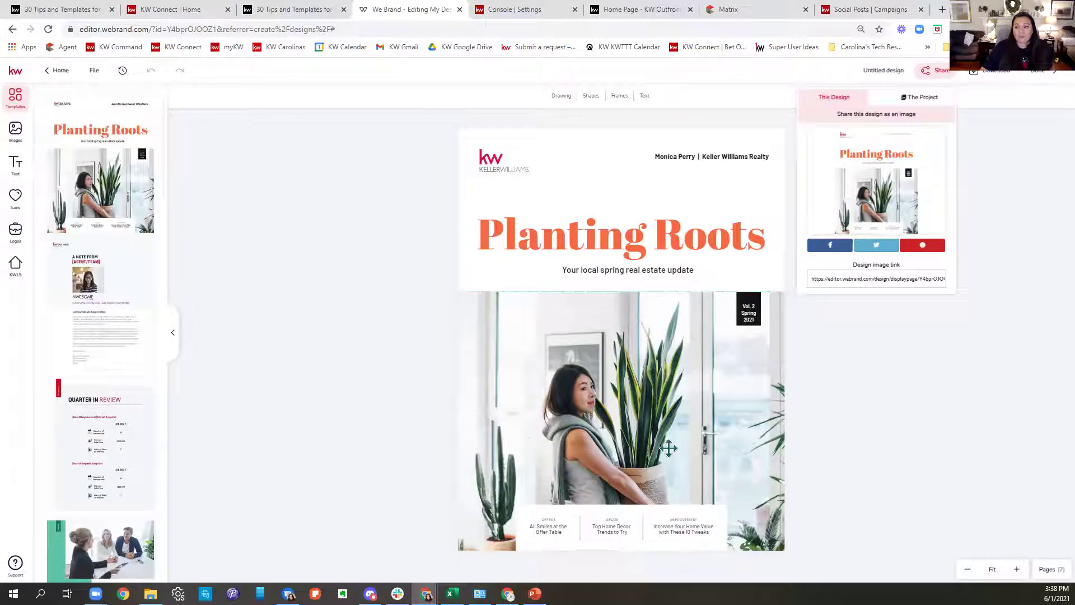
{"action": "left_click", "coordinate": [923, 99]}
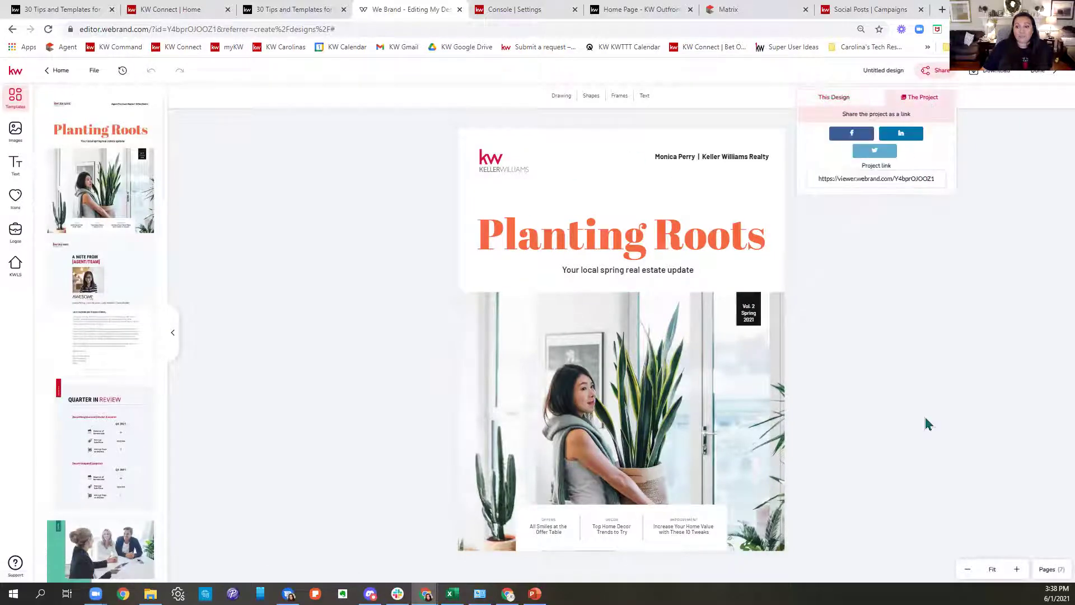
{"action": "left_click_drag", "start_coordinate": [816, 178], "coordinate": [980, 176]}
{"action": "key", "text": "ctrl+c"}
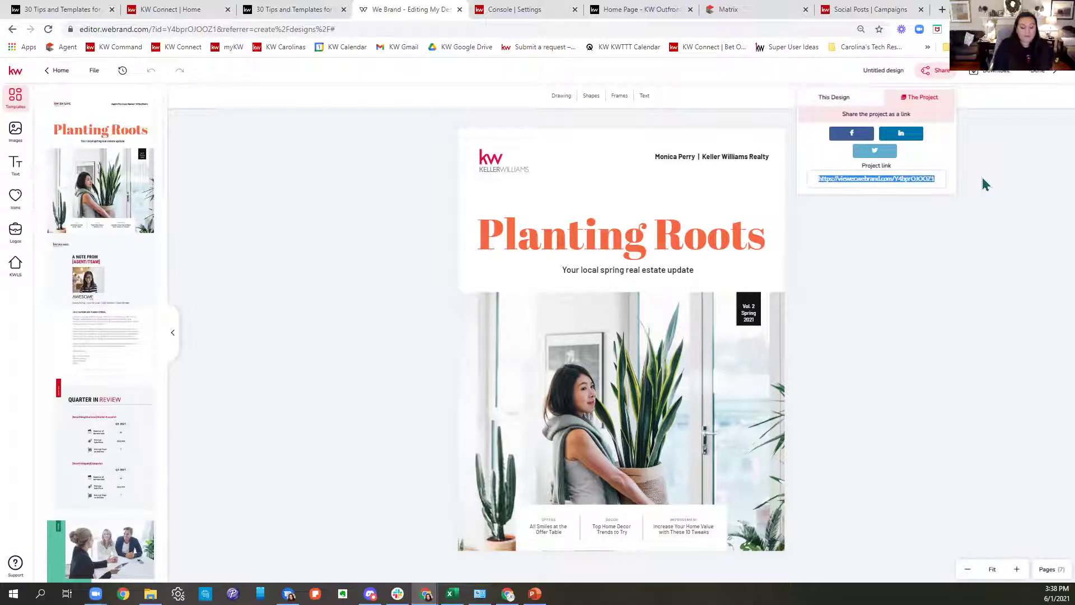
{"action": "left_click", "coordinate": [943, 9]}
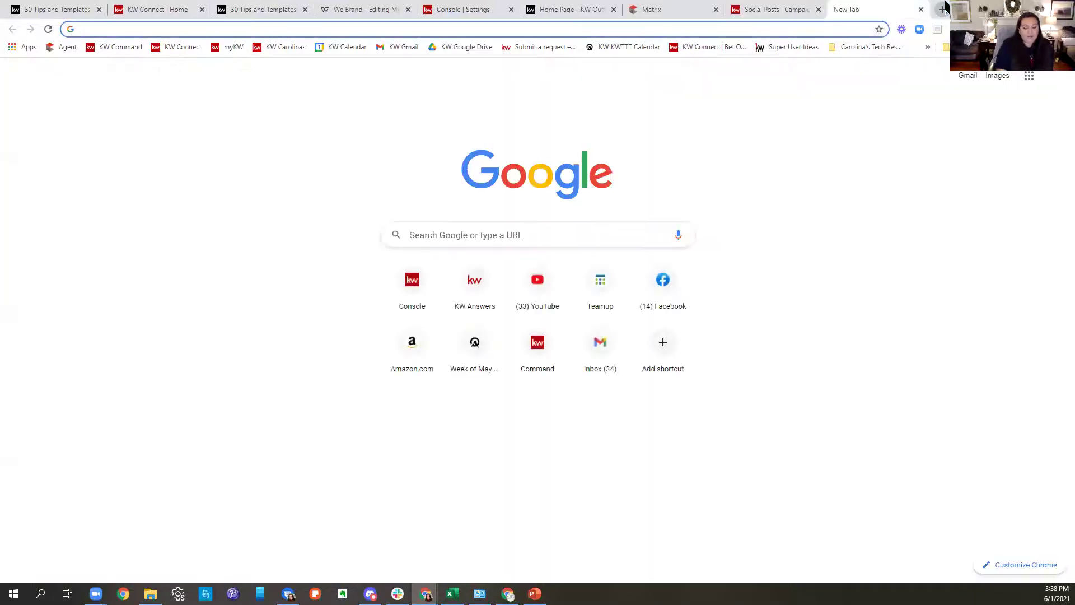
Load the pasted project link and page forward to the Success Stories page.
{"action": "key", "text": "ctrl+v"}
{"action": "key", "text": "Return"}
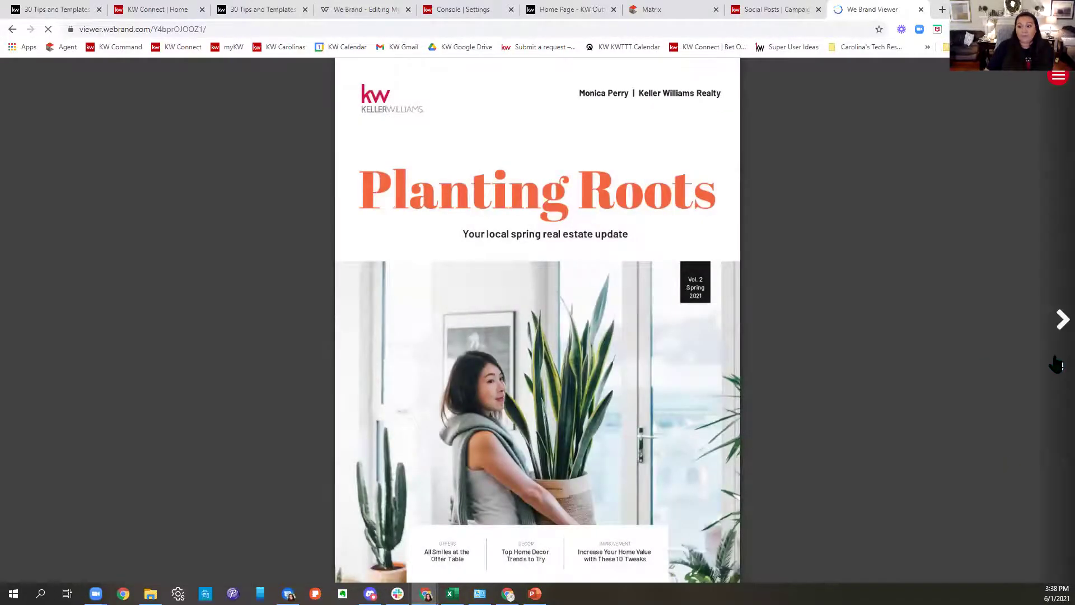
{"action": "left_click", "coordinate": [1060, 320]}
{"action": "left_click", "coordinate": [1058, 323]}
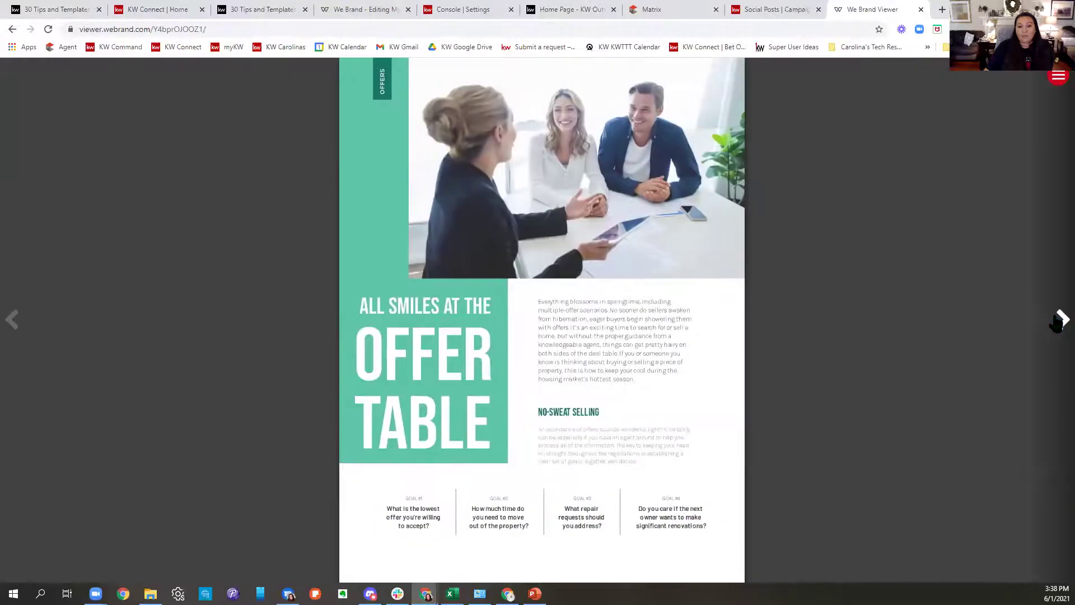
{"action": "left_click", "coordinate": [1057, 323]}
{"action": "left_click", "coordinate": [1057, 323]}
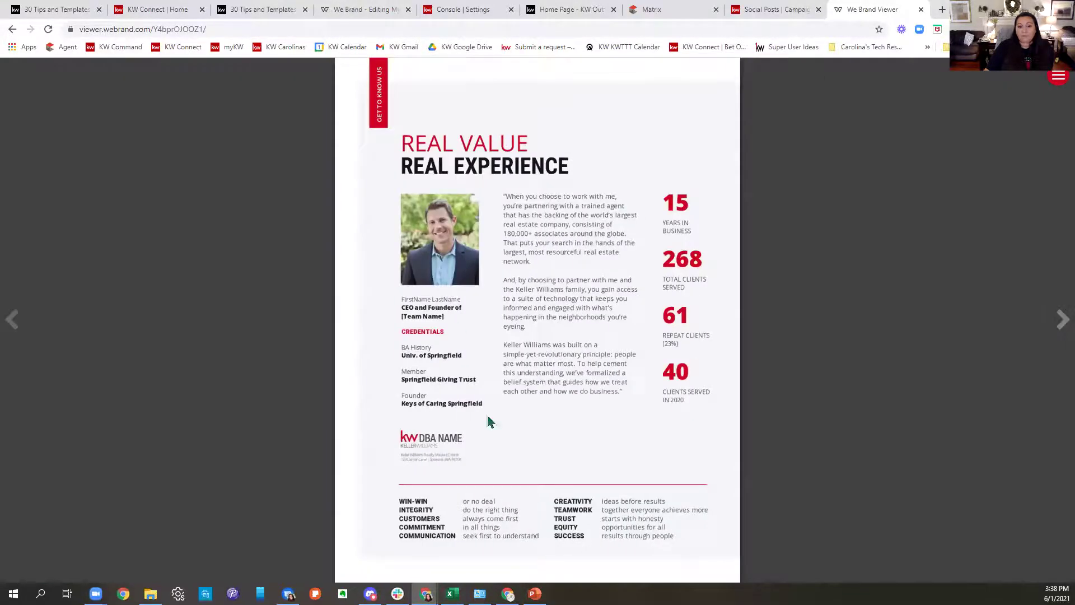
{"action": "left_click", "coordinate": [1050, 321]}
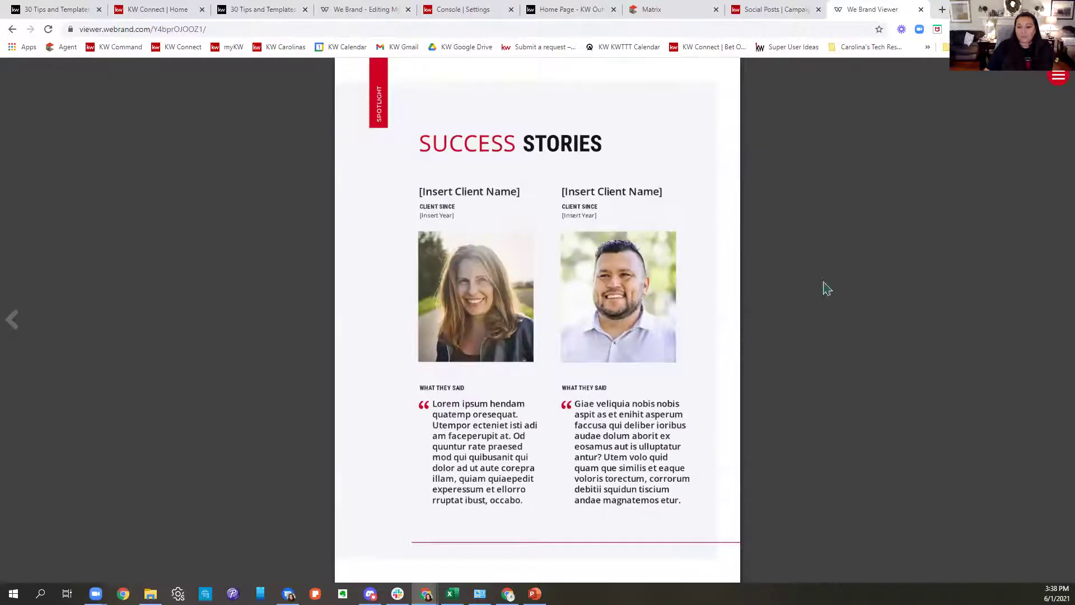
Page back through the magazine to its cover.
{"action": "left_click", "coordinate": [12, 321]}
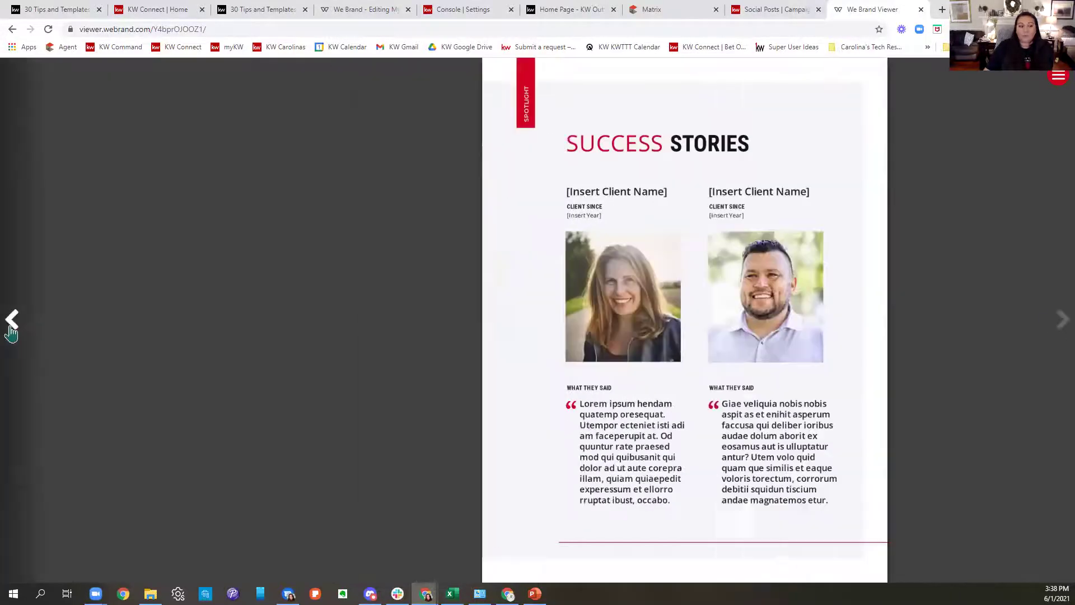
{"action": "left_click", "coordinate": [12, 321]}
{"action": "left_click", "coordinate": [12, 320]}
{"action": "left_click", "coordinate": [12, 320]}
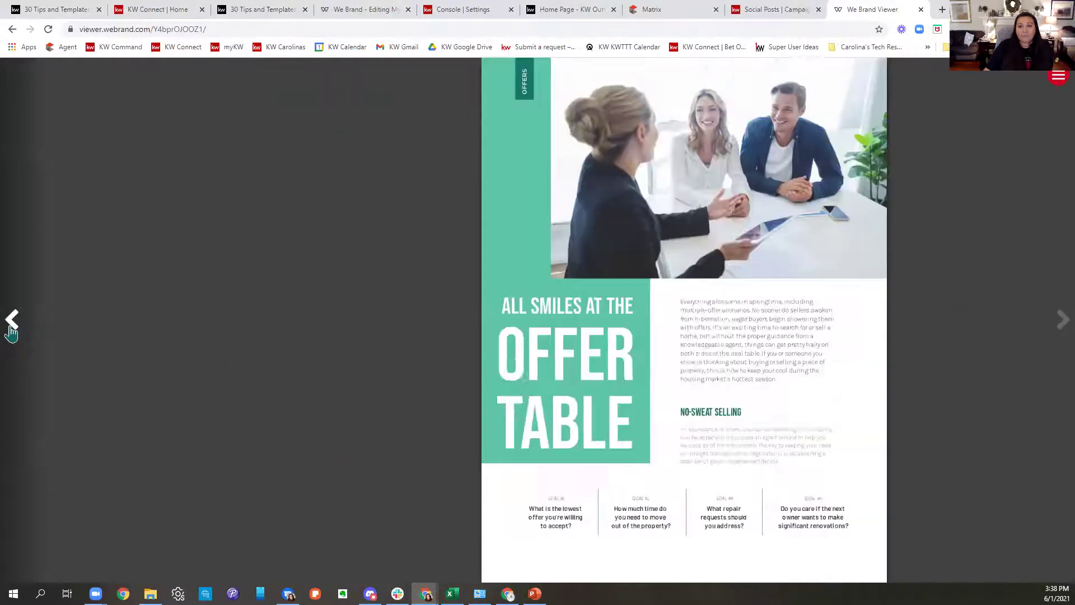
{"action": "left_click", "coordinate": [12, 321]}
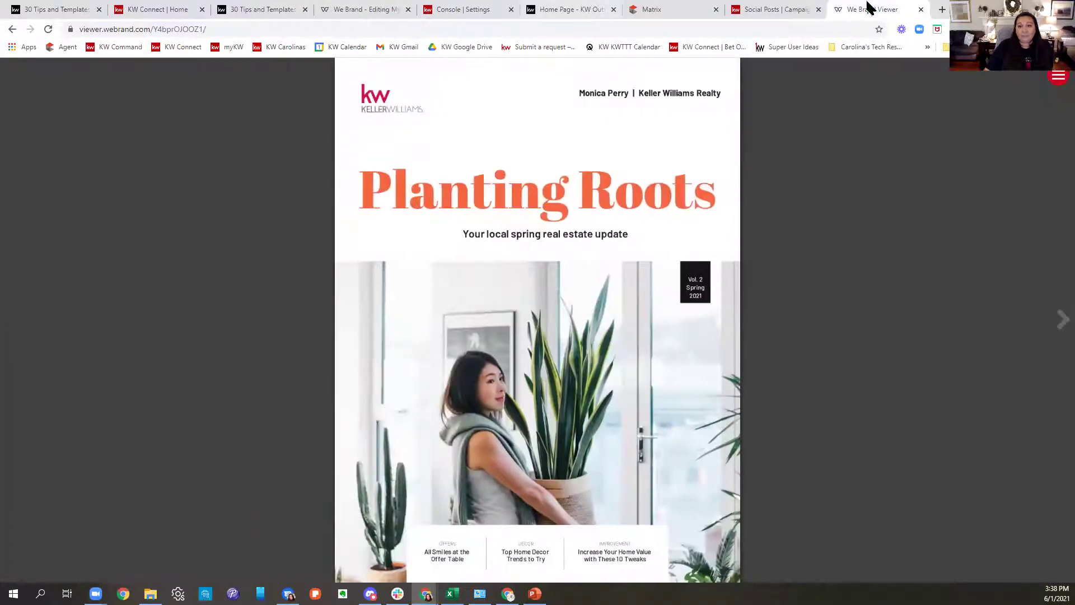
Close the design's Share panel and go from Console settings back to Command Campaigns.
{"action": "left_click", "coordinate": [780, 13]}
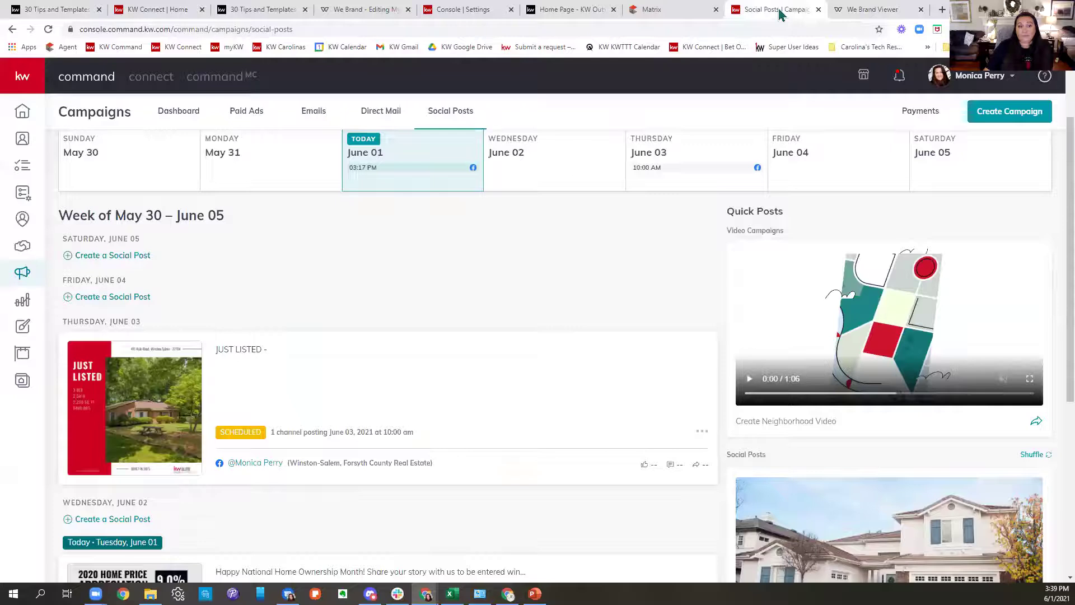
{"action": "left_click", "coordinate": [361, 10]}
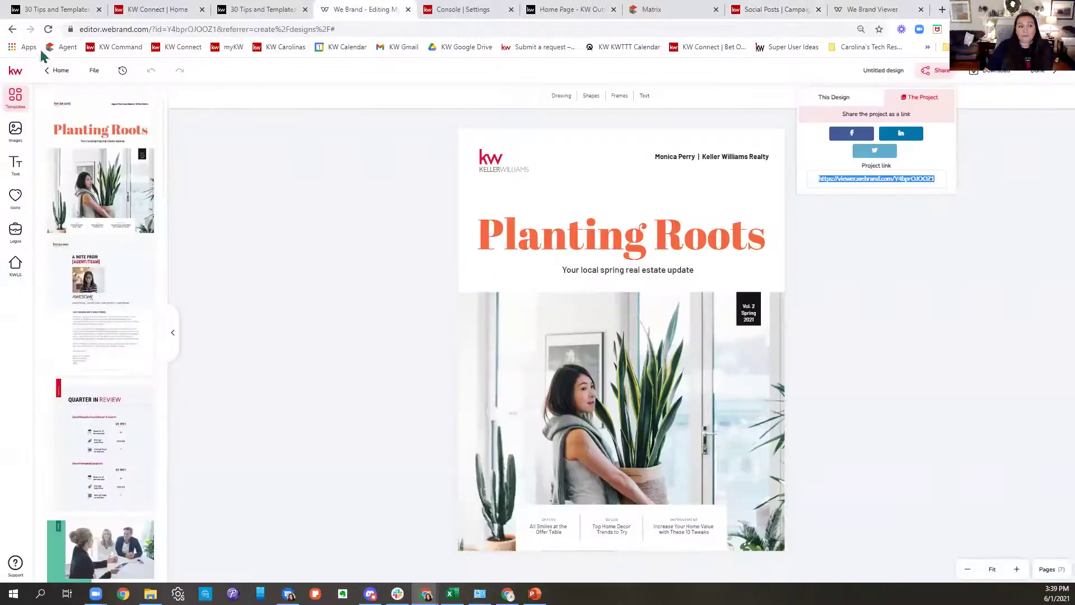
{"action": "left_click", "coordinate": [56, 78]}
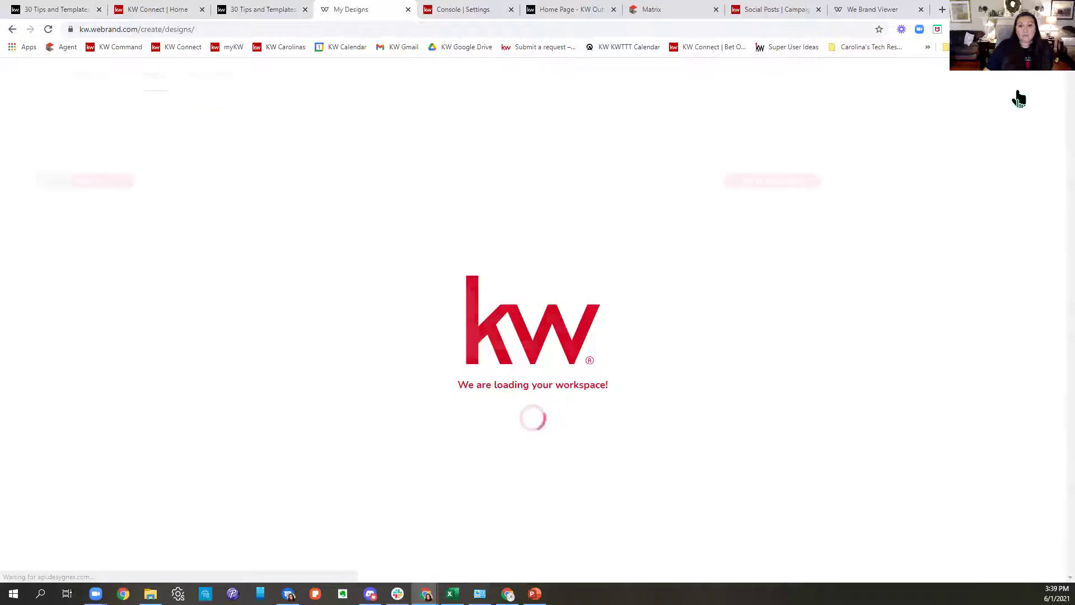
{"action": "left_click", "coordinate": [443, 9]}
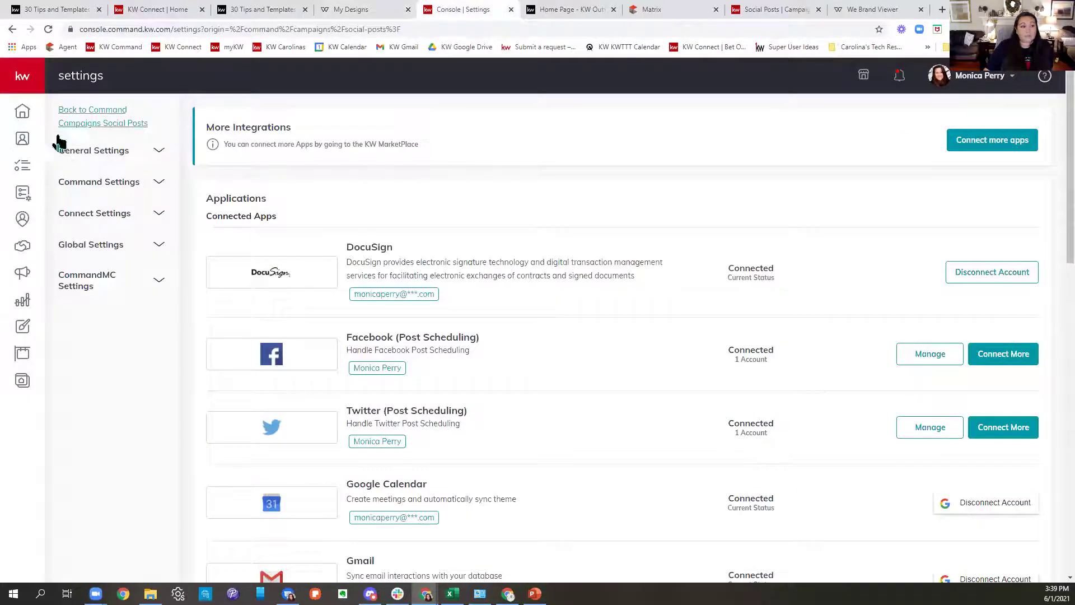
{"action": "left_click", "coordinate": [23, 275]}
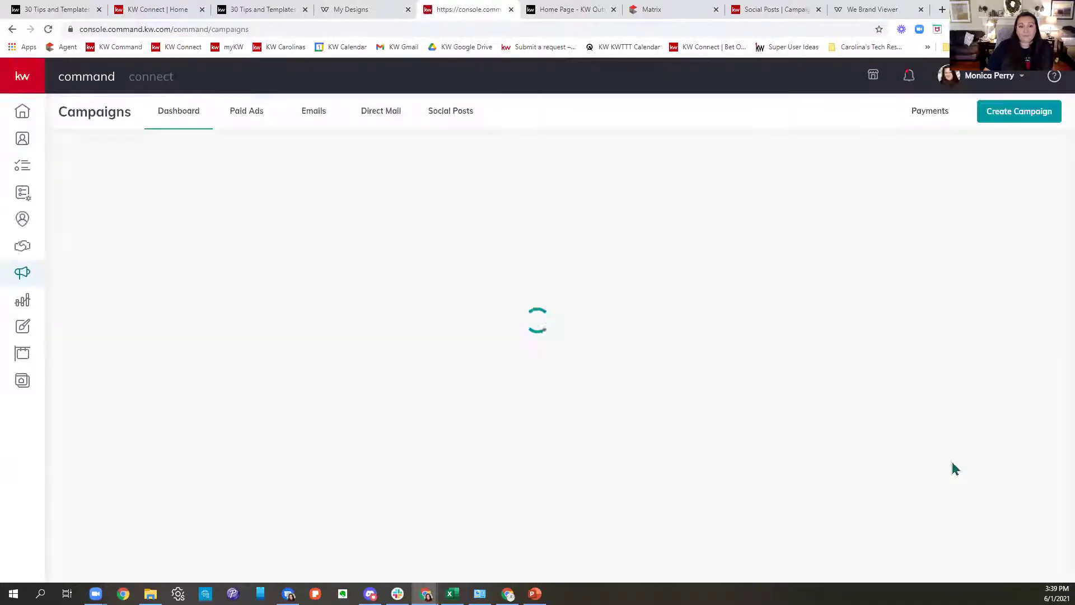
Start a new Social Post campaign for the Facebook real estate page and begin its text.
{"action": "left_click", "coordinate": [251, 10]}
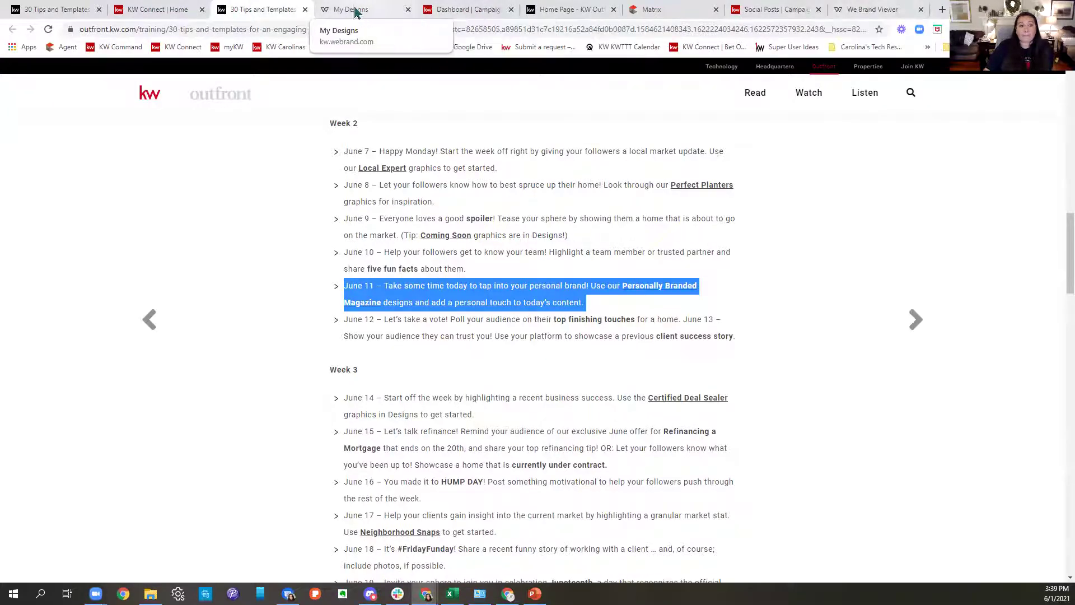
{"action": "left_click", "coordinate": [470, 9]}
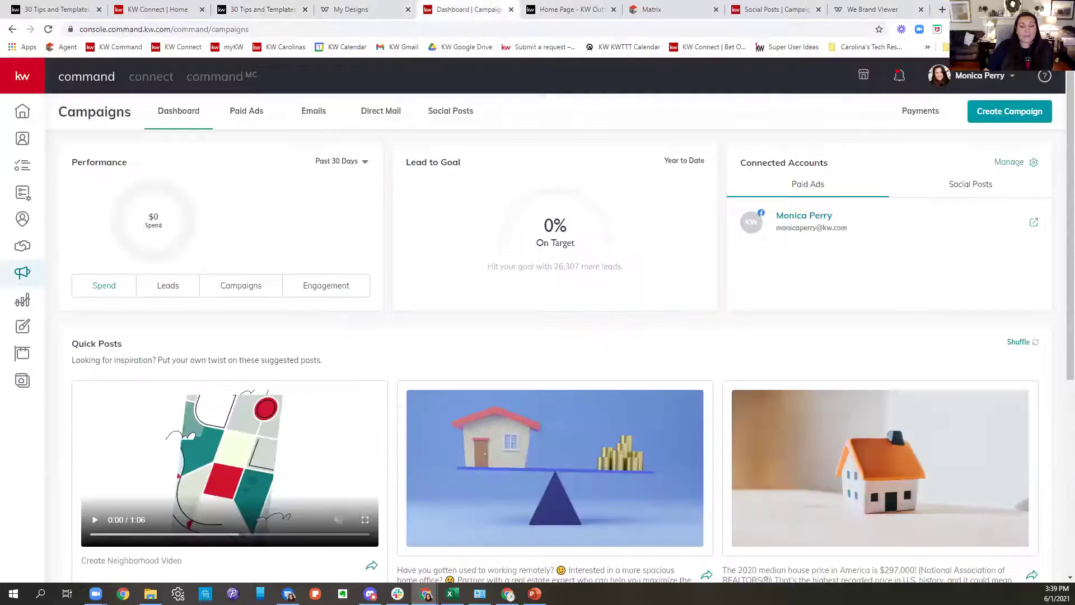
{"action": "left_click", "coordinate": [1003, 112]}
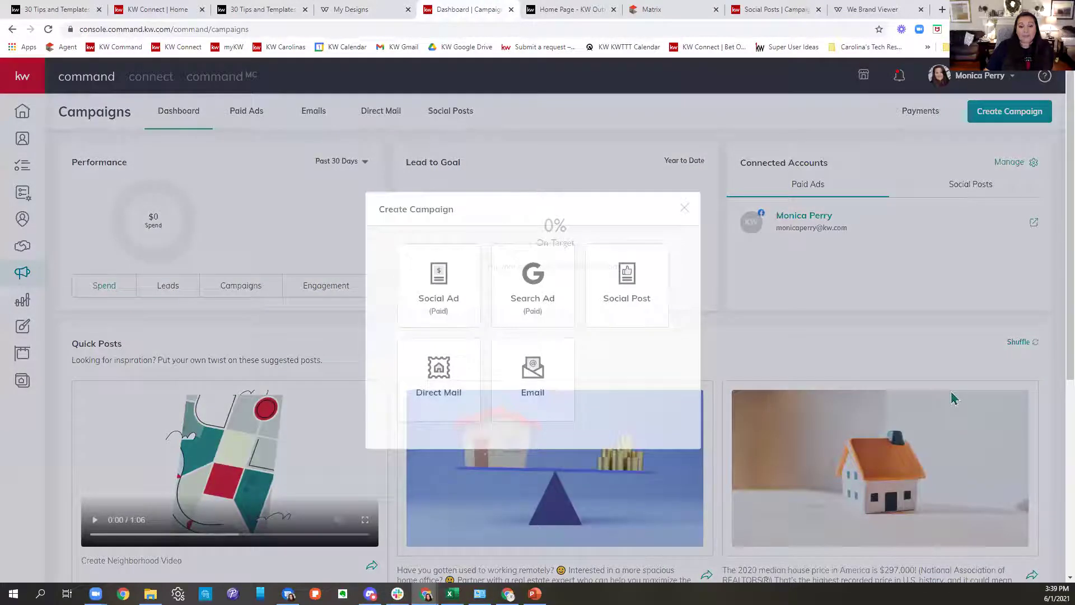
{"action": "left_click", "coordinate": [645, 303]}
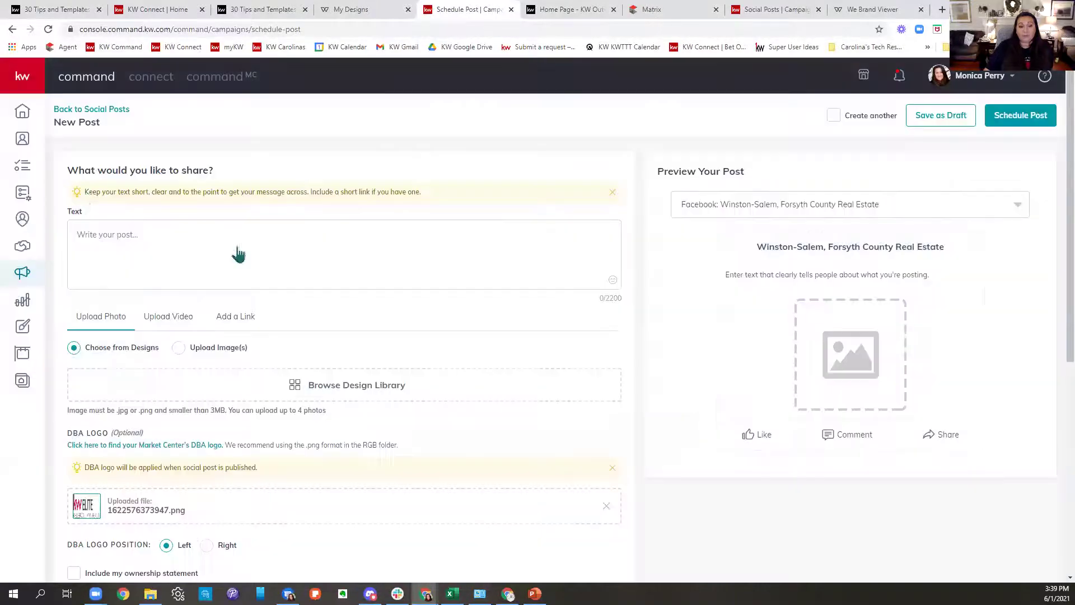
{"action": "left_click", "coordinate": [187, 244]}
Write the caption 'Check out my magazine full of info for you and yours!', add the magazine link, and open the design library.
{"action": "type", "text": "Check out "}
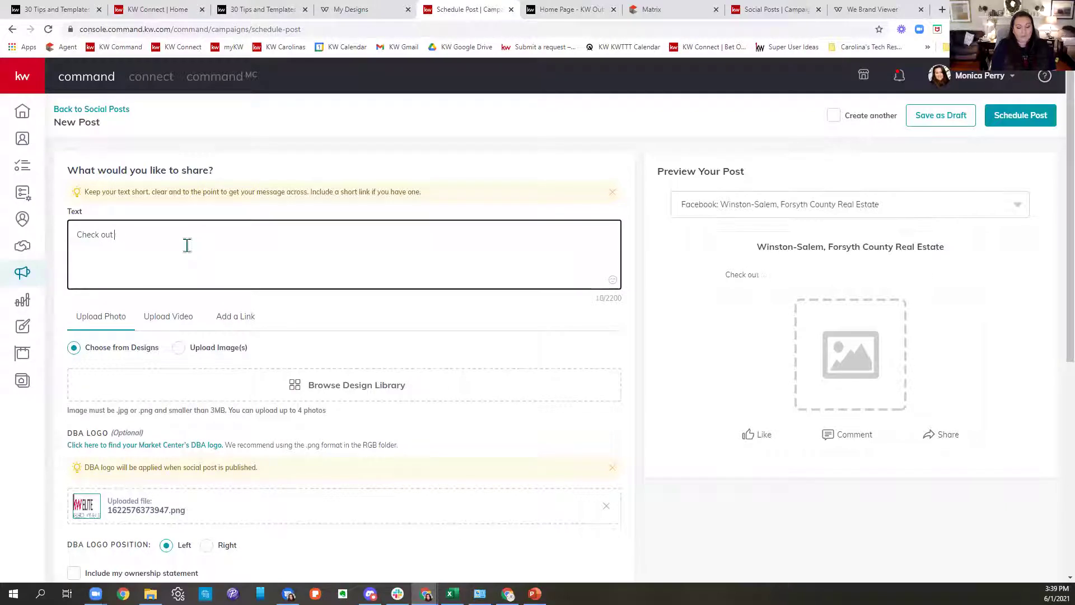
{"action": "type", "text": "my mogazine"}
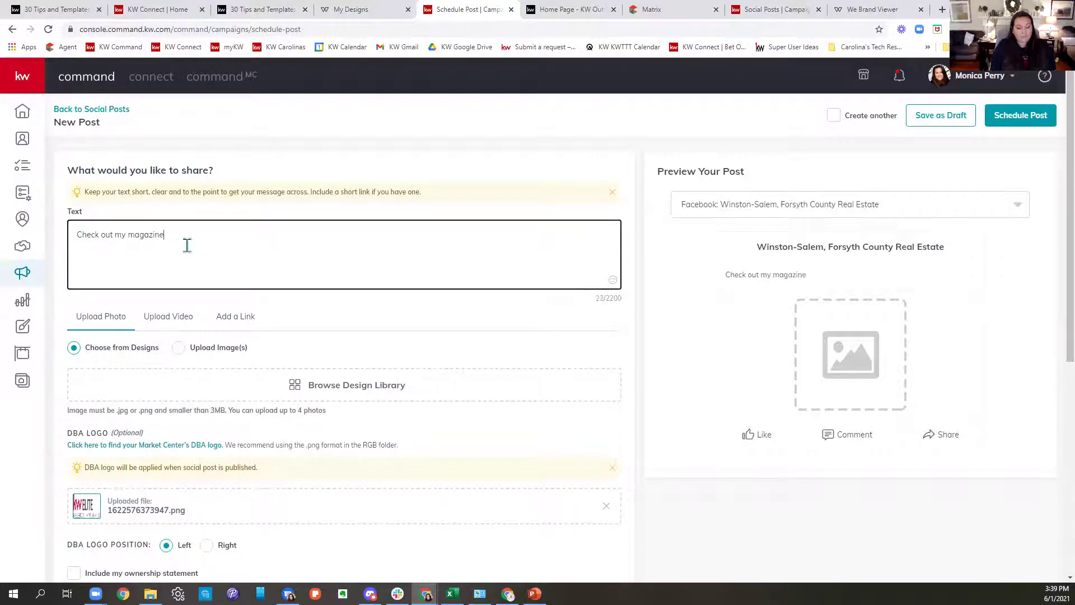
{"action": "type", "text": " full of"}
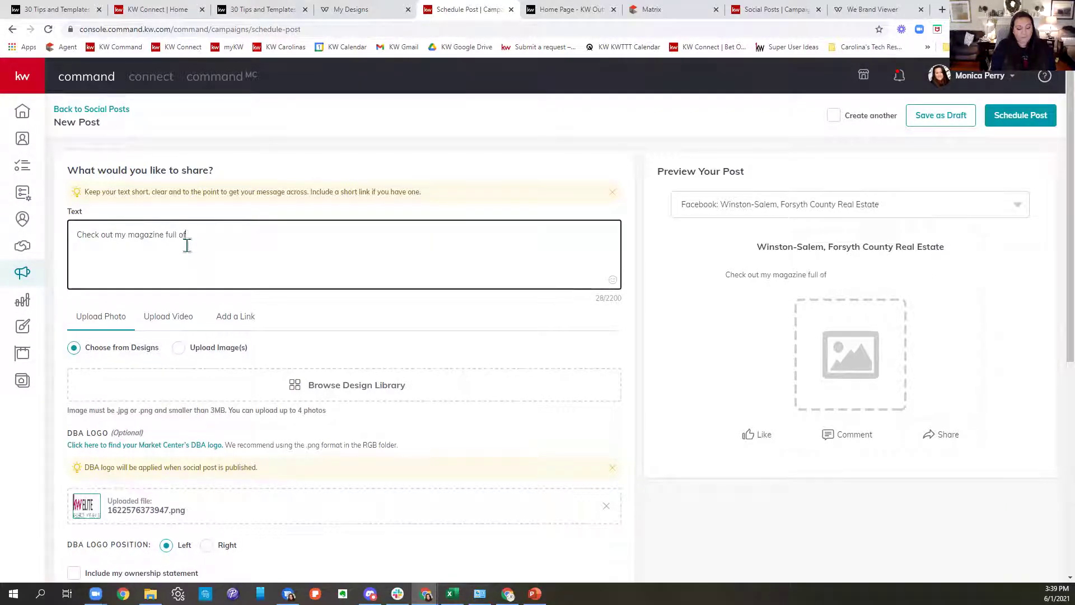
{"action": "type", "text": " info for you and yo"}
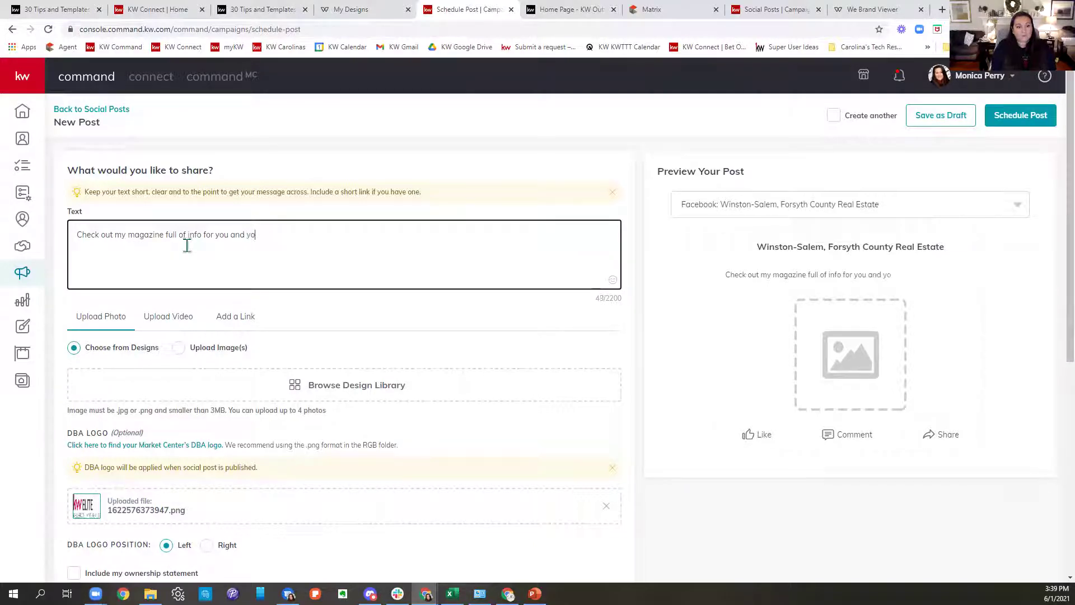
{"action": "type", "text": "urs!"}
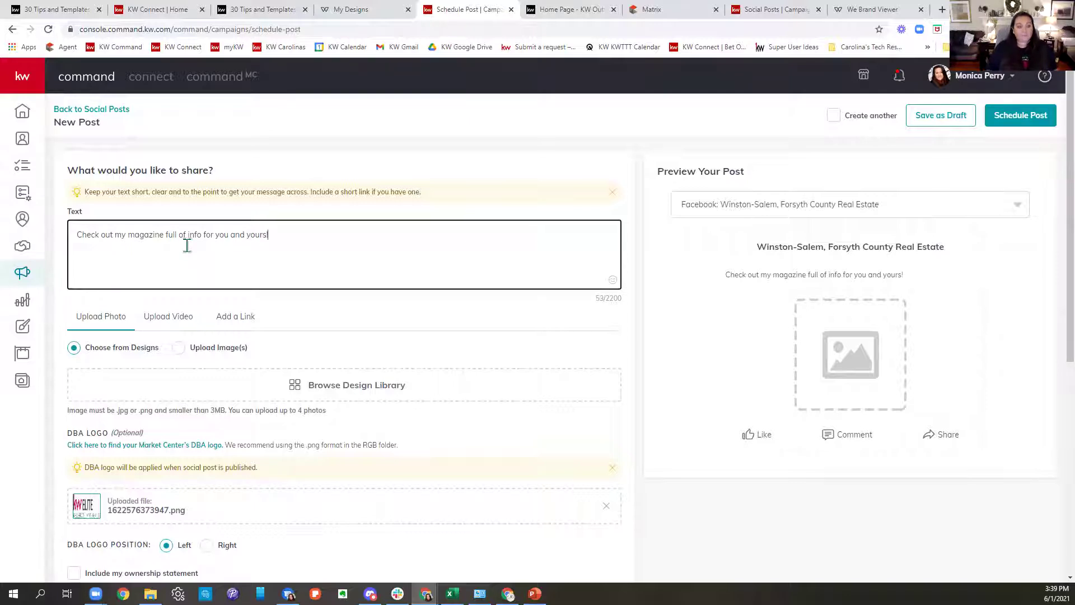
{"action": "key", "text": "ctrl+v"}
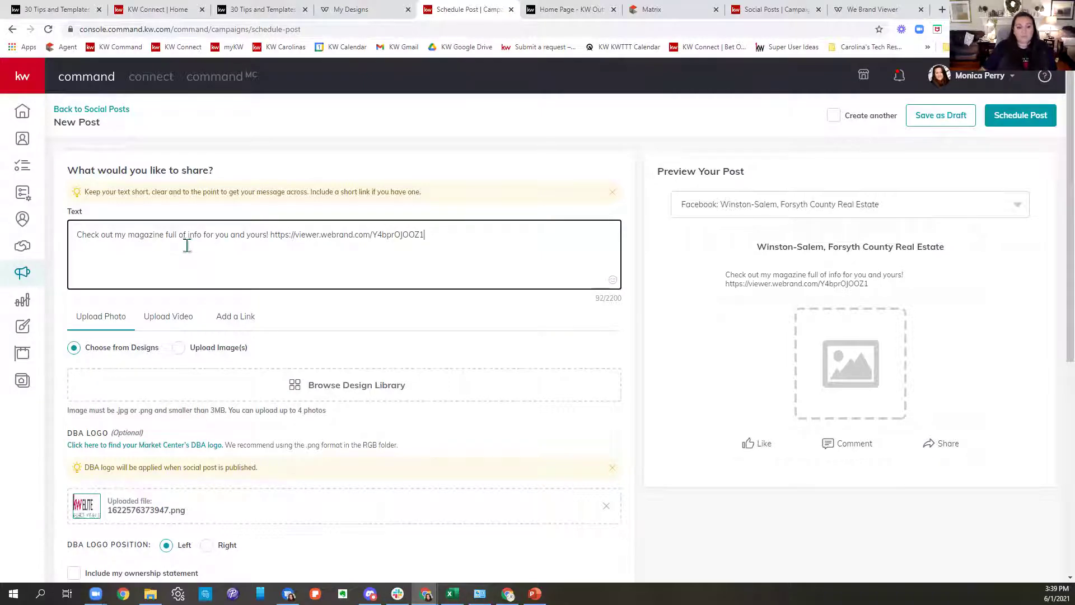
{"action": "left_click", "coordinate": [304, 385]}
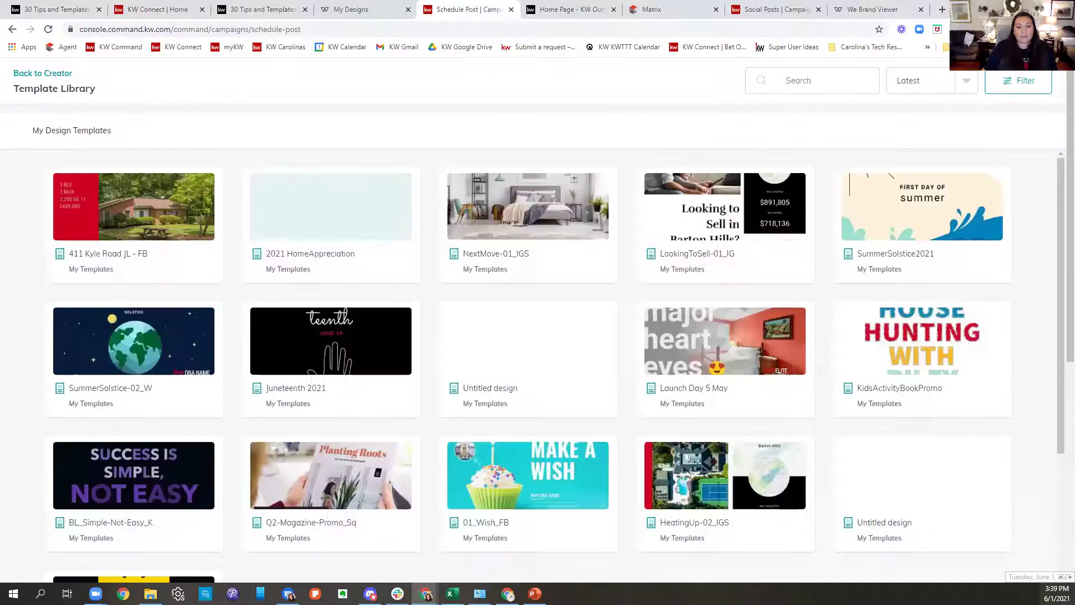
Load more library templates and choose the Q2-Magazine-Promo_Sq design for the post.
{"action": "scroll", "coordinate": [926, 320], "scroll_direction": "down", "scroll_amount": 3}
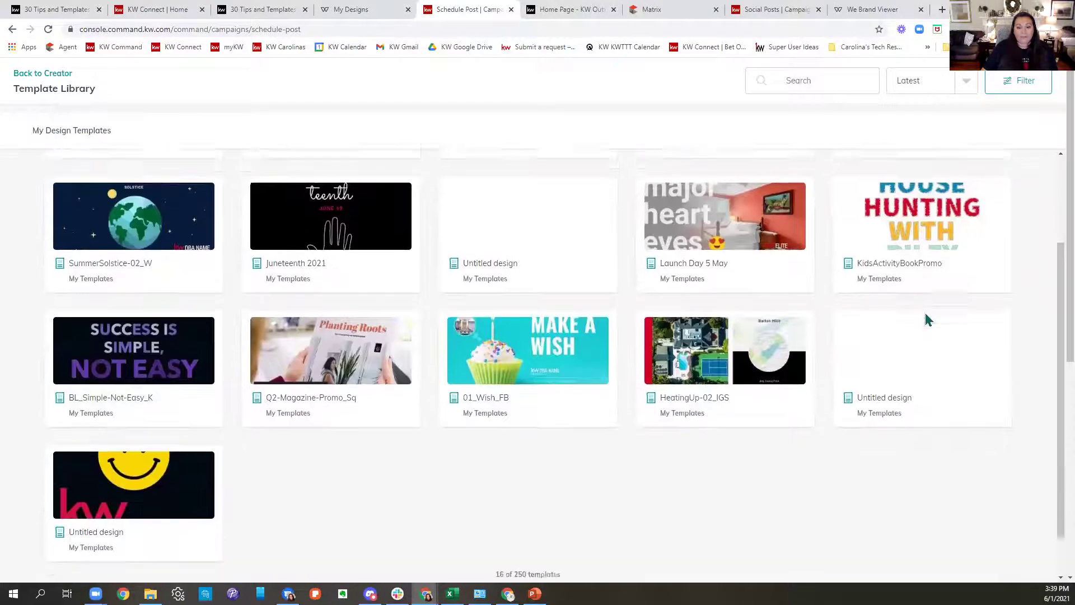
{"action": "scroll", "coordinate": [794, 518], "scroll_direction": "down", "scroll_amount": 1}
{"action": "scroll", "coordinate": [984, 365], "scroll_direction": "down", "scroll_amount": 1}
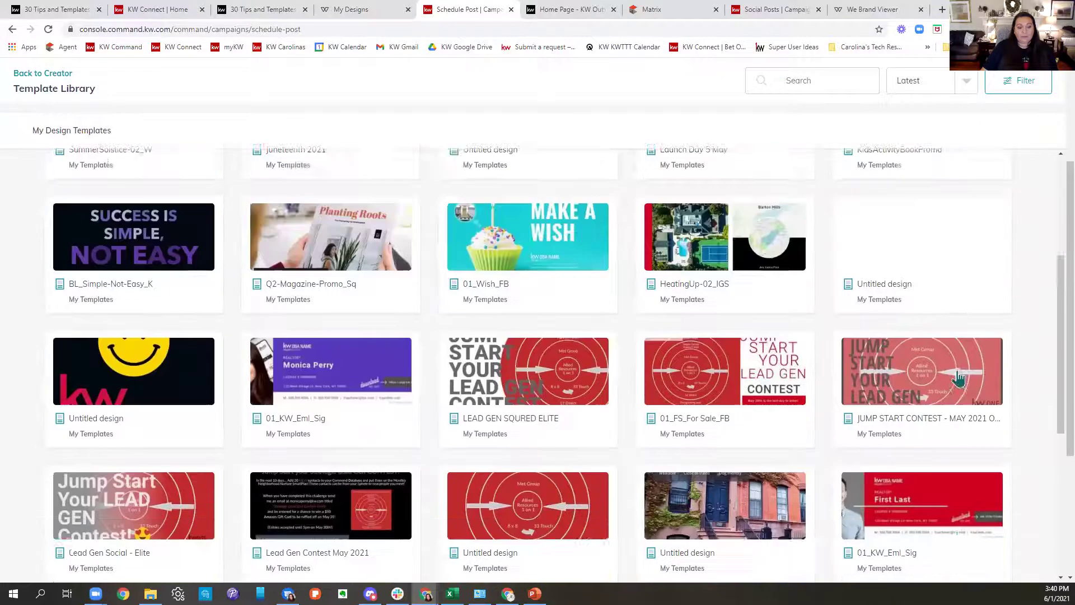
{"action": "scroll", "coordinate": [959, 379], "scroll_direction": "down", "scroll_amount": 6}
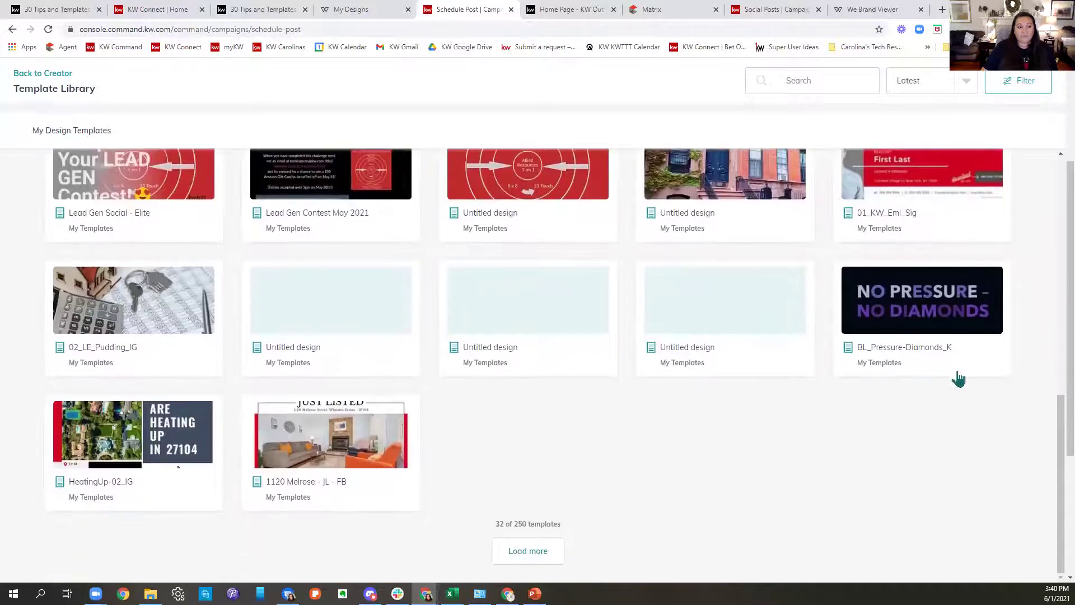
{"action": "left_click", "coordinate": [546, 543]}
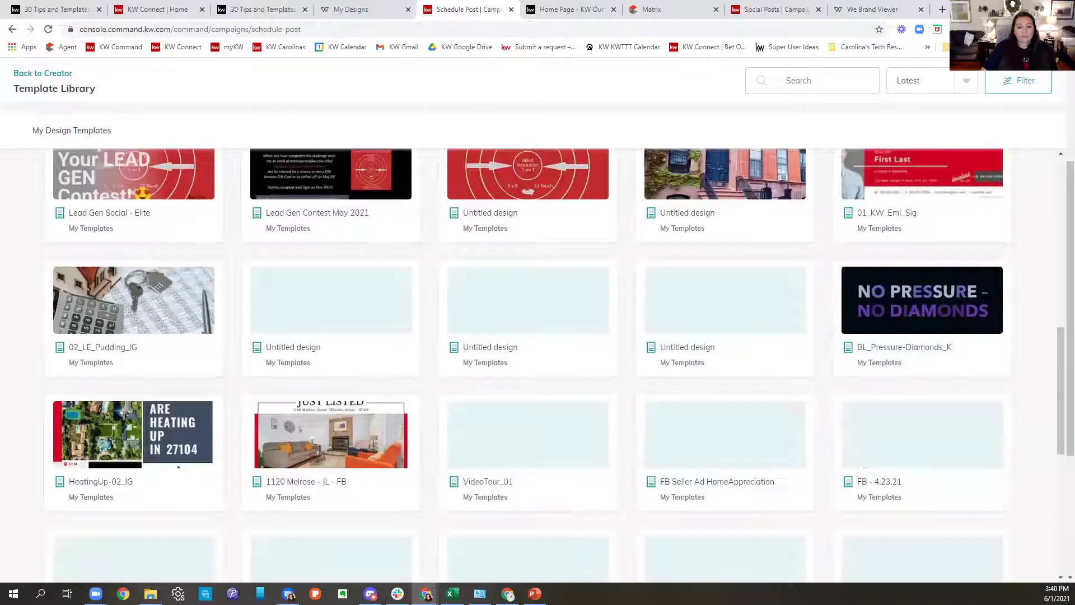
{"action": "scroll", "coordinate": [898, 344], "scroll_direction": "down", "scroll_amount": 2}
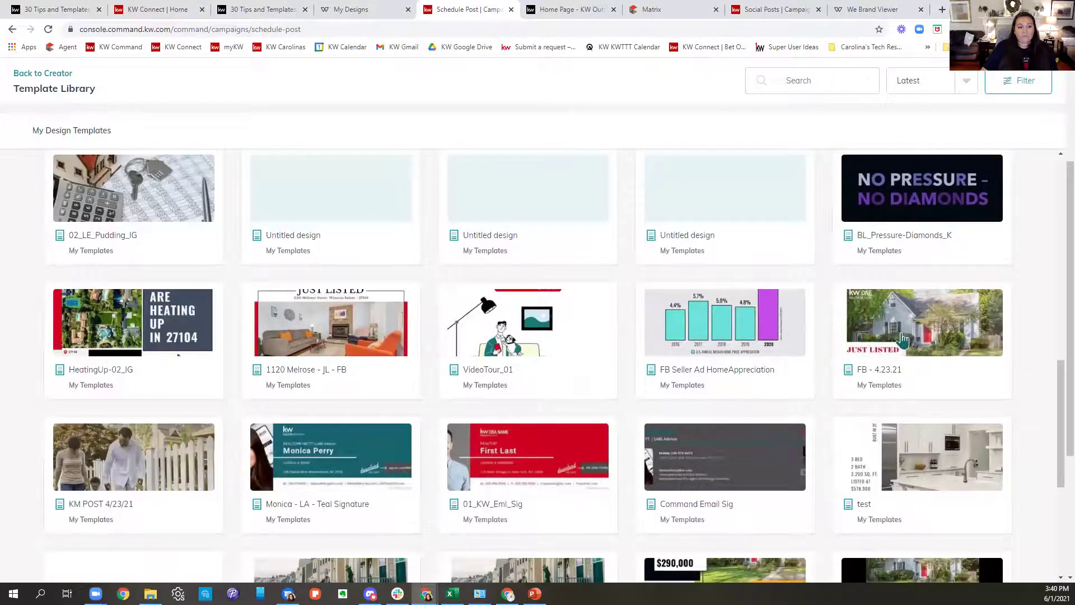
{"action": "scroll", "coordinate": [902, 339], "scroll_direction": "down", "scroll_amount": 5}
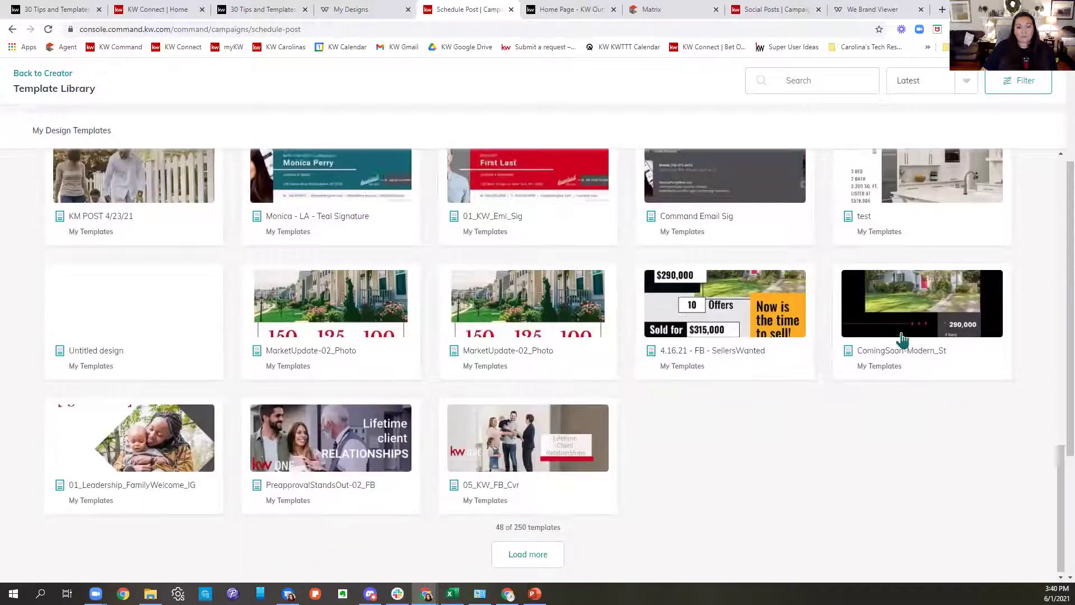
{"action": "left_click", "coordinate": [539, 543]}
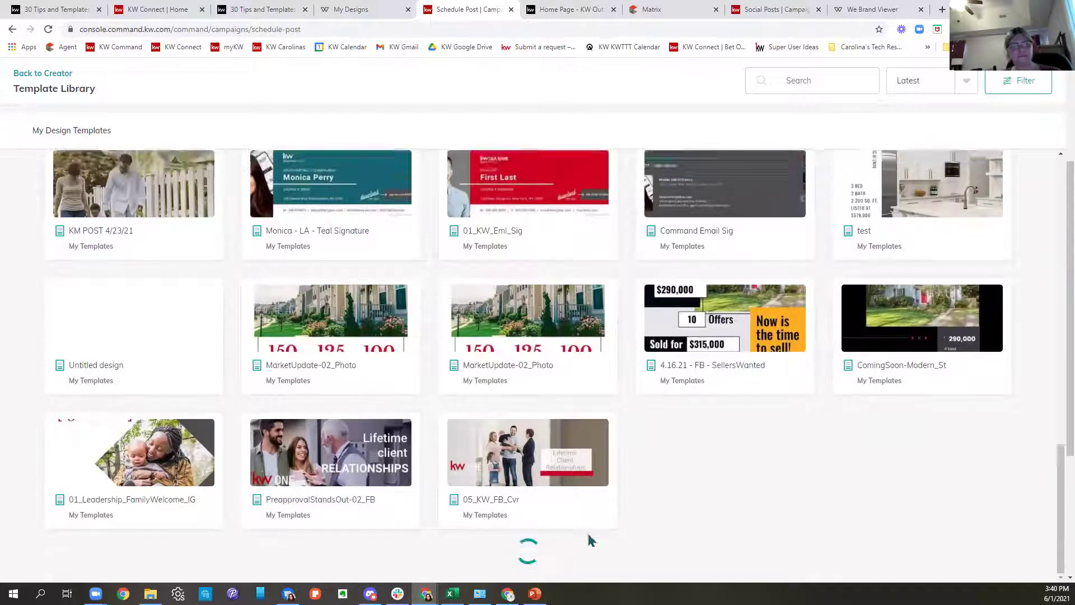
{"action": "scroll", "coordinate": [748, 438], "scroll_direction": "up", "scroll_amount": 7}
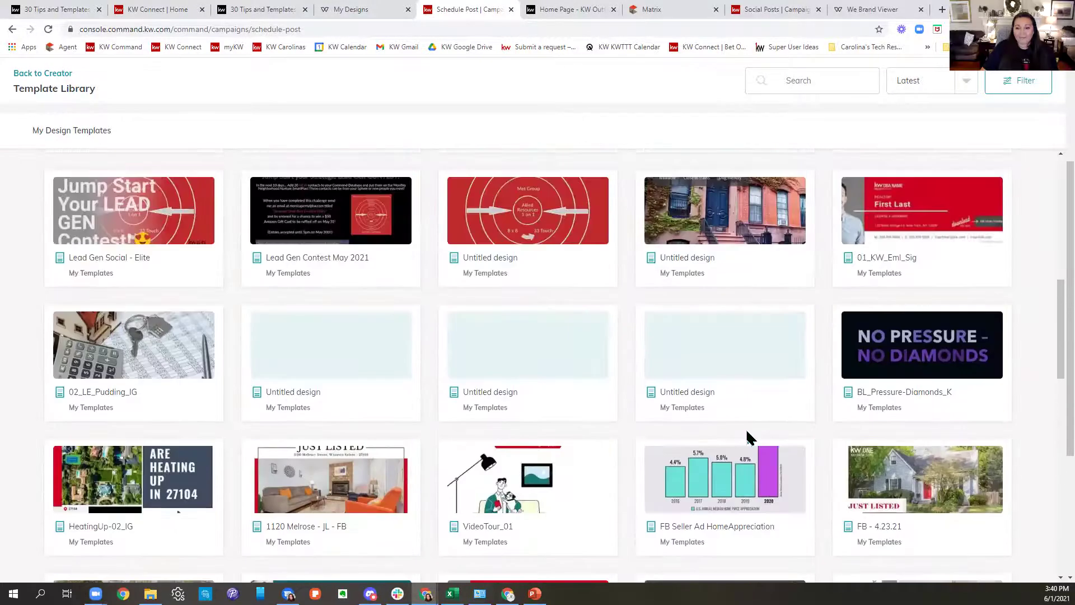
{"action": "scroll", "coordinate": [748, 438], "scroll_direction": "up", "scroll_amount": 7}
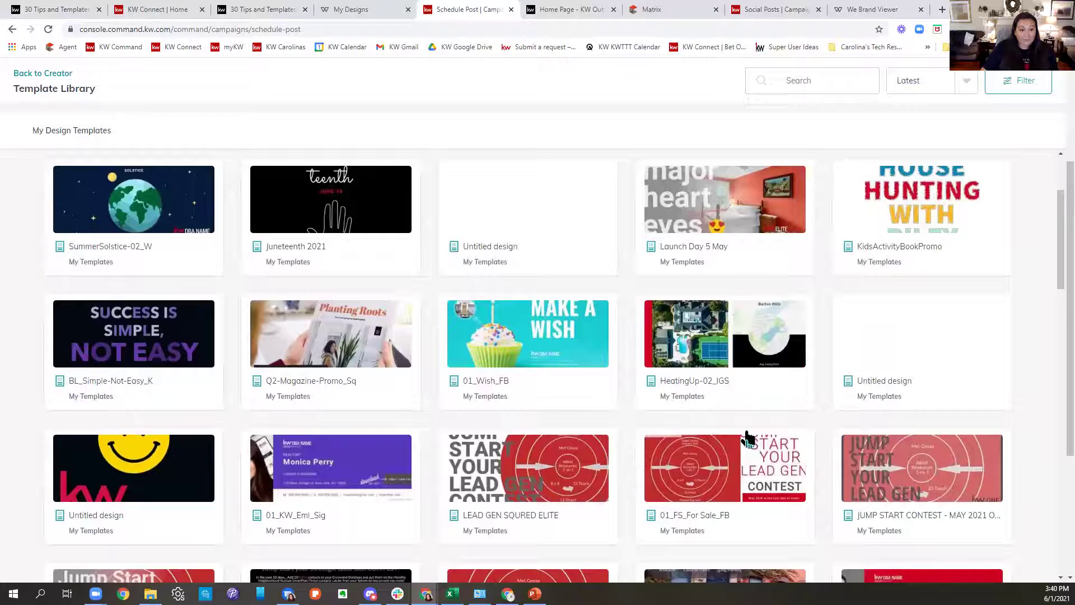
{"action": "left_click", "coordinate": [748, 436]}
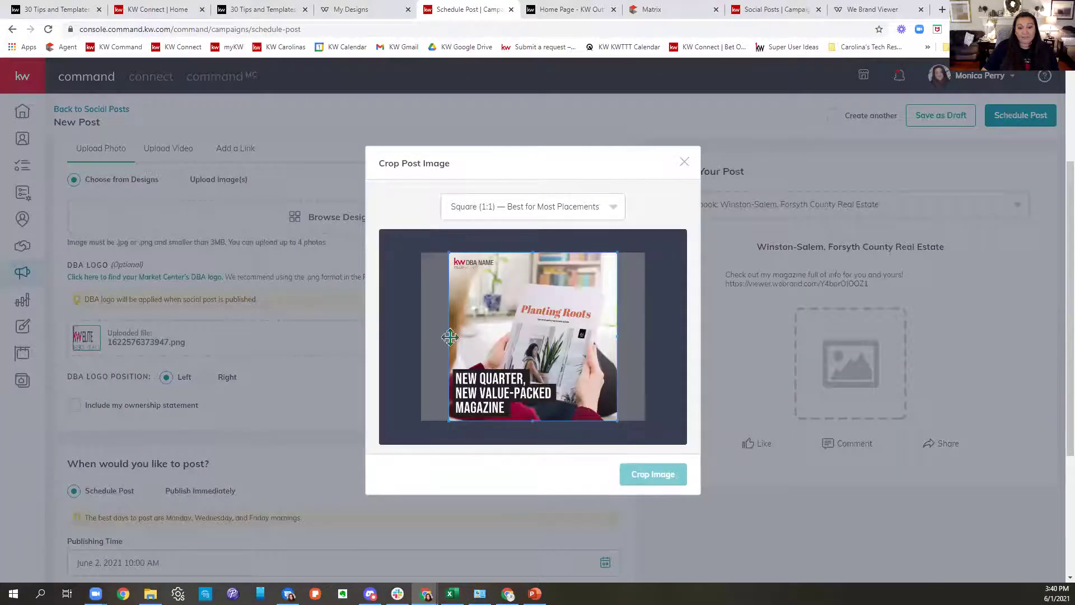
Crop the magazine promo image square to attach it, then return to the June content calendar.
{"action": "left_click", "coordinate": [678, 480]}
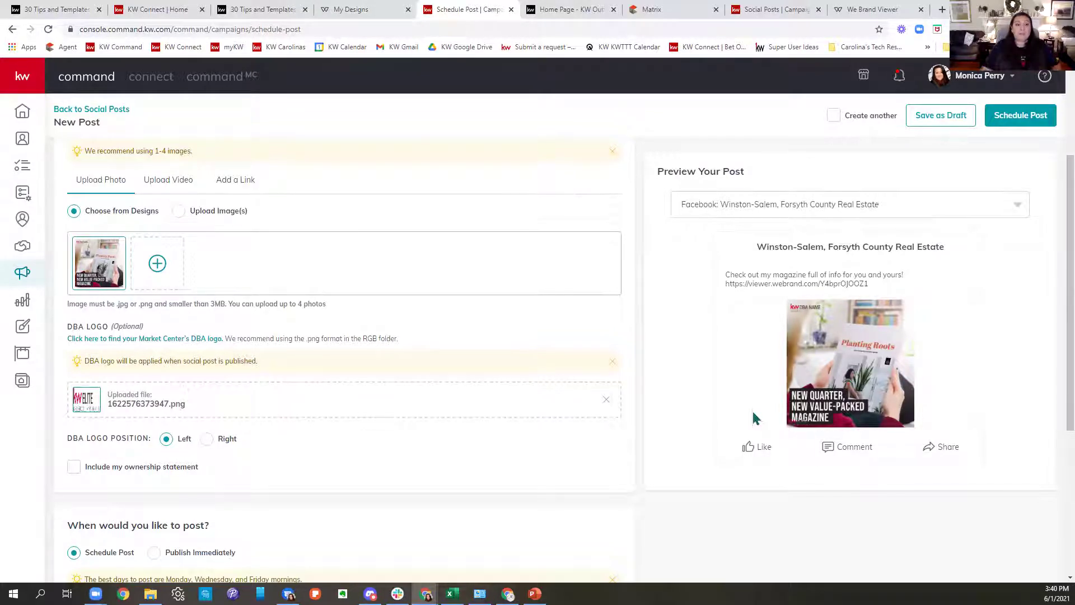
{"action": "left_click", "coordinate": [262, 10]}
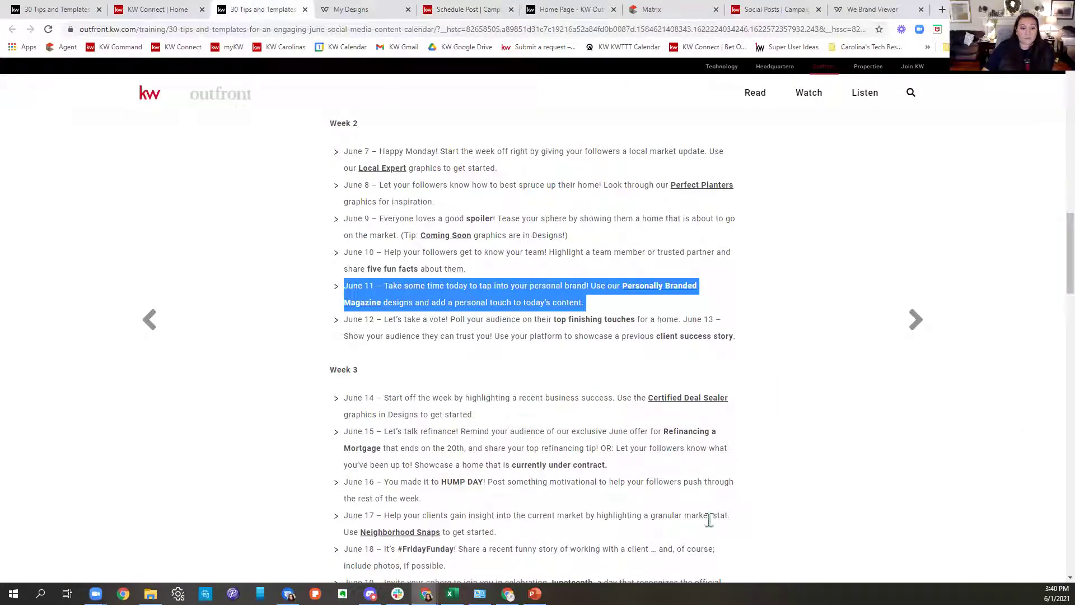
Highlight the June 12–13 ideas and the June 14 Certified Deal Sealer mention, then go to My Designs.
{"action": "left_click", "coordinate": [347, 324]}
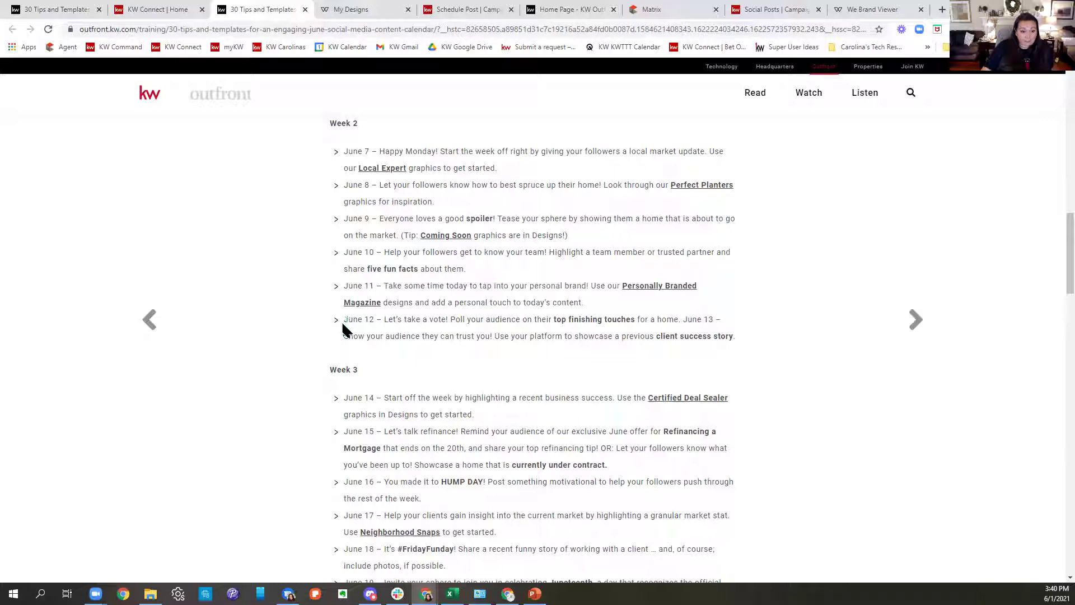
{"action": "left_click_drag", "start_coordinate": [345, 320], "coordinate": [760, 348]}
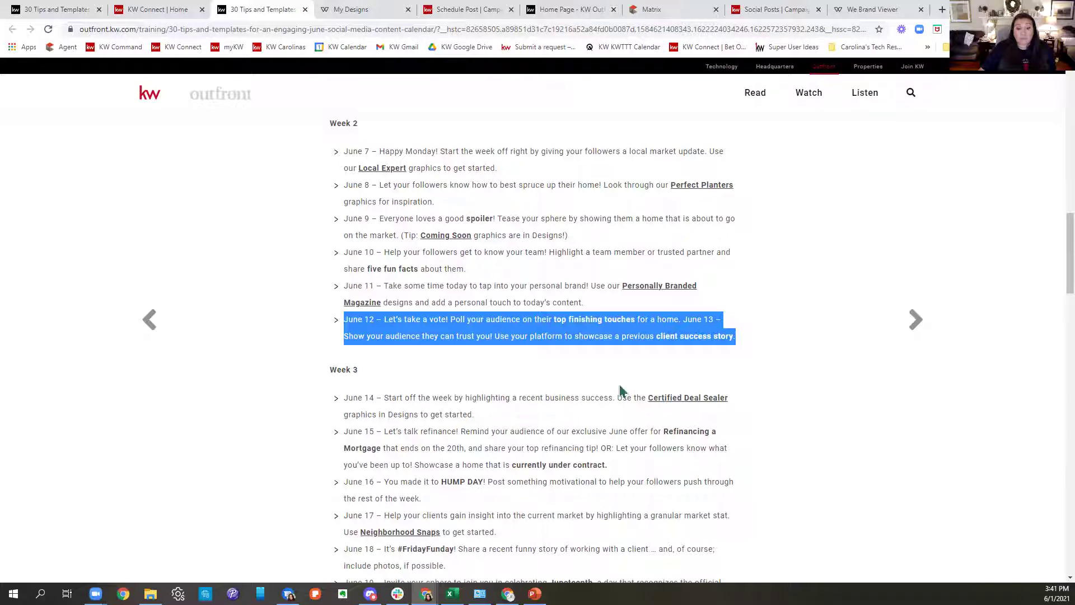
{"action": "scroll", "coordinate": [701, 402], "scroll_direction": "down", "scroll_amount": 2}
{"action": "scroll", "coordinate": [702, 402], "scroll_direction": "down", "scroll_amount": 1}
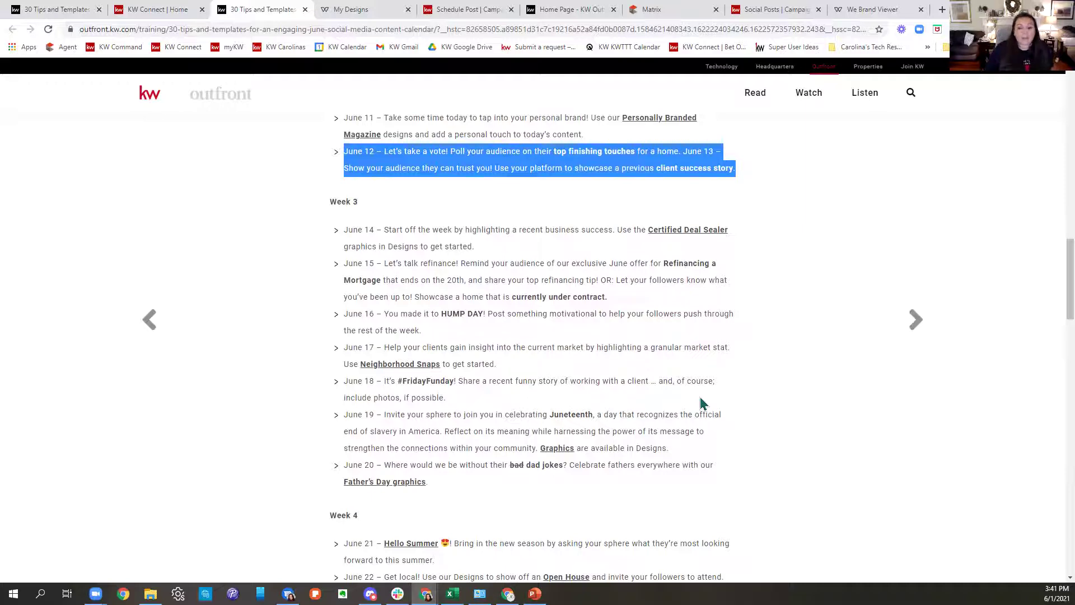
{"action": "left_click_drag", "start_coordinate": [637, 231], "coordinate": [790, 239]}
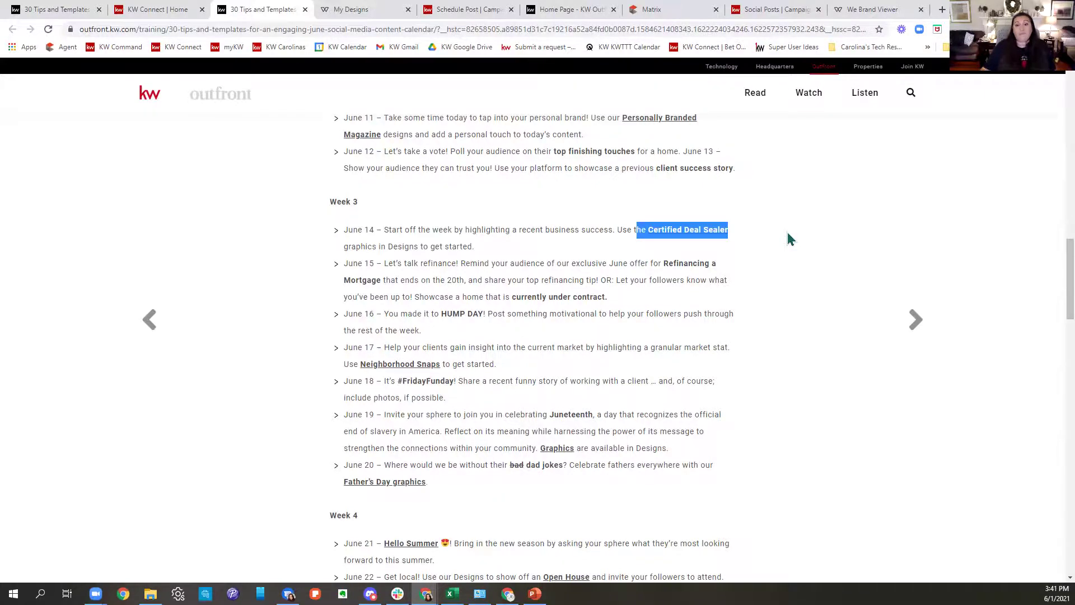
{"action": "left_click", "coordinate": [353, 10]}
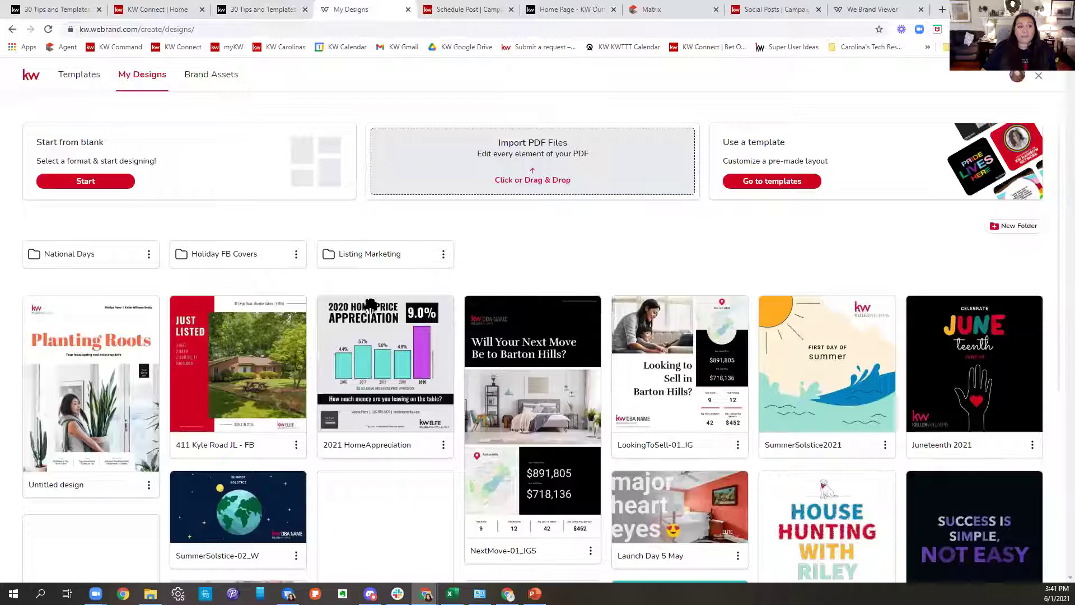
Open the first Spring Selling Season template from the Listings templates category.
{"action": "left_click", "coordinate": [79, 75]}
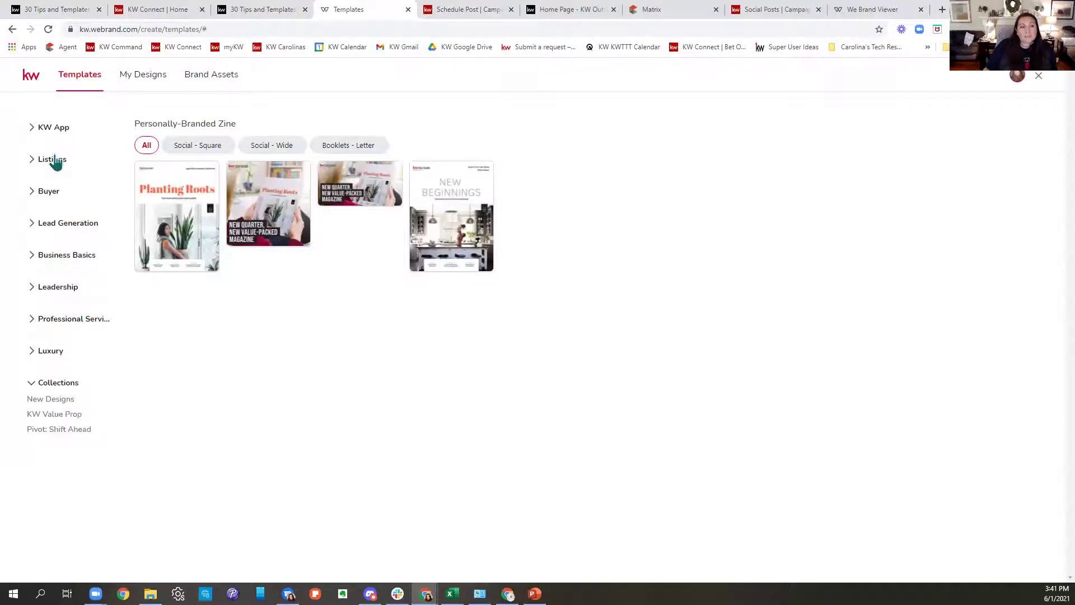
{"action": "left_click", "coordinate": [53, 160]}
{"action": "left_click", "coordinate": [62, 312]}
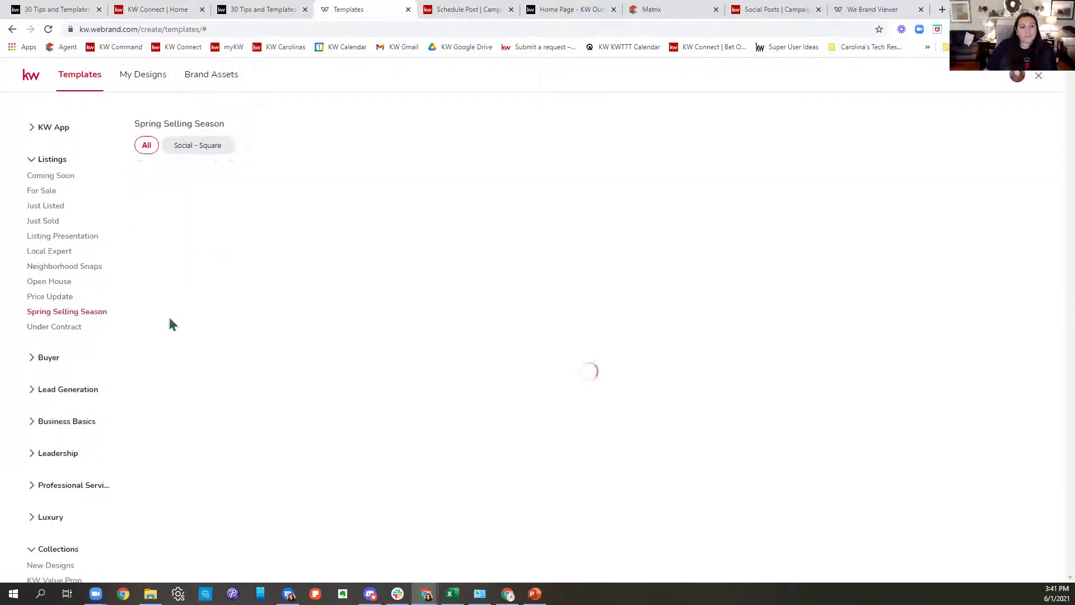
{"action": "left_click", "coordinate": [216, 179]}
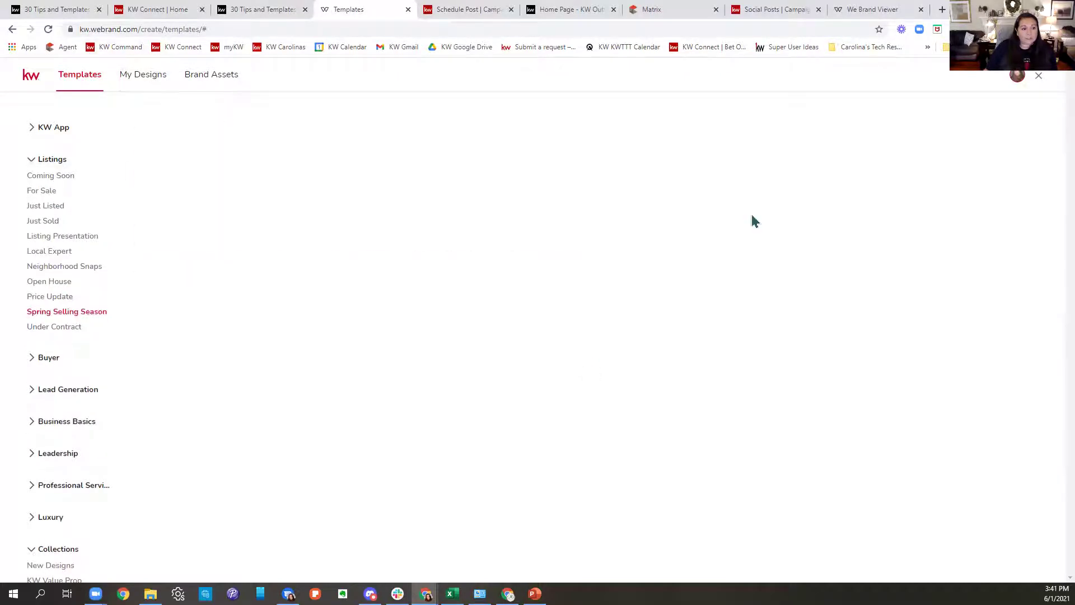
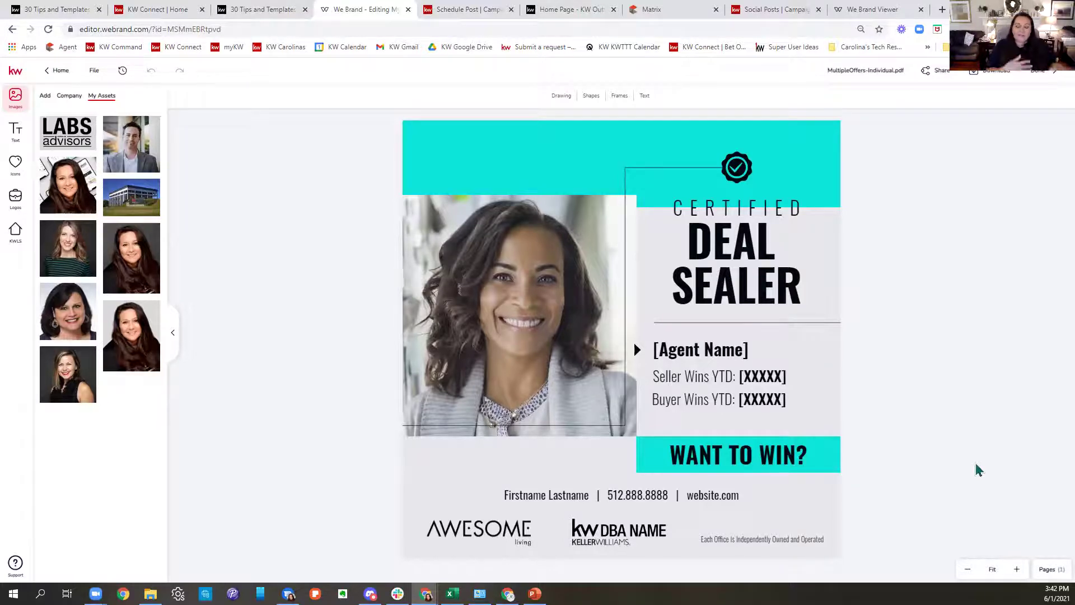
Back in the June calendar article, highlight the June 16, June 17 and June 19 Juneteenth ideas.
{"action": "left_click", "coordinate": [288, 9]}
{"action": "scroll", "coordinate": [670, 360], "scroll_direction": "down", "scroll_amount": 2}
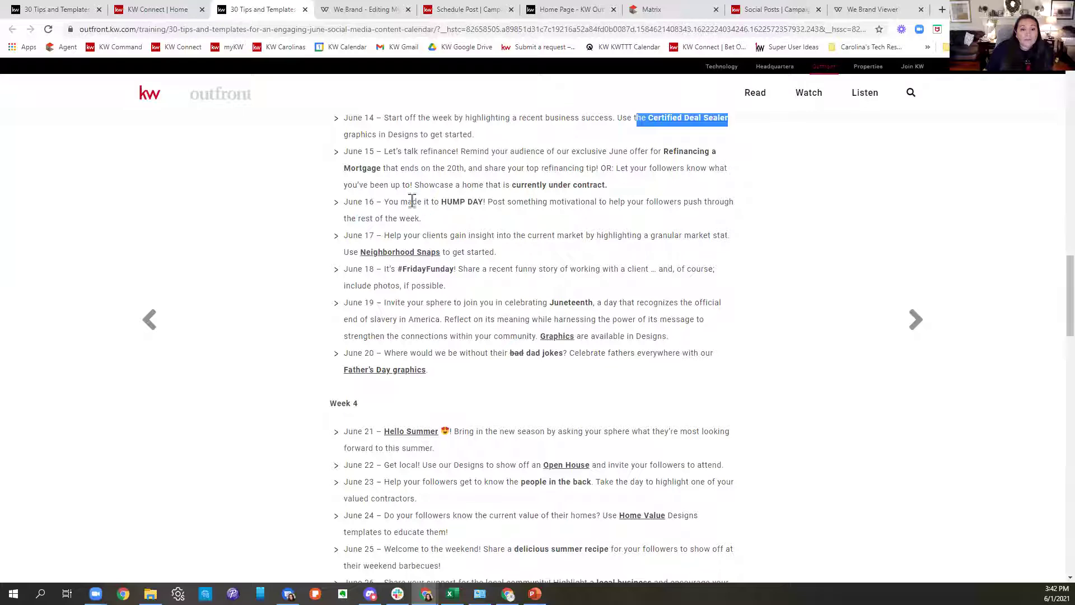
{"action": "left_click_drag", "start_coordinate": [395, 203], "coordinate": [763, 229]}
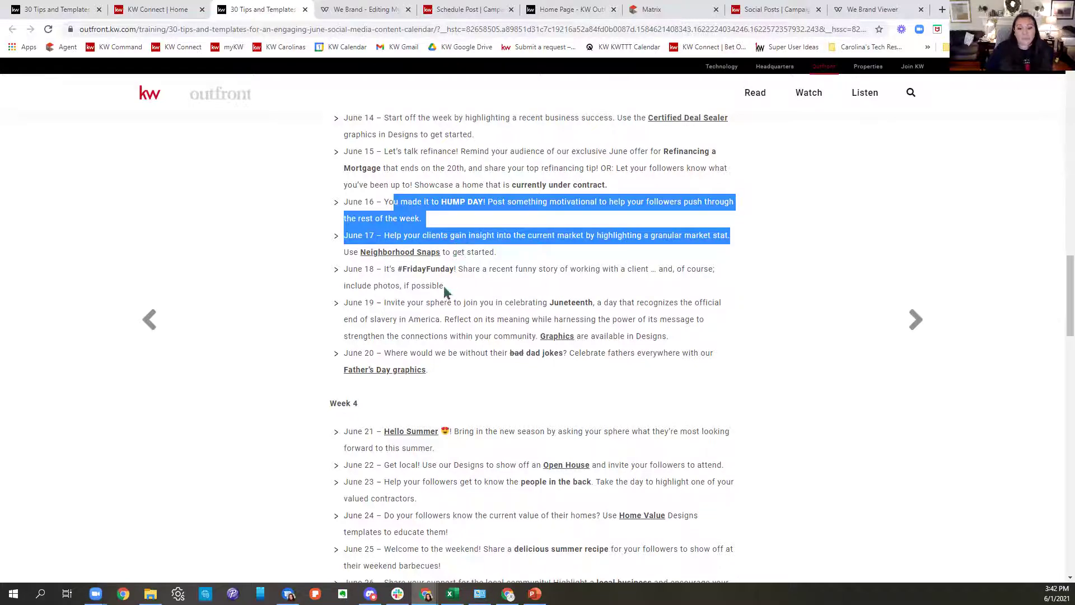
{"action": "left_click_drag", "start_coordinate": [457, 303], "coordinate": [459, 303]}
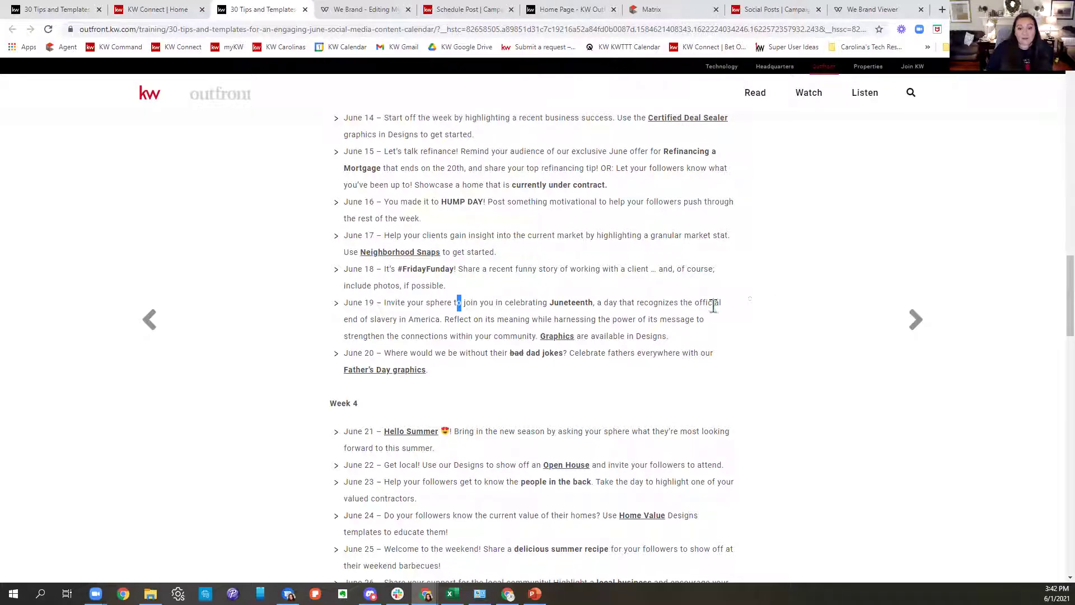
{"action": "left_click_drag", "start_coordinate": [723, 303], "coordinate": [662, 305]}
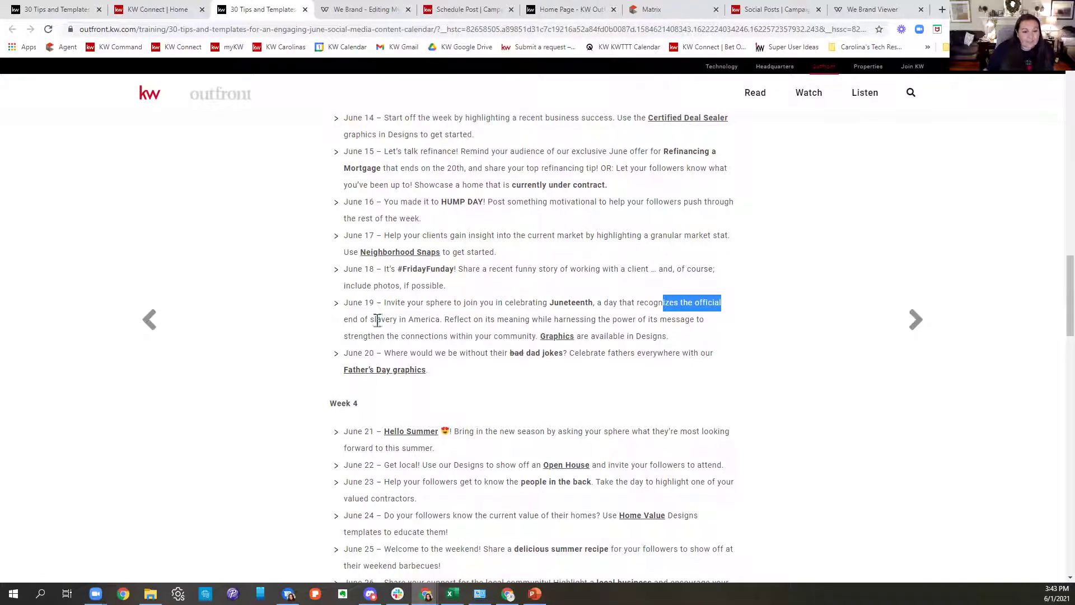
Highlight the June 20 Father's Day and June 21 Hello Summer ideas, then switch to the Deal Sealer design.
{"action": "left_click_drag", "start_coordinate": [348, 355], "coordinate": [515, 377]}
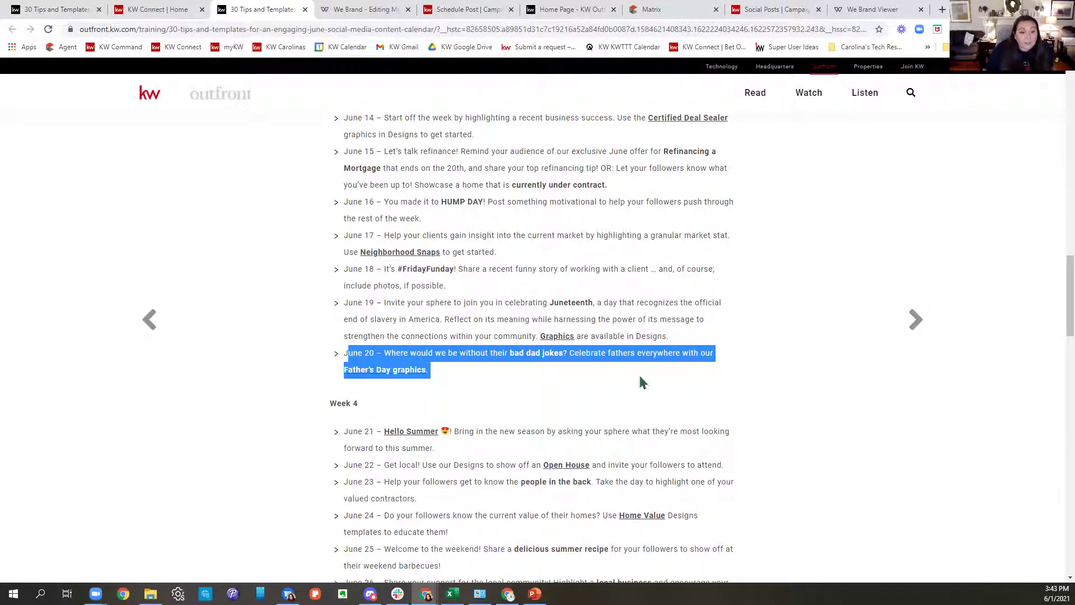
{"action": "left_click", "coordinate": [447, 369]}
{"action": "scroll", "coordinate": [538, 373], "scroll_direction": "down", "scroll_amount": 4}
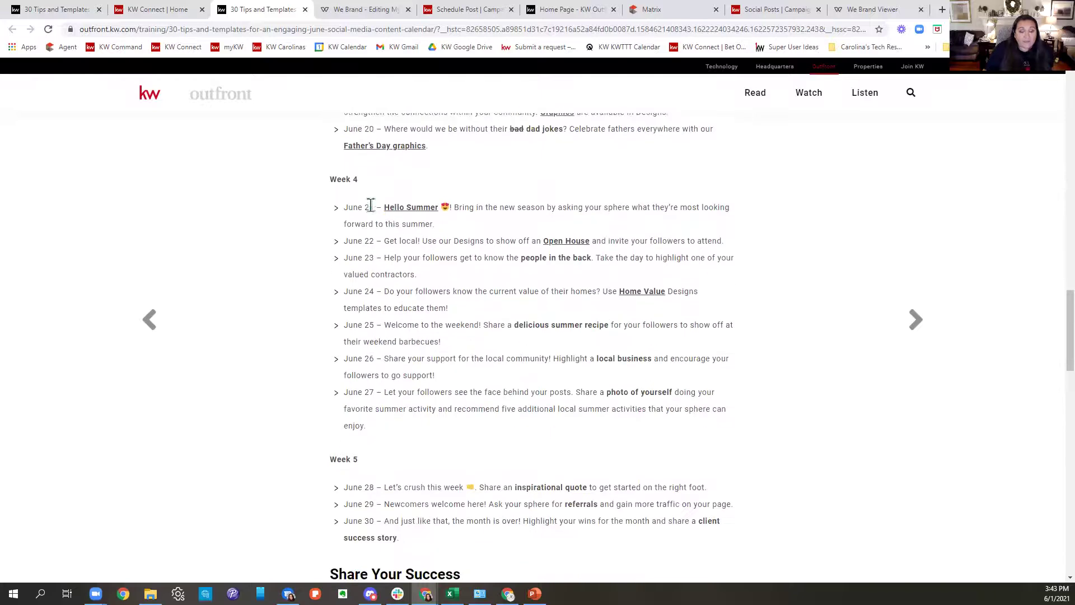
{"action": "left_click_drag", "start_coordinate": [348, 211], "coordinate": [800, 221]}
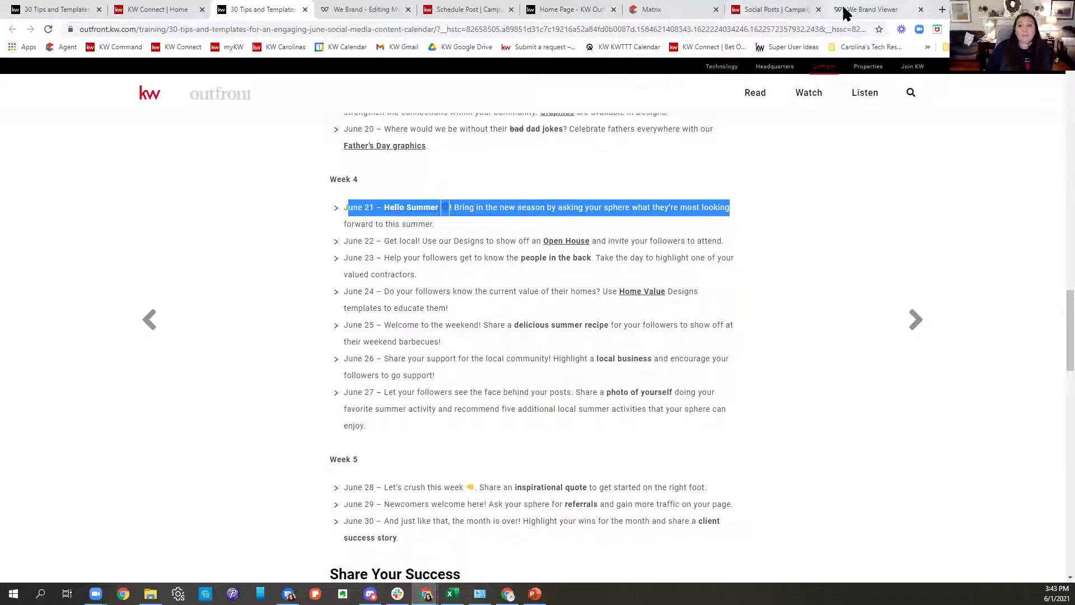
{"action": "left_click", "coordinate": [332, 11]}
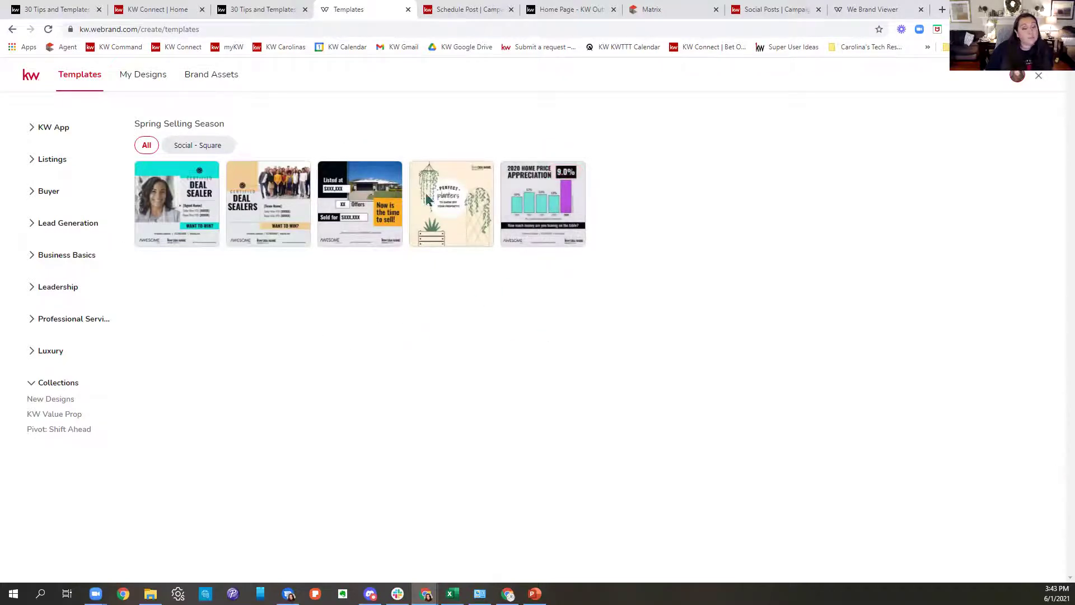
Browse the New Designs and KW Value Prop template collections, then go back to the June calendar article.
{"action": "left_click", "coordinate": [52, 399]}
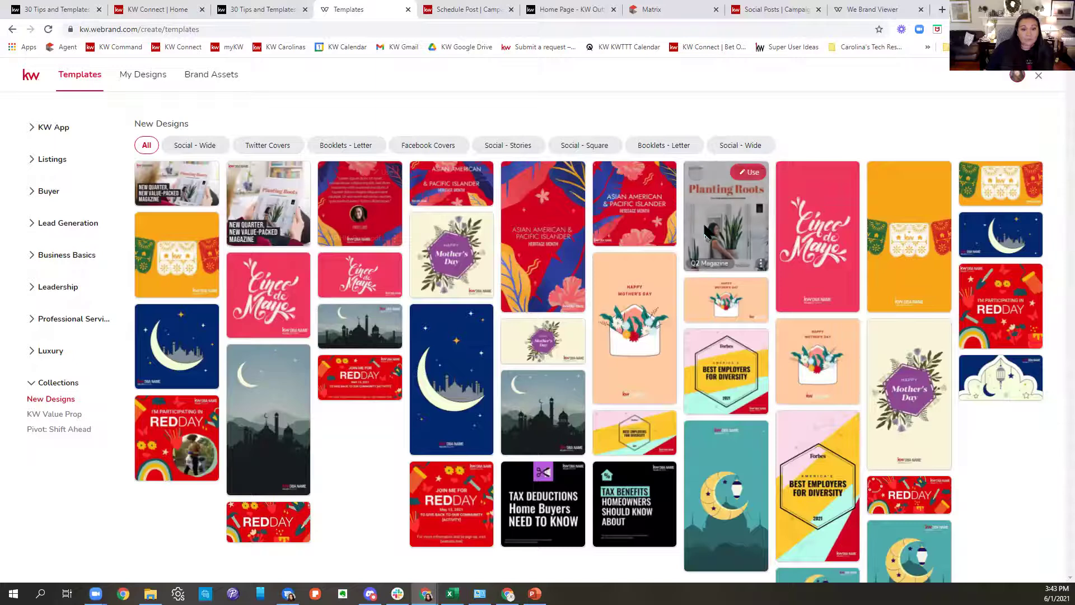
{"action": "scroll", "coordinate": [861, 238], "scroll_direction": "down", "scroll_amount": 1}
{"action": "scroll", "coordinate": [860, 238], "scroll_direction": "down", "scroll_amount": 1}
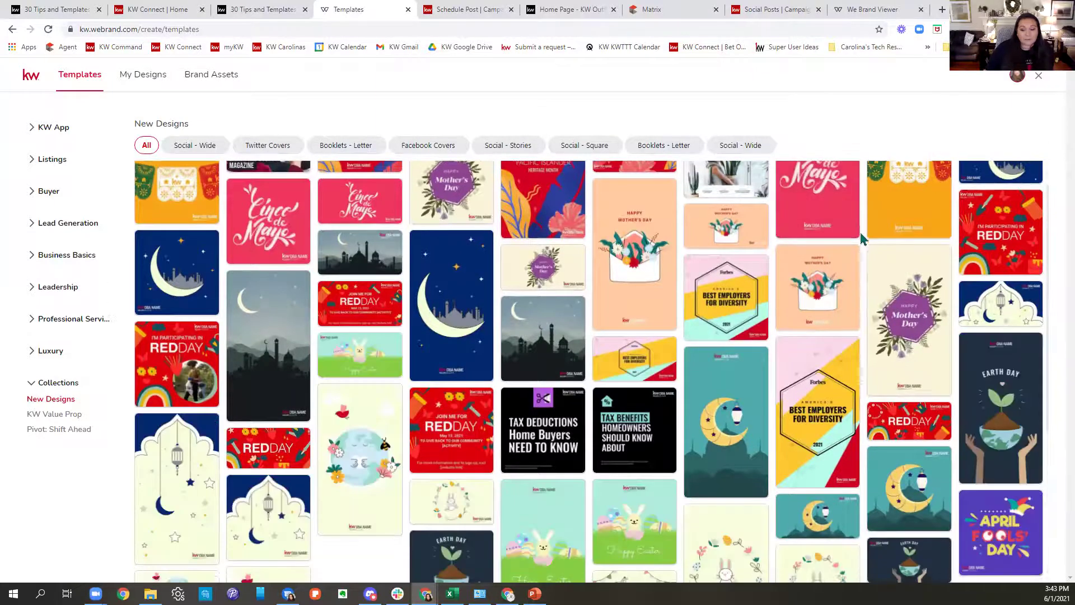
{"action": "scroll", "coordinate": [862, 238], "scroll_direction": "down", "scroll_amount": 4}
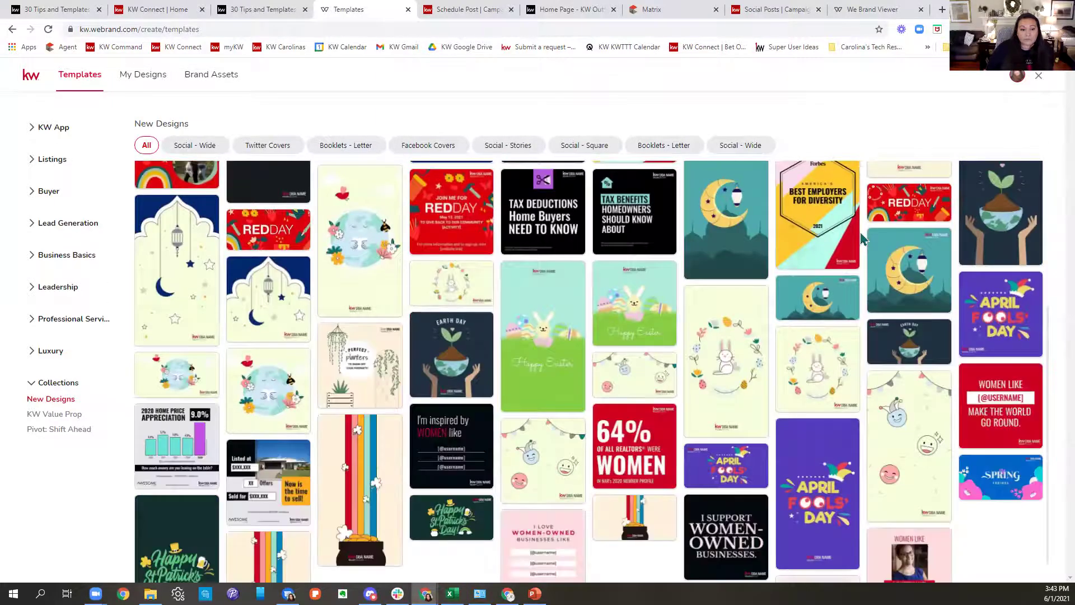
{"action": "scroll", "coordinate": [860, 235], "scroll_direction": "up", "scroll_amount": 5}
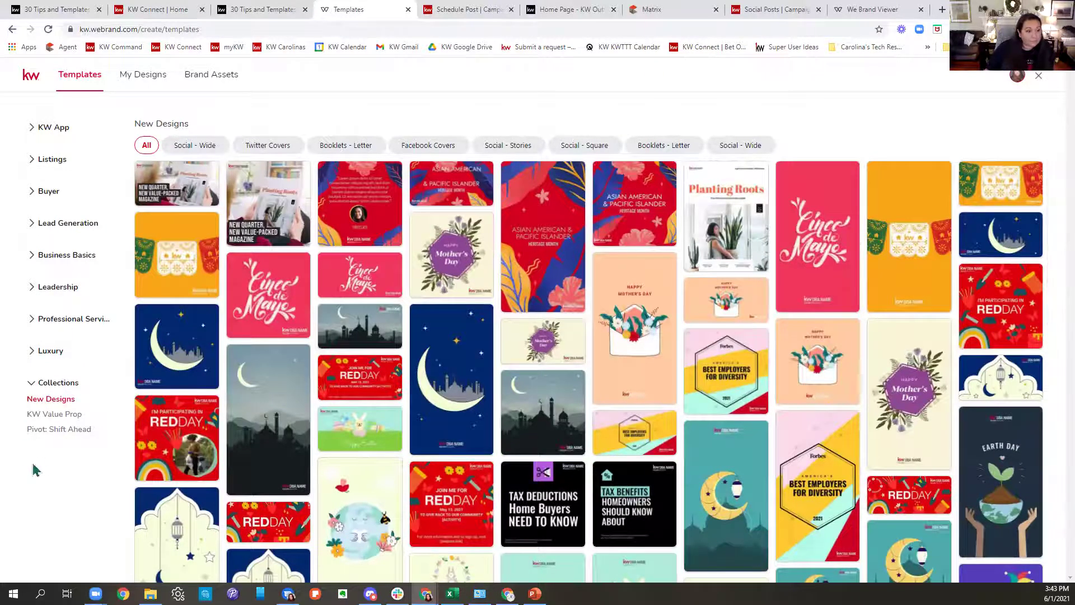
{"action": "left_click", "coordinate": [53, 418]}
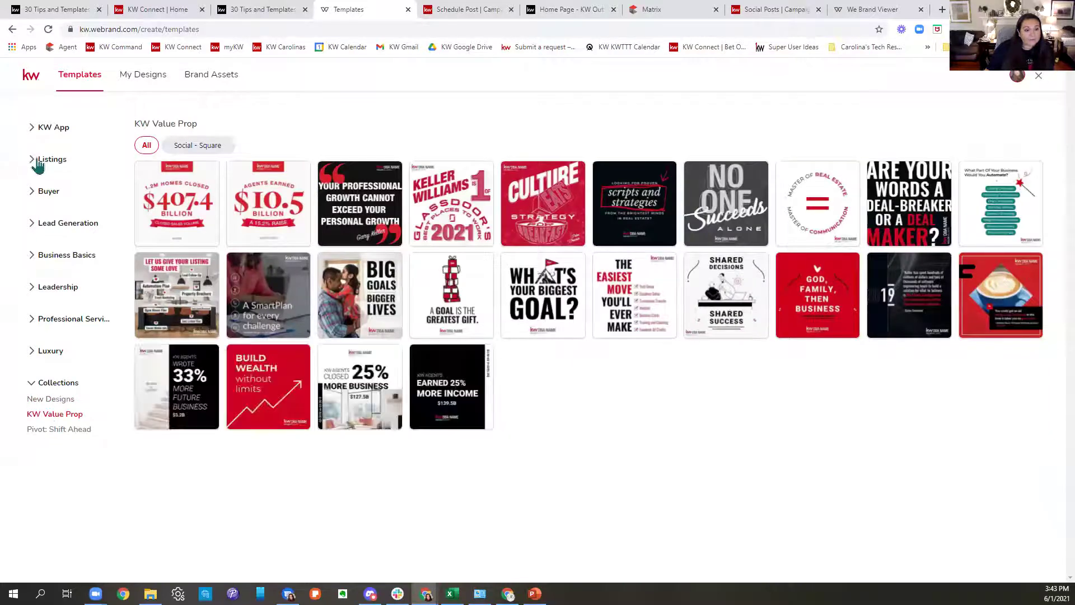
{"action": "left_click", "coordinate": [240, 9]}
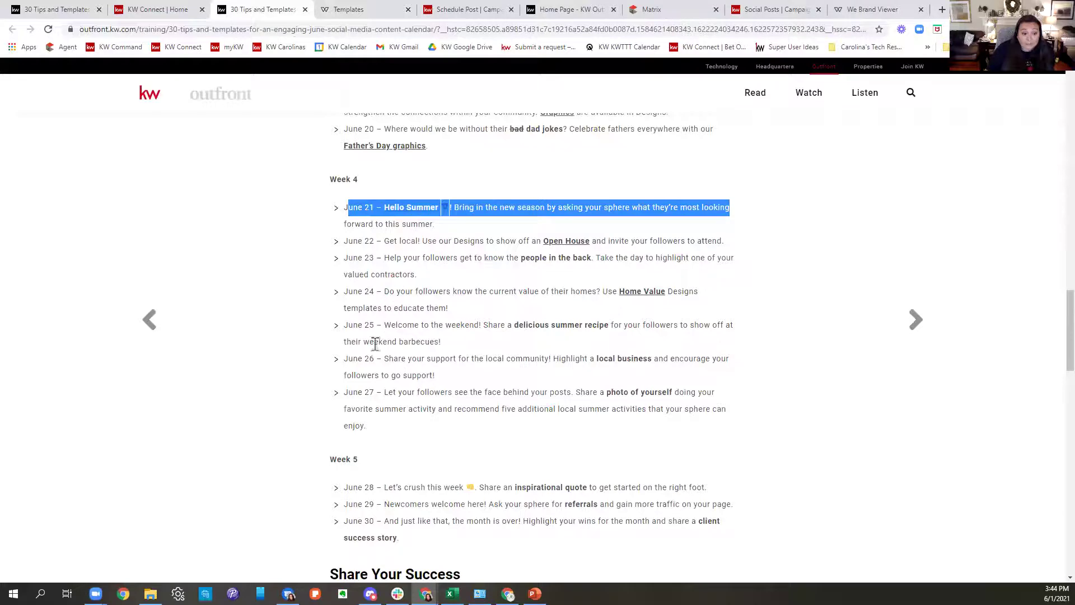
Open the June 21 'Hello Summer' link as the First Day of Summer template in the design editor.
{"action": "left_click", "coordinate": [703, 408]}
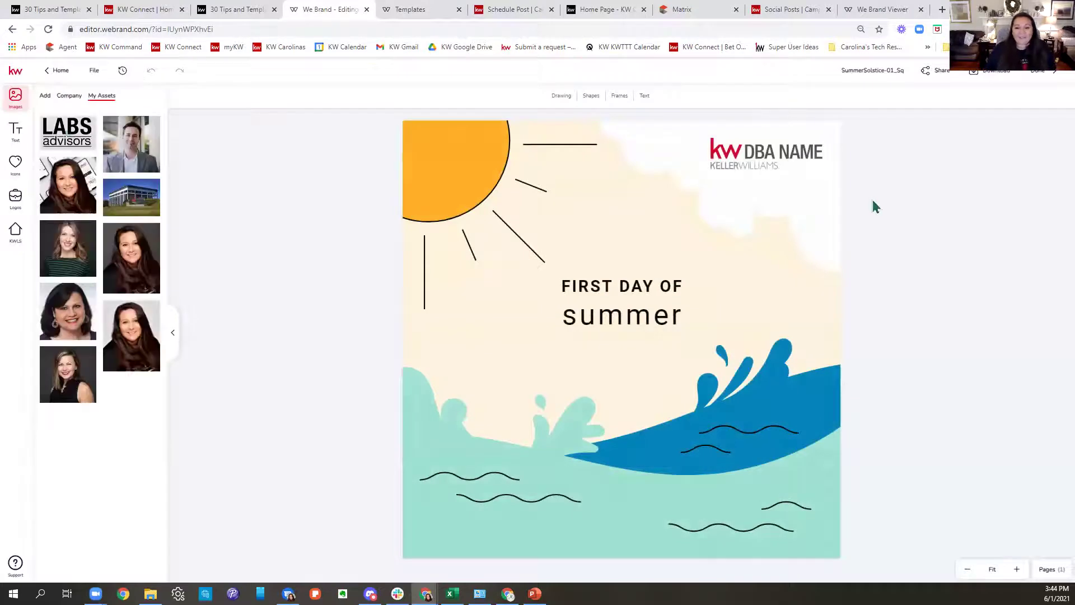
Replace the DBA NAME placeholder with a logo from the KW ONE folder in My Assets, aligned top right.
{"action": "left_click", "coordinate": [792, 152]}
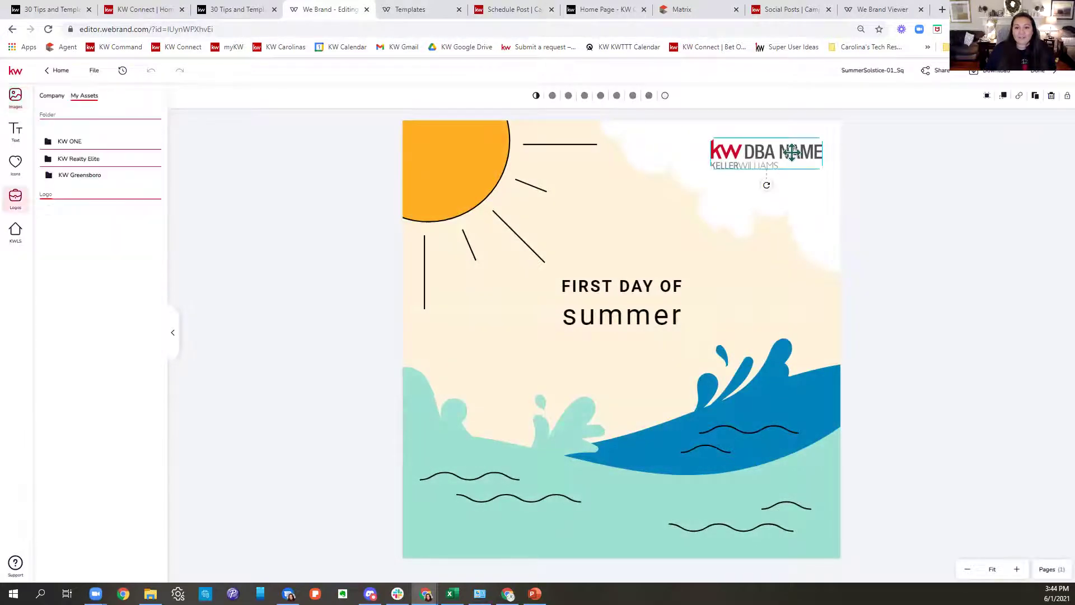
{"action": "left_click", "coordinate": [74, 176]}
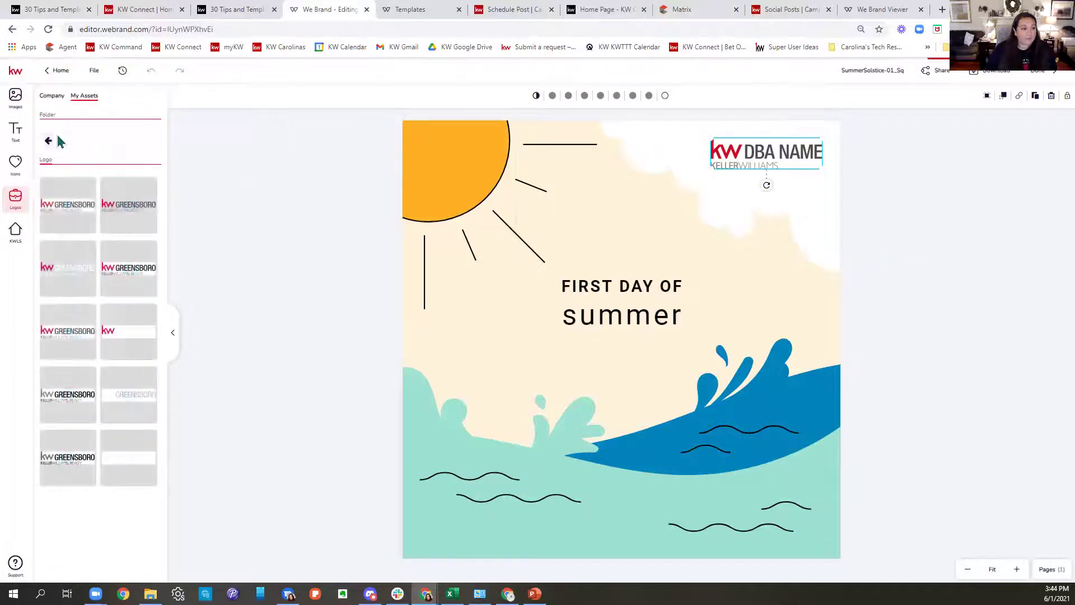
{"action": "left_click", "coordinate": [48, 140]}
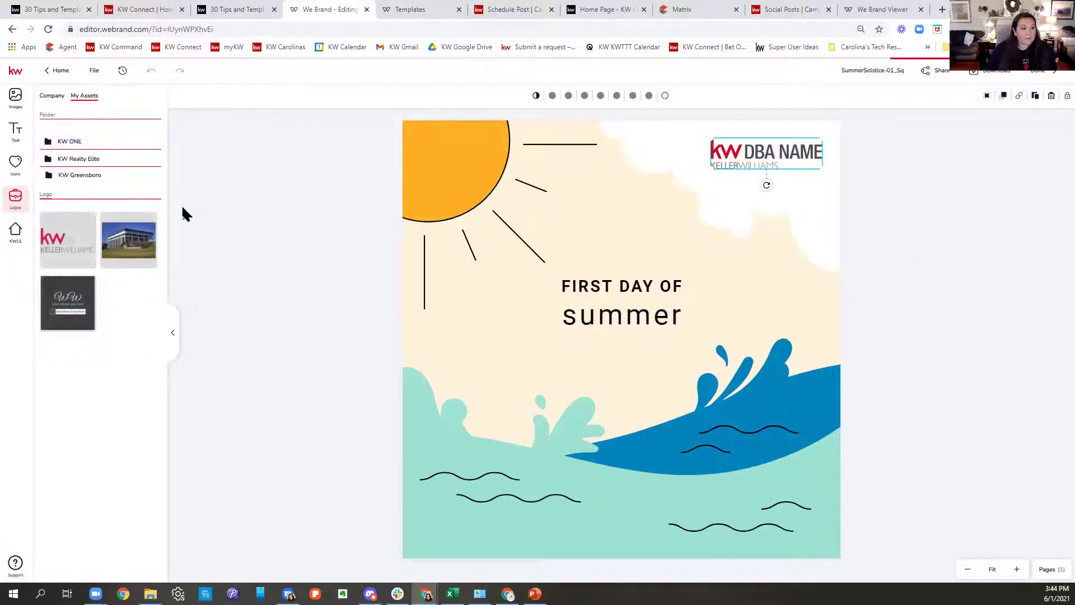
{"action": "left_click", "coordinate": [63, 144]}
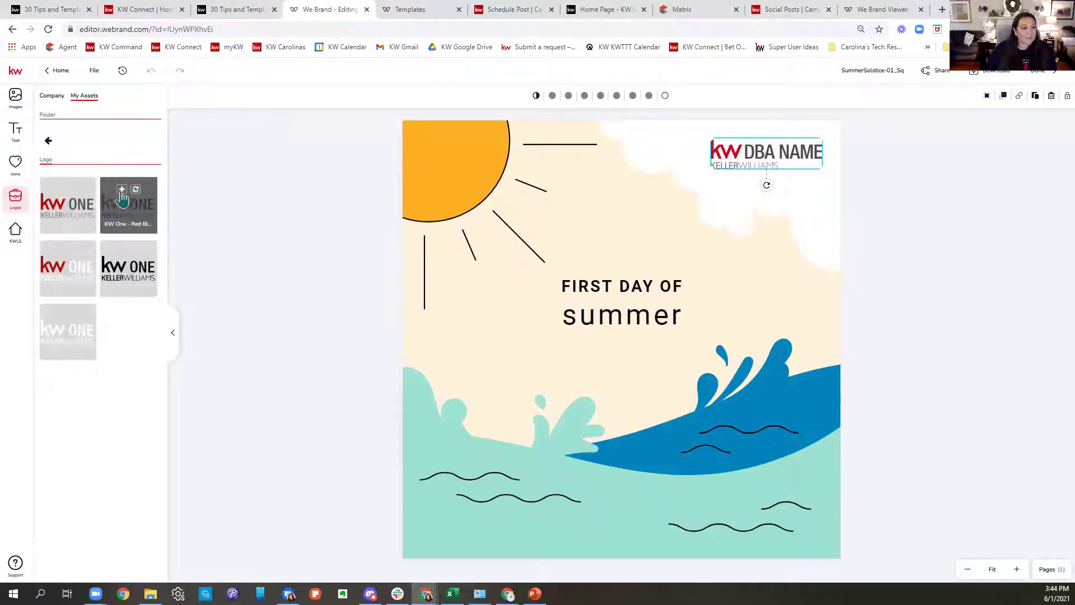
{"action": "left_click", "coordinate": [75, 189]}
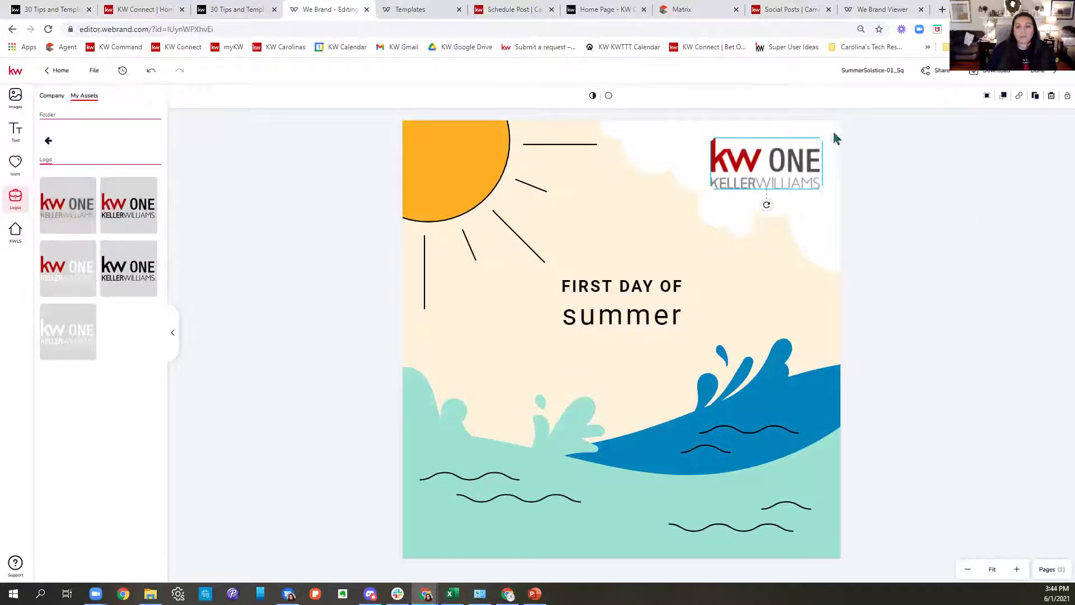
{"action": "left_click_drag", "start_coordinate": [805, 162], "coordinate": [805, 159]}
{"action": "left_click", "coordinate": [948, 324]}
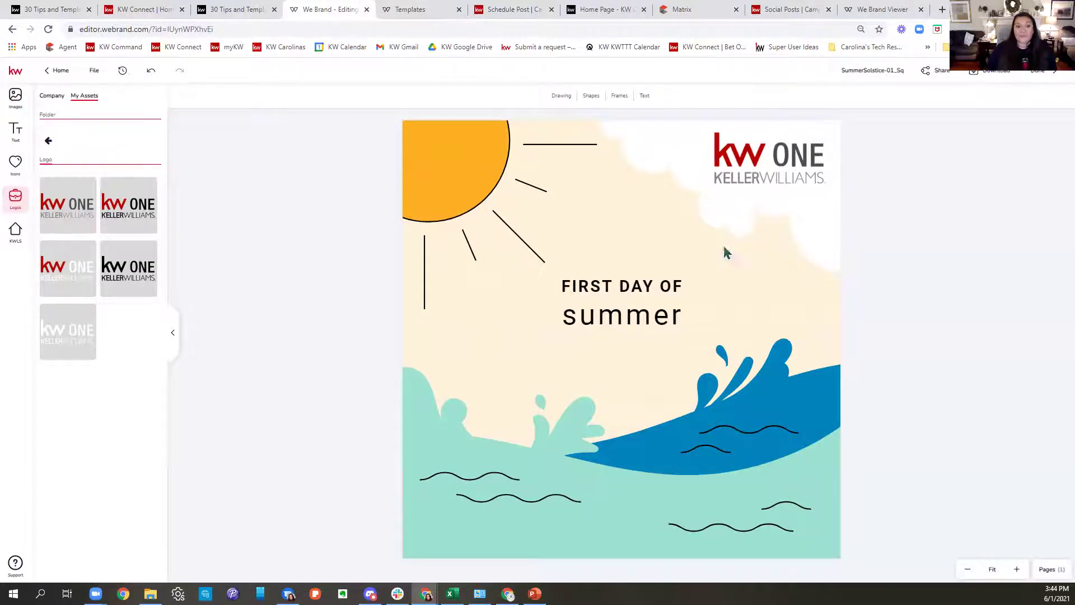
Scroll through this week's scheduled and published posts on the social calendar, then return to the June article.
{"action": "left_click", "coordinate": [867, 9]}
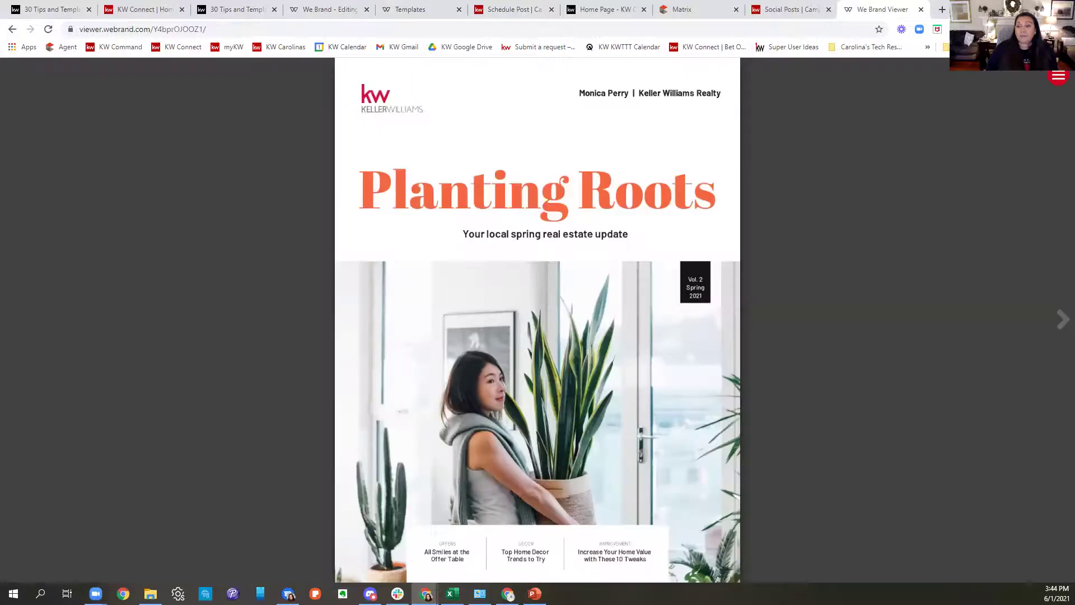
{"action": "left_click", "coordinate": [833, 11]}
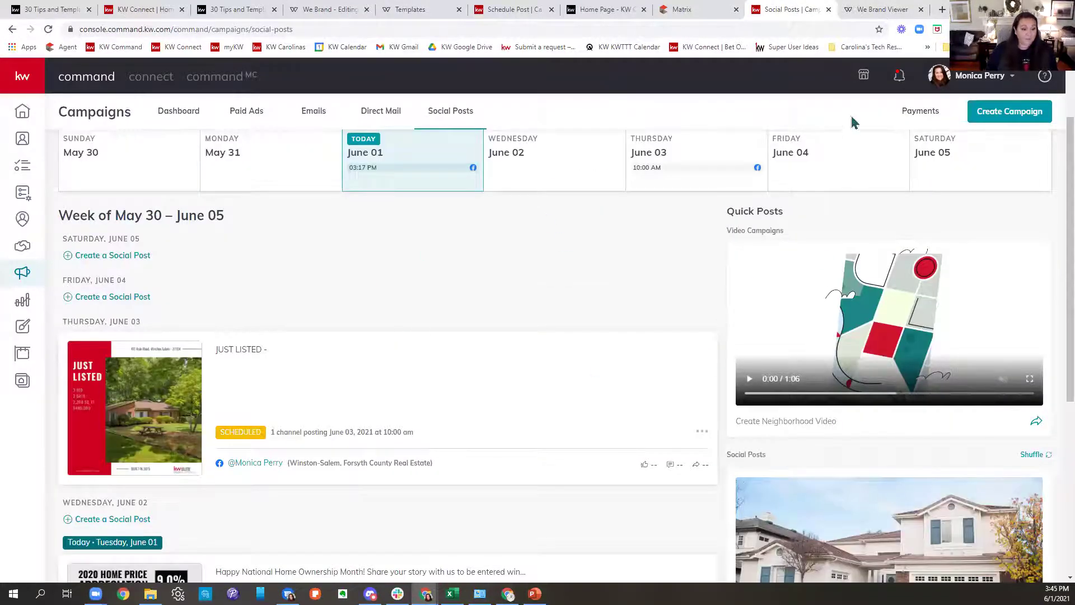
{"action": "scroll", "coordinate": [577, 230], "scroll_direction": "down", "scroll_amount": 4}
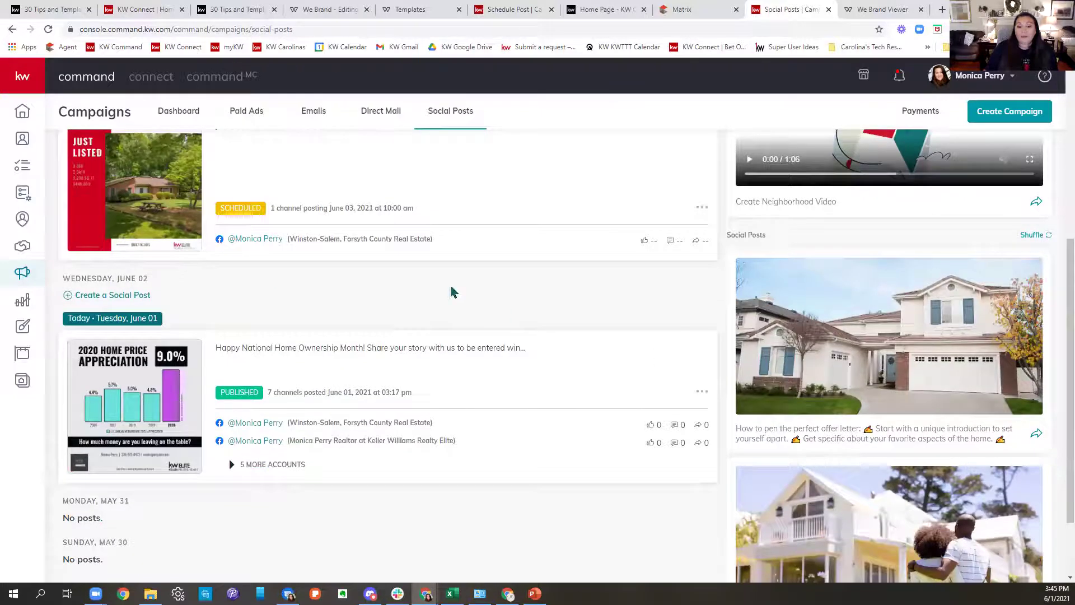
{"action": "scroll", "coordinate": [450, 238], "scroll_direction": "down", "scroll_amount": 2}
{"action": "scroll", "coordinate": [456, 243], "scroll_direction": "up", "scroll_amount": 6}
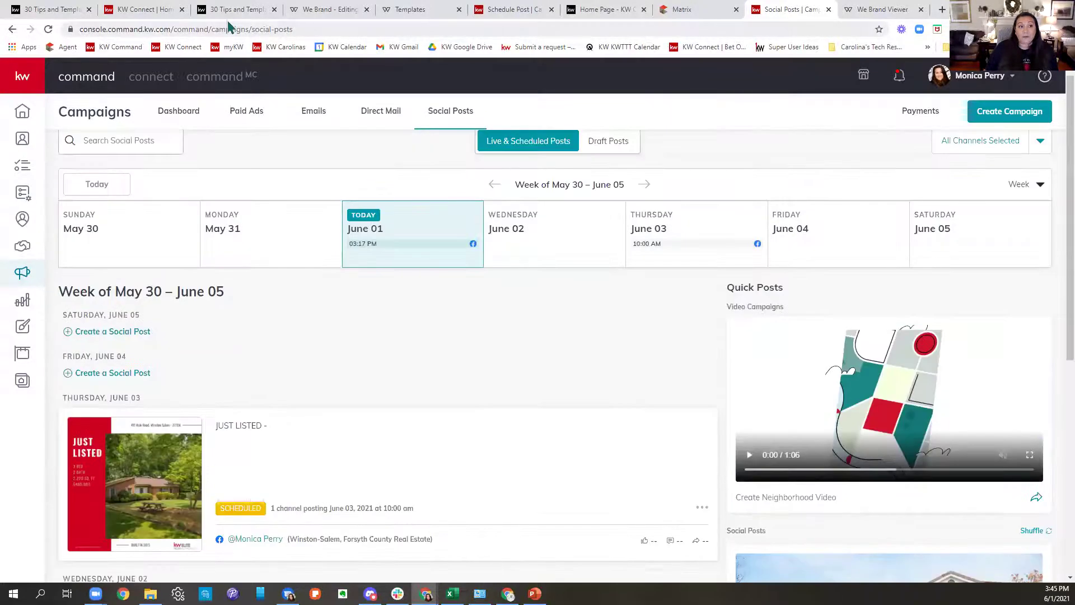
{"action": "left_click", "coordinate": [238, 10]}
{"action": "scroll", "coordinate": [745, 273], "scroll_direction": "down", "scroll_amount": 2}
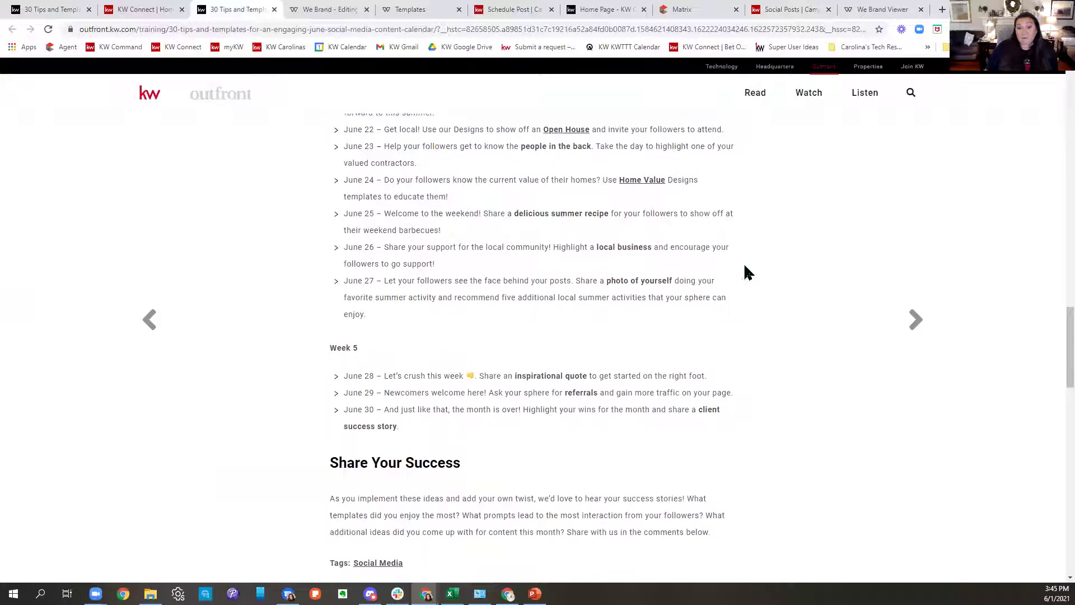
{"action": "scroll", "coordinate": [745, 272], "scroll_direction": "down", "scroll_amount": 1}
{"action": "left_click_drag", "start_coordinate": [387, 329], "coordinate": [837, 340]}
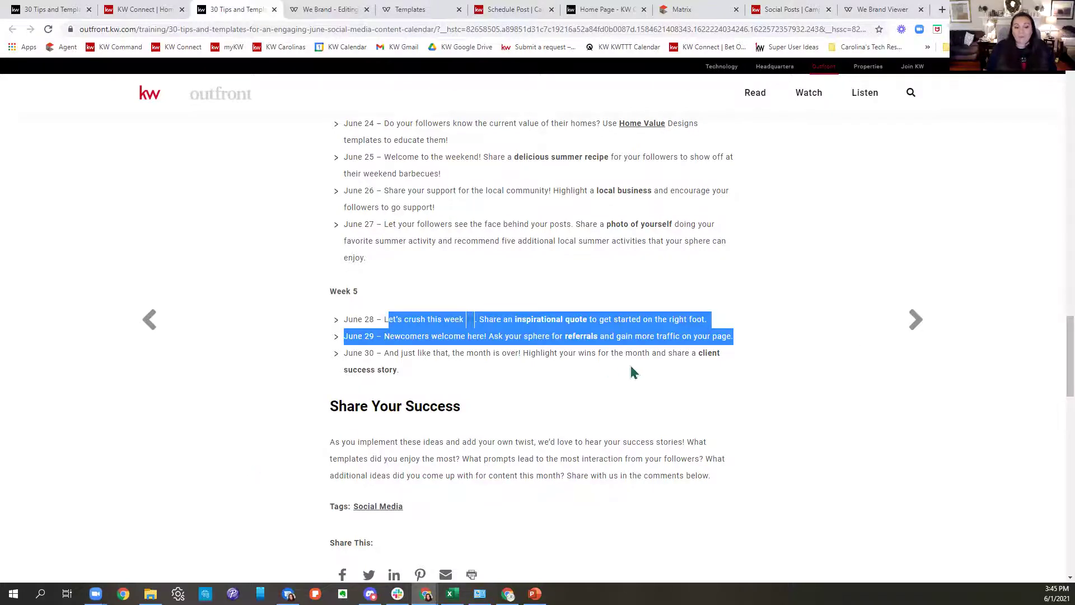
{"action": "scroll", "coordinate": [638, 375], "scroll_direction": "up", "scroll_amount": 10}
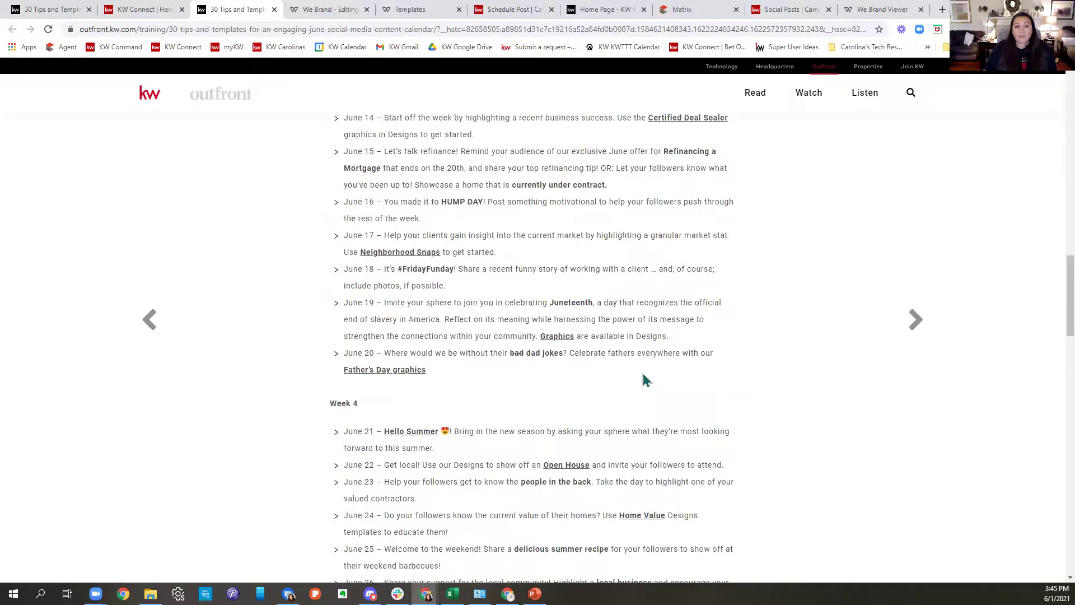
{"action": "scroll", "coordinate": [644, 380], "scroll_direction": "up", "scroll_amount": 15}
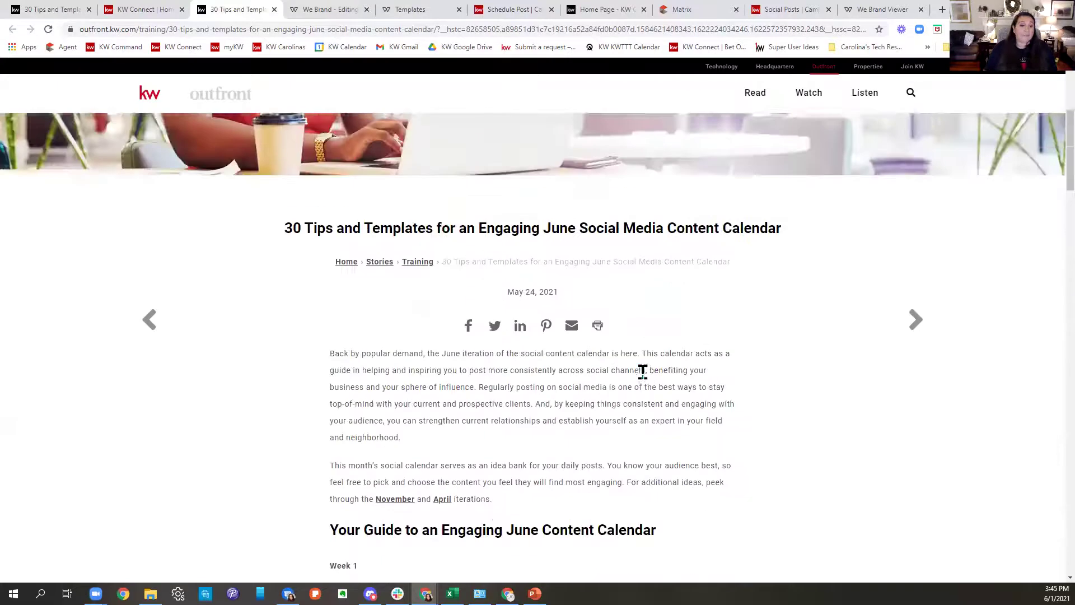
{"action": "scroll", "coordinate": [643, 372], "scroll_direction": "up", "scroll_amount": 2}
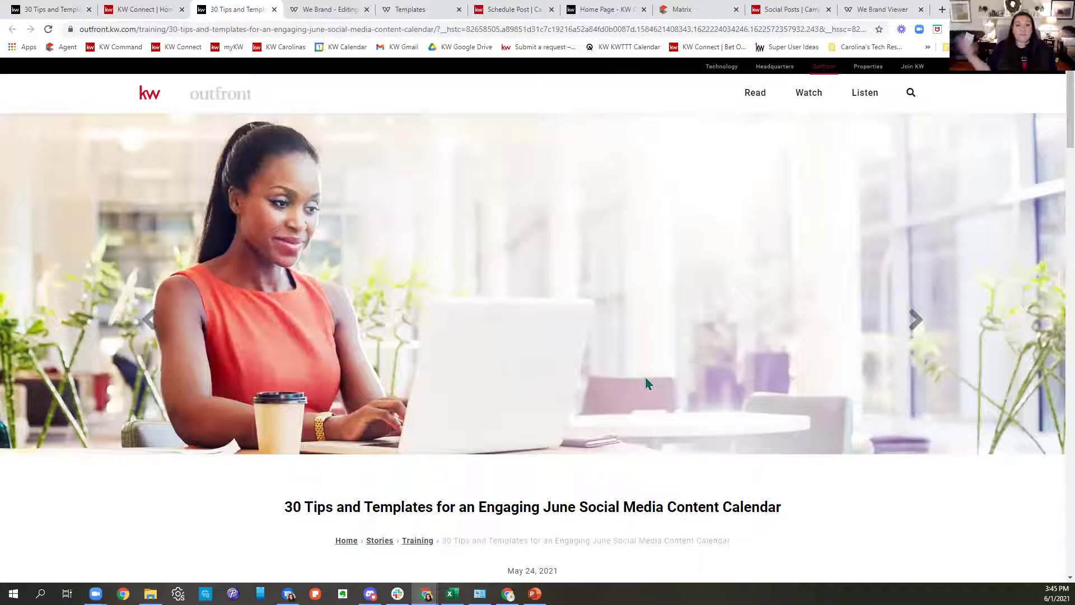
{"action": "left_click", "coordinate": [353, 11]}
Bring up the Command Social Posts calendar for May 30 – June 05 and scroll to its suggested posts.
{"action": "left_click", "coordinate": [145, 11]}
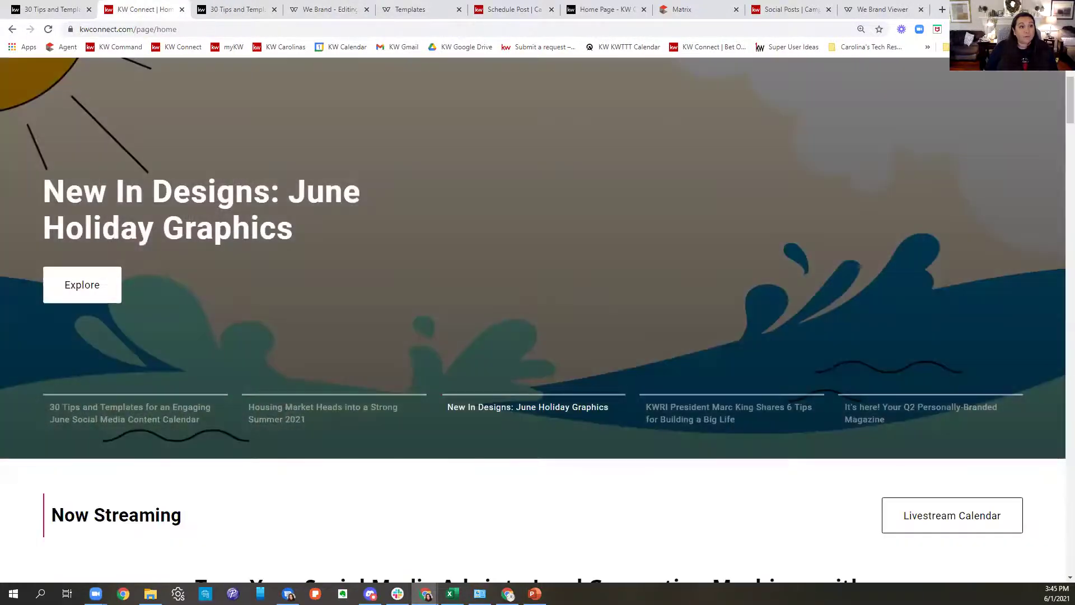
{"action": "left_click", "coordinate": [798, 10]}
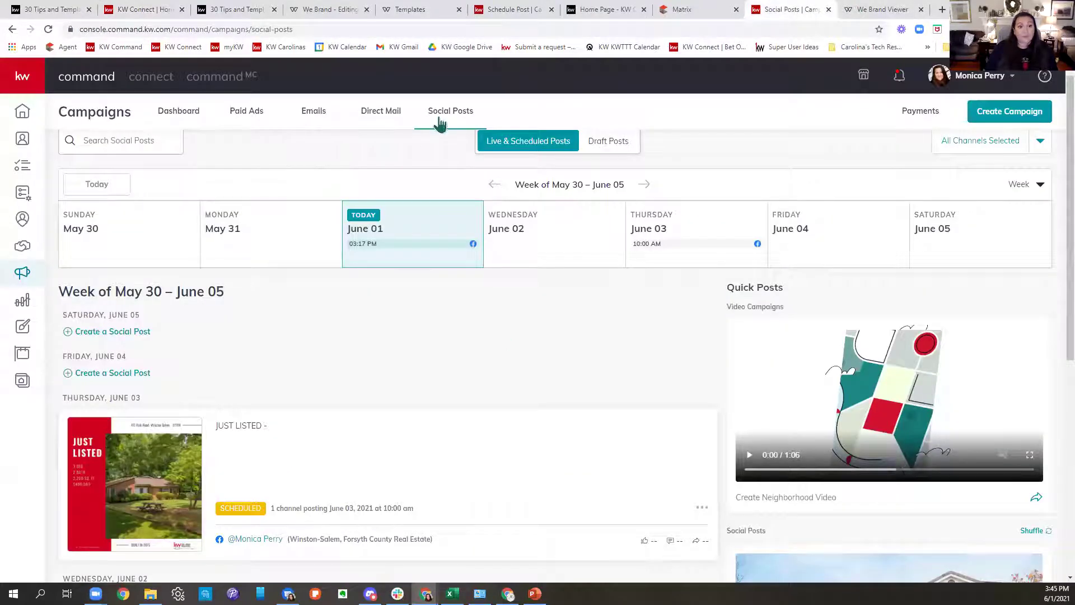
{"action": "scroll", "coordinate": [521, 166], "scroll_direction": "up", "scroll_amount": 1}
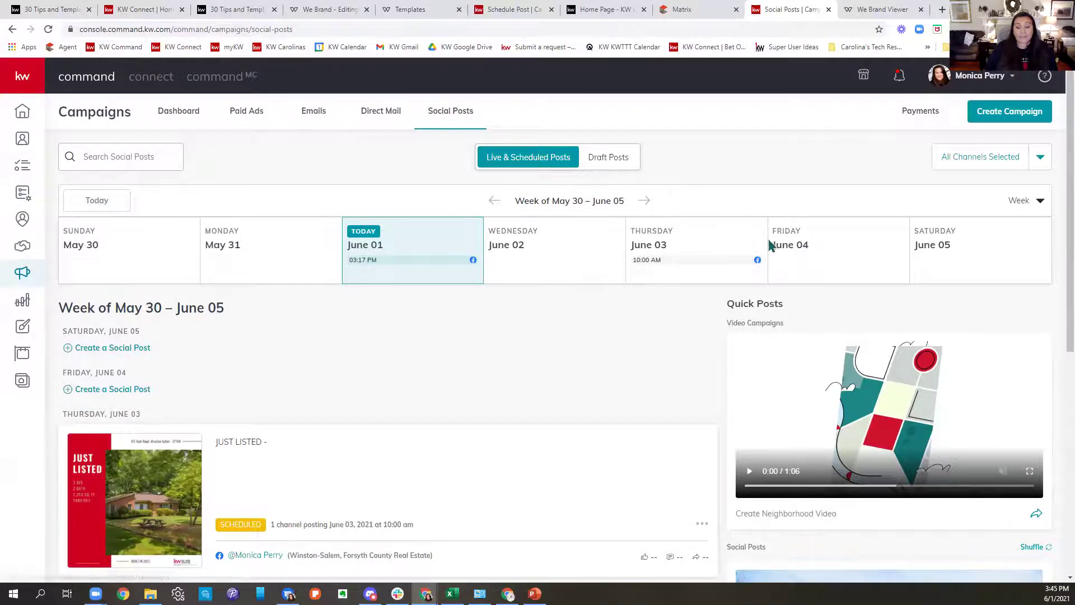
{"action": "scroll", "coordinate": [768, 244], "scroll_direction": "down", "scroll_amount": 3}
{"action": "scroll", "coordinate": [715, 309], "scroll_direction": "down", "scroll_amount": 4}
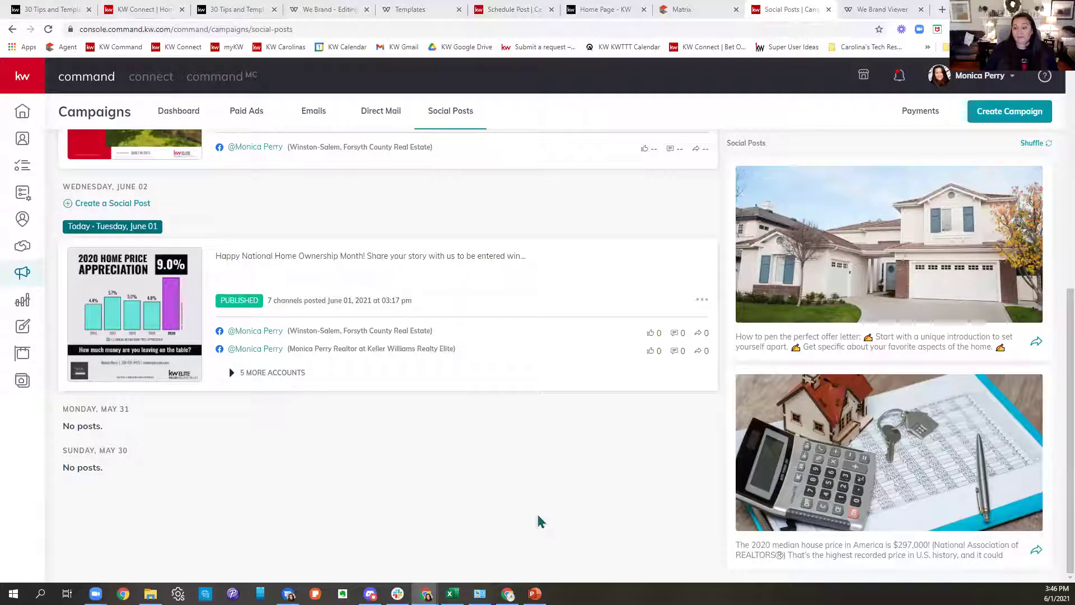
Draft a post from the $297,000 median house price suggestion, review it, then go back to Social Posts.
{"action": "left_click", "coordinate": [1035, 555]}
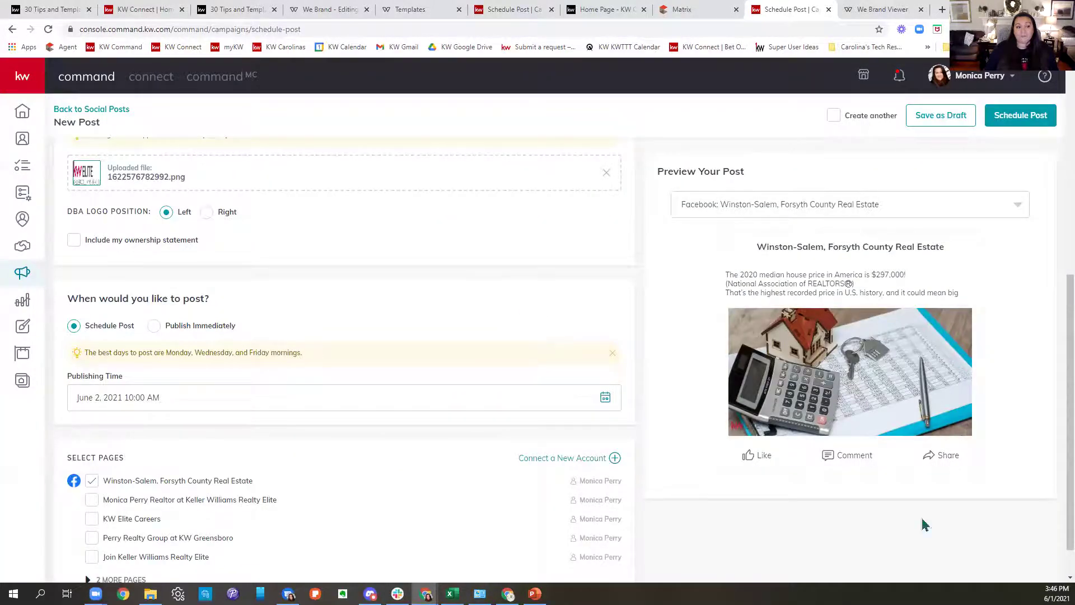
{"action": "scroll", "coordinate": [480, 290], "scroll_direction": "up", "scroll_amount": 5}
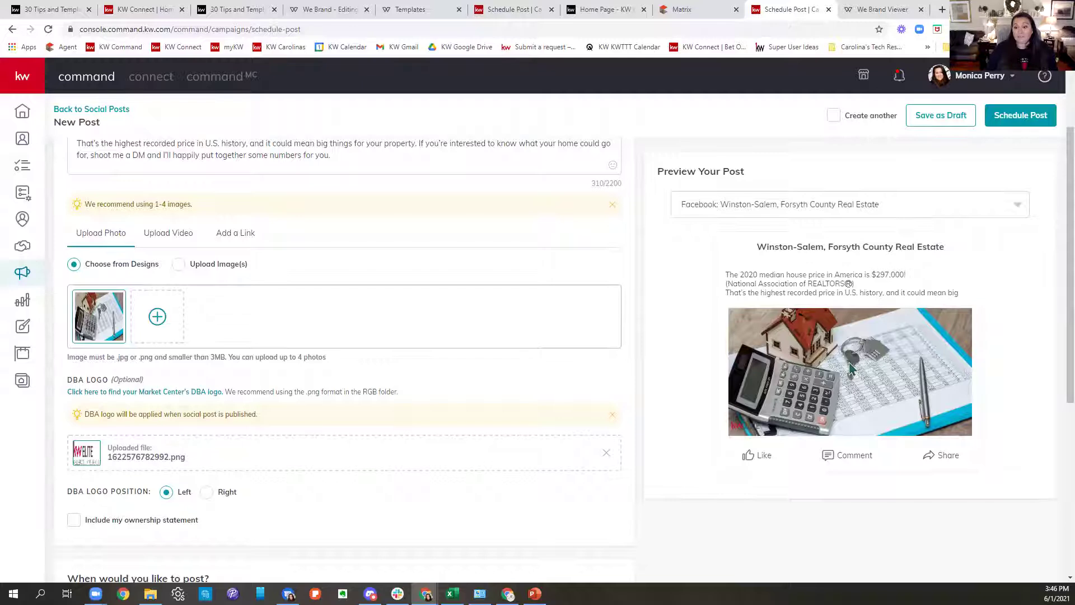
{"action": "scroll", "coordinate": [374, 312], "scroll_direction": "down", "scroll_amount": 6}
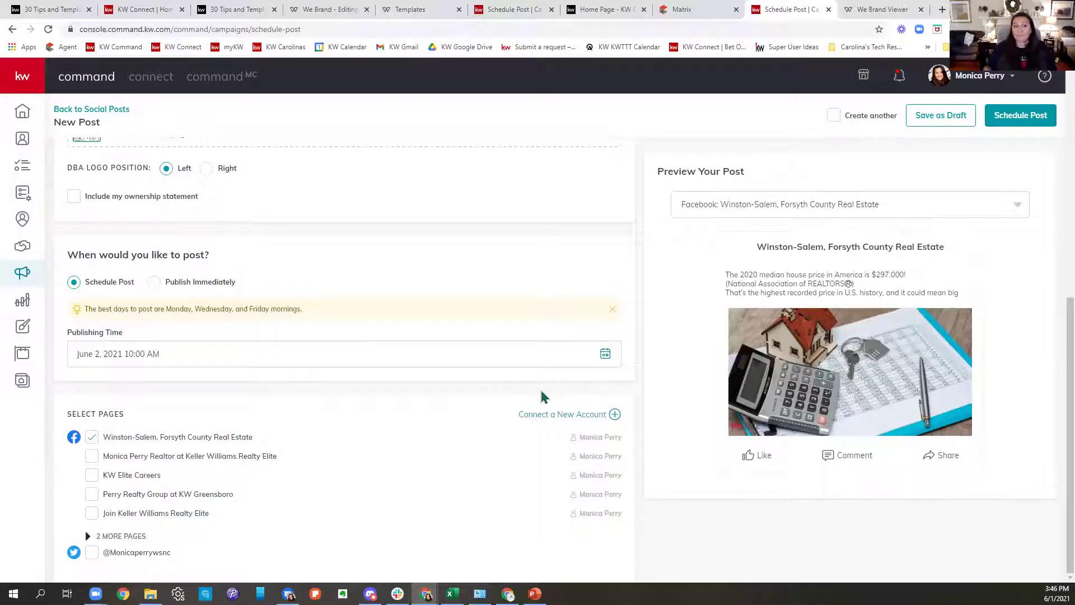
{"action": "left_click", "coordinate": [95, 109]}
Scroll through the current suggested posts on the Social Posts page.
{"action": "scroll", "coordinate": [988, 336], "scroll_direction": "down", "scroll_amount": 5}
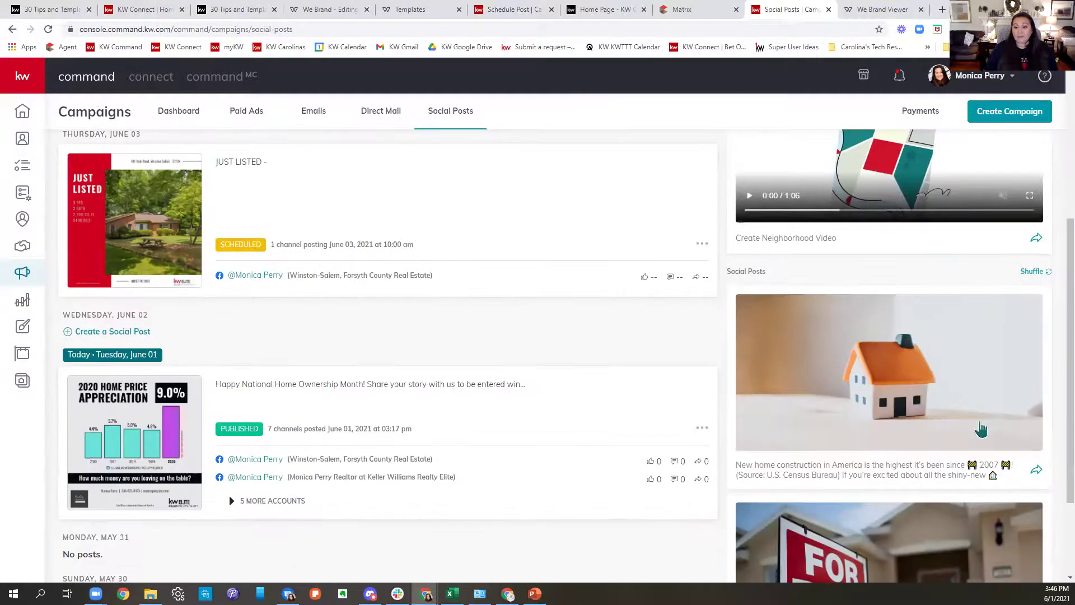
{"action": "scroll", "coordinate": [898, 331], "scroll_direction": "down", "scroll_amount": 2}
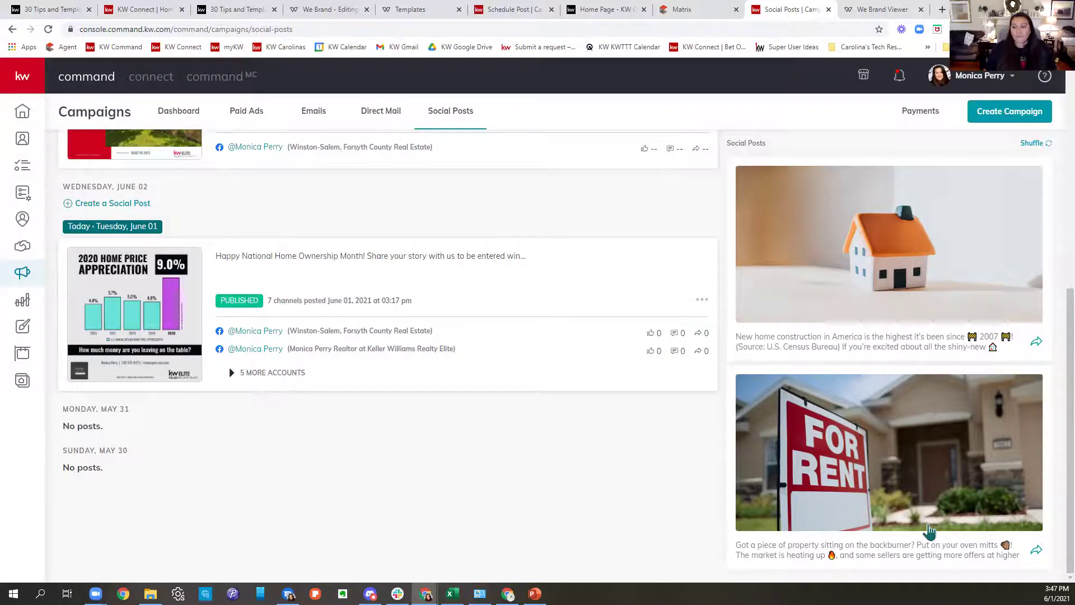
{"action": "scroll", "coordinate": [929, 530], "scroll_direction": "up", "scroll_amount": 10}
{"action": "scroll", "coordinate": [975, 505], "scroll_direction": "down", "scroll_amount": 1}
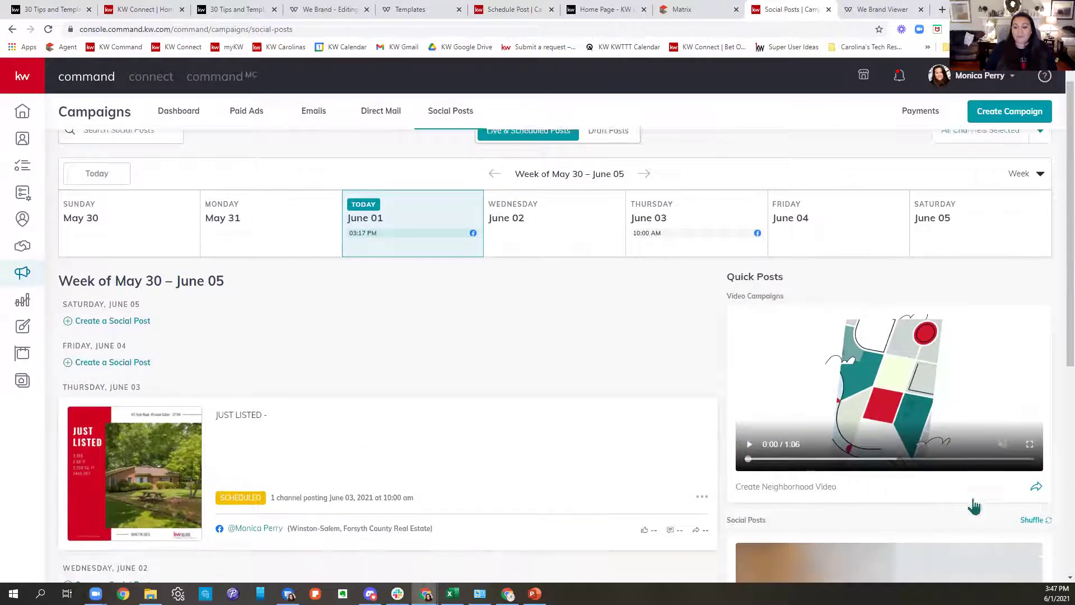
{"action": "scroll", "coordinate": [974, 505], "scroll_direction": "down", "scroll_amount": 5}
{"action": "scroll", "coordinate": [975, 504], "scroll_direction": "up", "scroll_amount": 6}
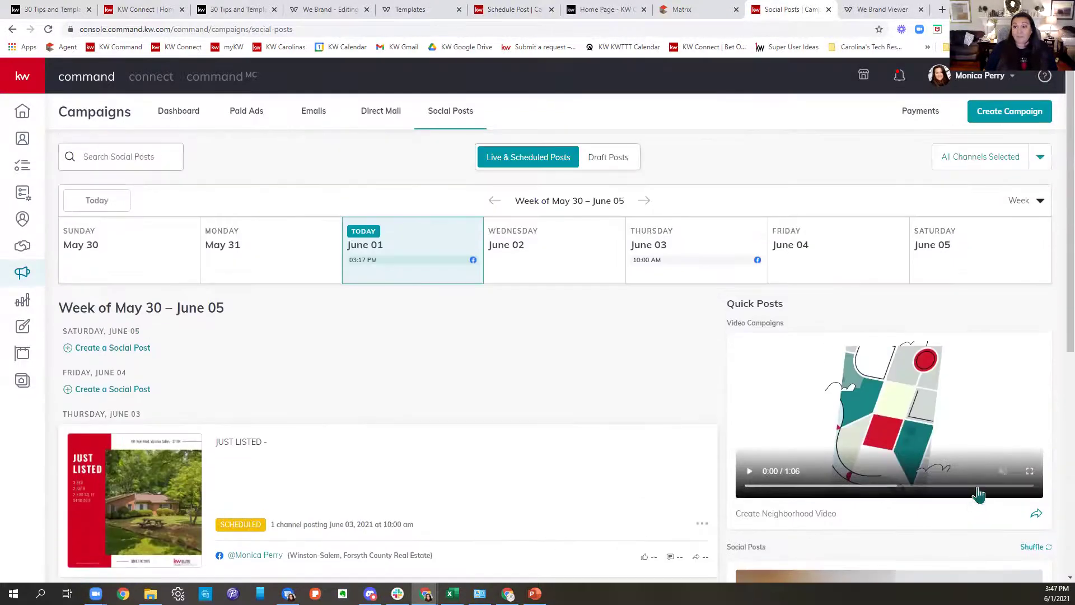
{"action": "scroll", "coordinate": [972, 367], "scroll_direction": "down", "scroll_amount": 6}
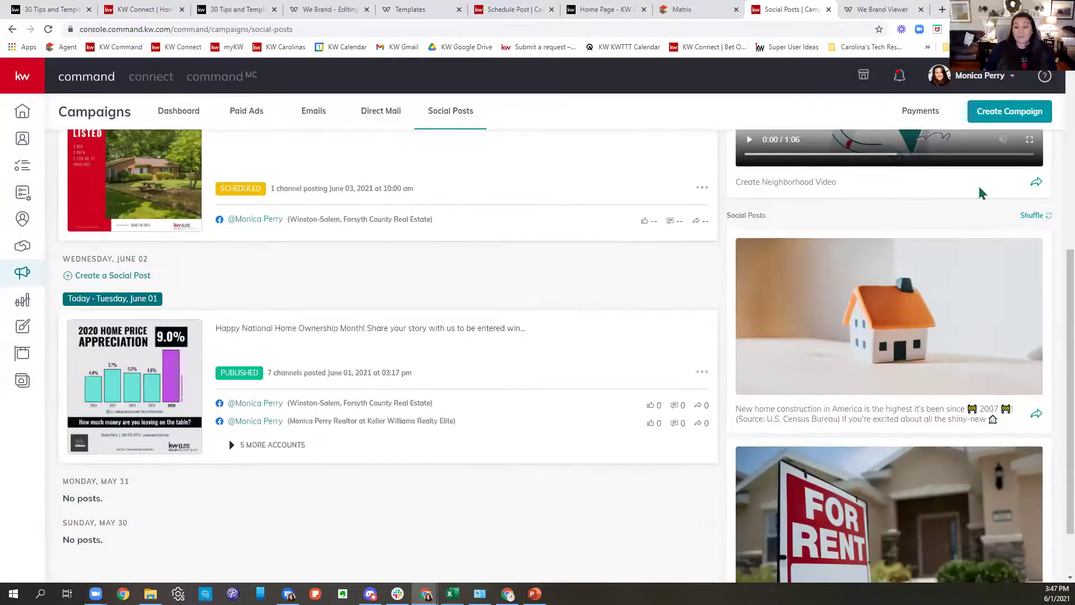
Shuffle for new suggestions and start a post from the home-photo suggestion.
{"action": "left_click", "coordinate": [1031, 216]}
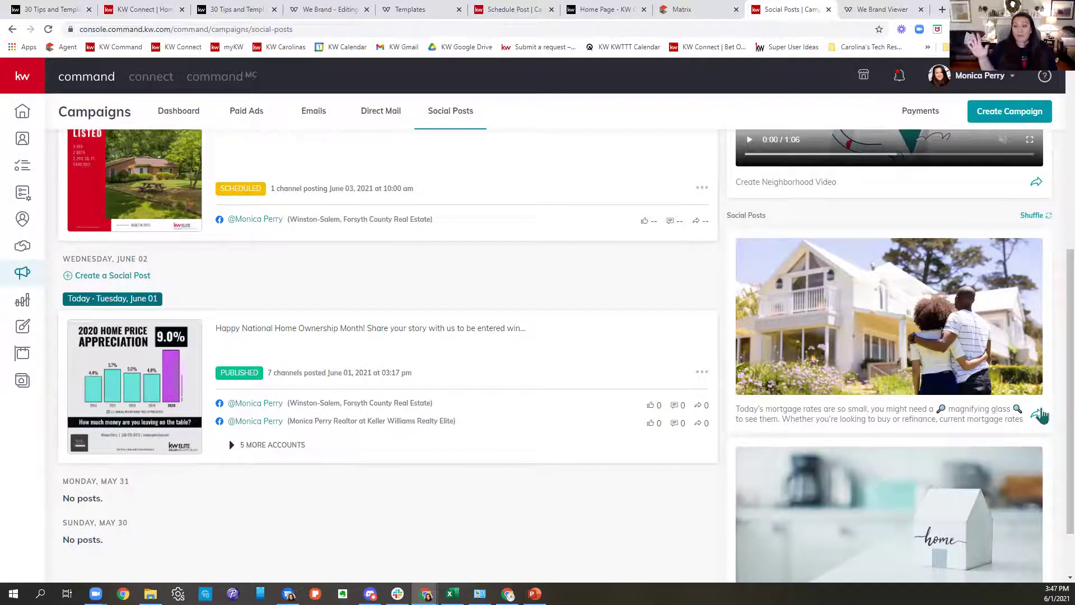
{"action": "scroll", "coordinate": [1040, 415], "scroll_direction": "down", "scroll_amount": 2}
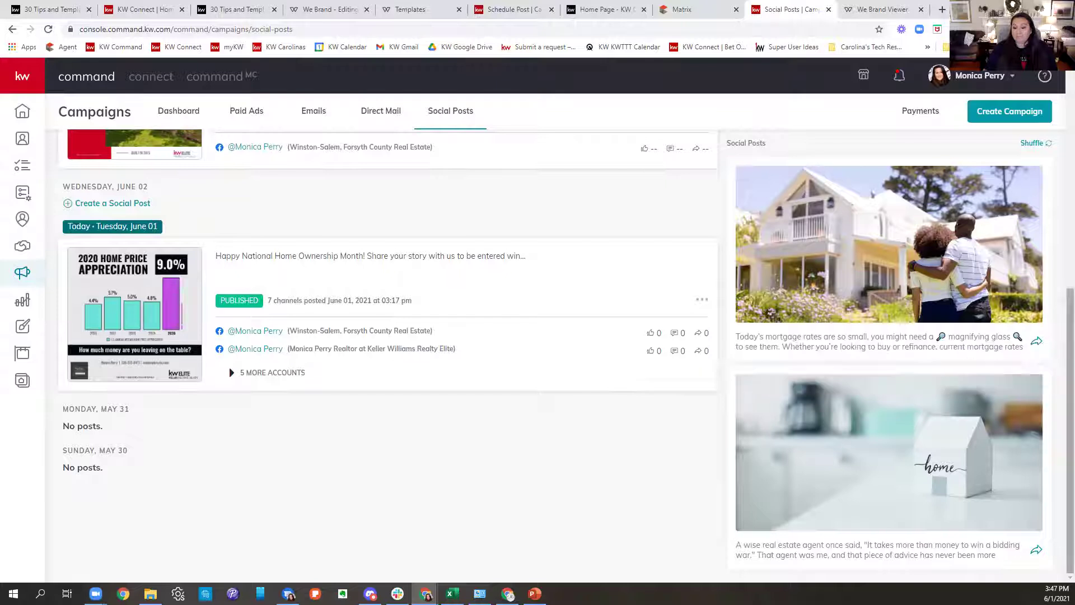
{"action": "left_click", "coordinate": [1036, 554]}
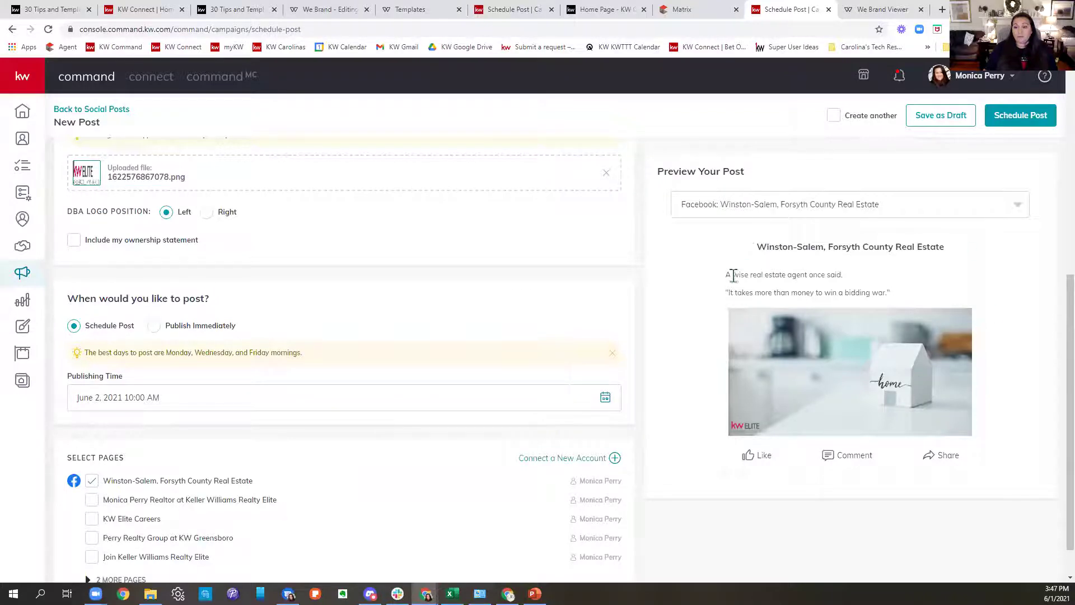
Highlight the caption's opening line, bidding-war quote and following paragraph, then return to the June article.
{"action": "left_click_drag", "start_coordinate": [732, 275], "coordinate": [990, 280]}
{"action": "left_click_drag", "start_coordinate": [725, 292], "coordinate": [995, 299]}
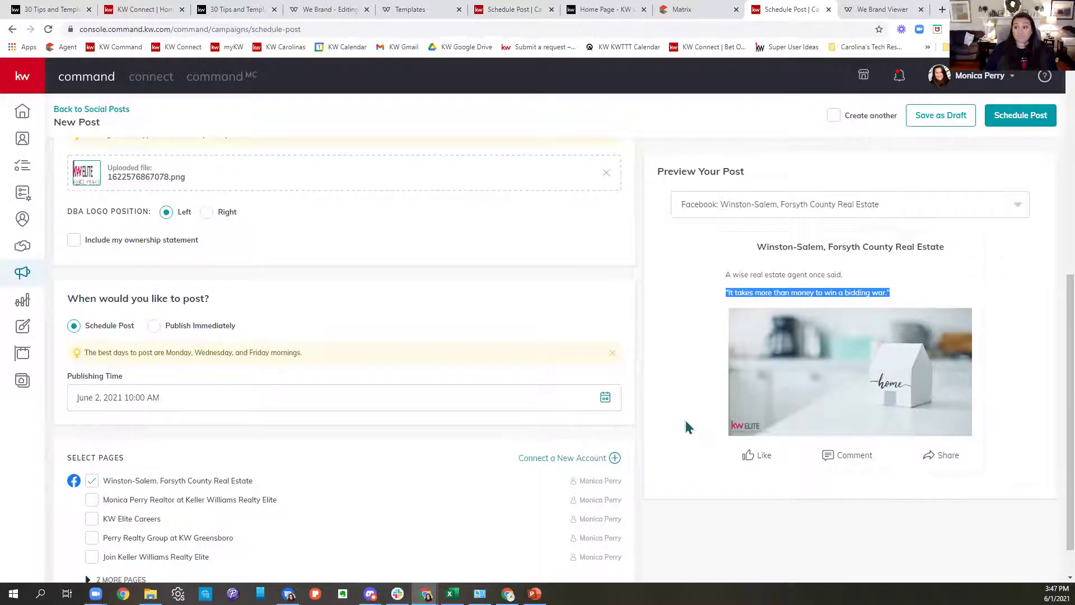
{"action": "scroll", "coordinate": [497, 415], "scroll_direction": "up", "scroll_amount": 7}
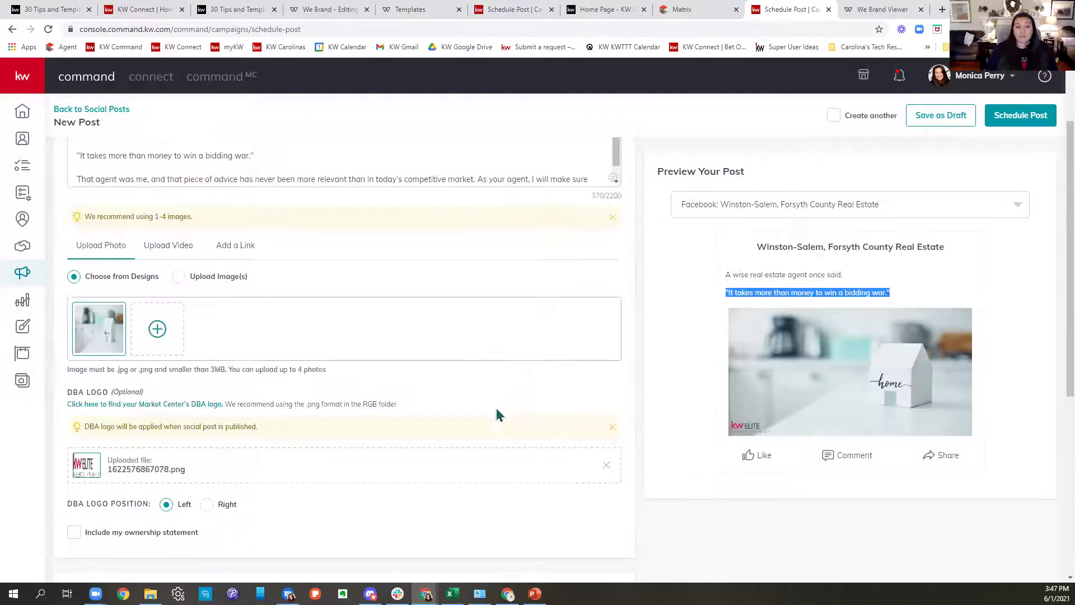
{"action": "left_click_drag", "start_coordinate": [76, 282], "coordinate": [741, 326]}
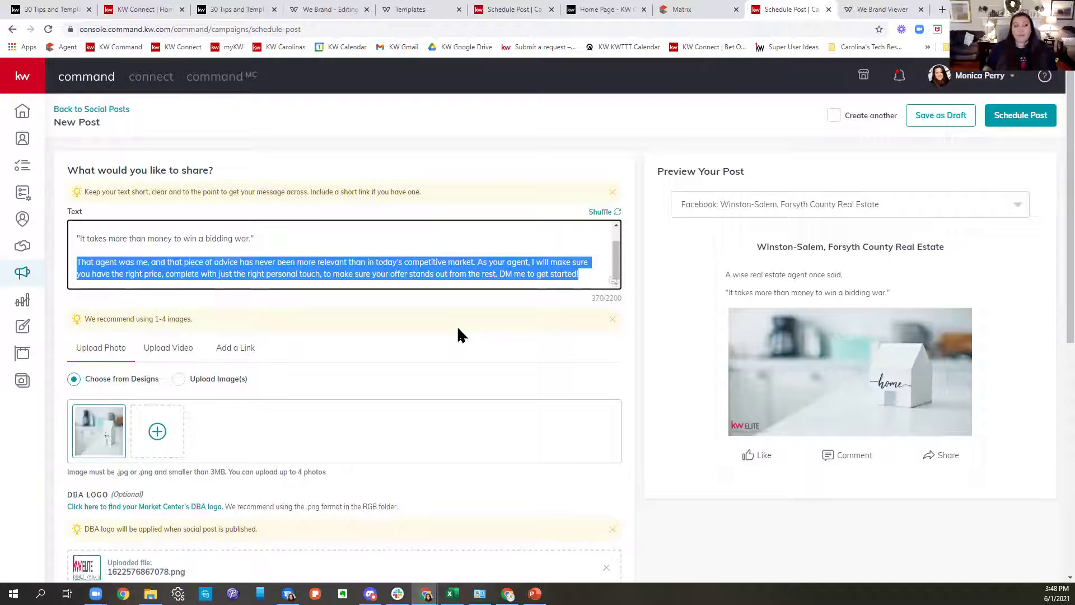
{"action": "left_click", "coordinate": [224, 9]}
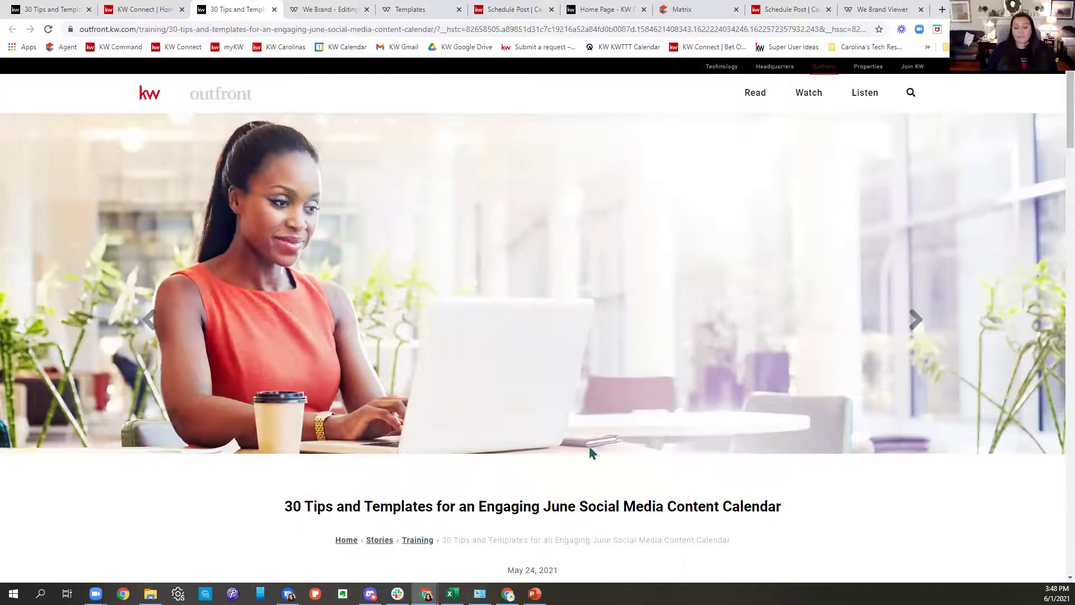
Scroll through the June calendar article's weekly ideas, then switch to the KW Connect home page with Ctrl+Shift+Tab.
{"action": "scroll", "coordinate": [589, 446], "scroll_direction": "down", "scroll_amount": 15}
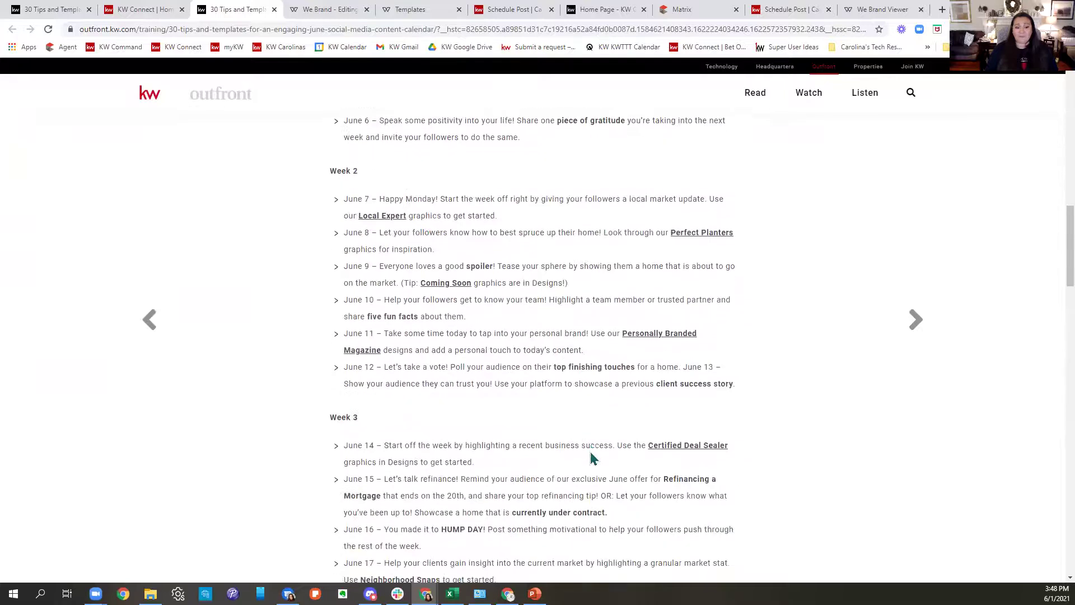
{"action": "scroll", "coordinate": [591, 453], "scroll_direction": "down", "scroll_amount": 5}
{"action": "scroll", "coordinate": [592, 461], "scroll_direction": "down", "scroll_amount": 6}
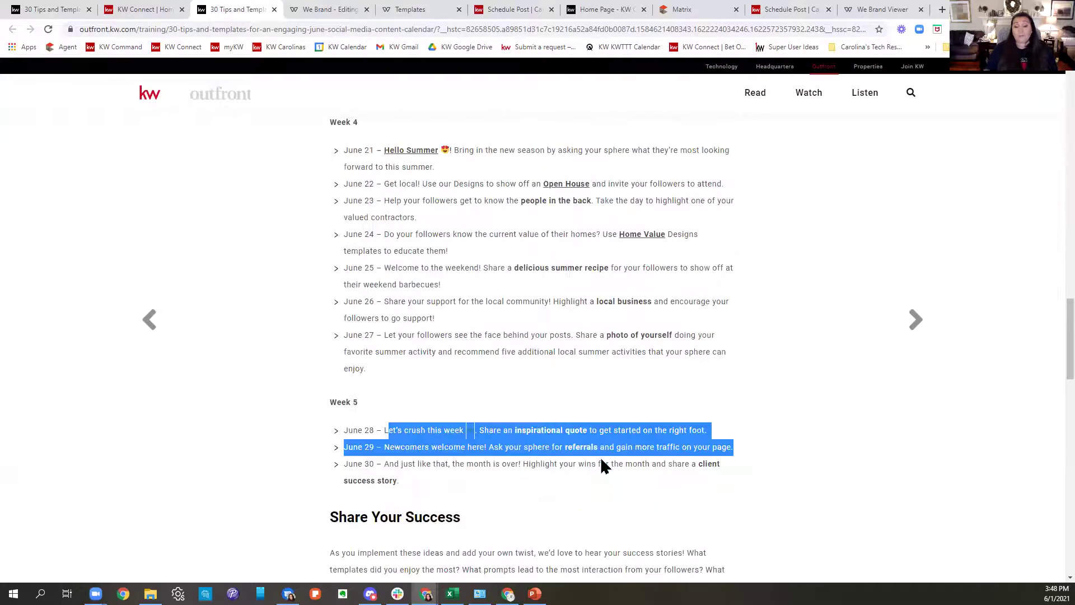
{"action": "scroll", "coordinate": [602, 462], "scroll_direction": "down", "scroll_amount": 5}
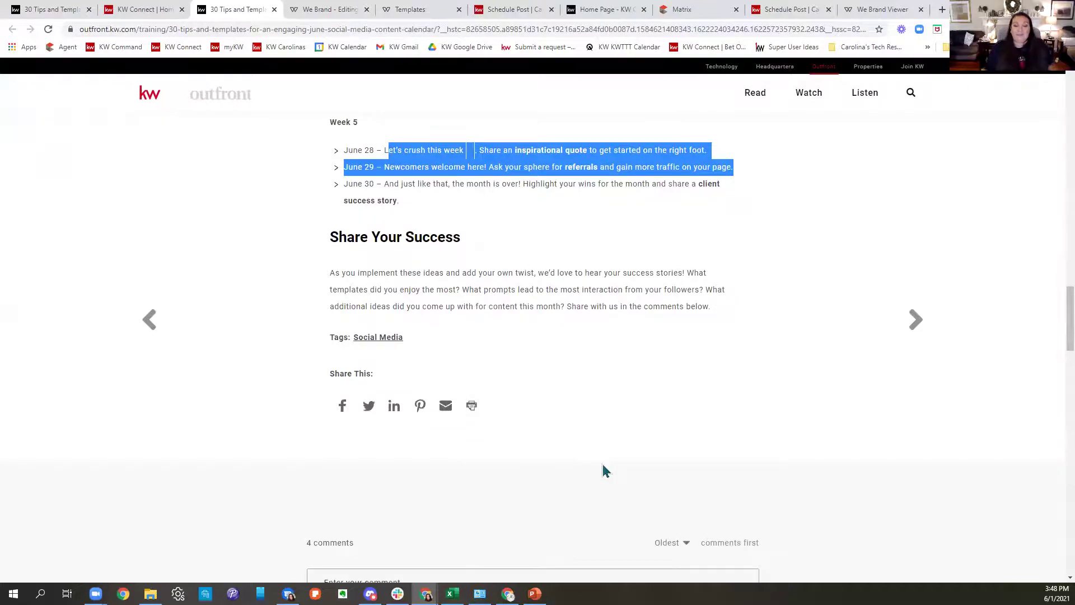
{"action": "scroll", "coordinate": [603, 470], "scroll_direction": "down", "scroll_amount": 7}
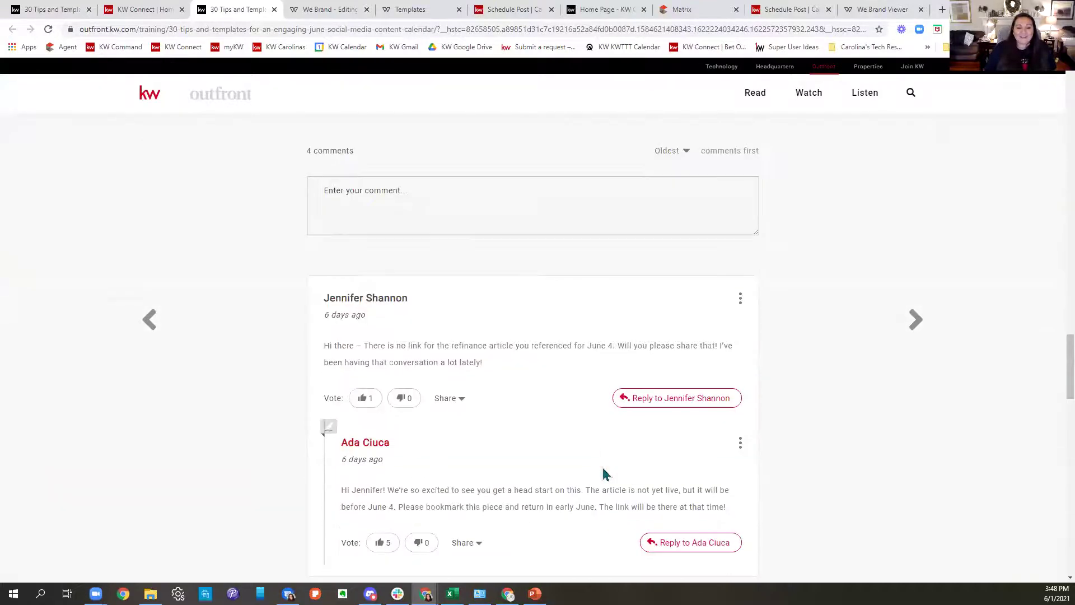
{"action": "scroll", "coordinate": [603, 473], "scroll_direction": "up", "scroll_amount": 20}
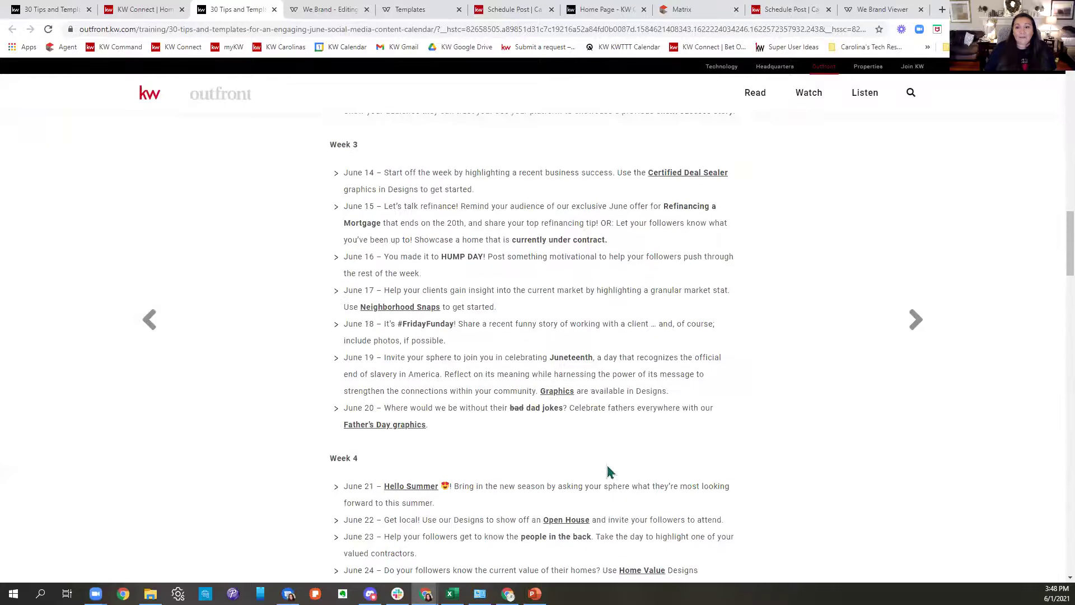
{"action": "scroll", "coordinate": [610, 472], "scroll_direction": "up", "scroll_amount": 5}
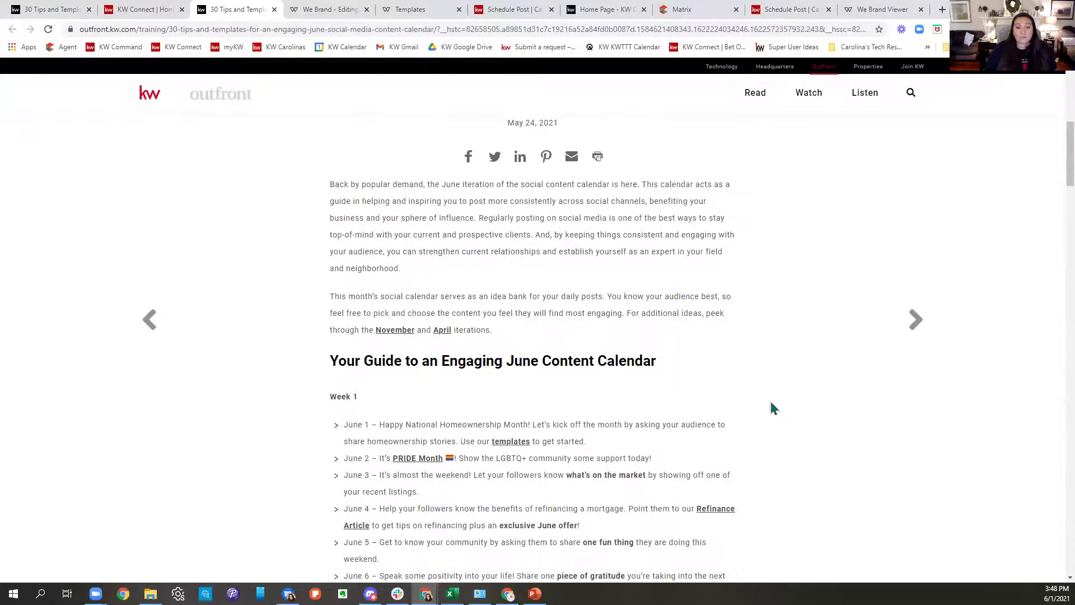
{"action": "scroll", "coordinate": [772, 407], "scroll_direction": "down", "scroll_amount": 10}
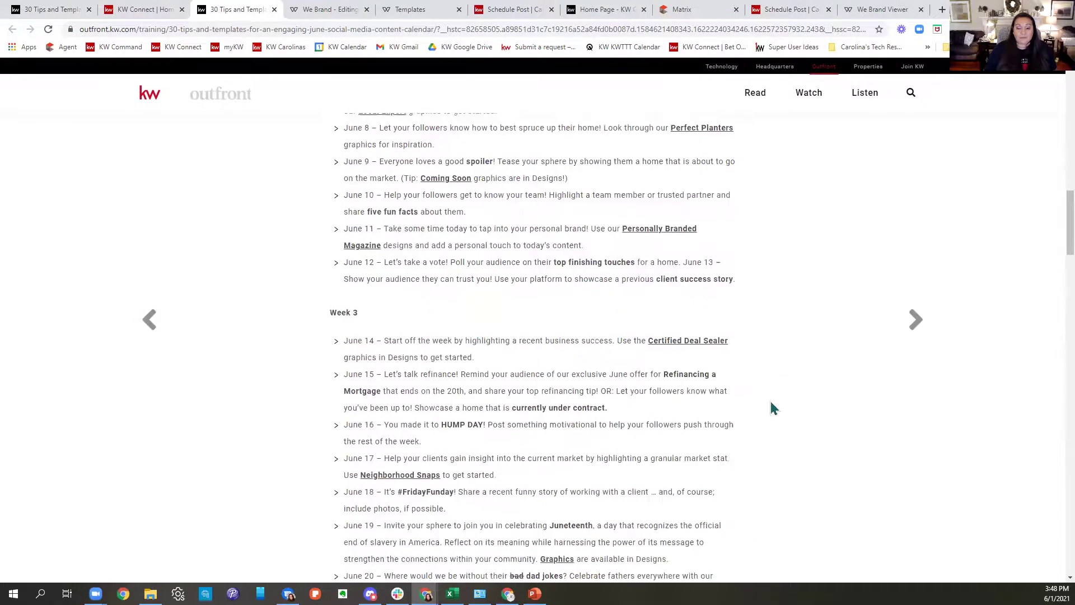
{"action": "scroll", "coordinate": [773, 407], "scroll_direction": "down", "scroll_amount": 2}
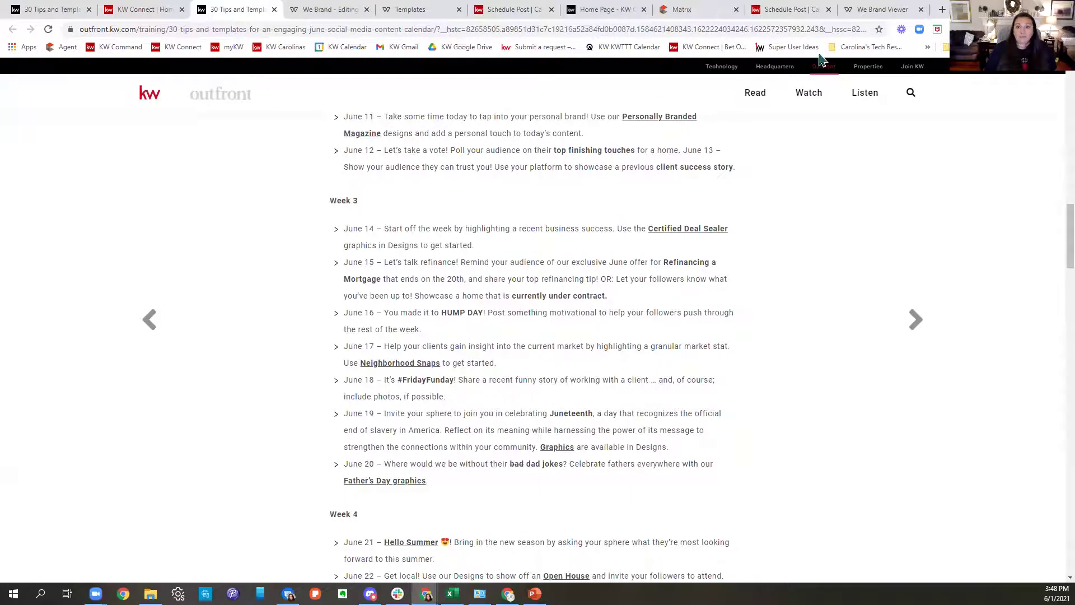
{"action": "key", "text": "ctrl+shift+Tab"}
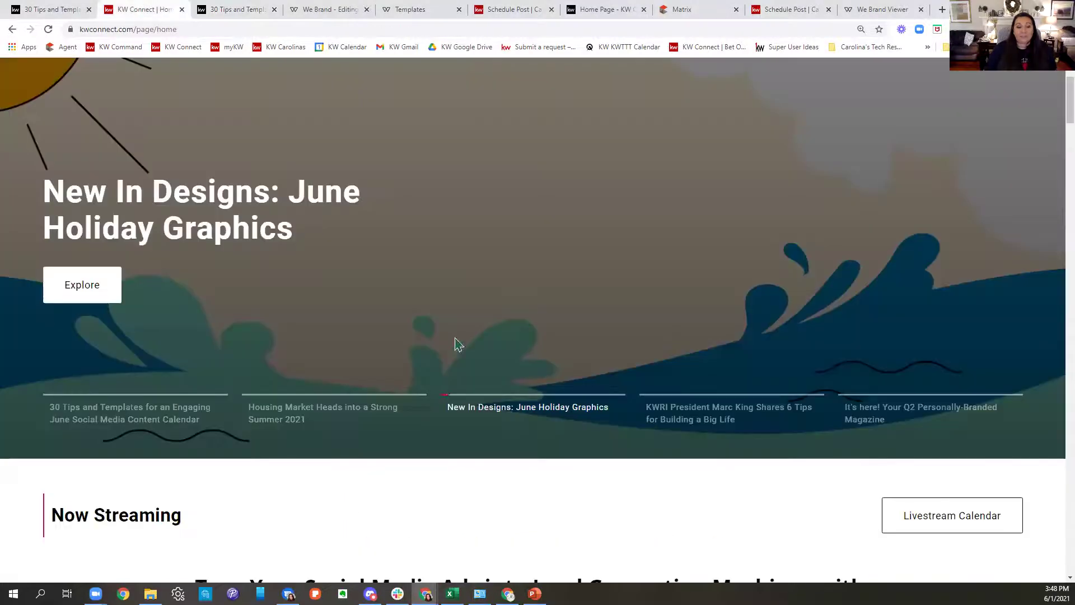
{"action": "scroll", "coordinate": [840, 380], "scroll_direction": "down", "scroll_amount": 5}
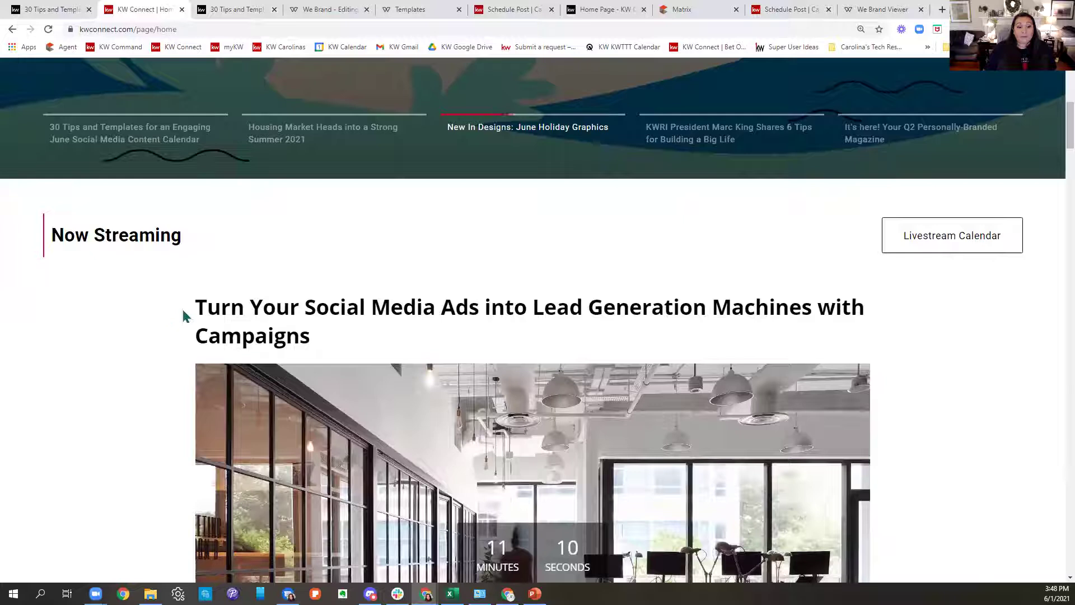
{"action": "left_click_drag", "start_coordinate": [374, 356], "coordinate": [174, 287]}
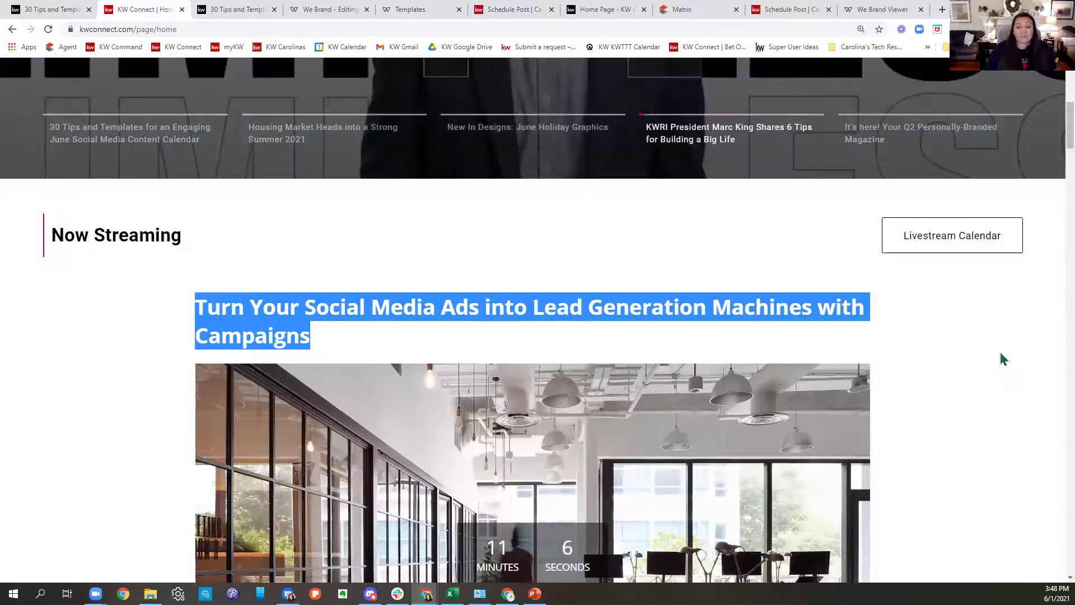
{"action": "scroll", "coordinate": [973, 360], "scroll_direction": "down", "scroll_amount": 5}
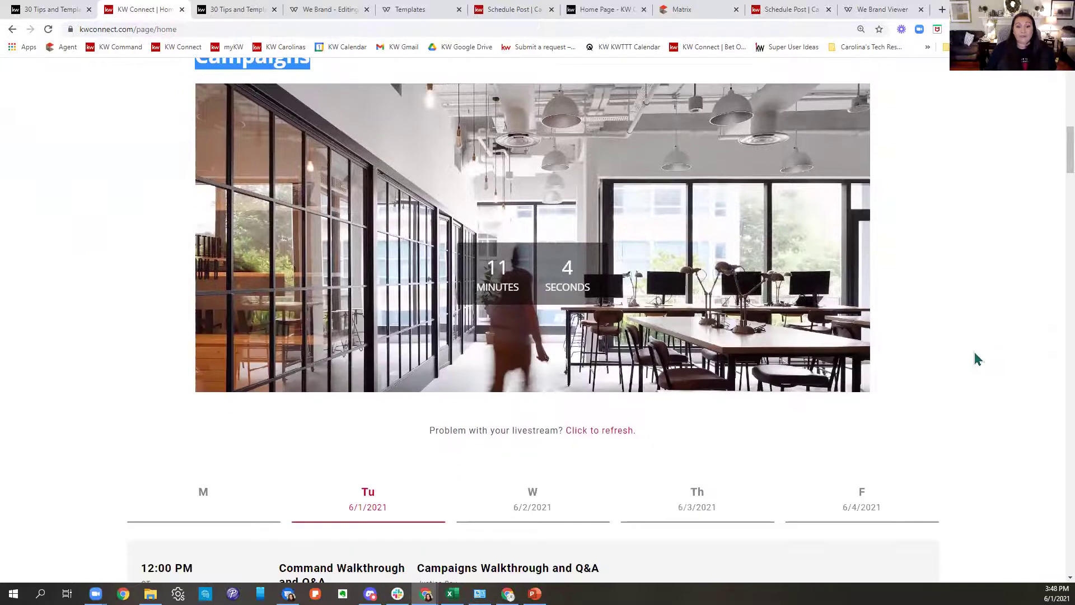
{"action": "scroll", "coordinate": [978, 361], "scroll_direction": "up", "scroll_amount": 7}
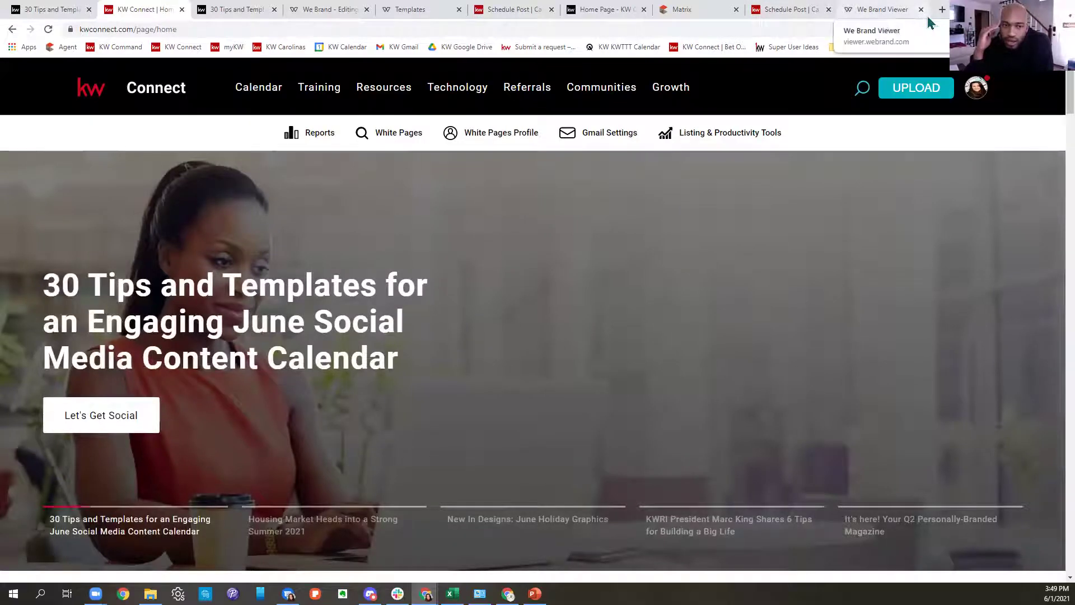
Open a blank browser tab, then bring up the Resources dropdown under KW Connect's Training menu.
{"action": "left_click", "coordinate": [942, 9]}
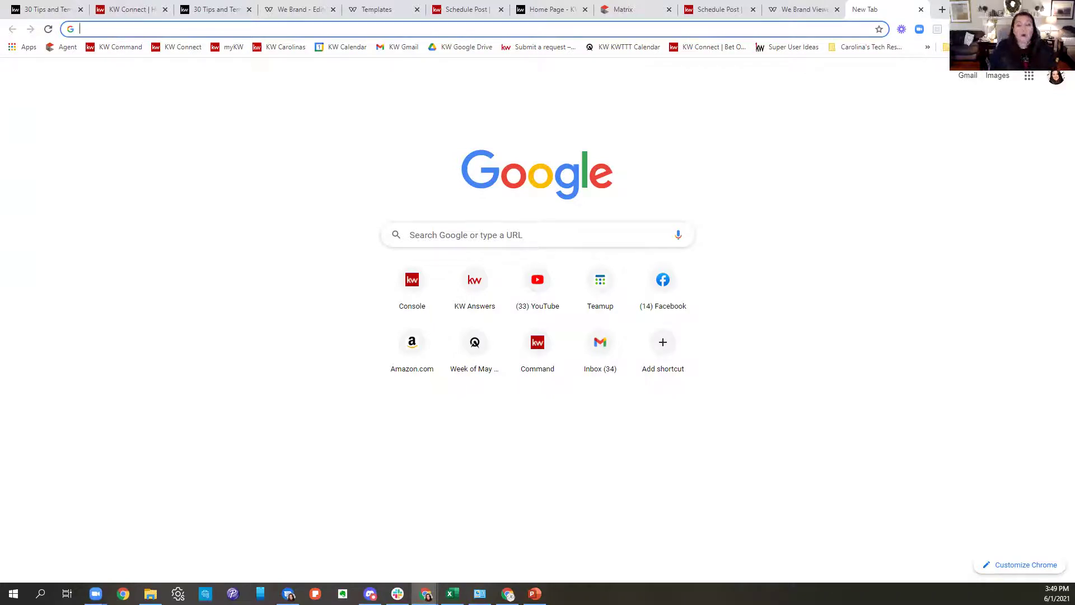
{"action": "left_click", "coordinate": [133, 11]}
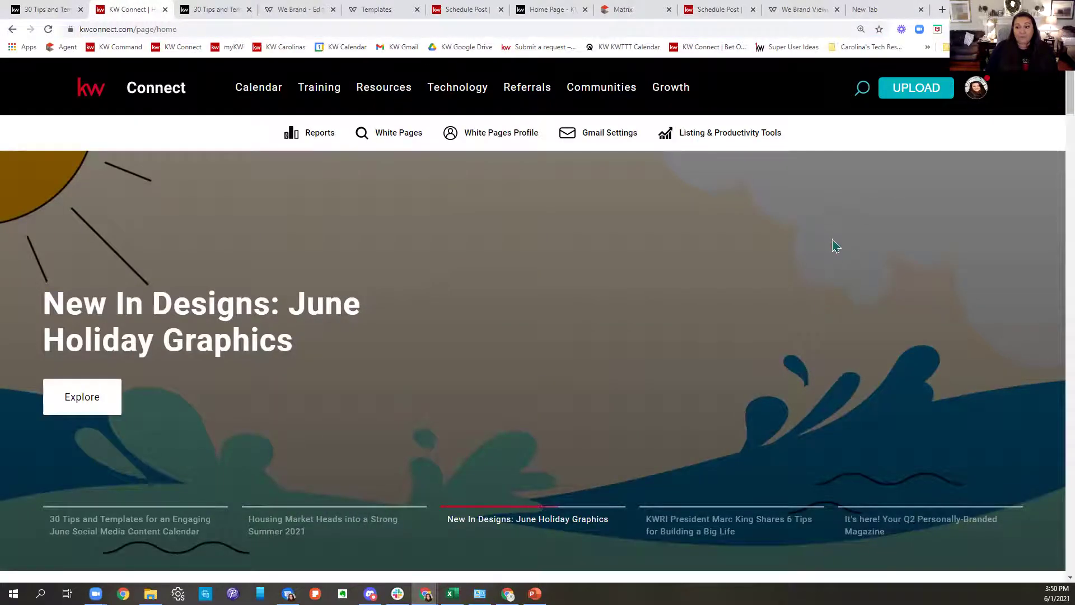
{"action": "left_click", "coordinate": [320, 101]}
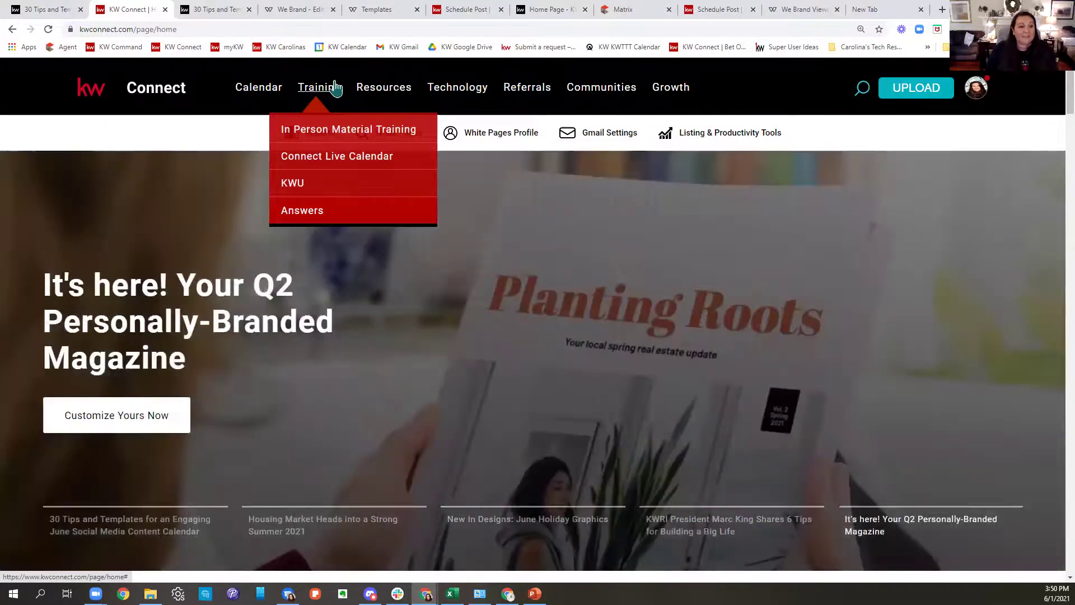
{"action": "mouse_move", "coordinate": [367, 89]}
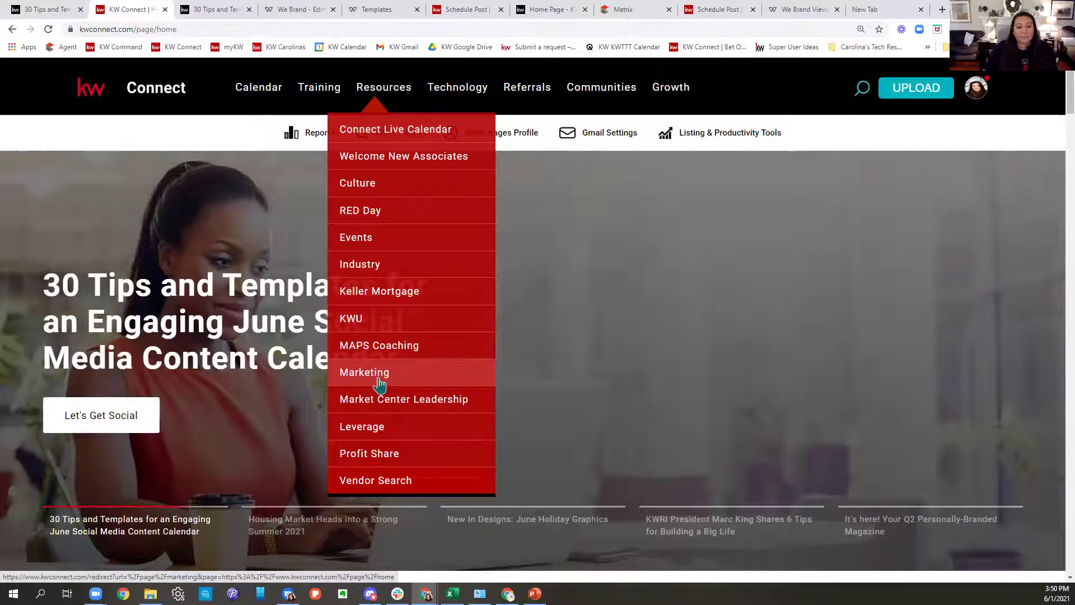
Go to the Marketing resources and open the Logos and Branding page.
{"action": "left_click", "coordinate": [379, 385]}
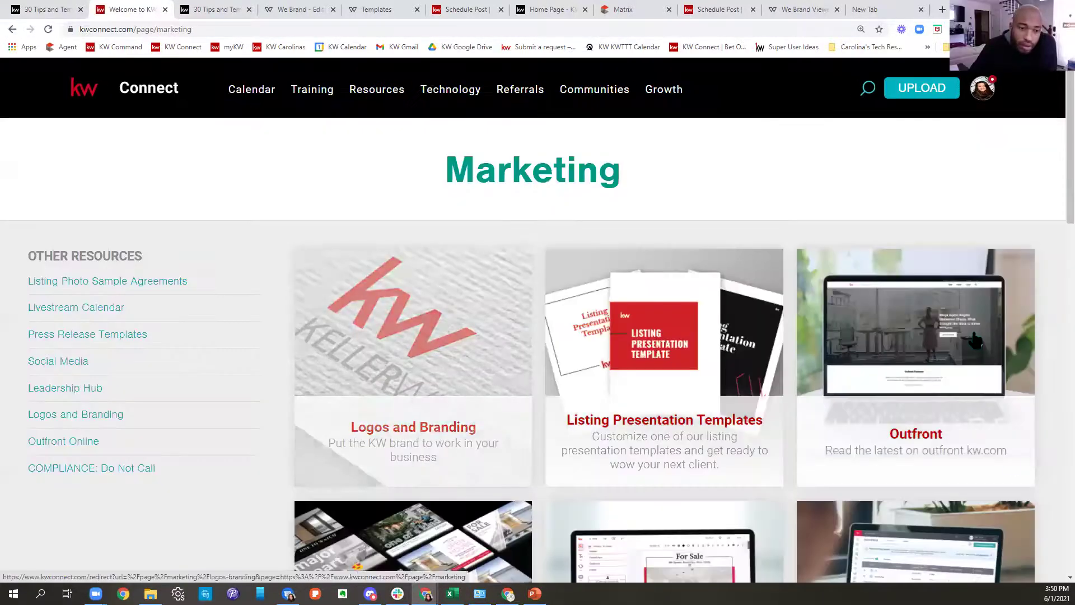
{"action": "scroll", "coordinate": [644, 378], "scroll_direction": "down", "scroll_amount": 2}
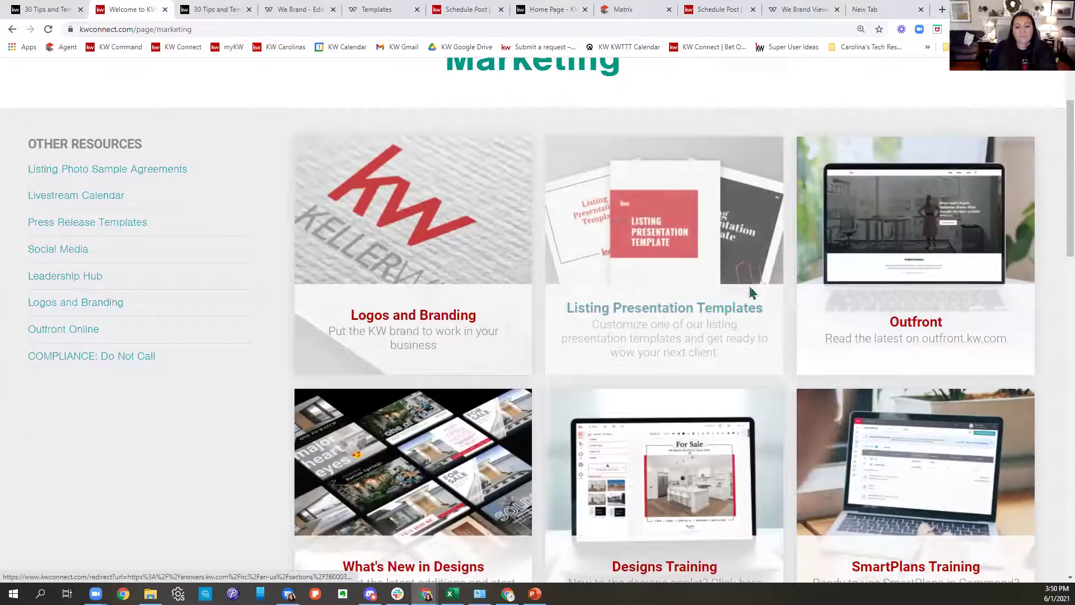
{"action": "left_click", "coordinate": [424, 268]}
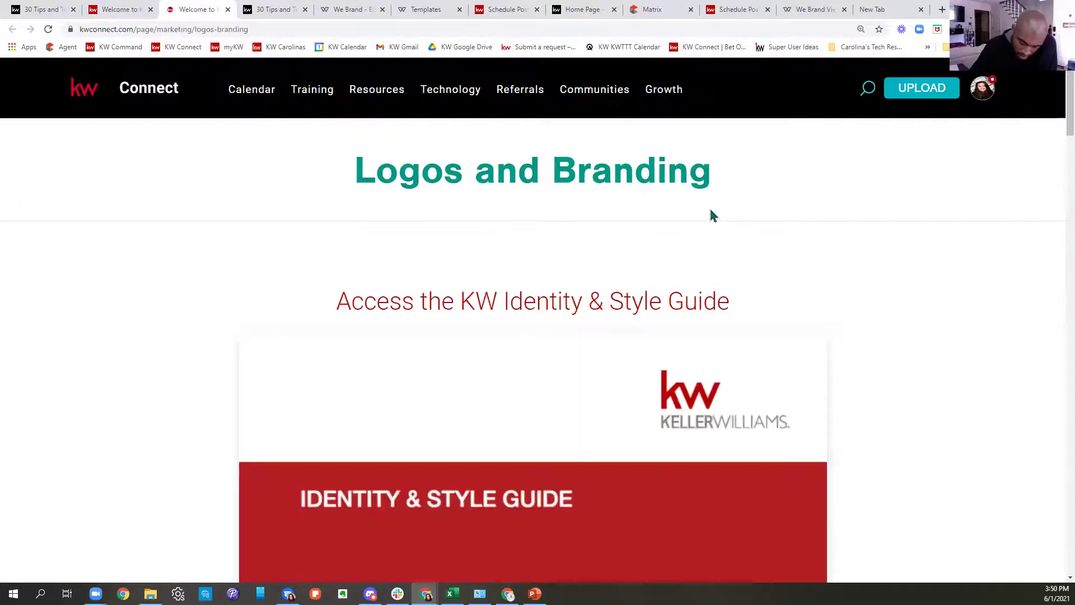
Search Market Center Logos for 994 to list Elite, then show File Explorer's Downloads folder.
{"action": "scroll", "coordinate": [711, 214], "scroll_direction": "down", "scroll_amount": 2}
{"action": "scroll", "coordinate": [713, 215], "scroll_direction": "down", "scroll_amount": 1}
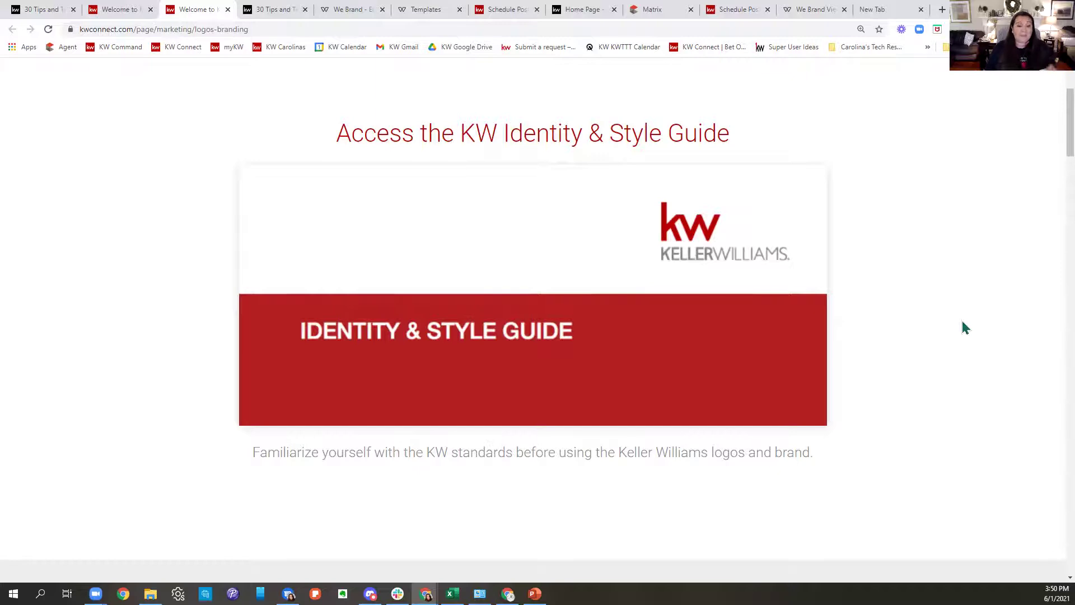
{"action": "scroll", "coordinate": [966, 327], "scroll_direction": "down", "scroll_amount": 3}
{"action": "scroll", "coordinate": [966, 328], "scroll_direction": "down", "scroll_amount": 8}
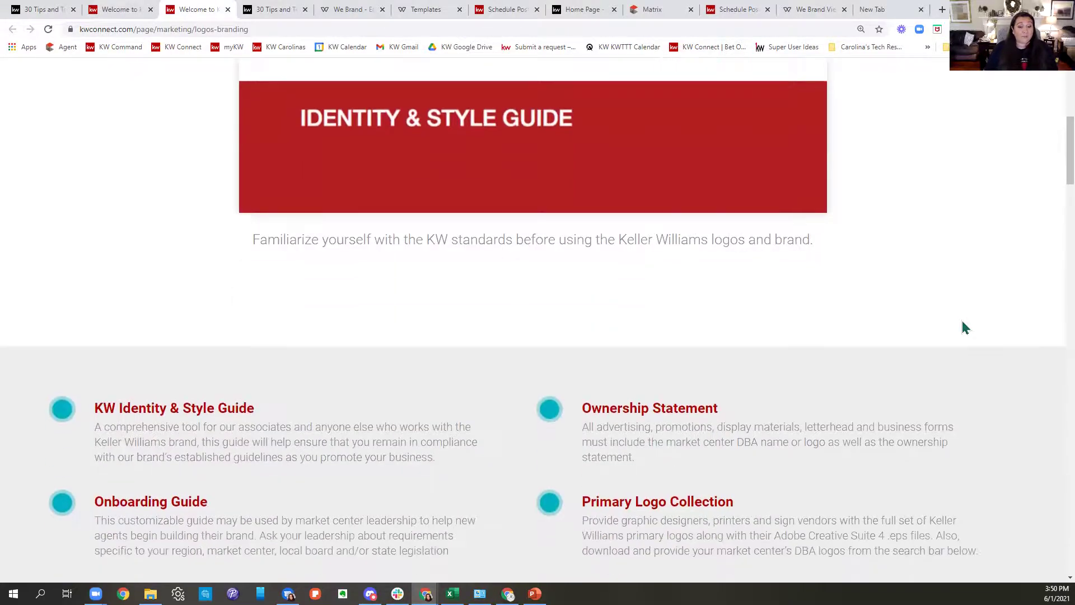
{"action": "scroll", "coordinate": [975, 338], "scroll_direction": "down", "scroll_amount": 2}
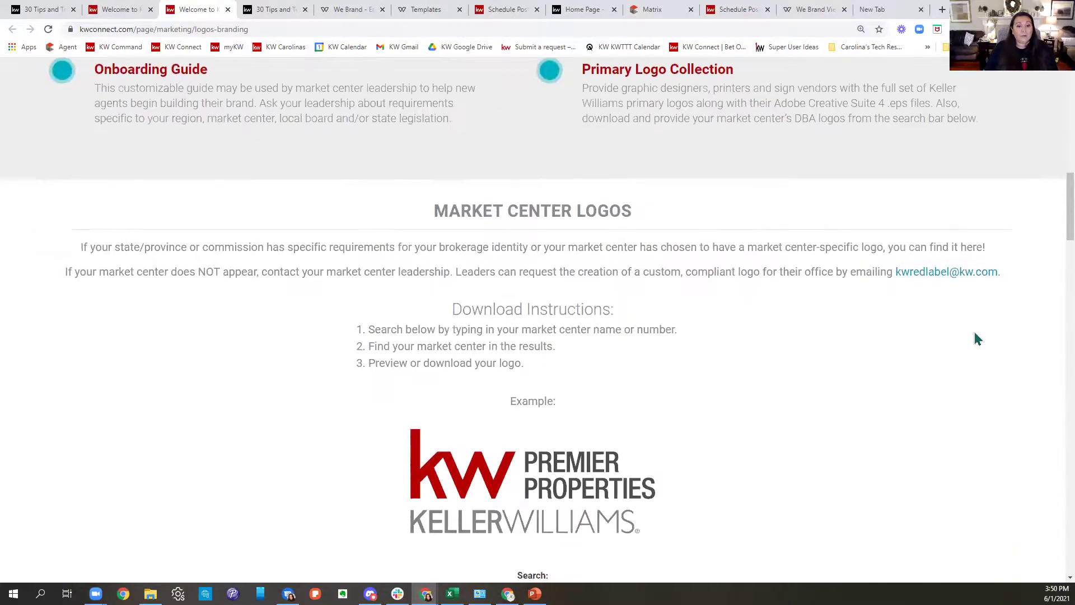
{"action": "left_click_drag", "start_coordinate": [420, 136], "coordinate": [708, 121]}
{"action": "scroll", "coordinate": [783, 247], "scroll_direction": "down", "scroll_amount": 4}
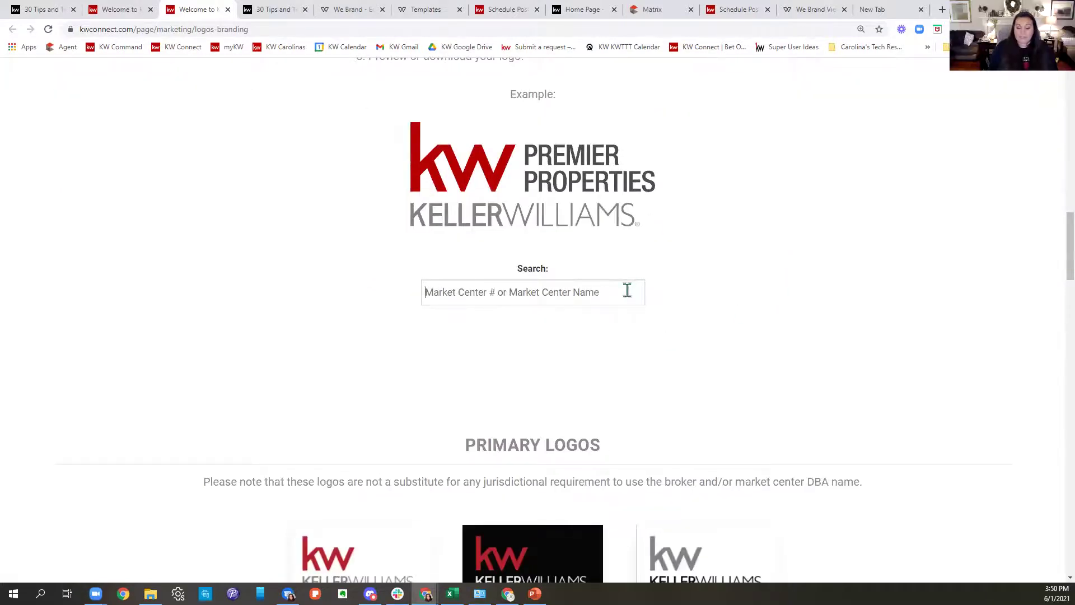
{"action": "type", "text": "994"}
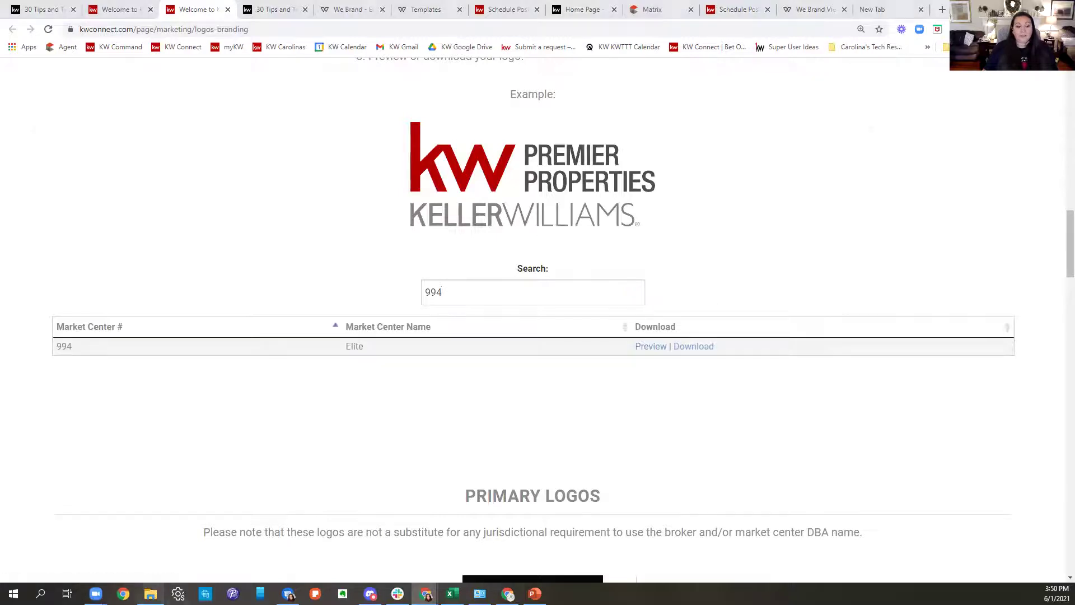
{"action": "left_click", "coordinate": [150, 593]}
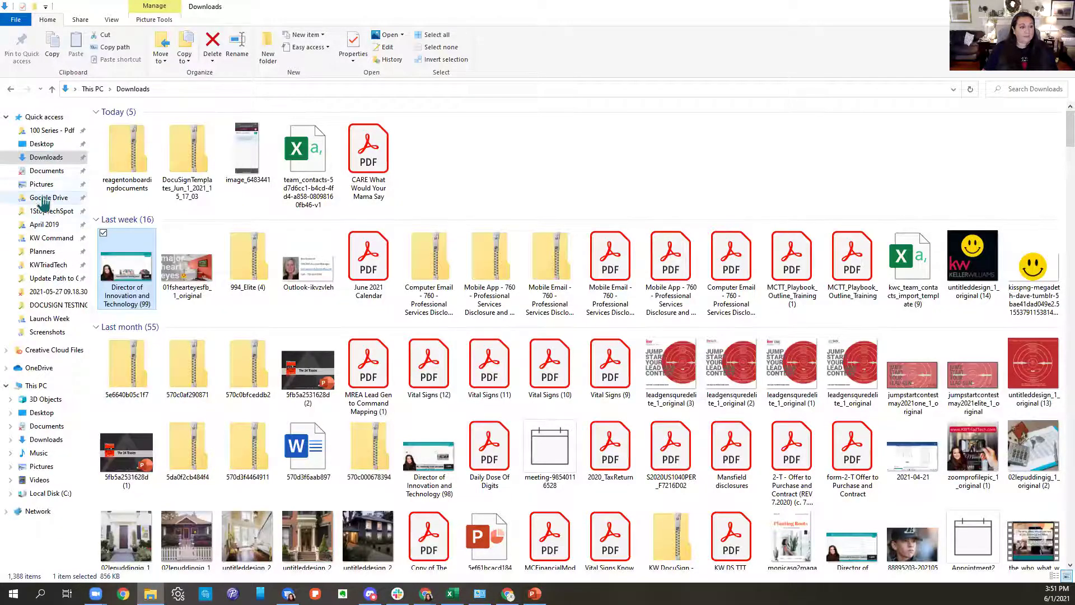
Search the Google Drive folder for 'logos'.
{"action": "left_click", "coordinate": [49, 197]}
{"action": "left_click", "coordinate": [1033, 89]}
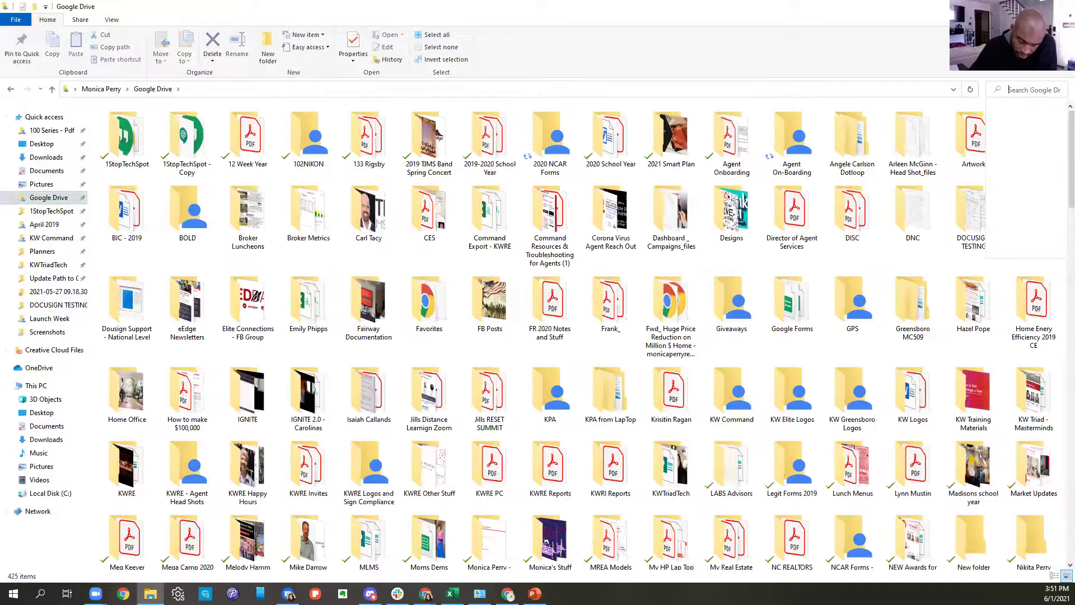
{"action": "type", "text": "logos"}
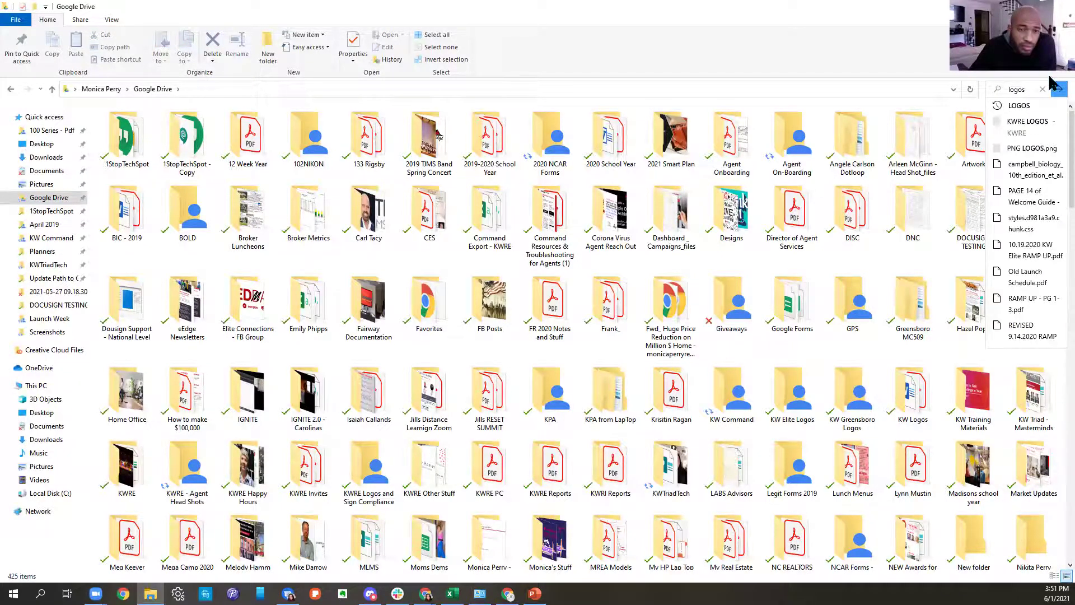
{"action": "left_click", "coordinate": [1053, 83]}
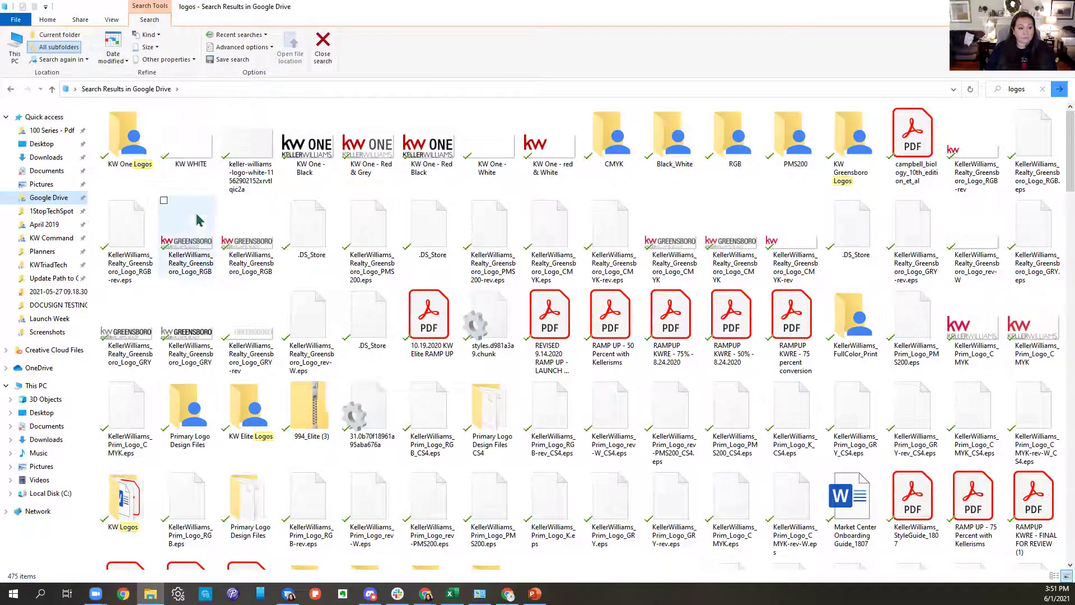
Open the KW Elite Logos folder, then switch back to the logos webpage in Chrome.
{"action": "left_click", "coordinate": [238, 427]}
{"action": "double_click", "coordinate": [238, 426]}
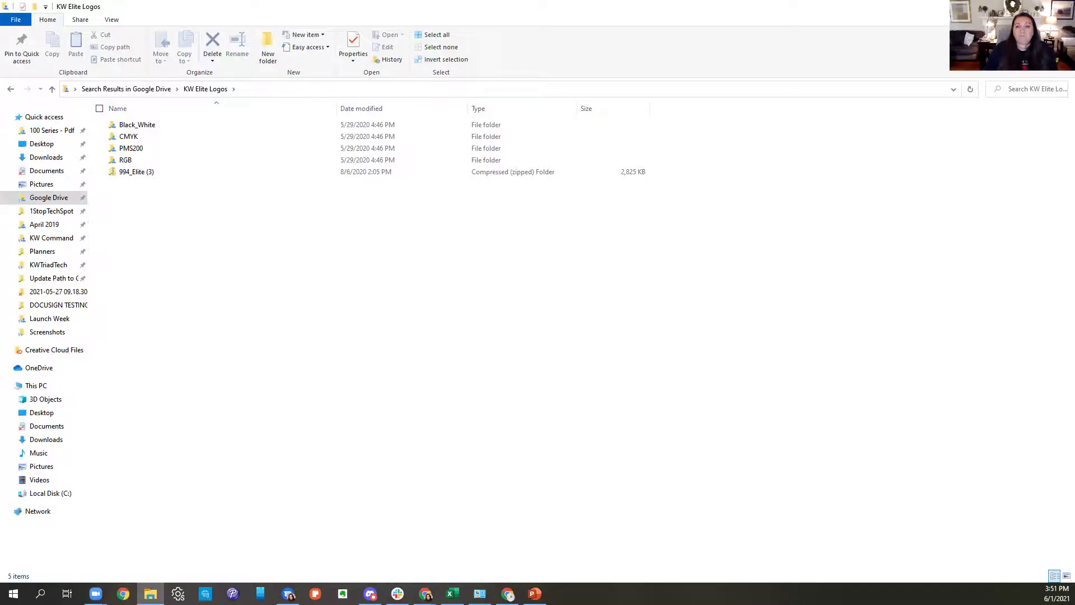
{"action": "key", "text": "alt+Tab"}
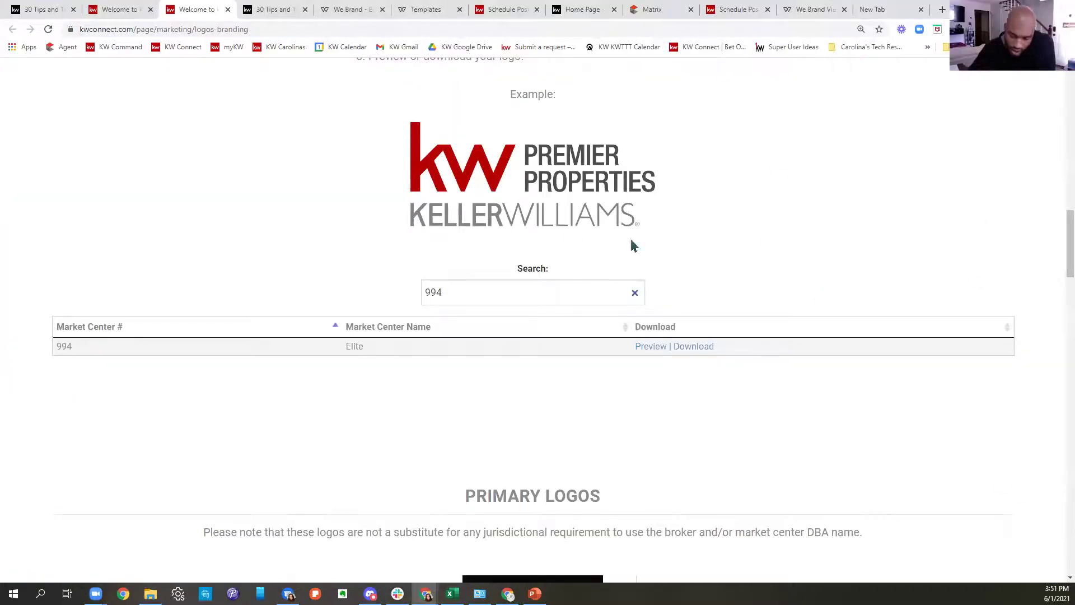
{"action": "scroll", "coordinate": [666, 199], "scroll_direction": "up", "scroll_amount": 12}
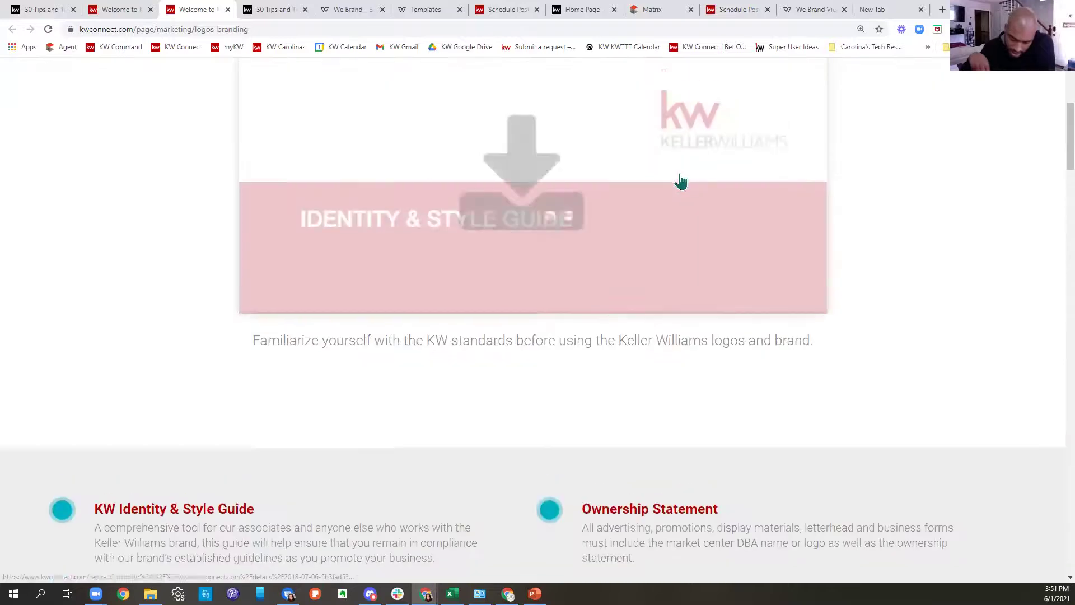
{"action": "scroll", "coordinate": [681, 181], "scroll_direction": "up", "scroll_amount": 5}
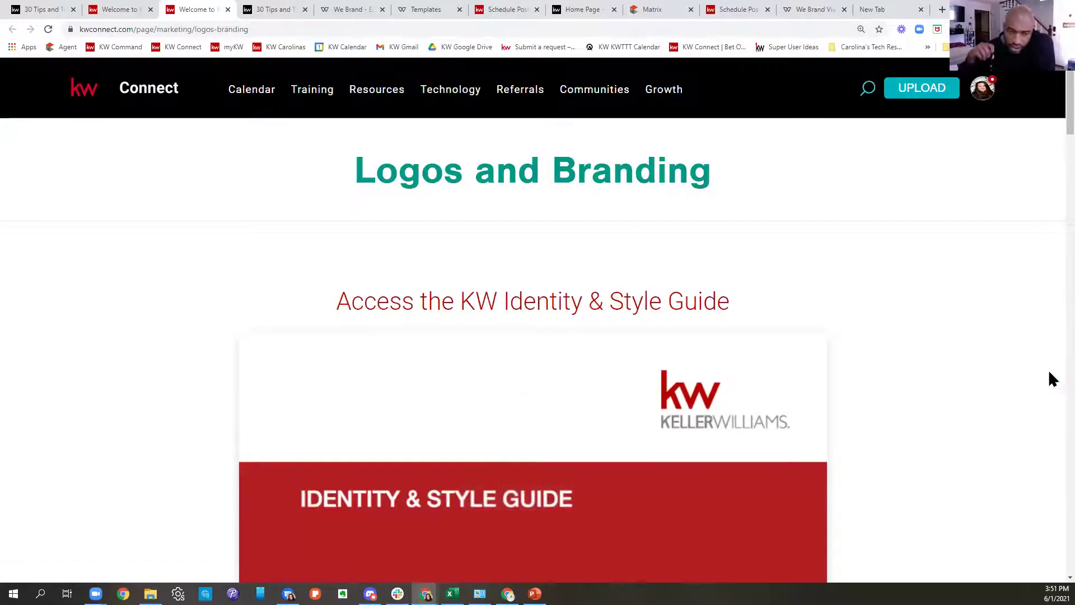